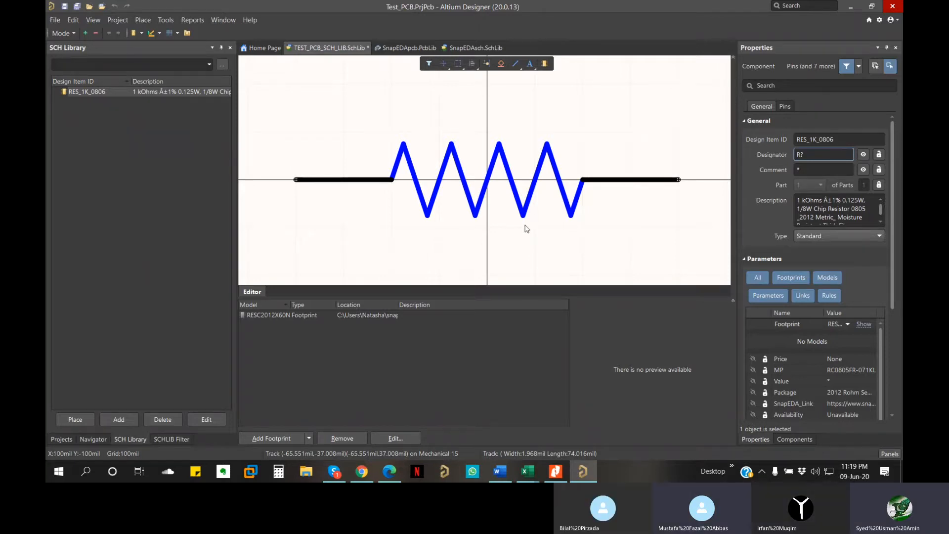
Step: Show the components browser and choose Miscellaneous Devices.IntLib from the available libraries
click(802, 439)
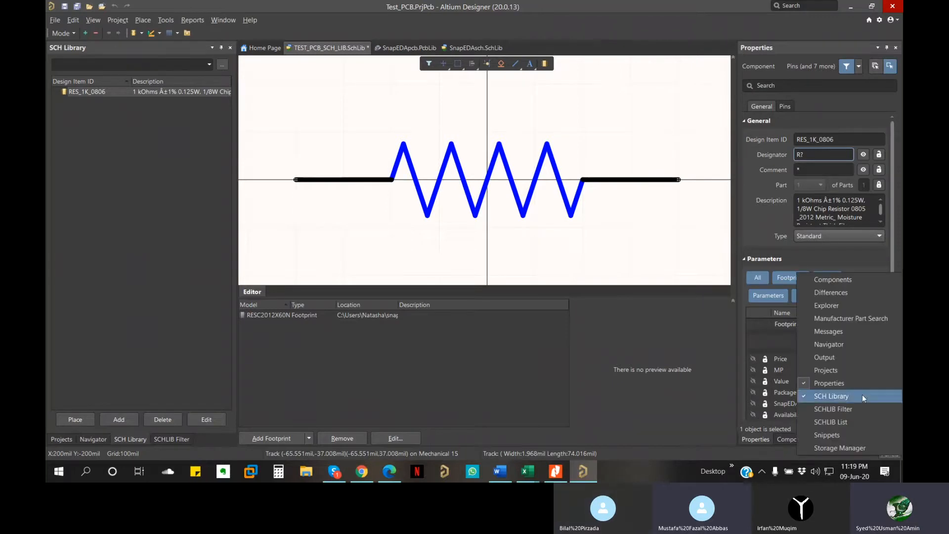
click(832, 283)
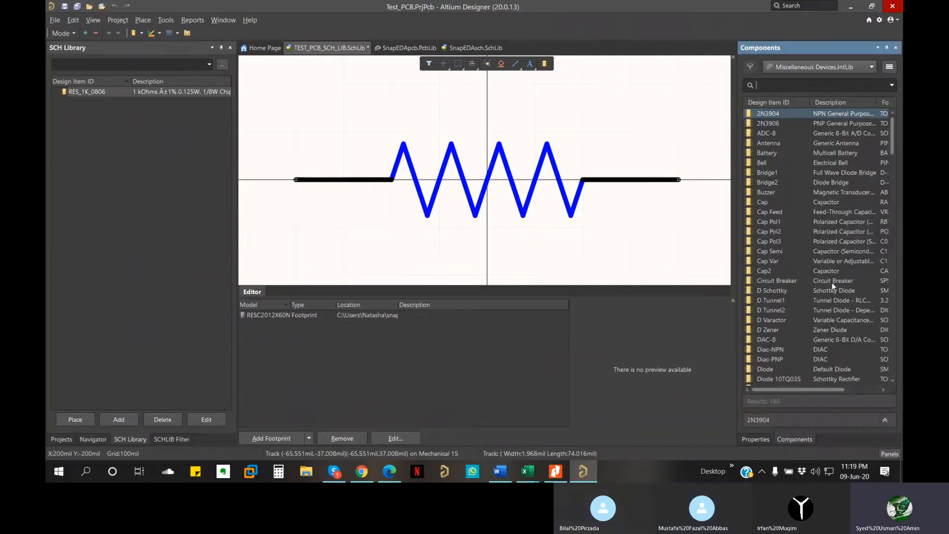
click(803, 67)
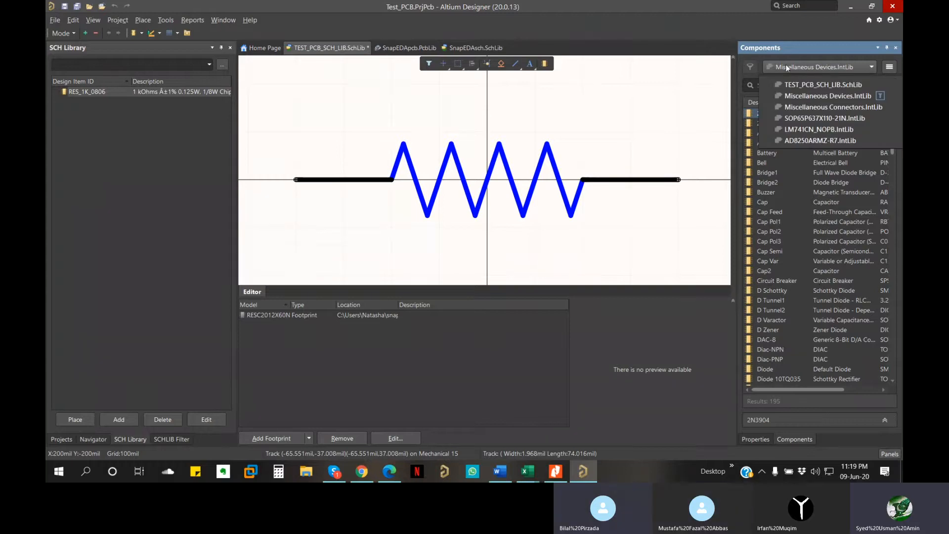
click(800, 67)
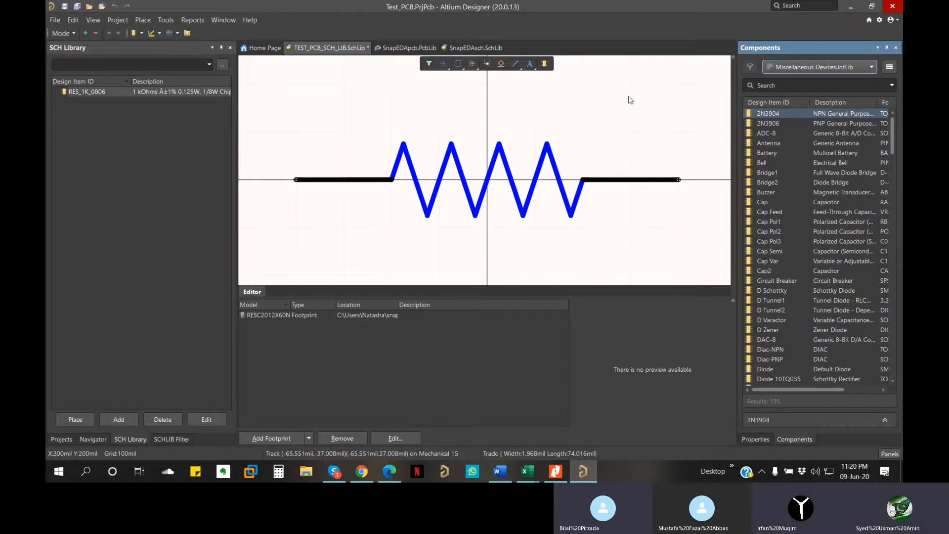
click(800, 66)
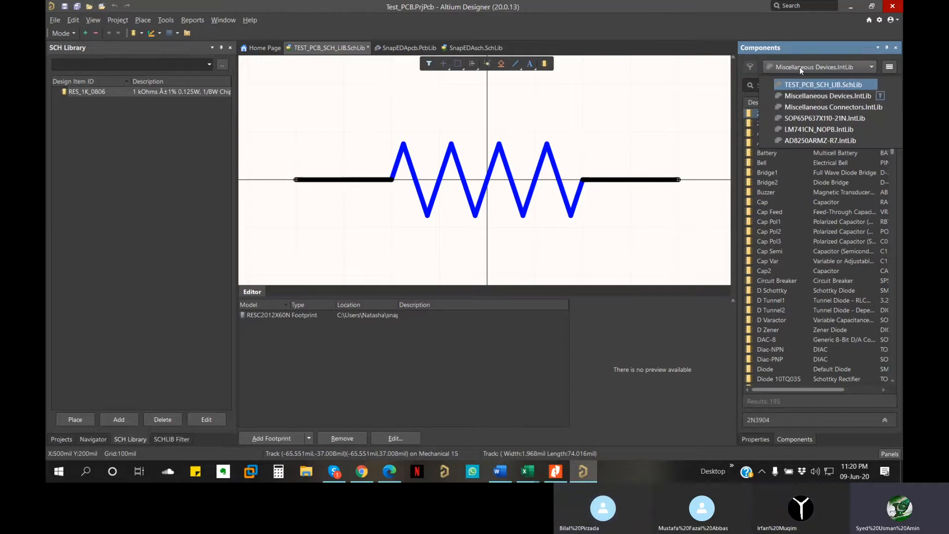
click(803, 97)
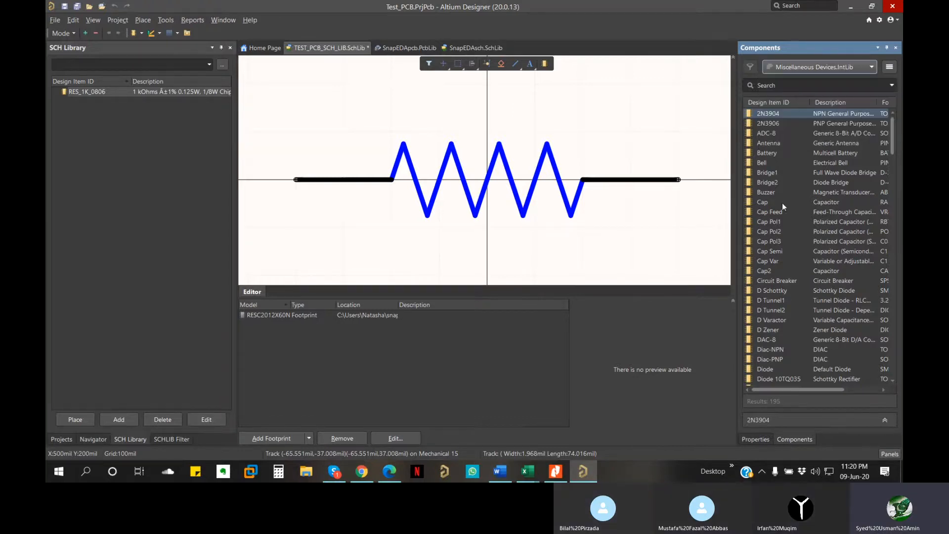
Step: Look through the parts in the Miscellaneous Devices library, selecting 2N3906 and the Cap capacitor
click(785, 123)
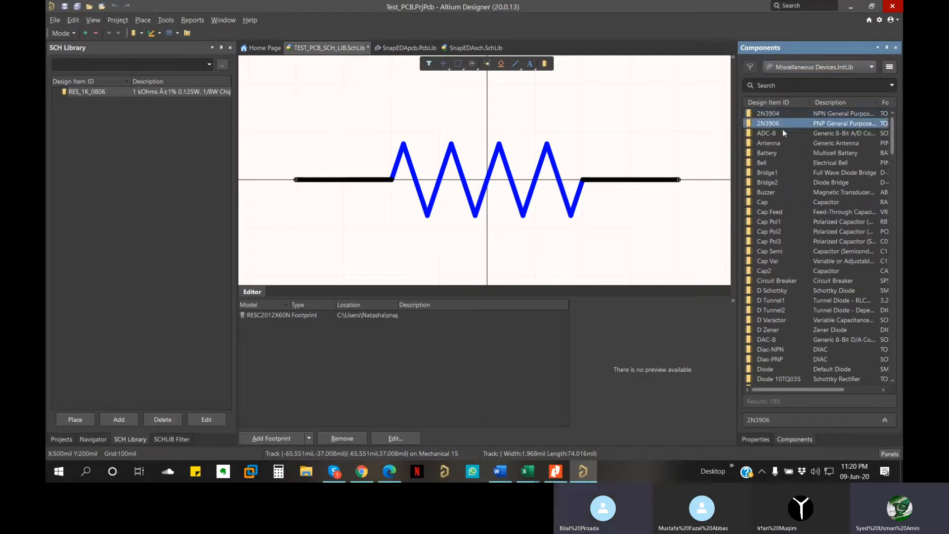
scroll(782, 283, down, 20)
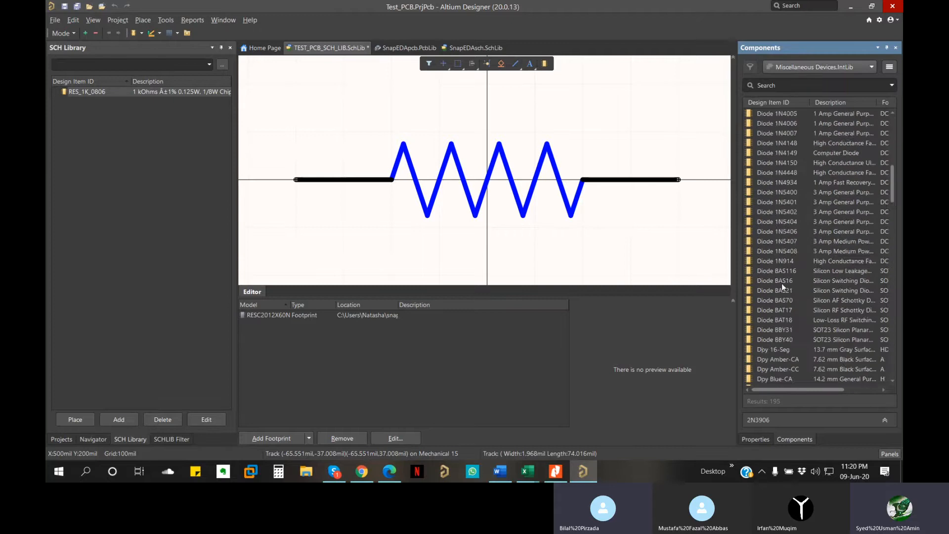
scroll(785, 326, down, 15)
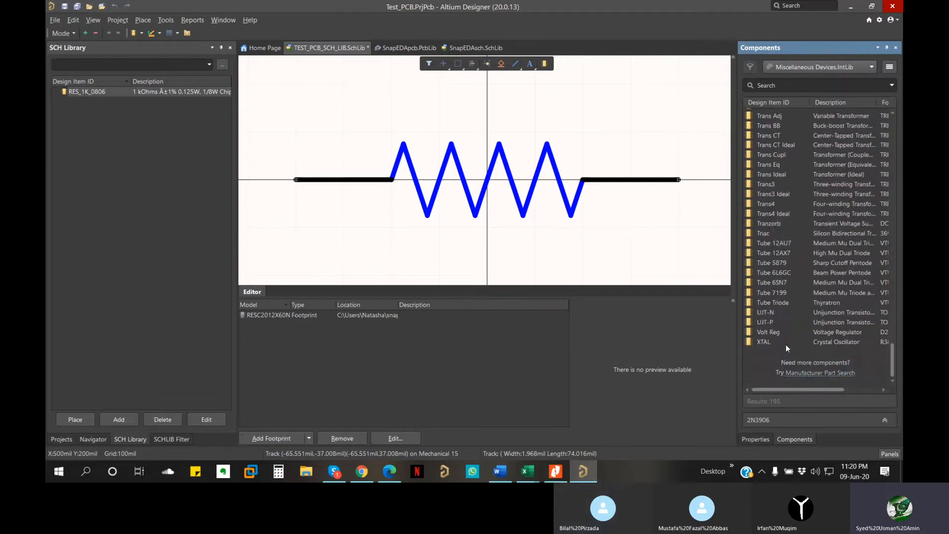
scroll(786, 348, up, 20)
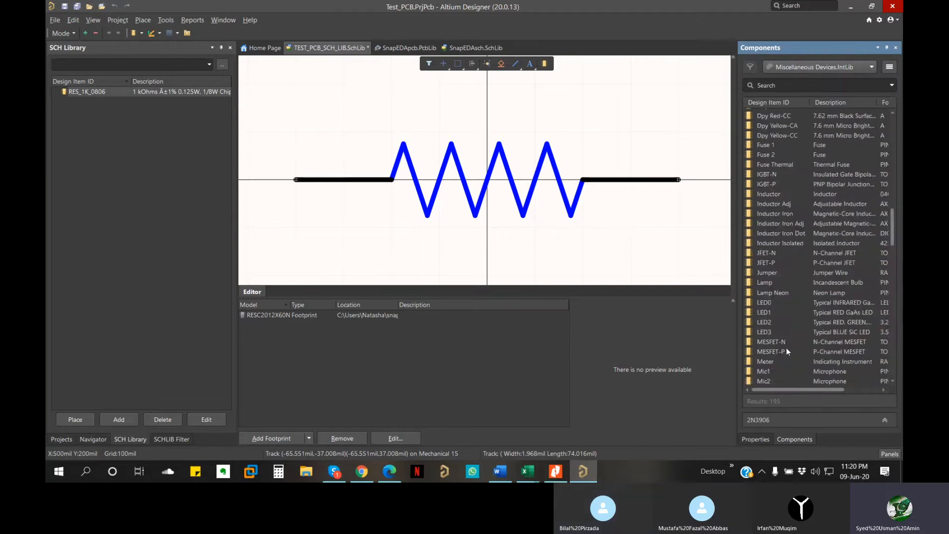
scroll(787, 351, up, 7)
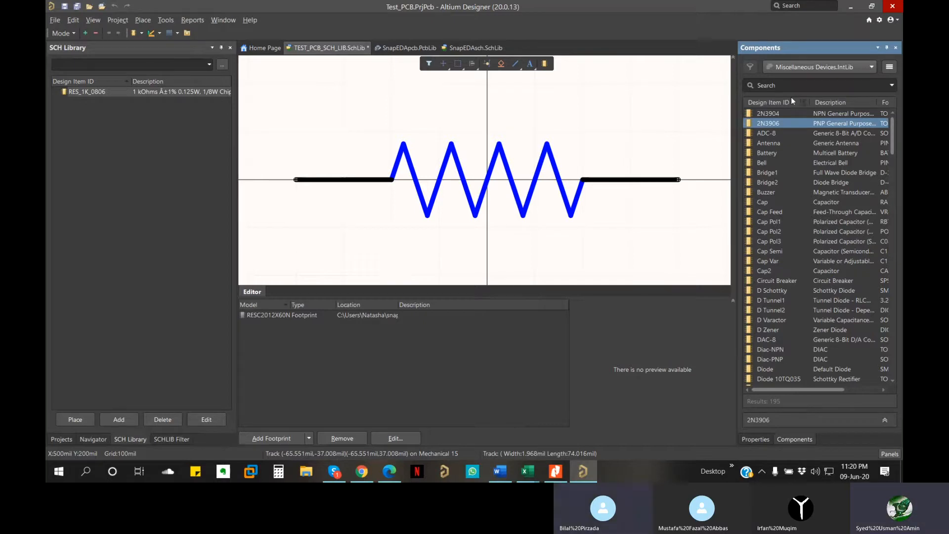
click(770, 203)
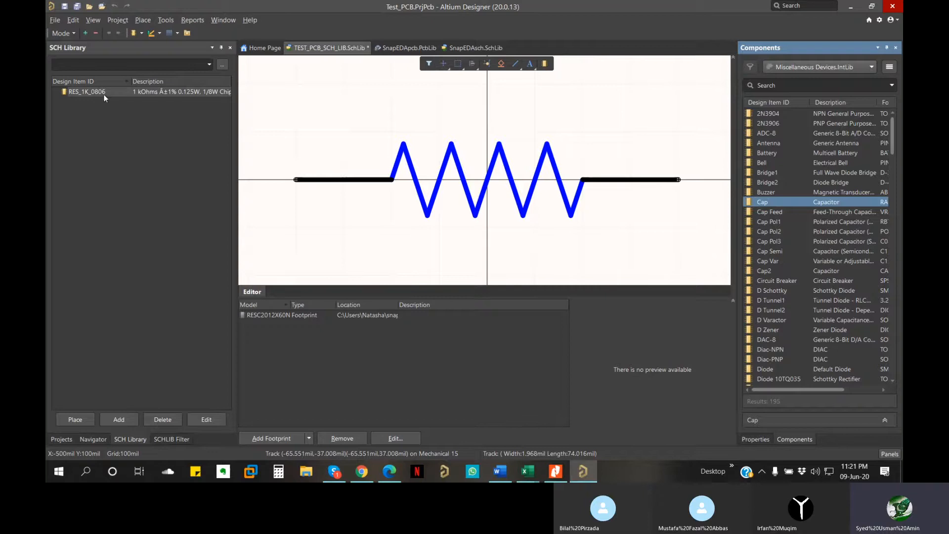
Step: Open the properties of the RES_1K_0806 component and examine its footprint preview
double_click(87, 96)
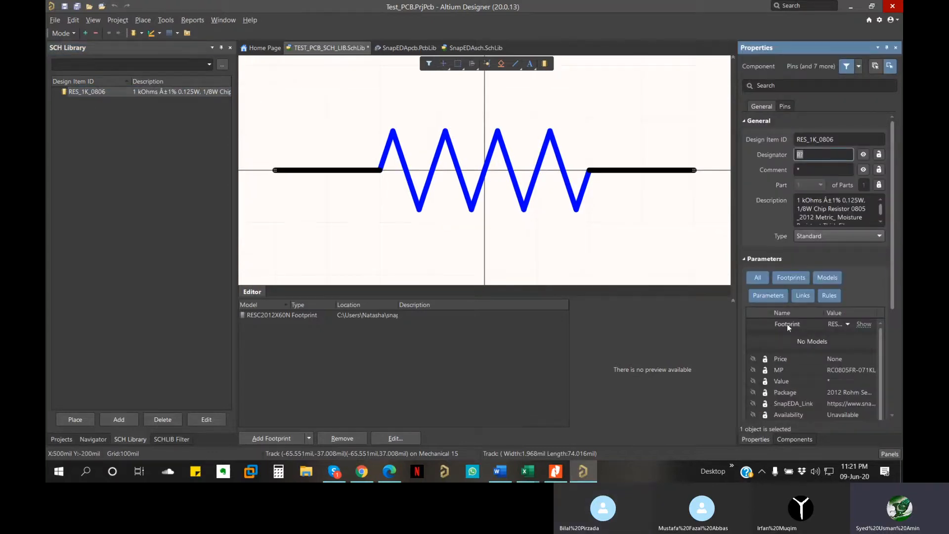
click(843, 328)
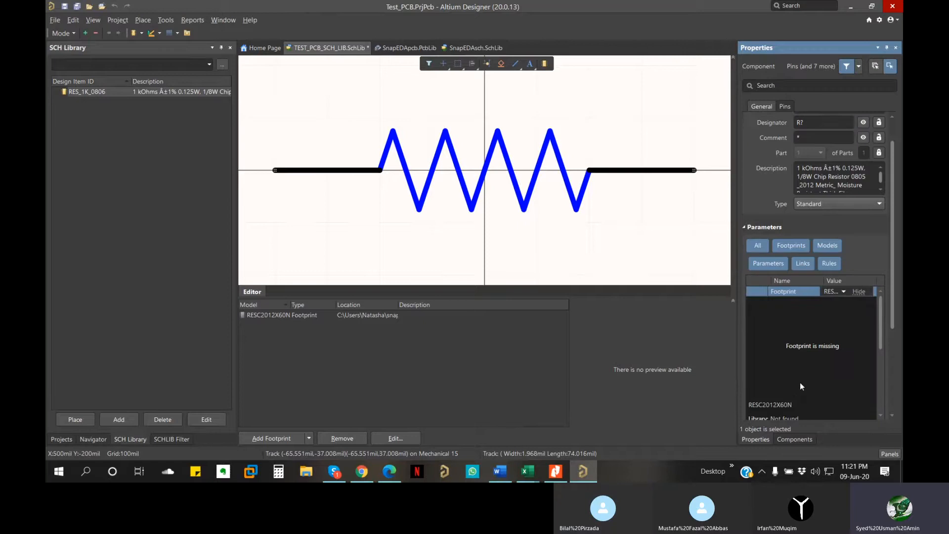
scroll(797, 331, down, 1)
scroll(794, 356, up, 1)
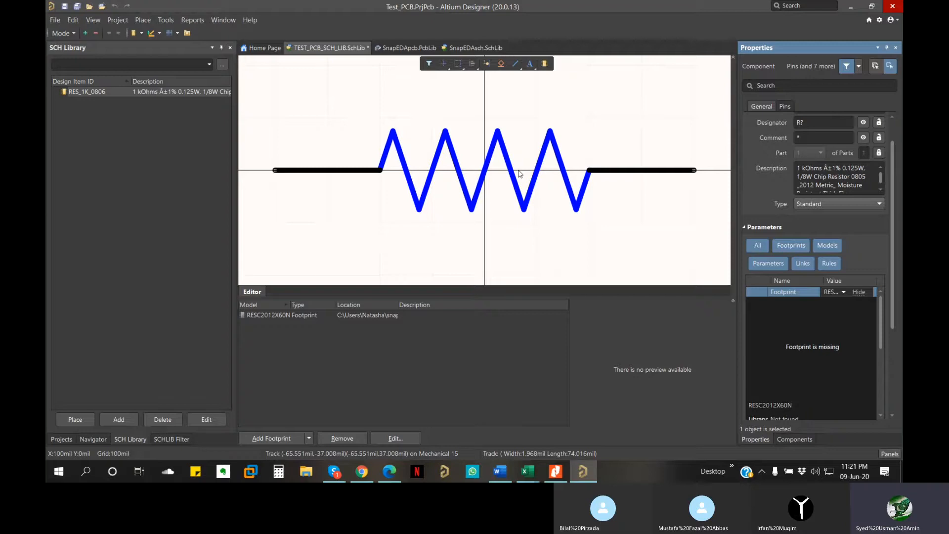
Step: Make the designators of both resistor pins, 1 and 2, visible on the symbol
click(315, 170)
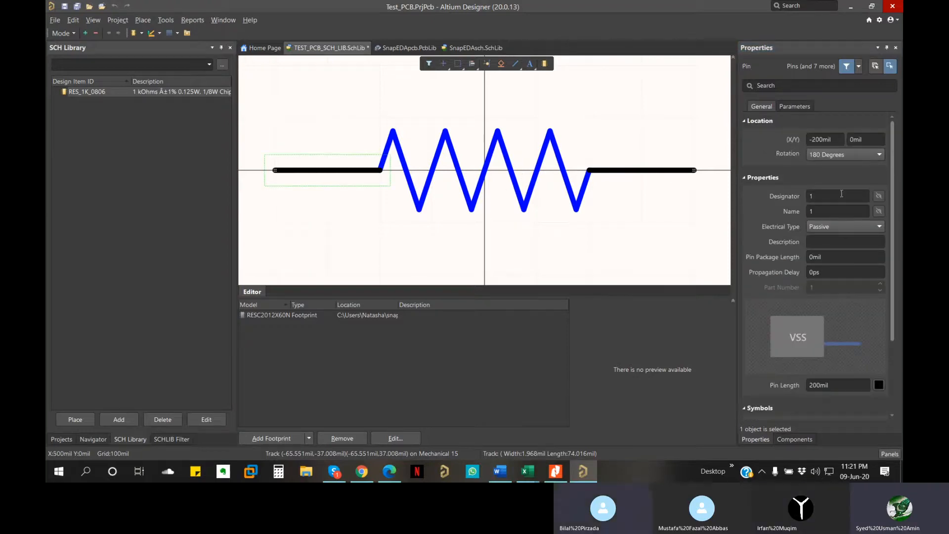
click(879, 196)
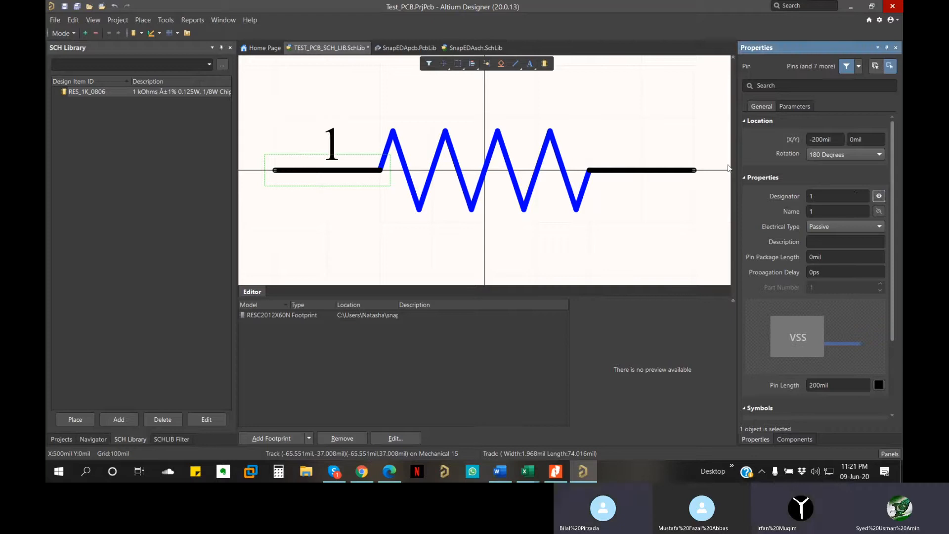
click(639, 170)
click(879, 195)
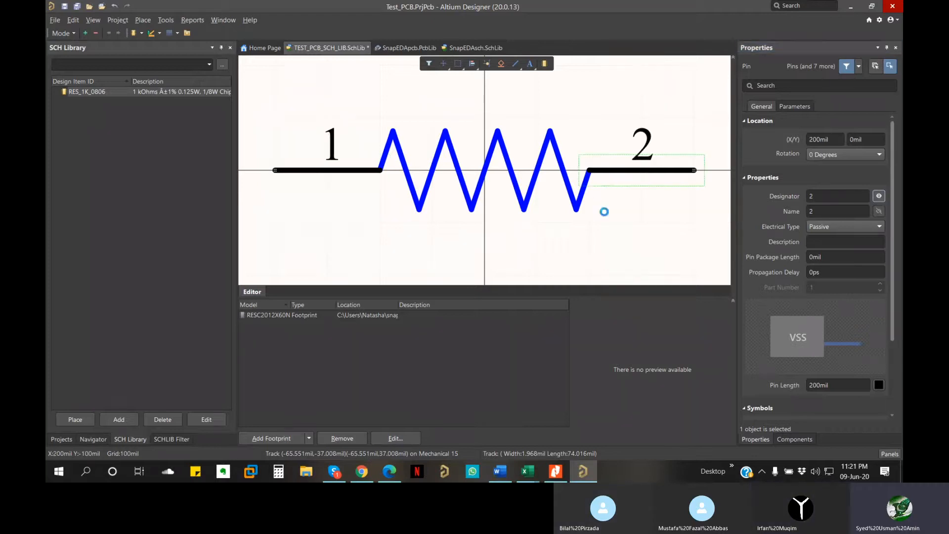
click(685, 246)
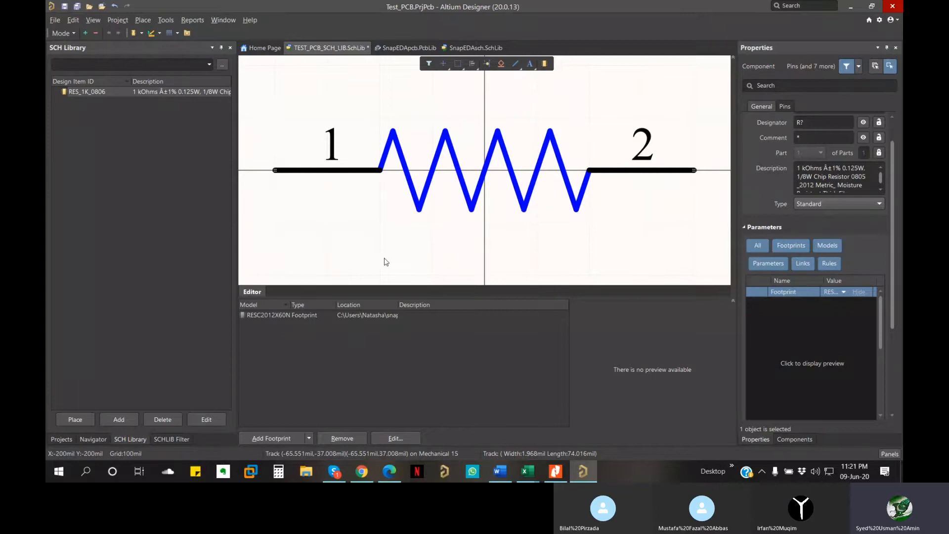
Step: Review the RES_1K_0806 symbol and its remaining properties, and save the TEST_PCB_SCH_LIB schematic library
scroll(807, 358, down, 5)
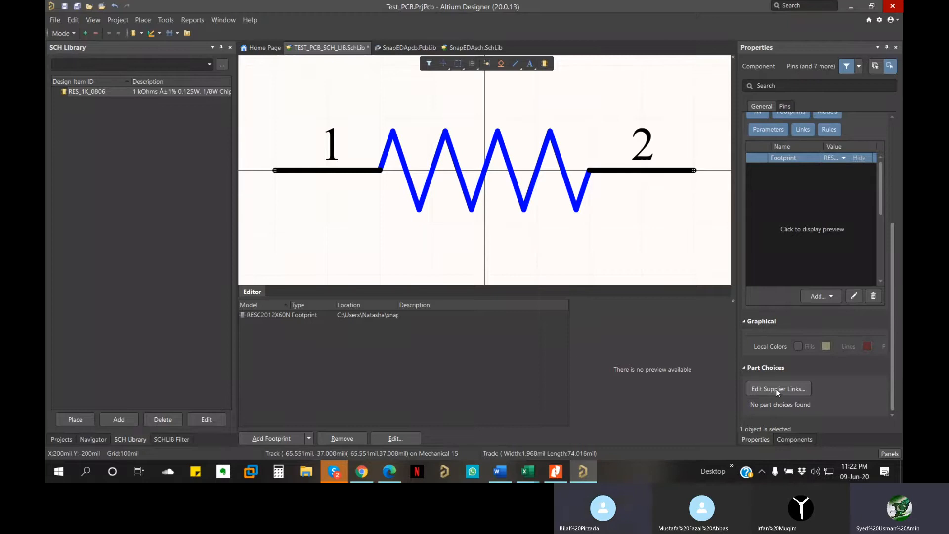
ctrl+scroll(505, 144, down, 1)
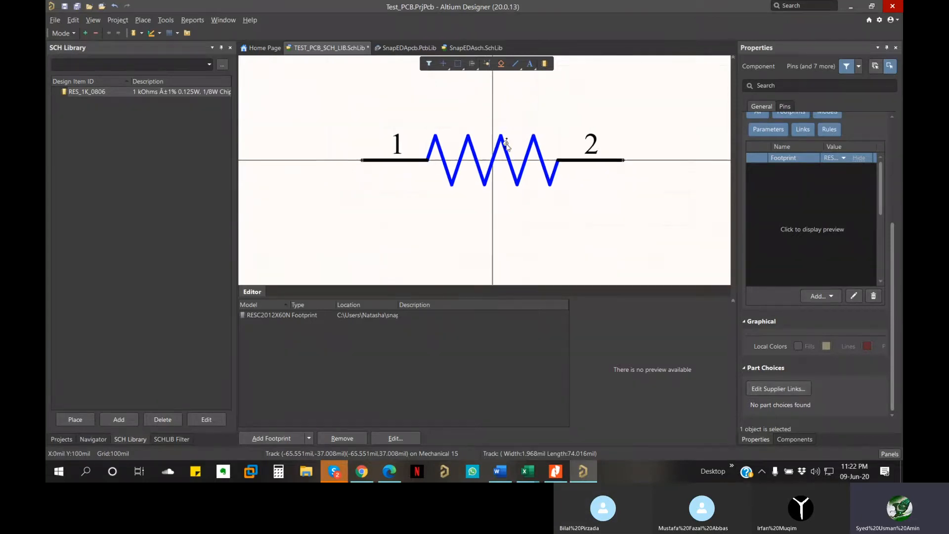
right_drag(577, 166, 550, 191)
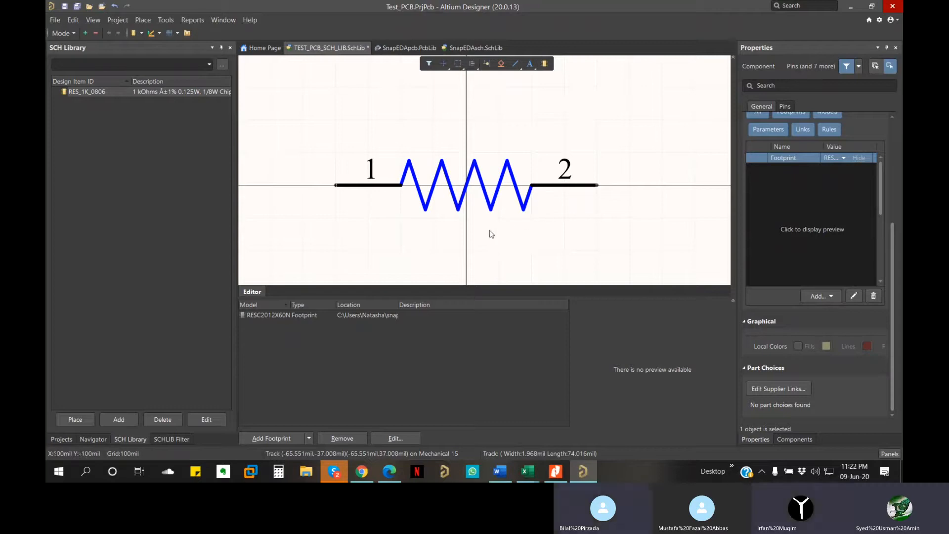
click(100, 91)
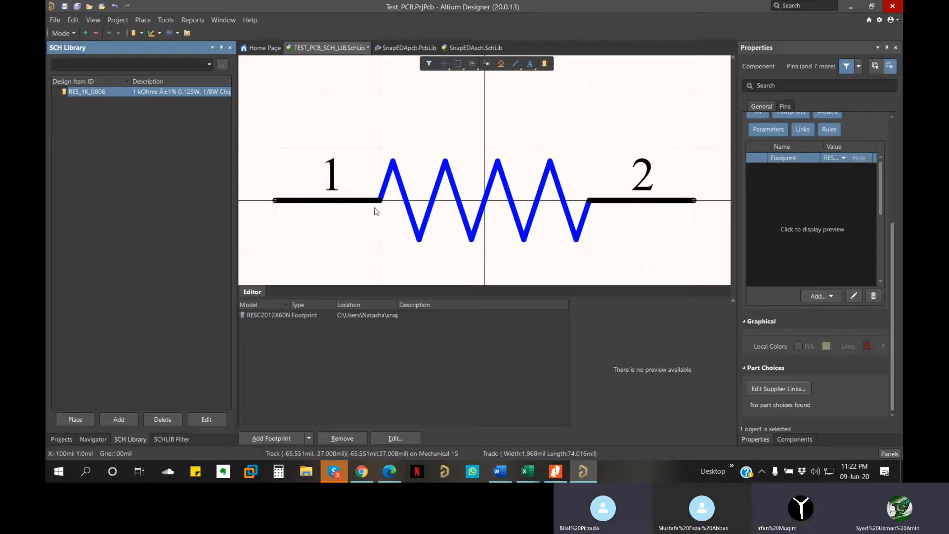
click(340, 108)
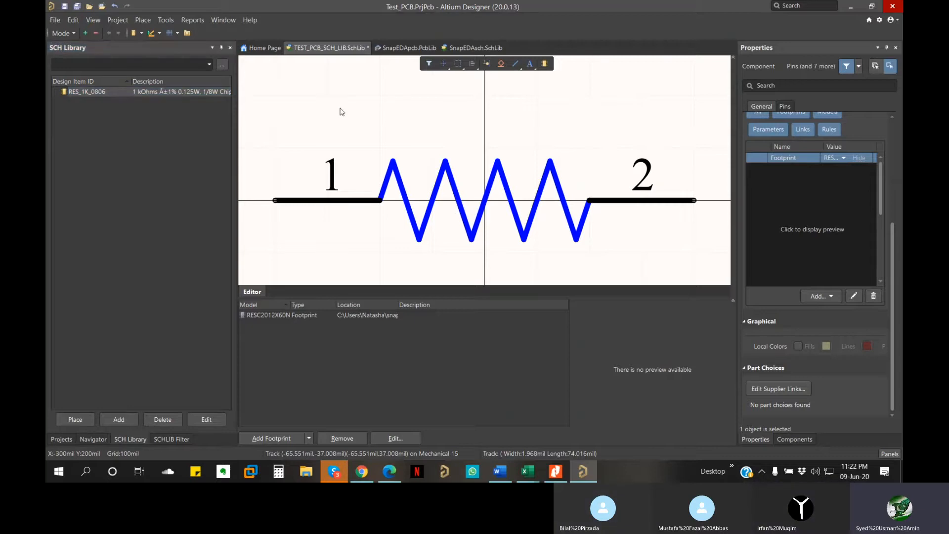
key(ctrl+s)
Step: Add a new PCB library document to the Test_PCB project
click(61, 439)
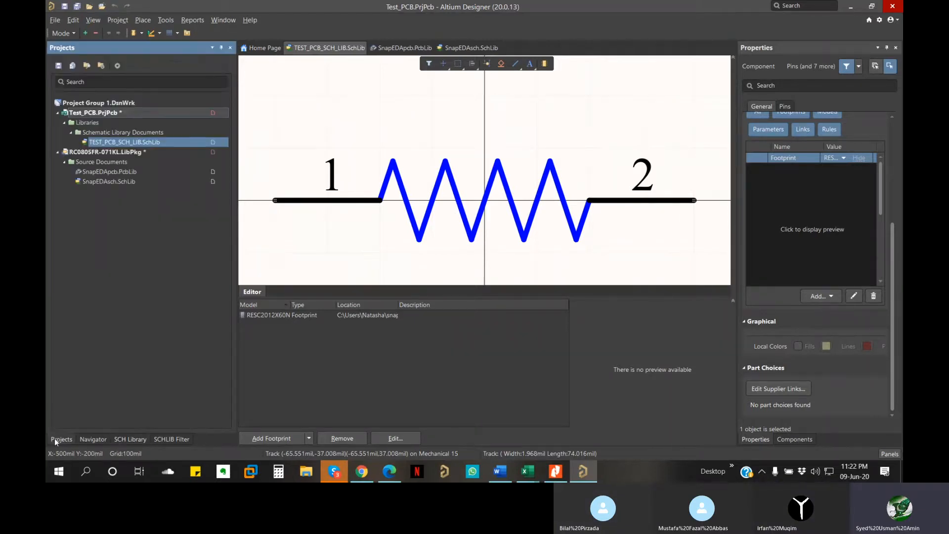
click(123, 130)
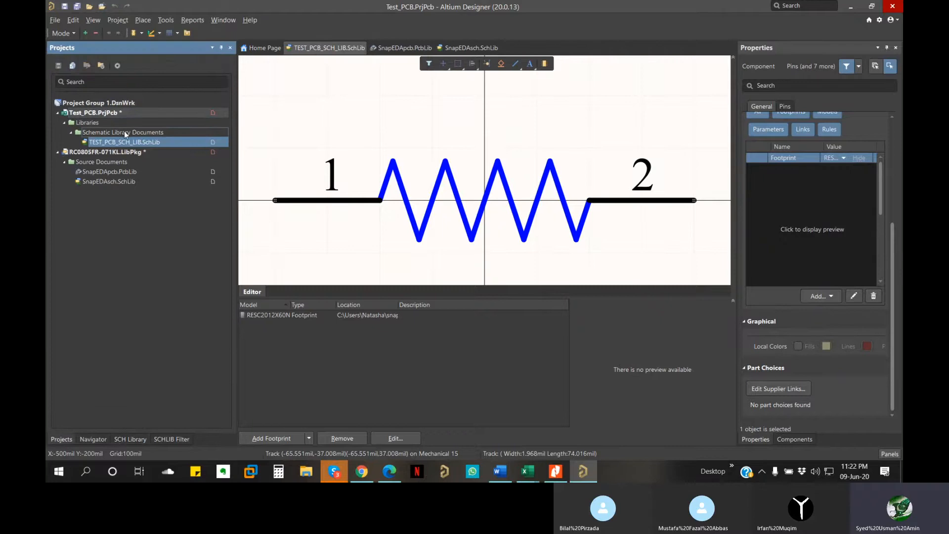
click(55, 19)
mouse_move(71, 33)
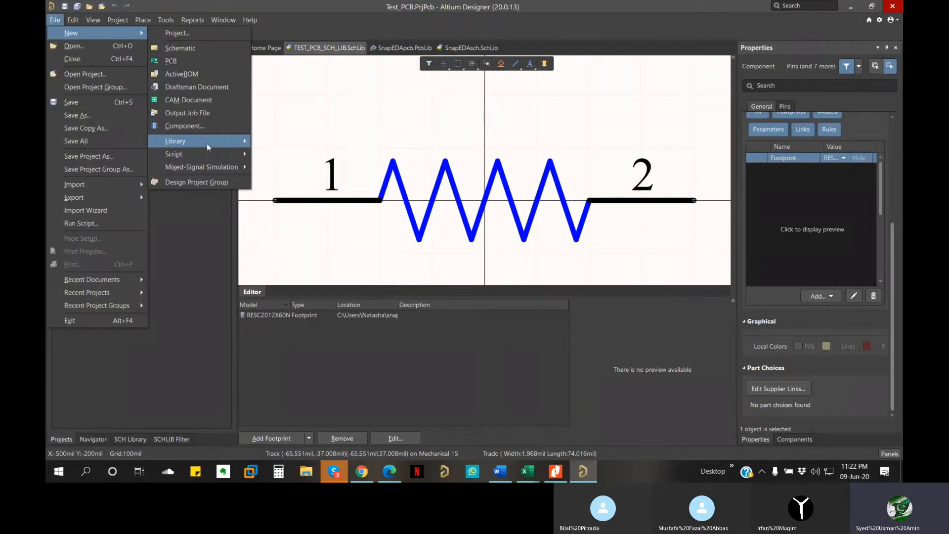
mouse_move(207, 142)
click(303, 163)
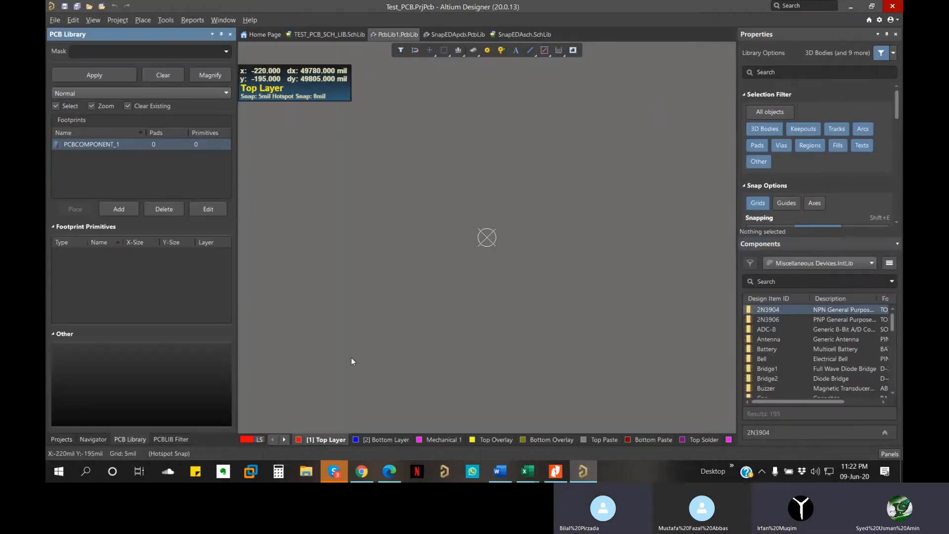
Step: Save the new PCB library as TEST_PCB_PCB_LIB.SchLib in the Test_PCB folder
click(61, 439)
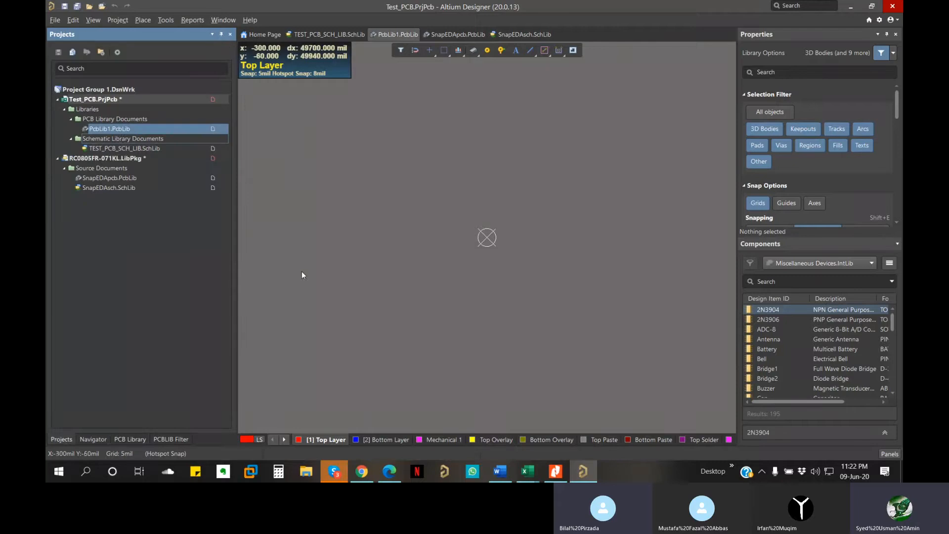
right_click(129, 130)
click(333, 272)
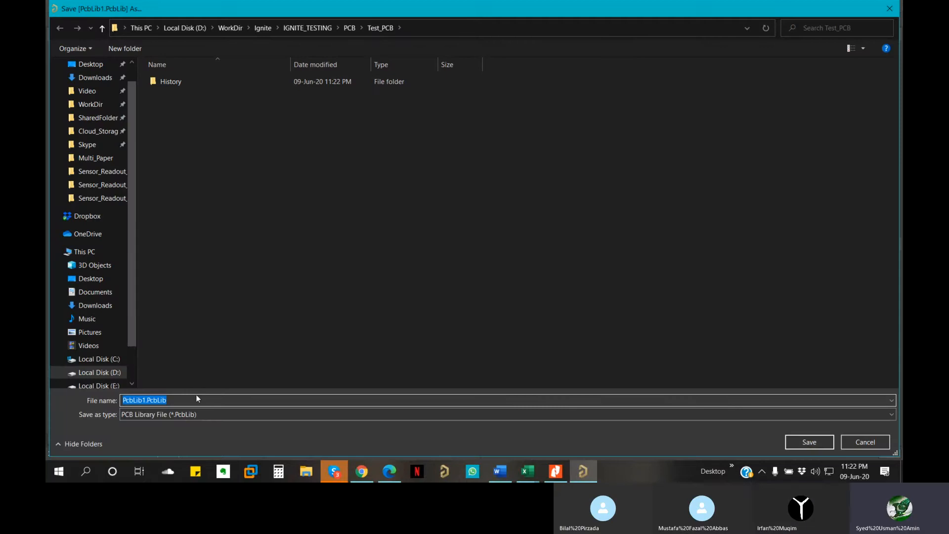
text(TE)
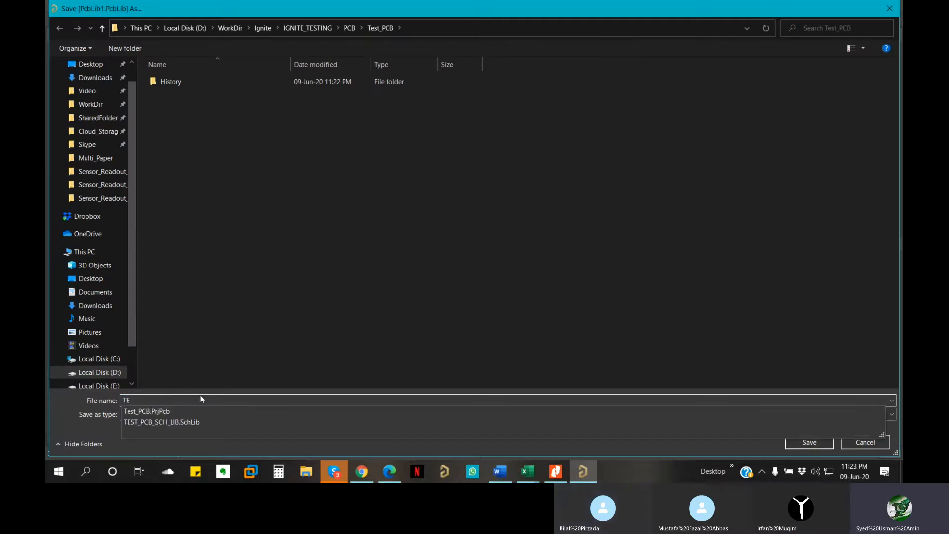
click(171, 422)
click(167, 402)
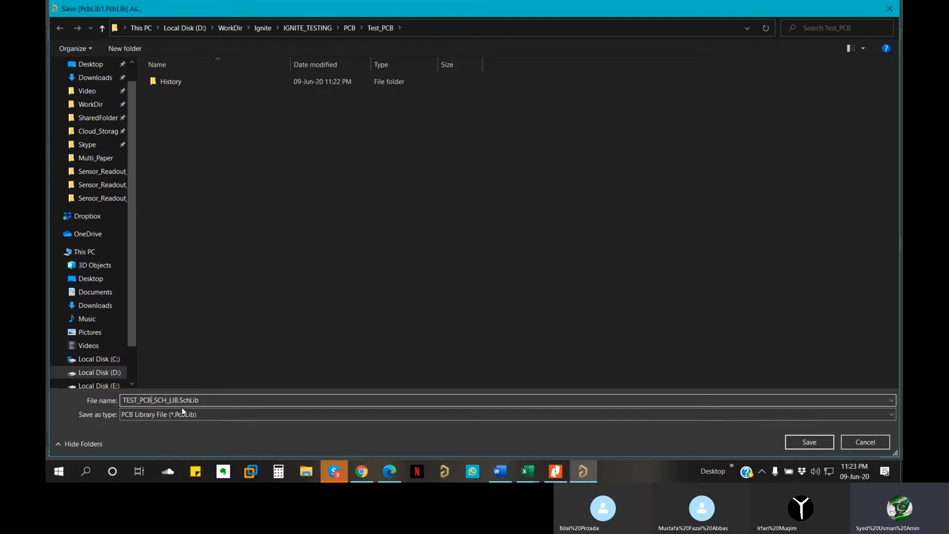
key(shift+Right)
key(shift+Right)
key(shift+Right)
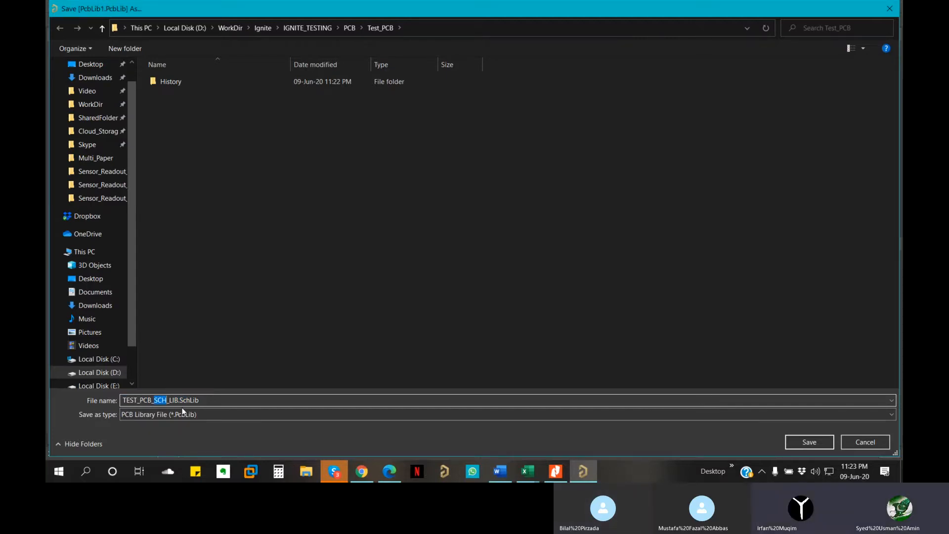
text(PCB)
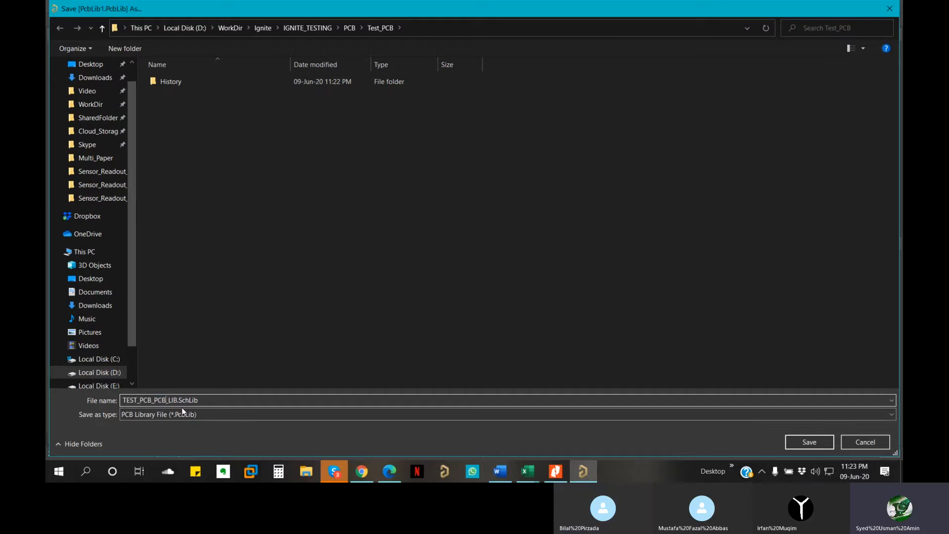
click(810, 441)
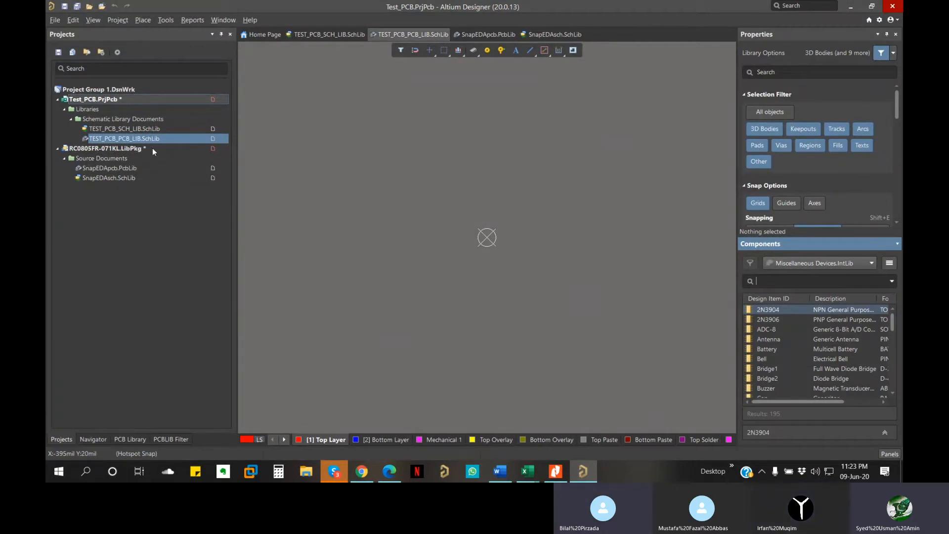
Step: Save the new PCB library again as TEST_PCB_PCB_LIB in the PCB Library File (*.PcbLib) format, without the SchLib extension
right_click(150, 141)
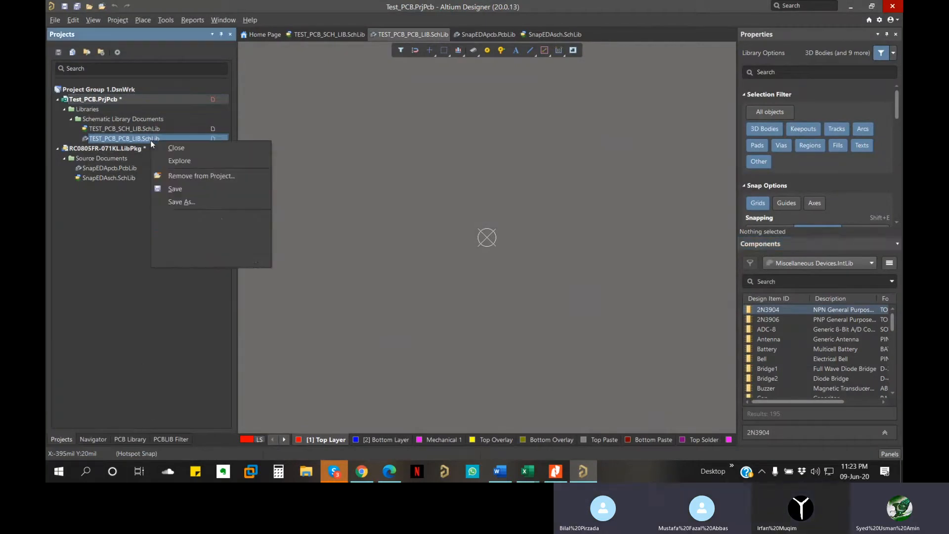
click(183, 201)
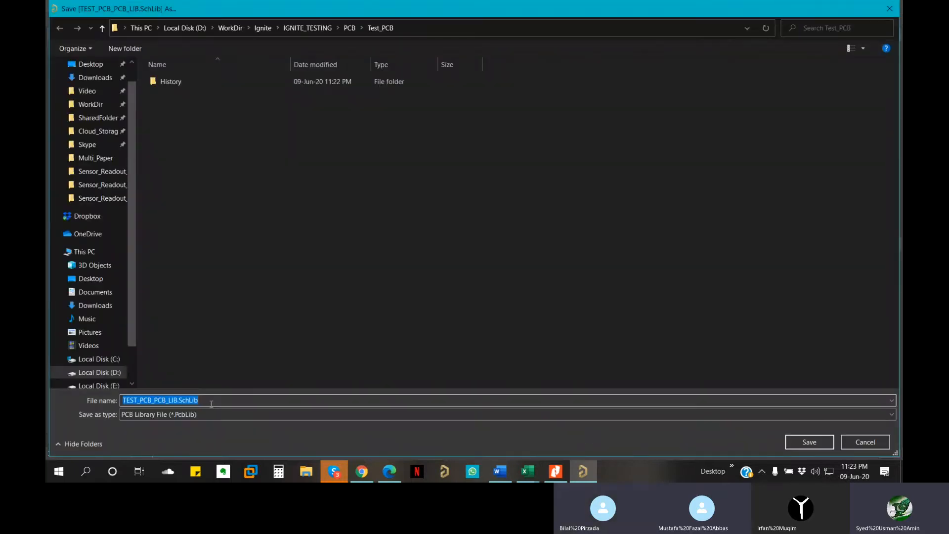
click(214, 400)
key(BackSpace)
key(BackSpace)
key(BackSpace)
key(BackSpace)
key(BackSpace)
key(BackSpace)
key(BackSpace)
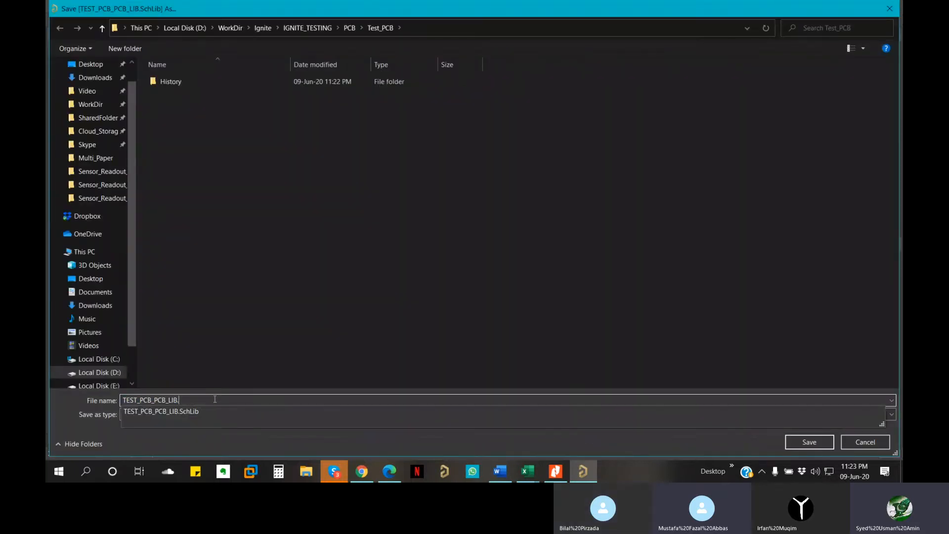
click(231, 368)
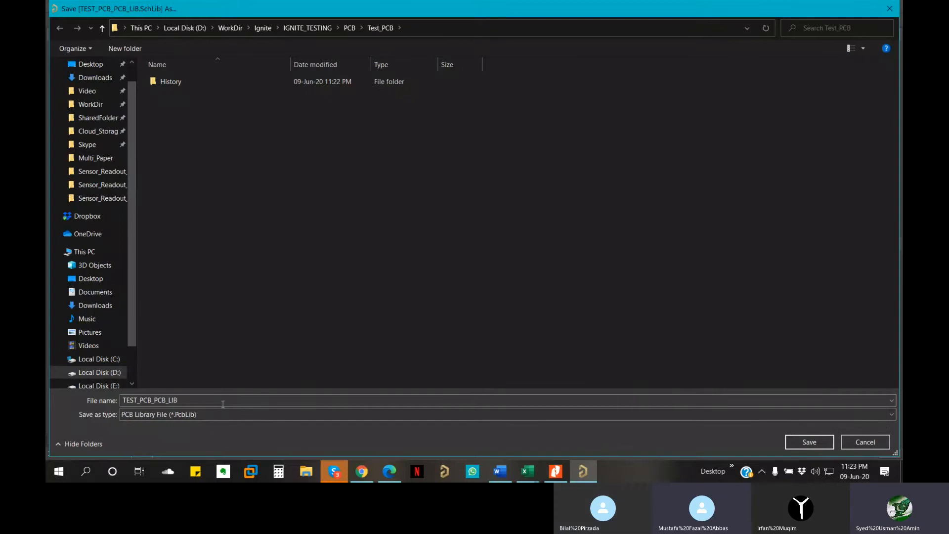
click(809, 442)
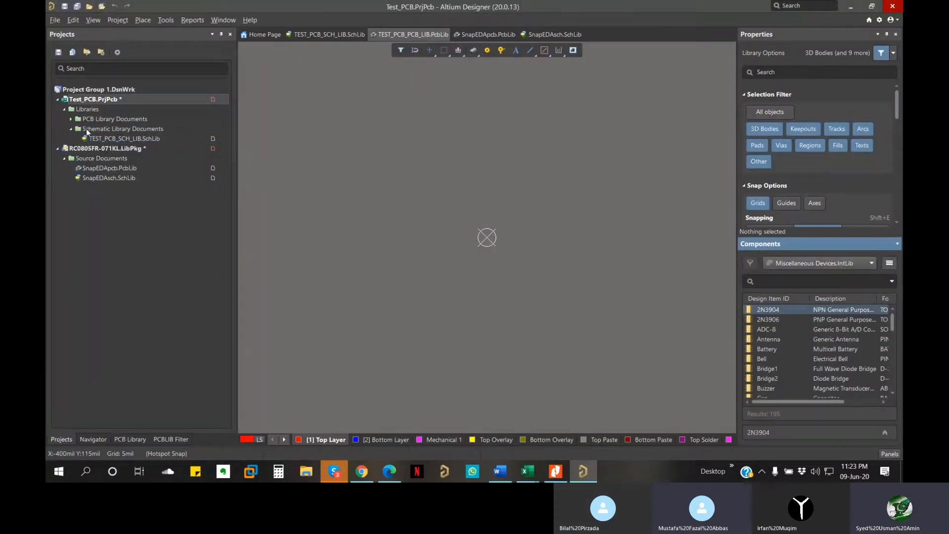
Step: Expand the PCB and schematic library groups of the Test_PCB project and view both library documents
click(70, 127)
click(71, 120)
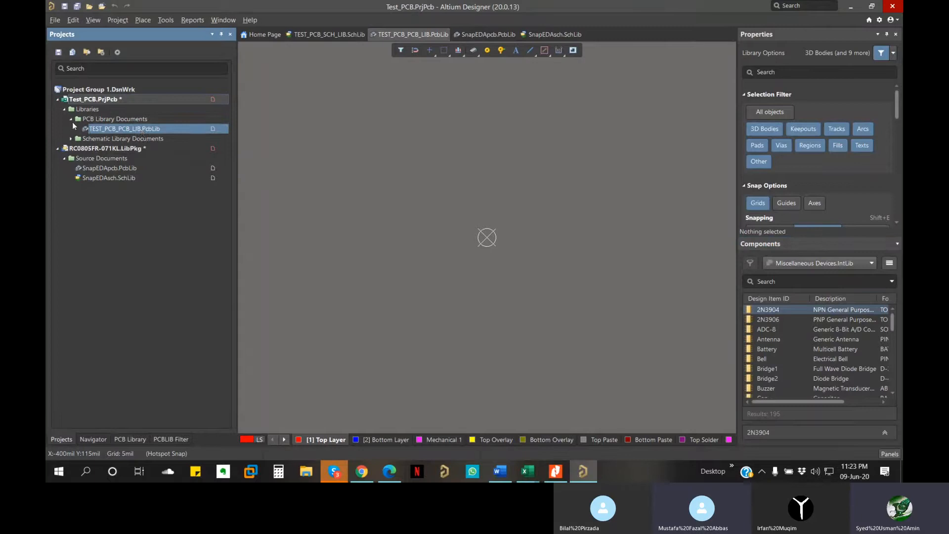
right_click(141, 129)
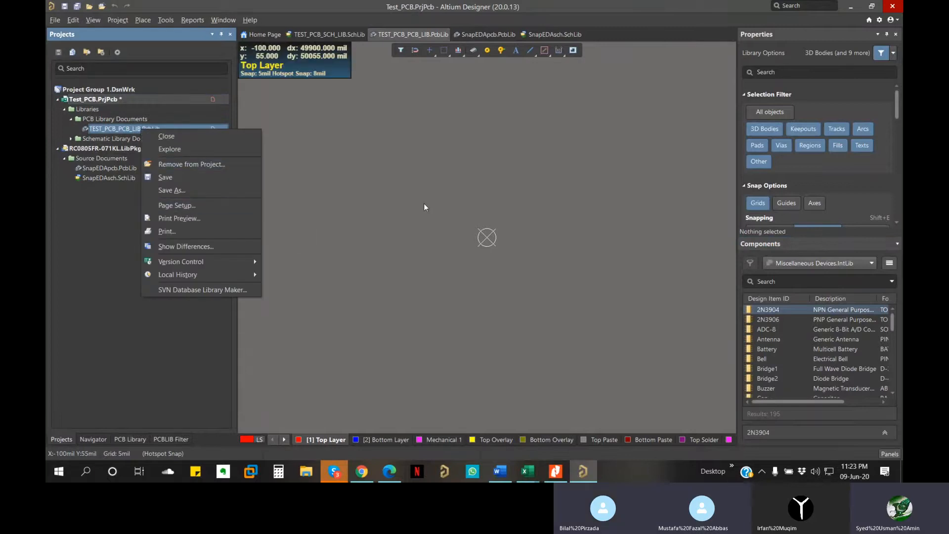
click(70, 136)
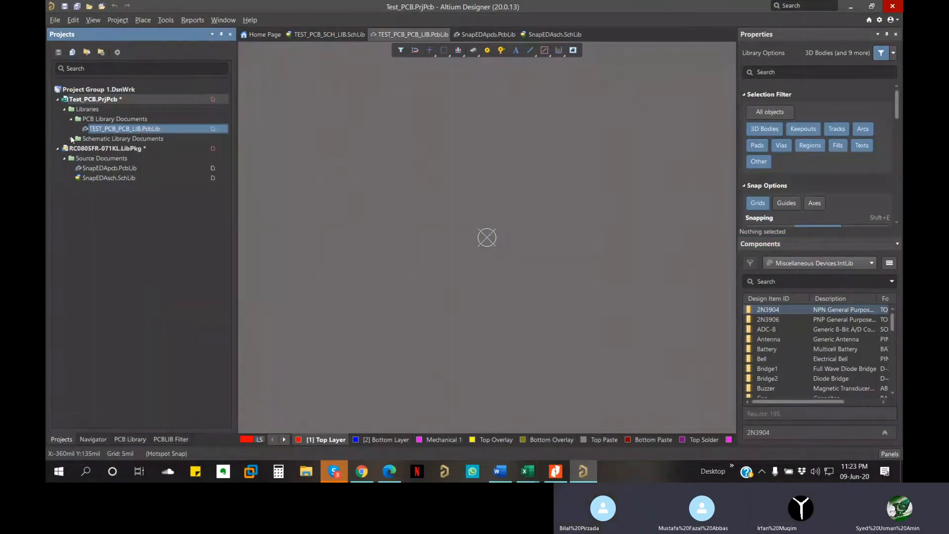
click(69, 138)
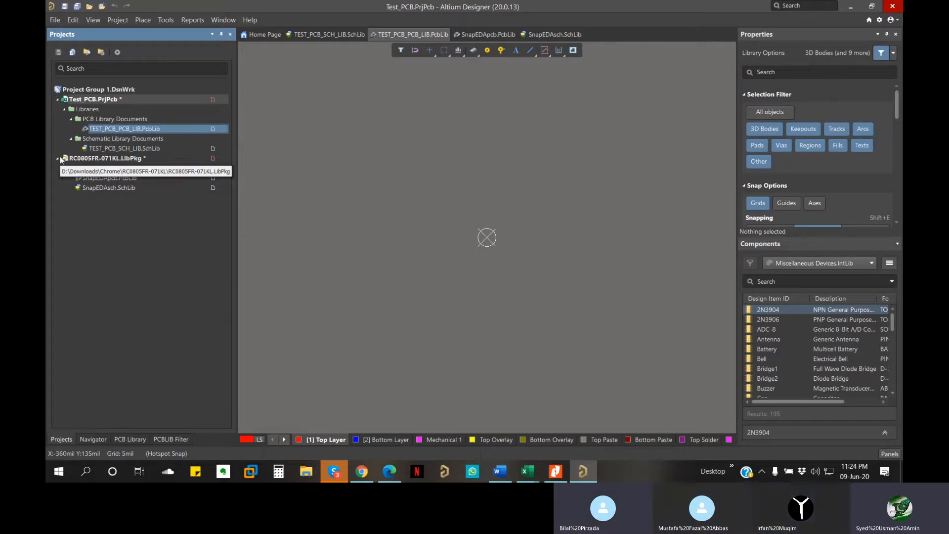
double_click(193, 149)
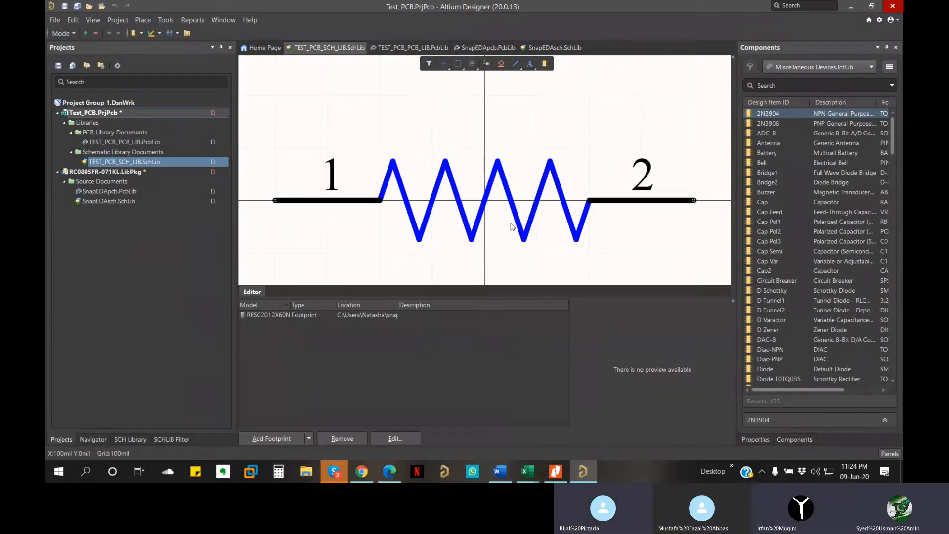
click(150, 142)
double_click(150, 142)
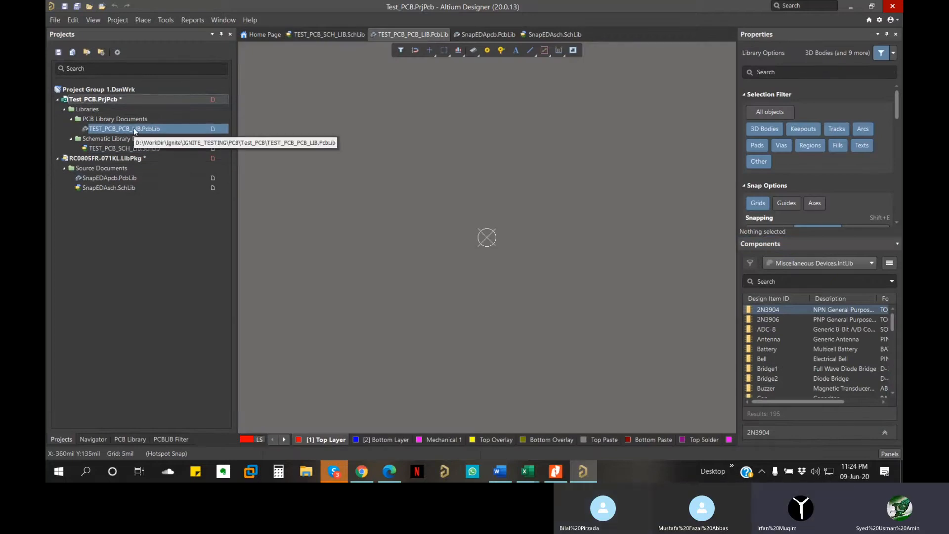
Step: Copy the RESC2012X60N footprint from the SnapEDApcb.PcbLib library
double_click(132, 178)
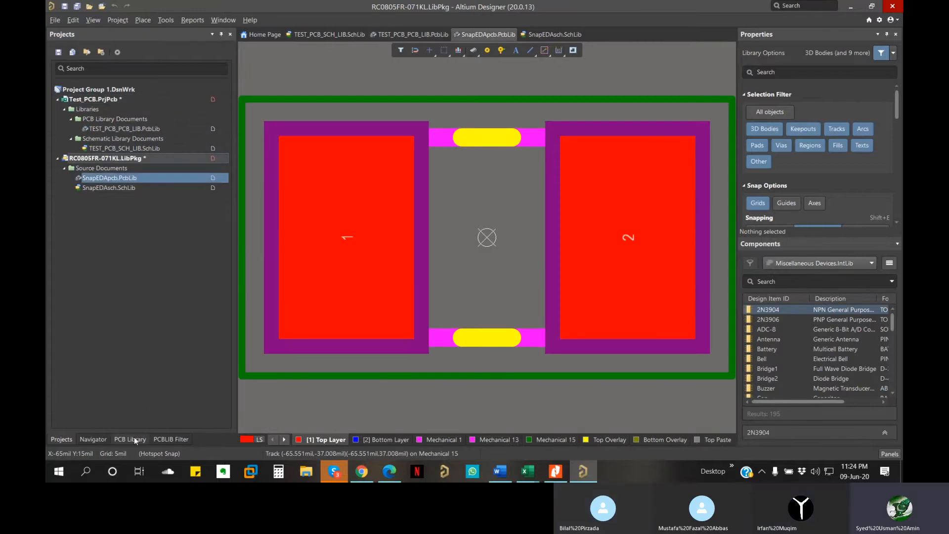
click(130, 440)
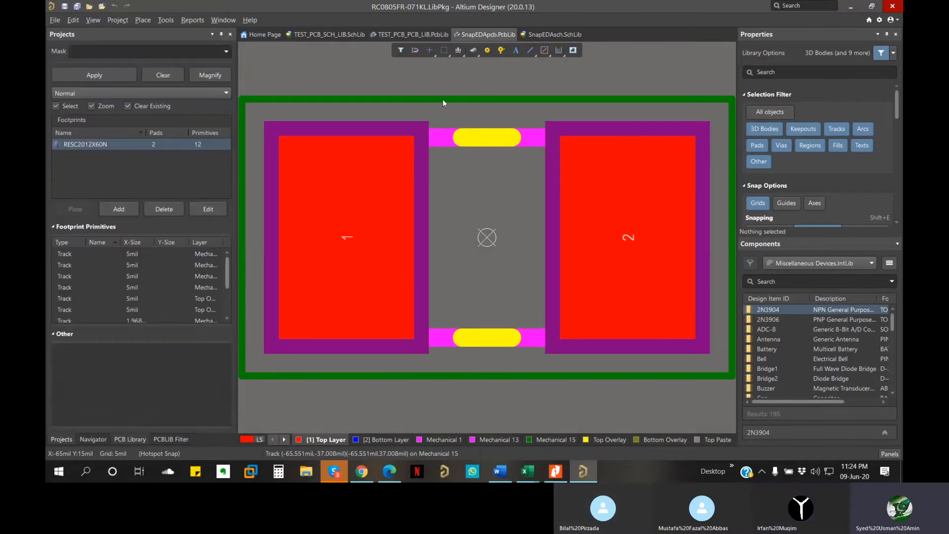
right_click(126, 144)
click(162, 197)
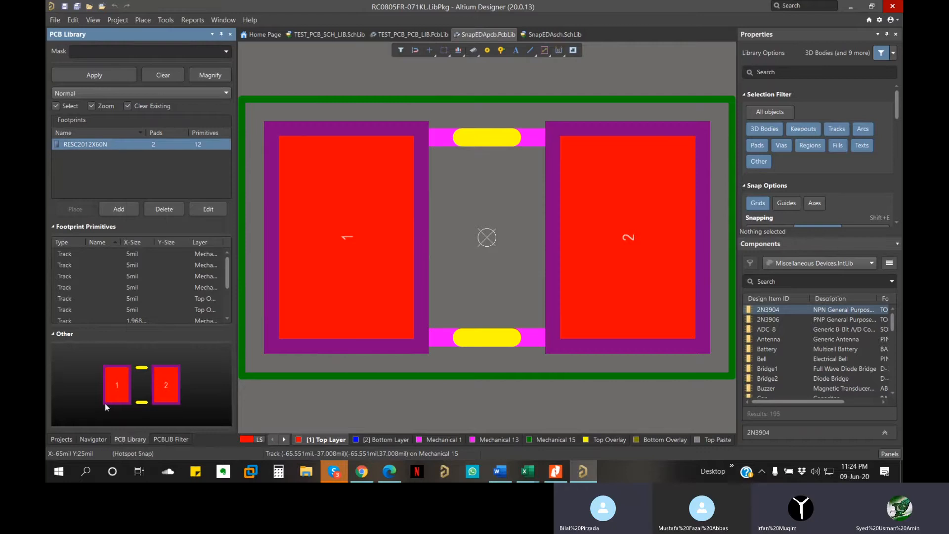
Step: Paste the copied resistor footprint into the footprint list of TEST_PCB_PCB_LIB.PcbLib
click(64, 439)
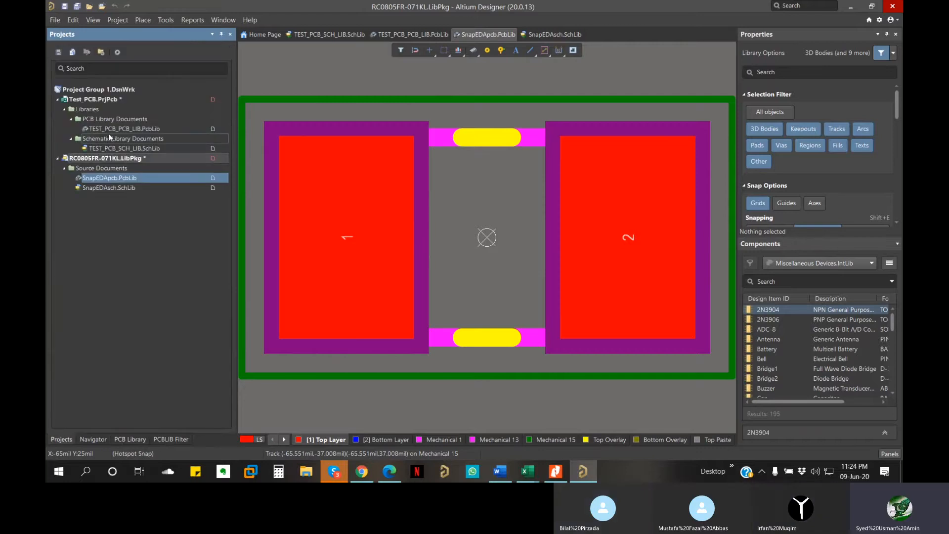
click(108, 132)
click(139, 440)
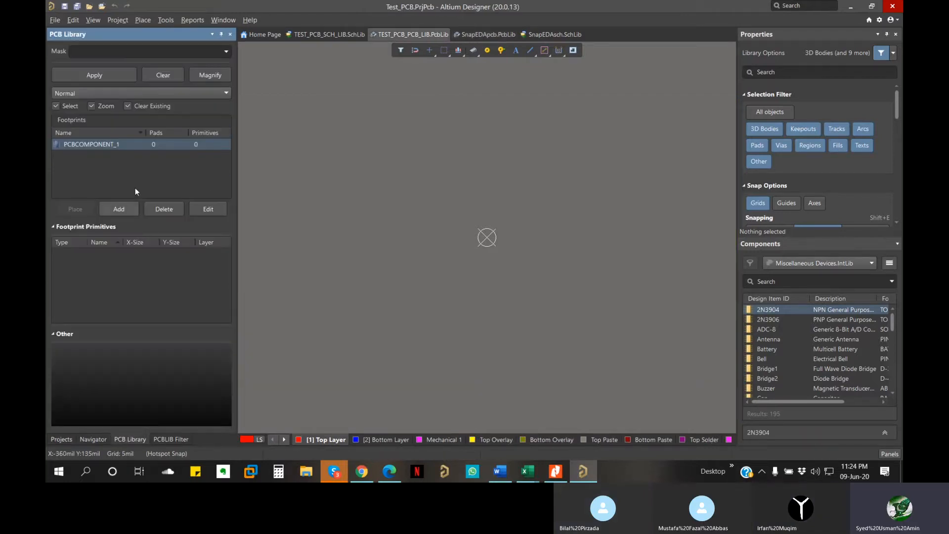
right_click(112, 173)
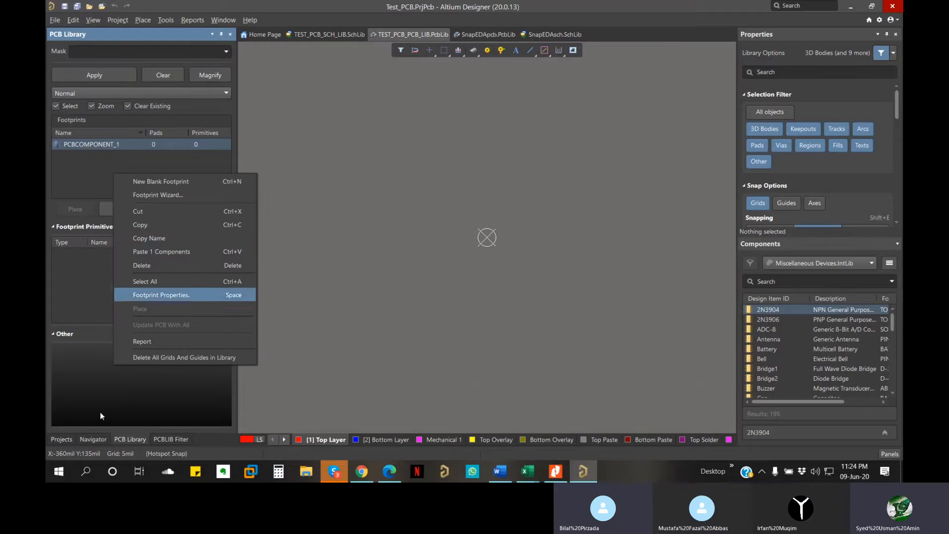
click(62, 440)
click(62, 439)
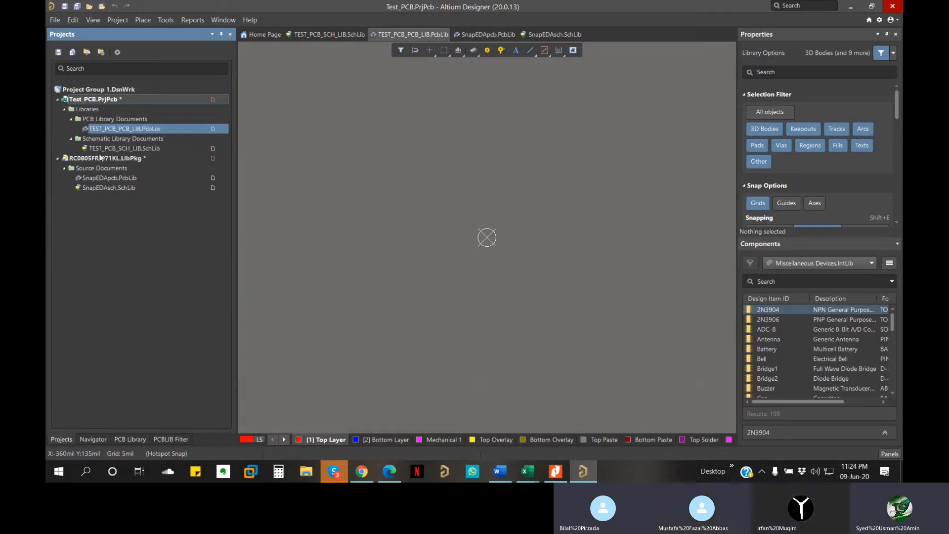
click(125, 440)
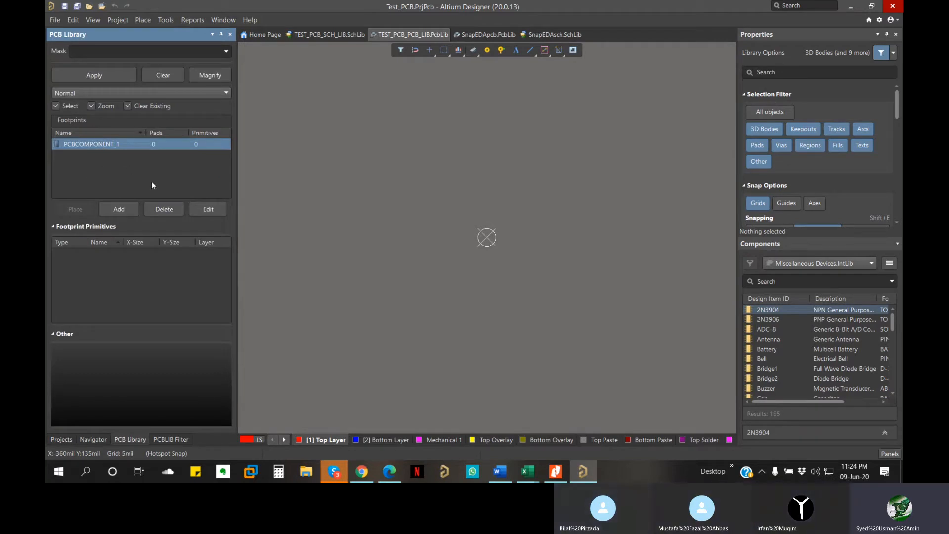
click(163, 209)
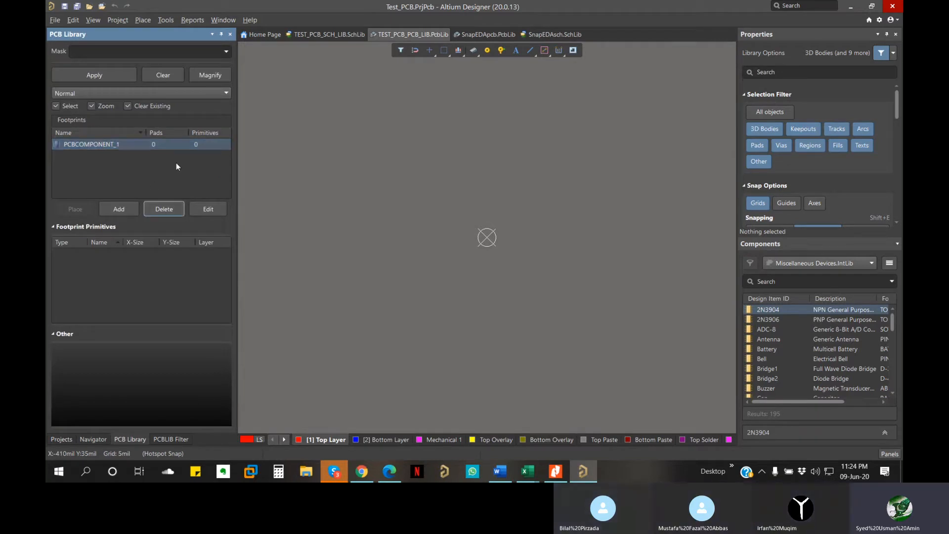
click(115, 157)
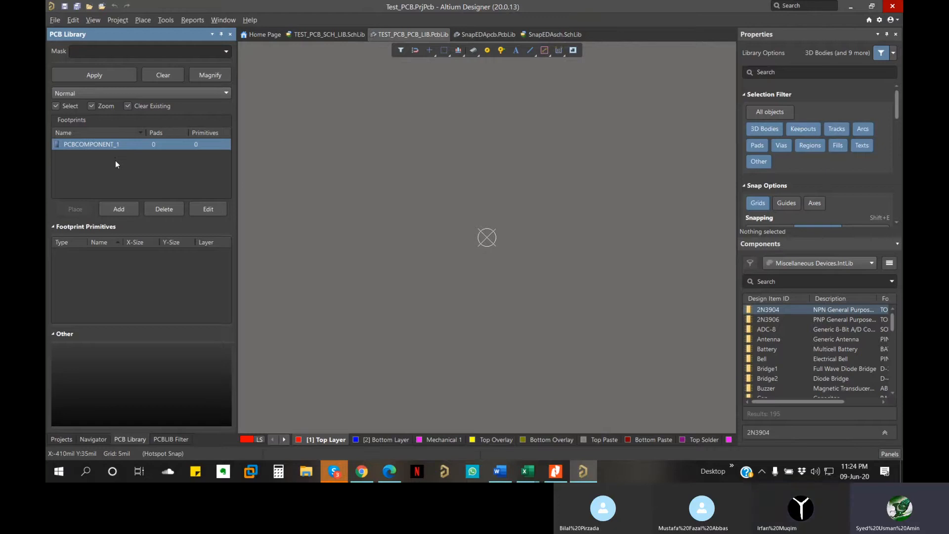
right_click(115, 160)
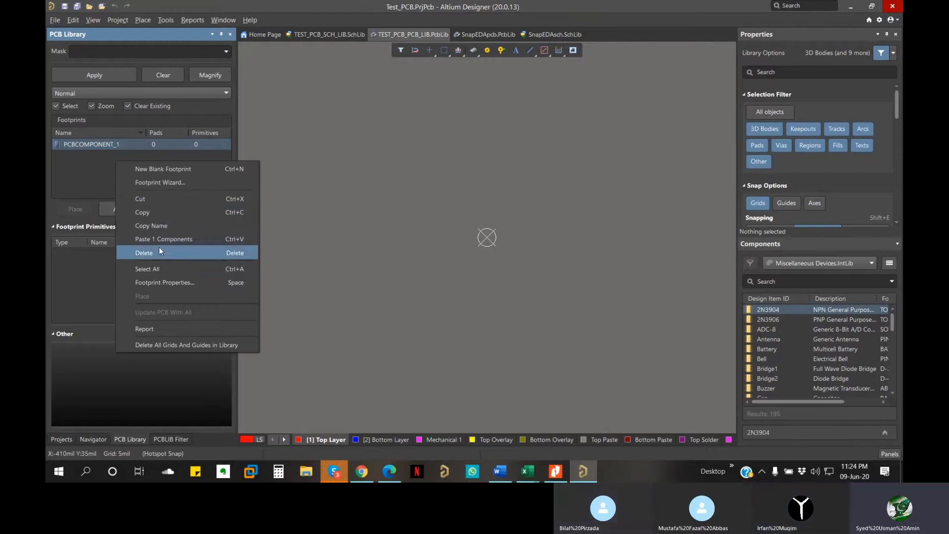
click(159, 239)
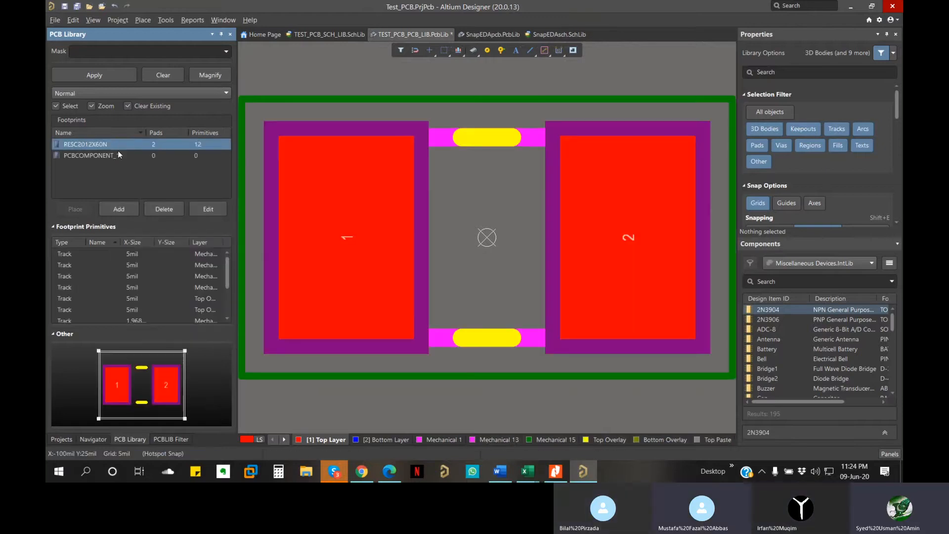
Step: Delete the empty PCBCOMPONENT_1 footprint from the TEST_PCB_PCB_LIB library
click(118, 155)
click(164, 209)
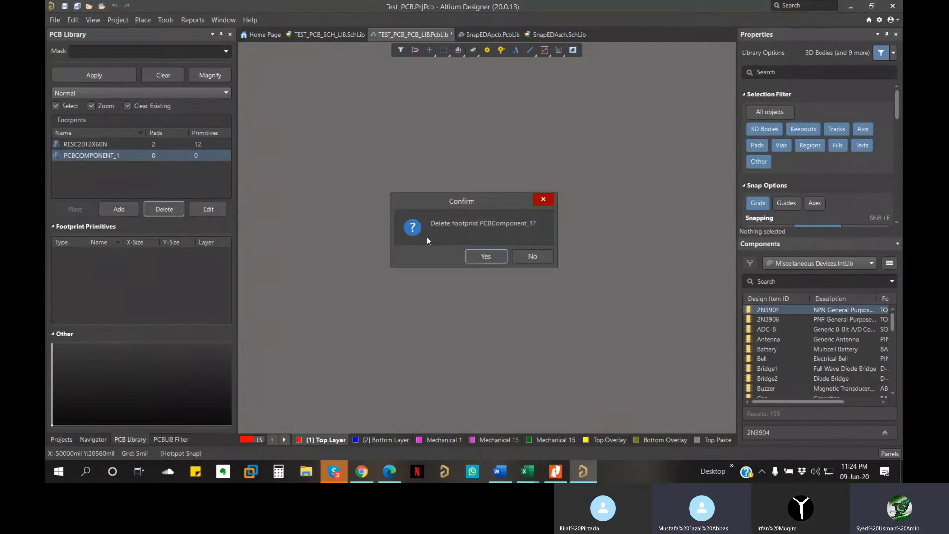
click(472, 254)
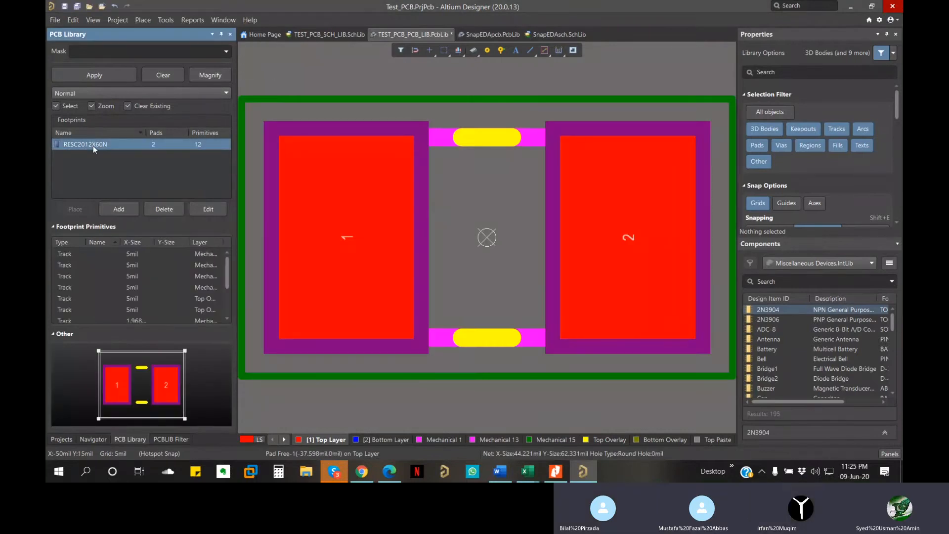
Step: Rename the pasted RESC2012X60N footprint to 0806 and save the PCB library
double_click(92, 145)
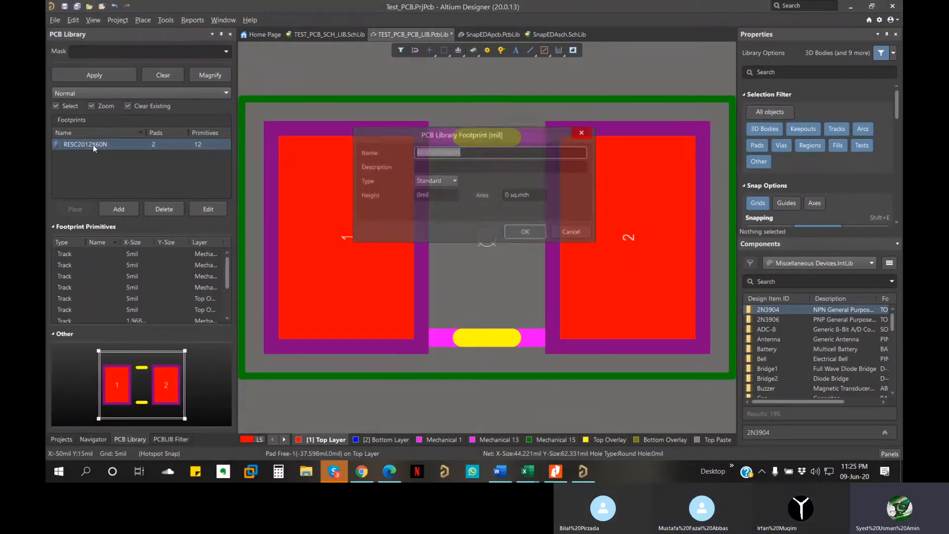
text(0806)
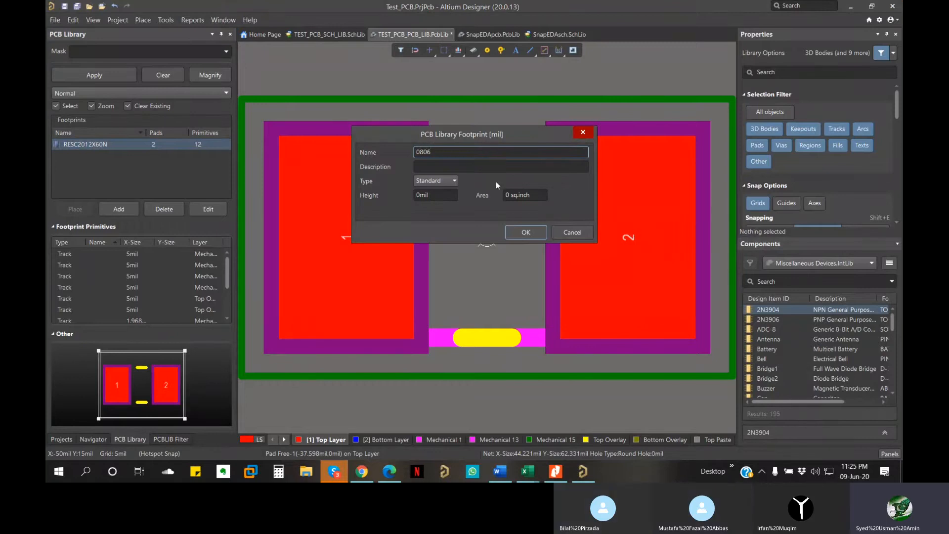
click(529, 235)
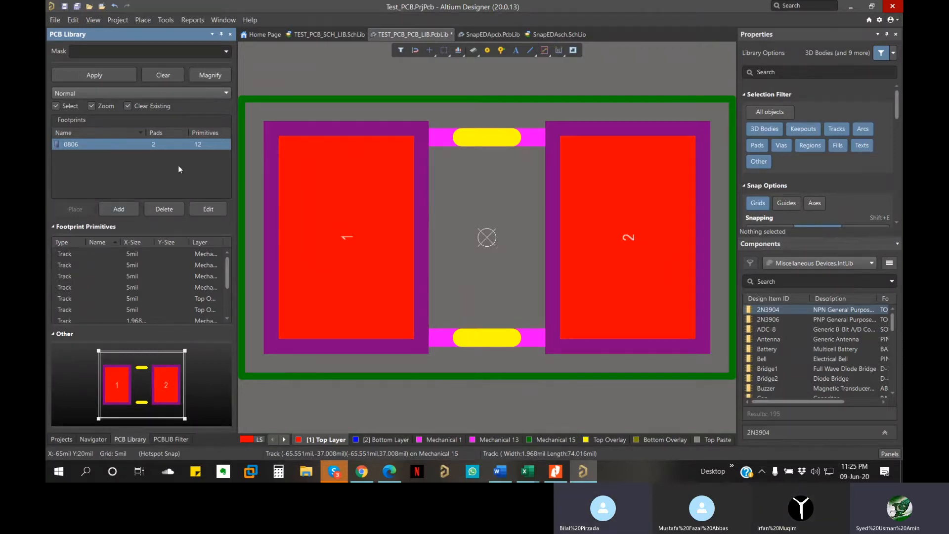
key(ctrl+s)
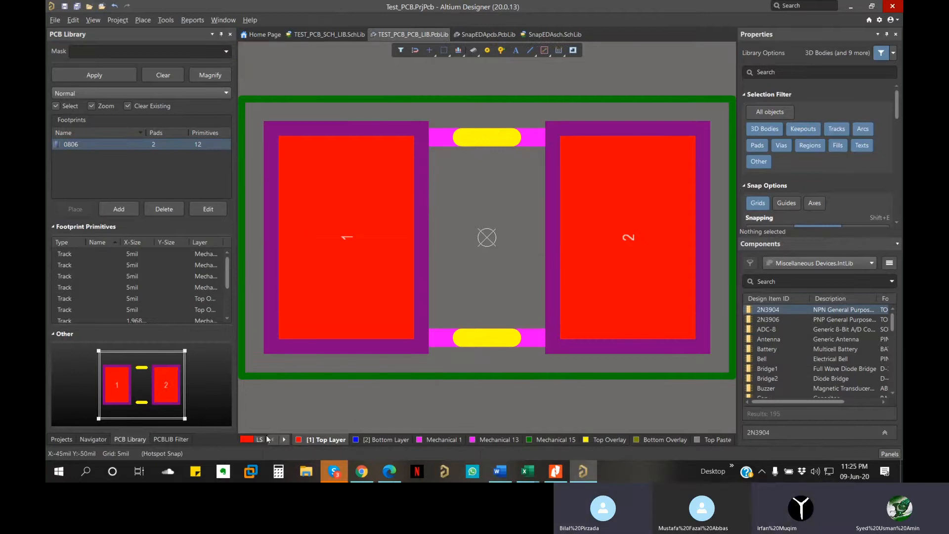
Step: Remove the RESC2012X60N footprint model from the RES_1K_0806 symbol in TEST_PCB_SCH_LIB.SchLib
click(63, 440)
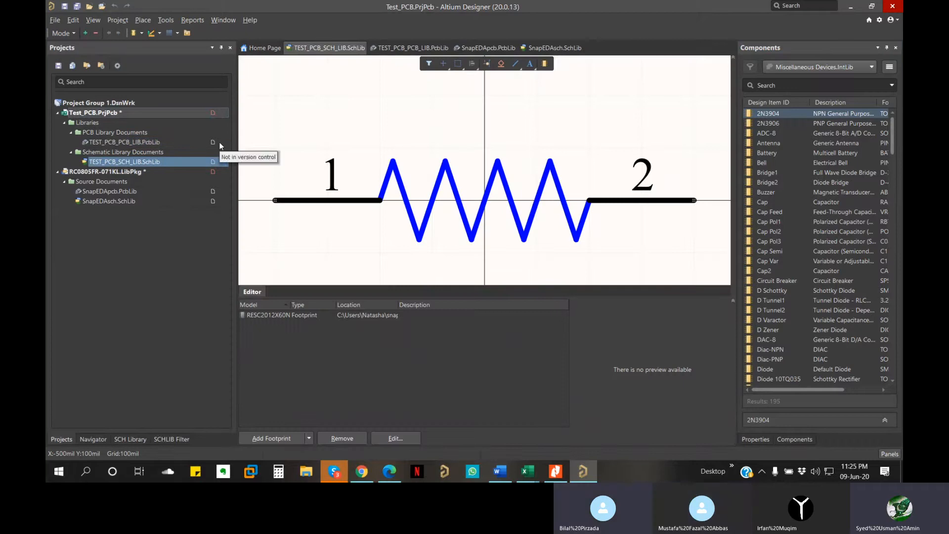
click(132, 439)
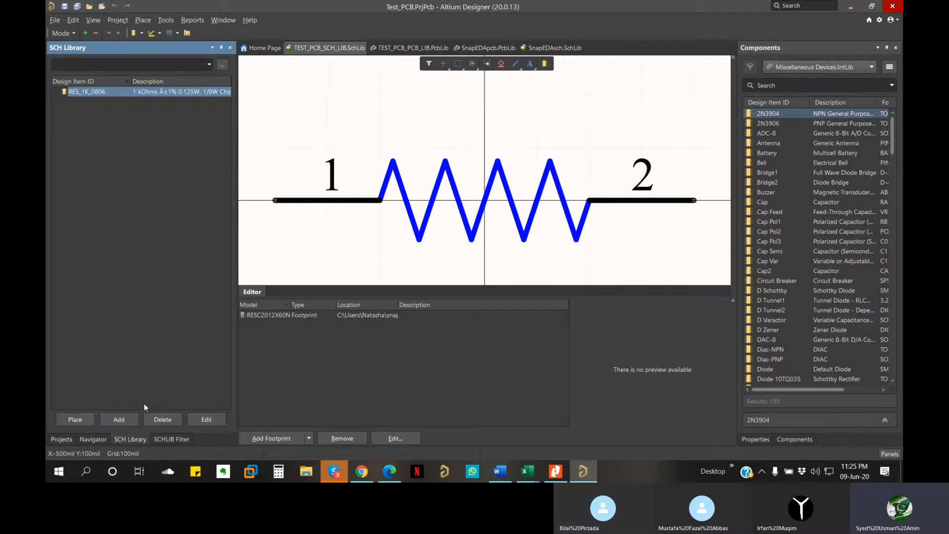
double_click(111, 92)
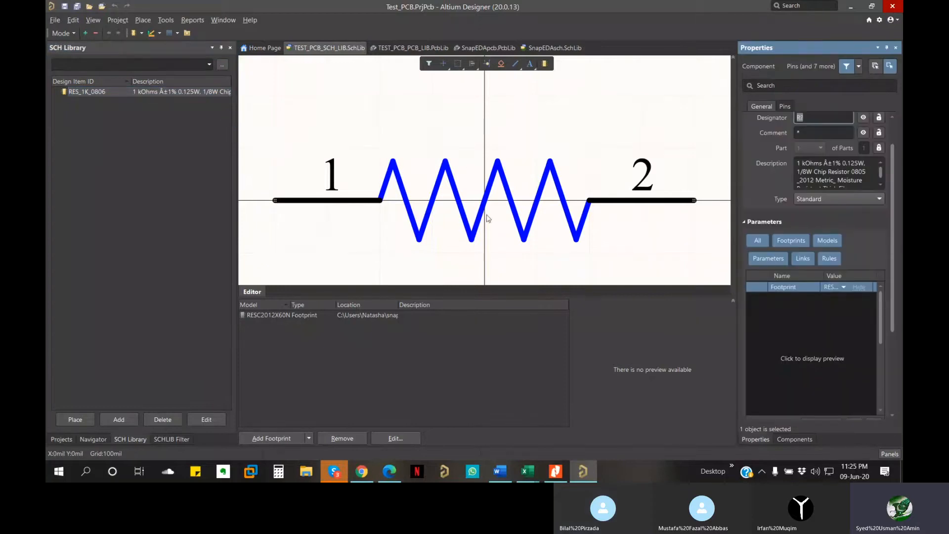
scroll(799, 333, down, 3)
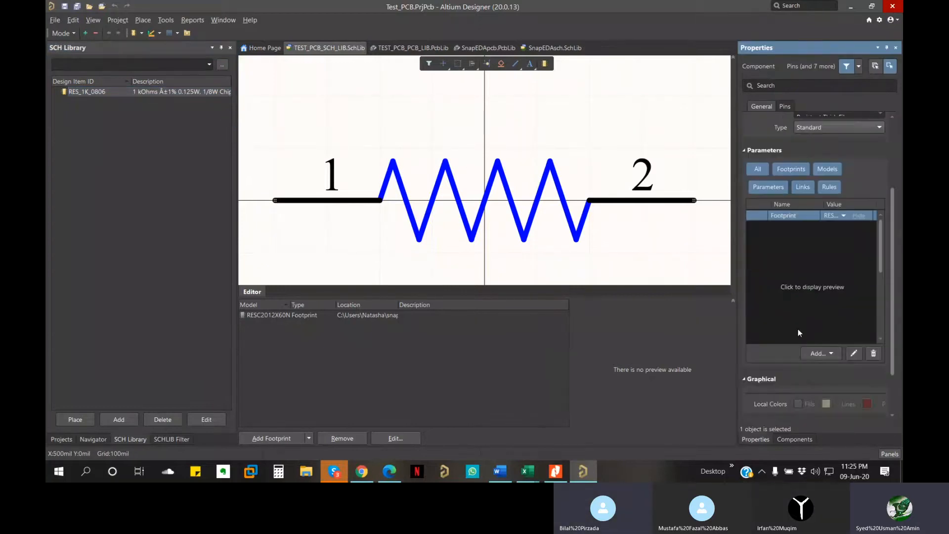
click(270, 317)
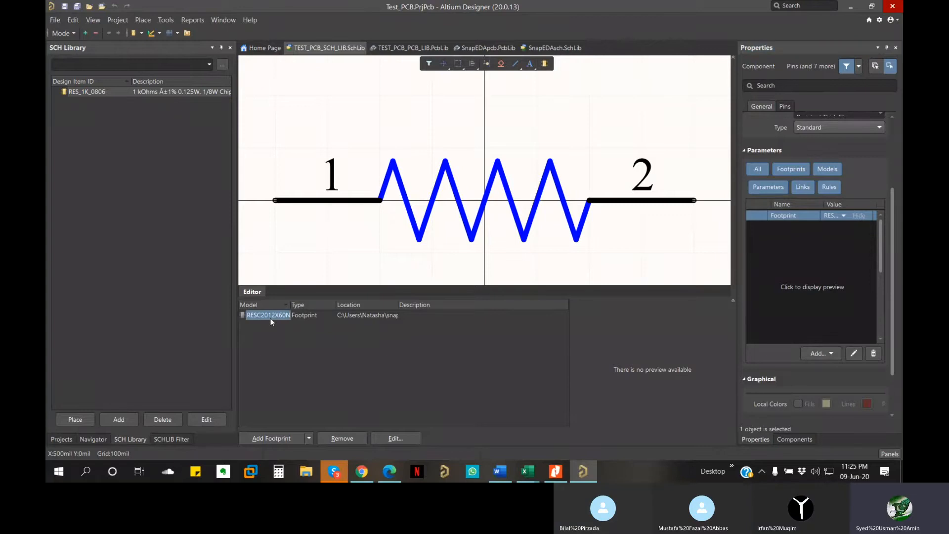
click(357, 439)
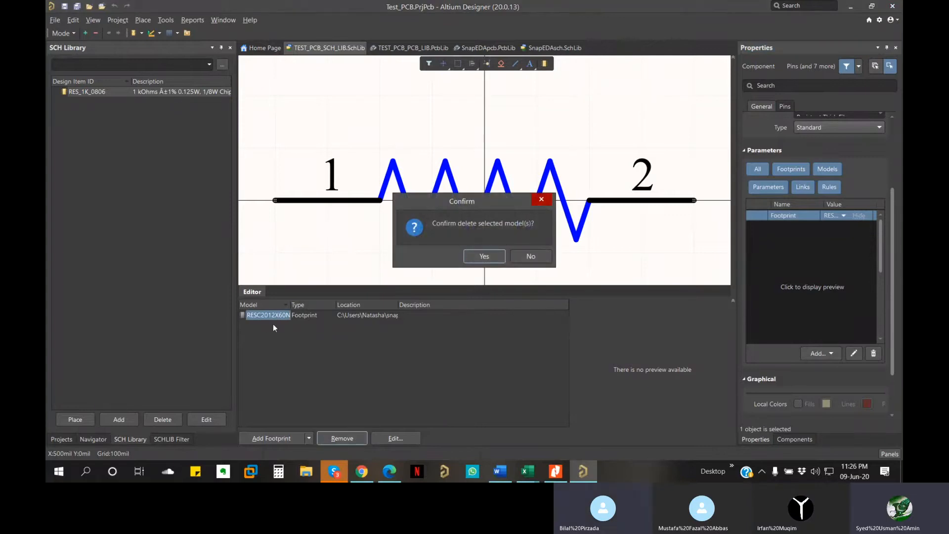
click(484, 256)
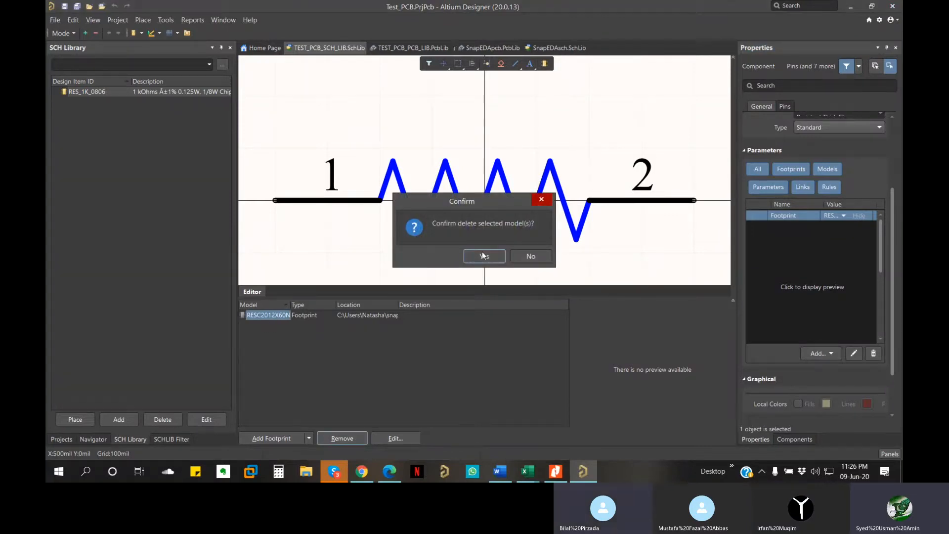
Step: Add the 0806 footprint from TEST_PCB_PCB_LIB.PcbLib to the RES_1K_0806 symbol and show its preview in the component's parameters
click(280, 439)
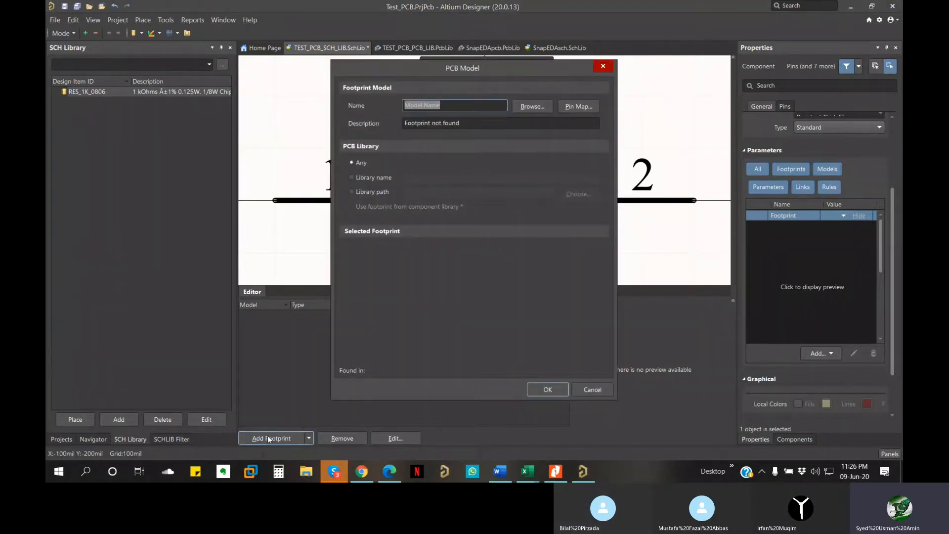
click(525, 106)
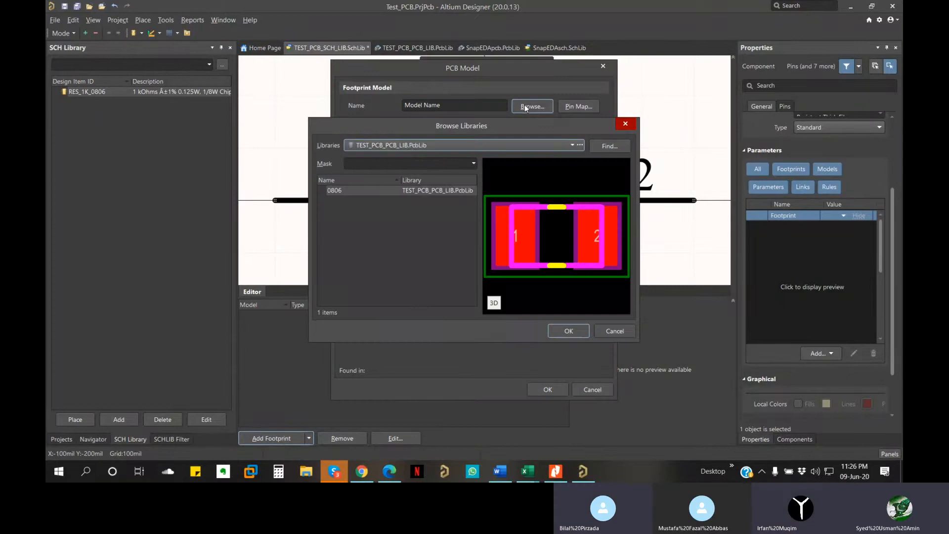
click(411, 145)
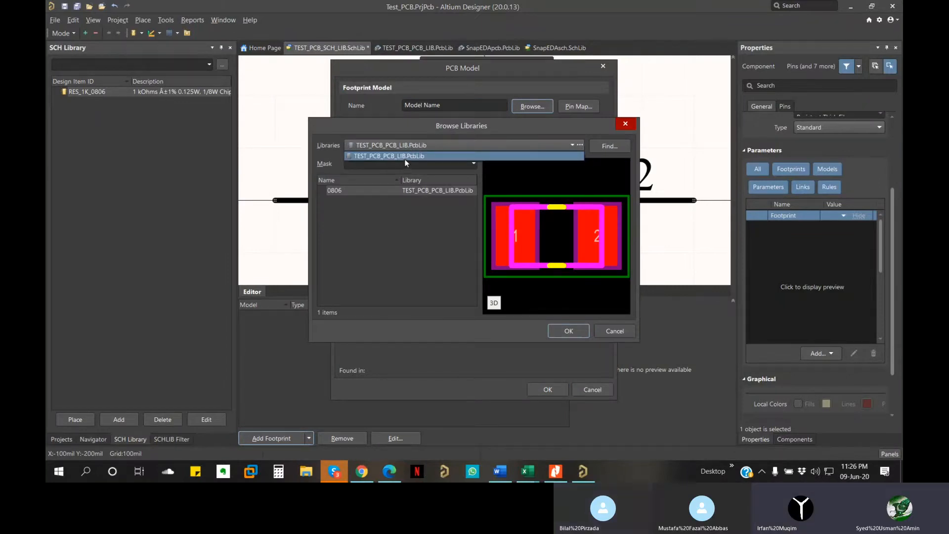
click(410, 156)
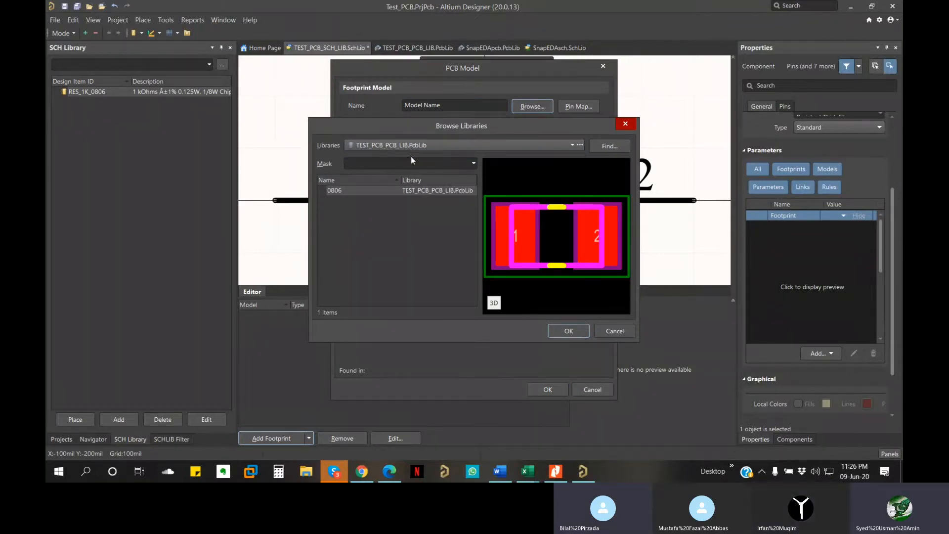
click(399, 191)
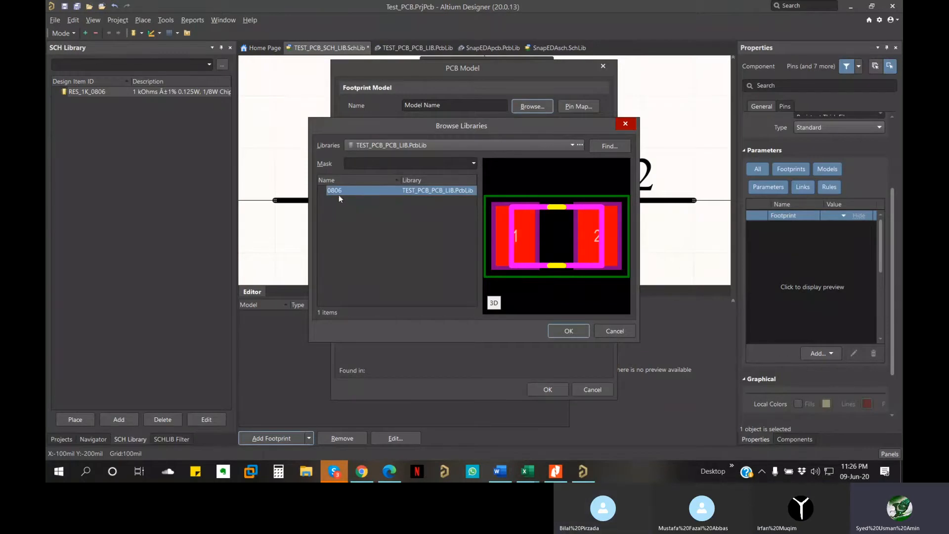
click(569, 331)
click(550, 390)
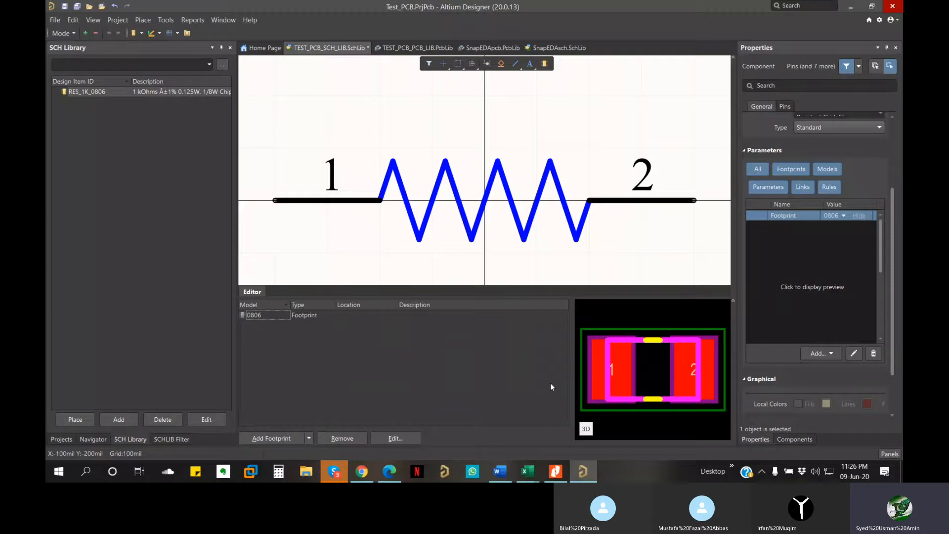
click(825, 301)
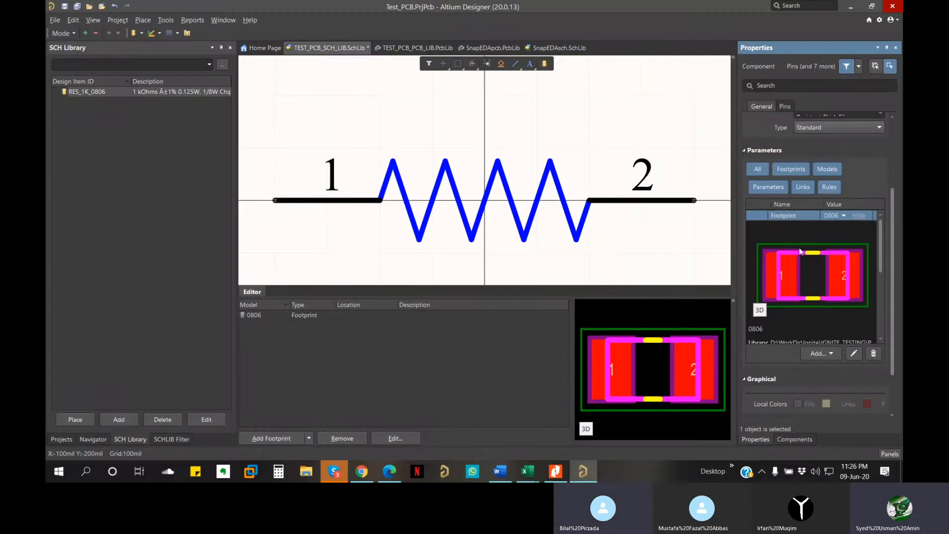
scroll(779, 239, up, 3)
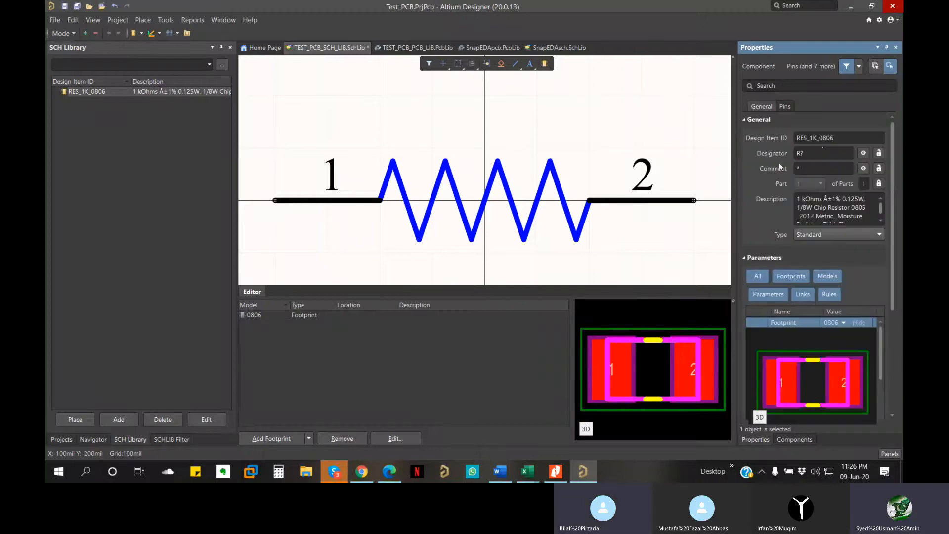
click(837, 136)
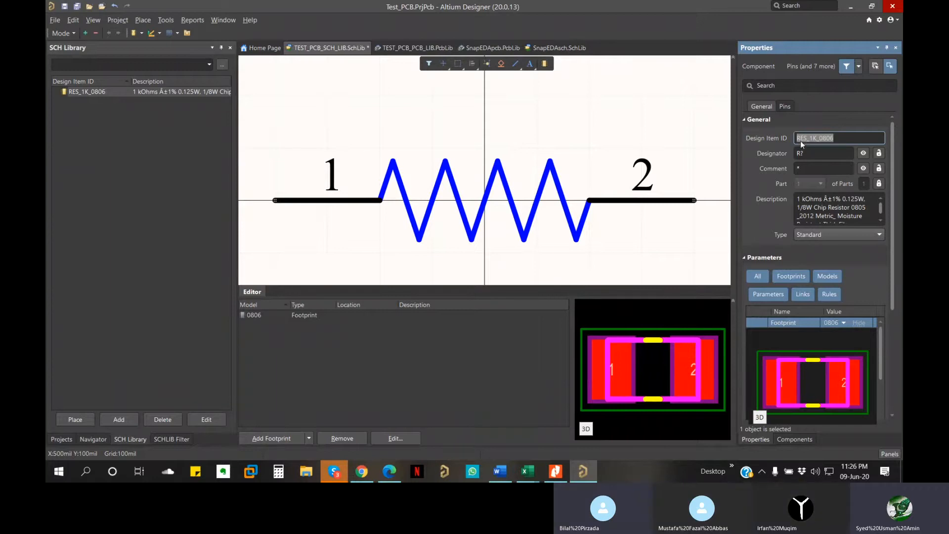
click(809, 154)
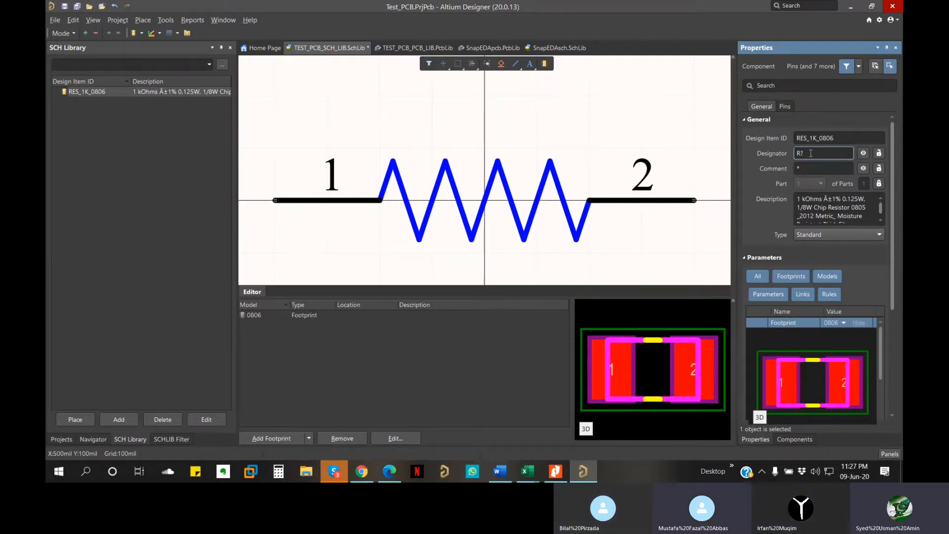
drag(801, 153, 811, 154)
key(BackSpace)
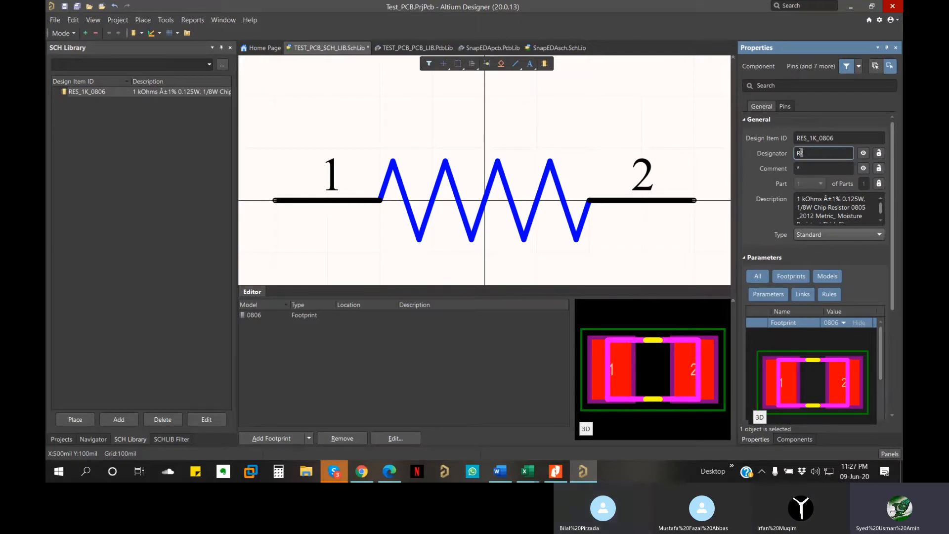
text(1)
drag(810, 154, 792, 153)
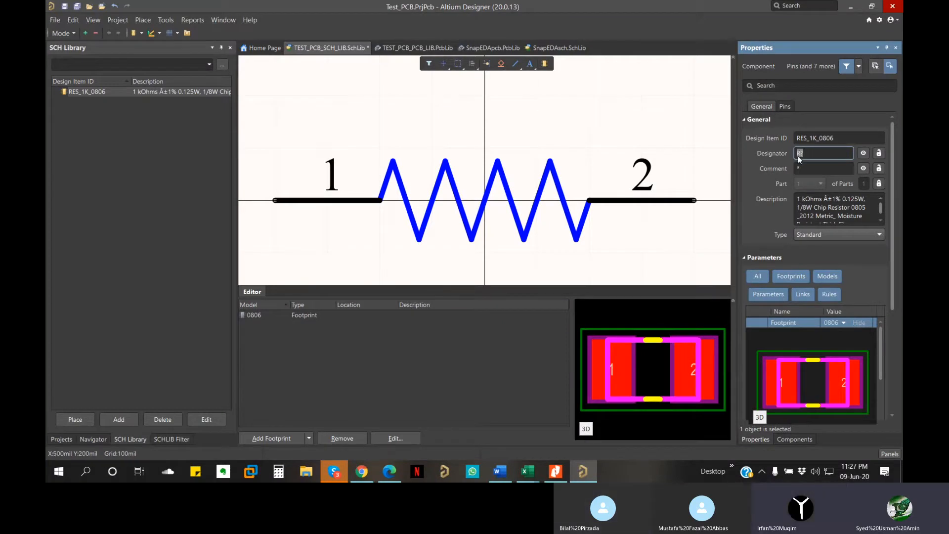
click(813, 155)
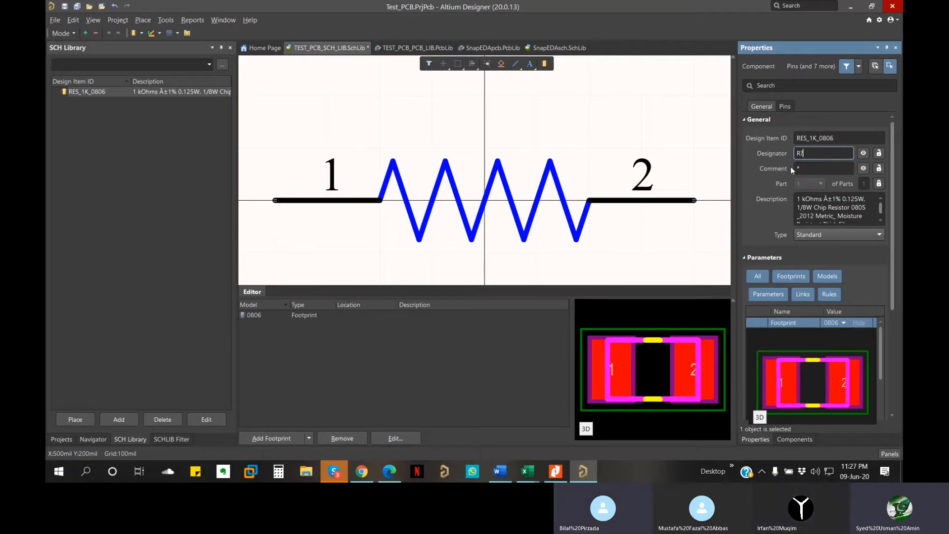
Step: Hide the comment of the RES_1K_0806 component
scroll(791, 172, down, 2)
scroll(790, 176, up, 2)
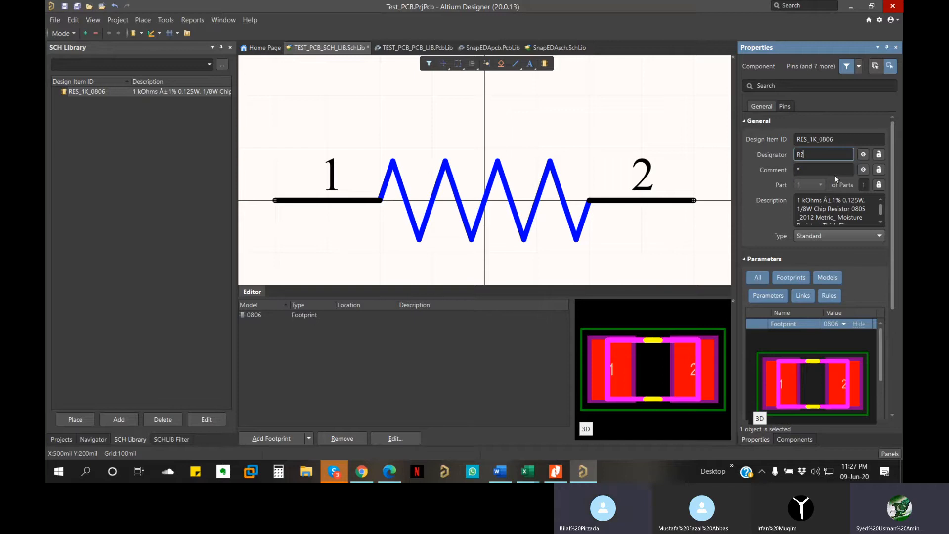
click(864, 170)
click(813, 156)
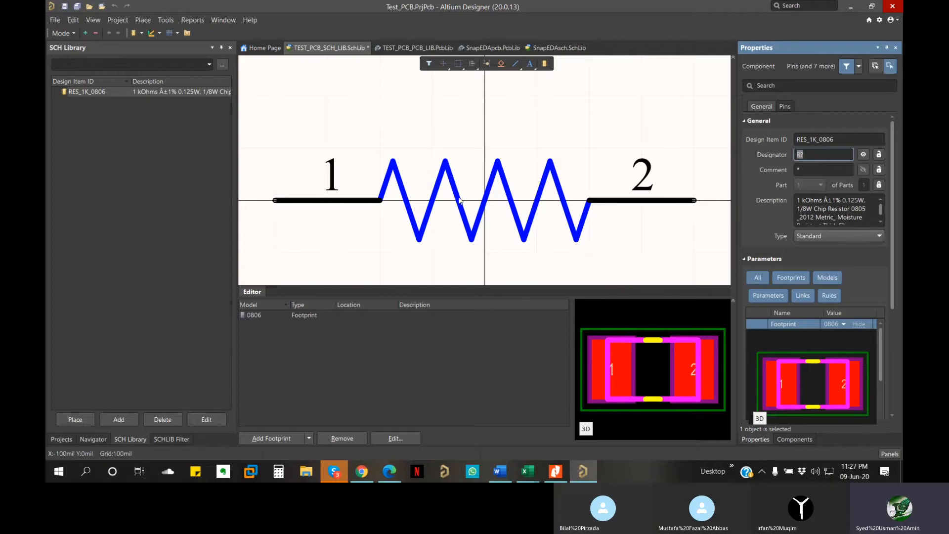
Step: Examine the RES_1K_0806 component's footprint, manufacturer and package parameters, and its supplier links
scroll(837, 194, down, 3)
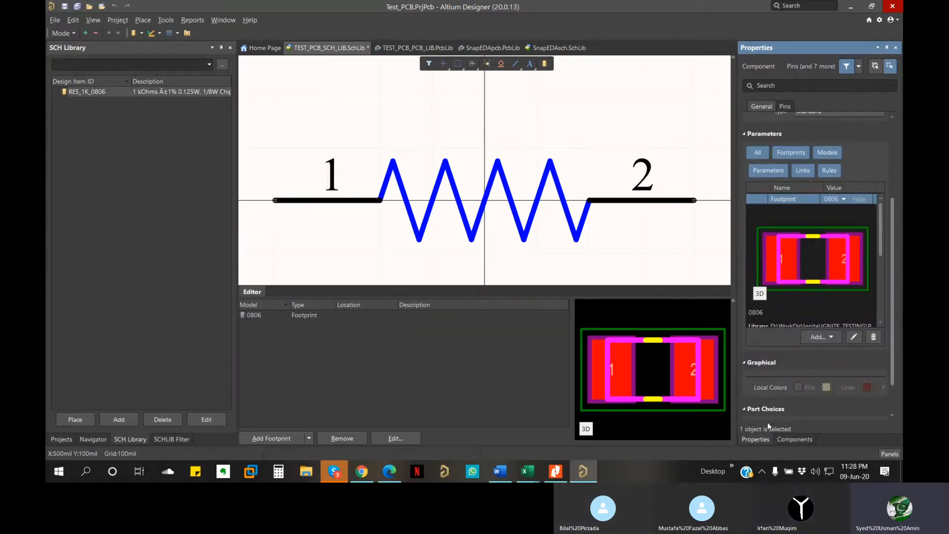
scroll(778, 377, down, 1)
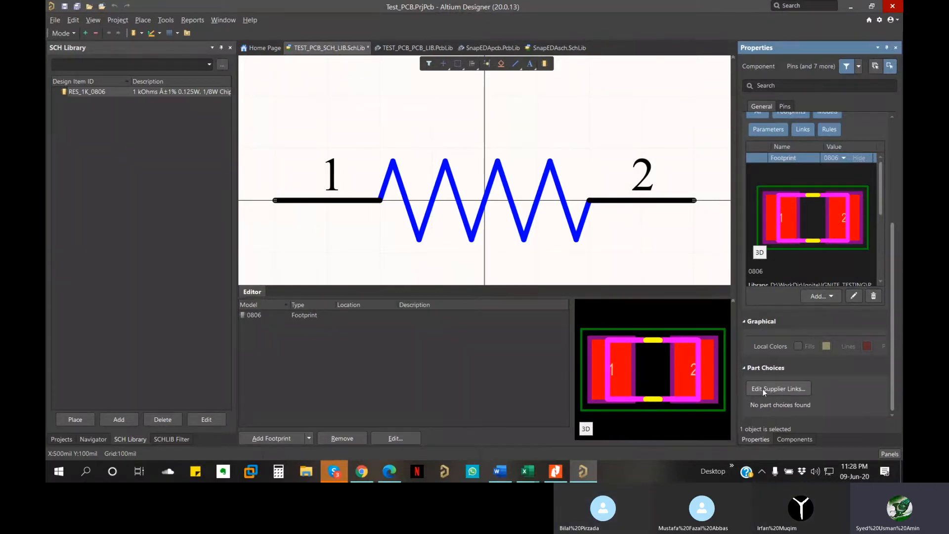
click(764, 388)
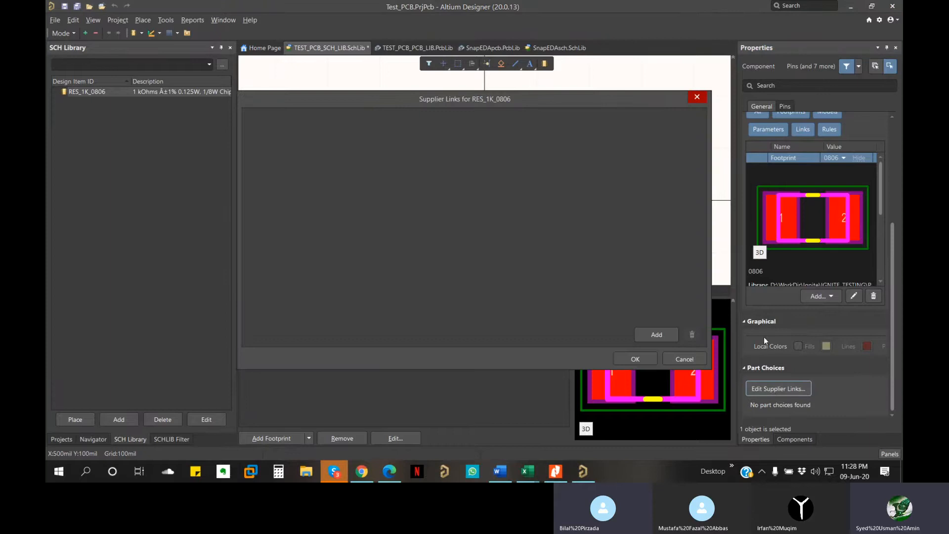
click(700, 99)
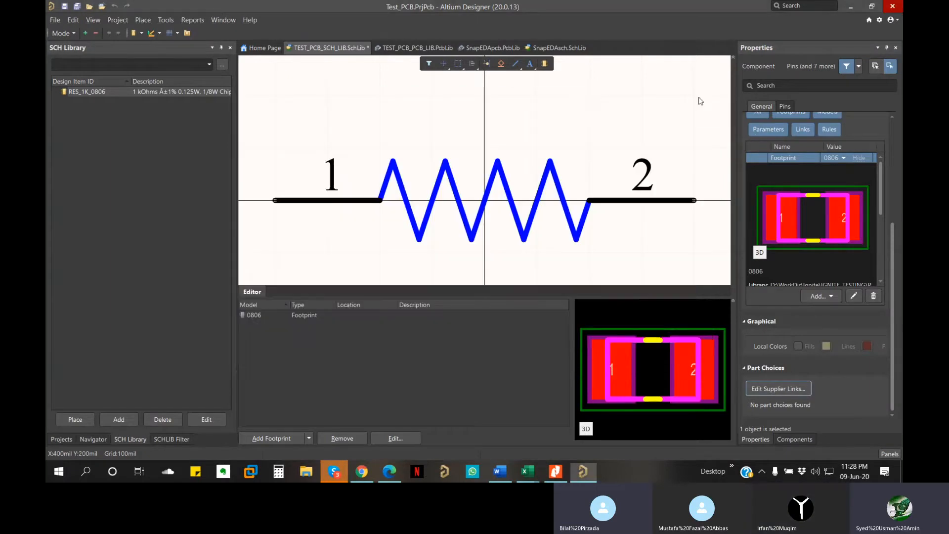
click(818, 235)
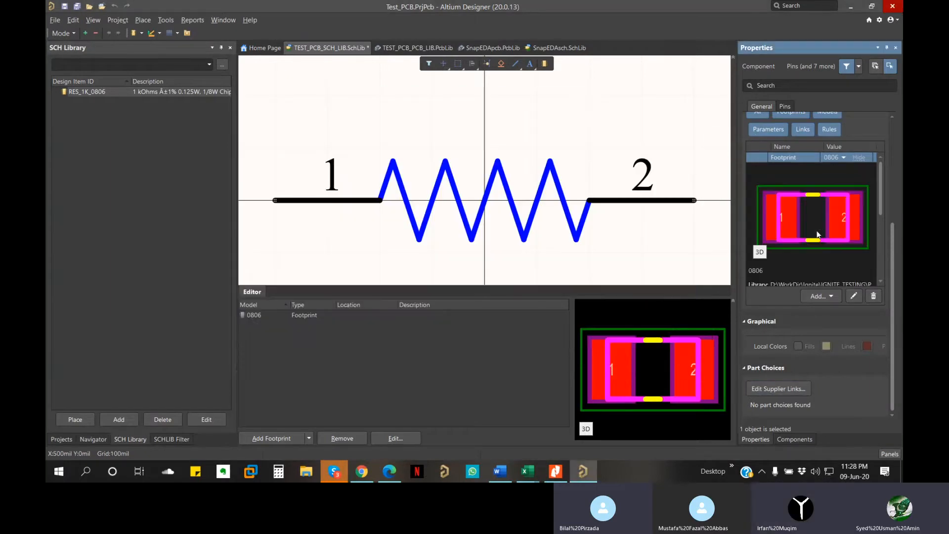
scroll(785, 269, down, 3)
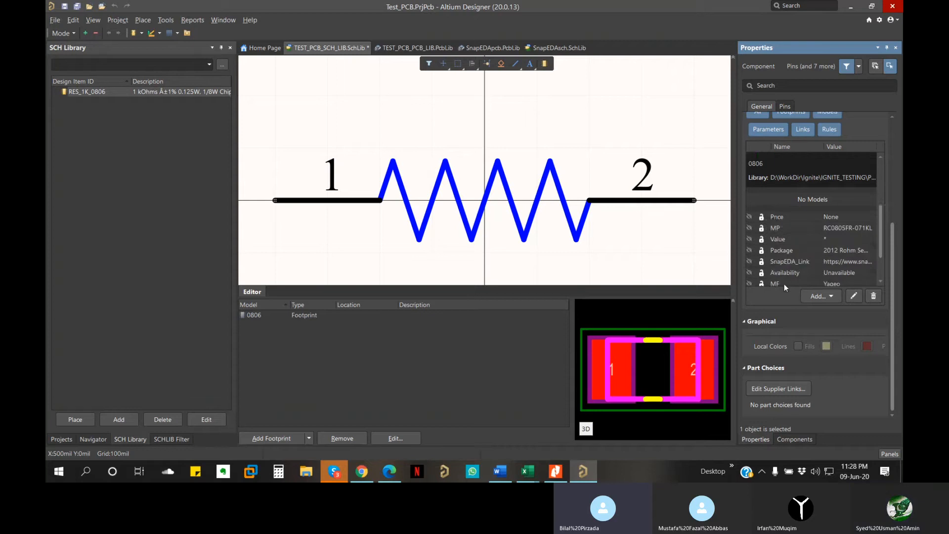
scroll(790, 267, down, 2)
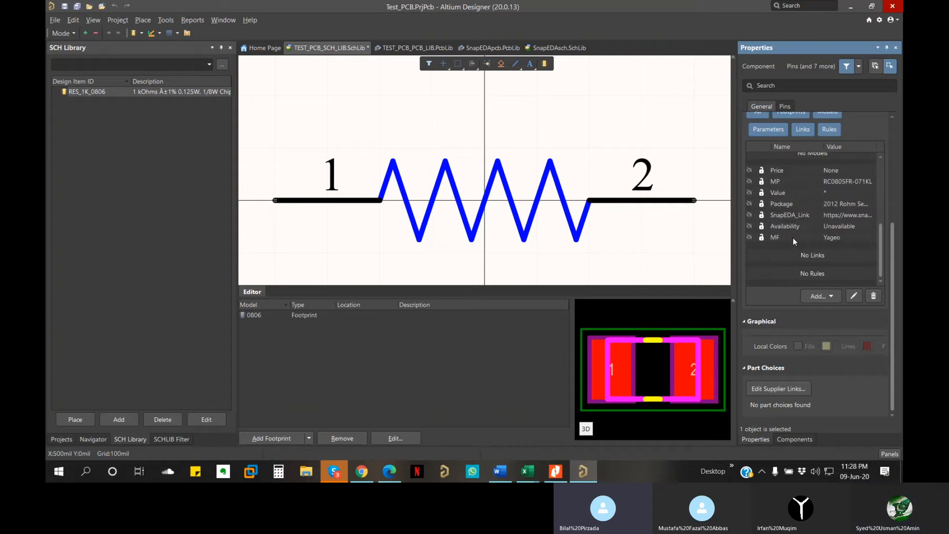
click(784, 390)
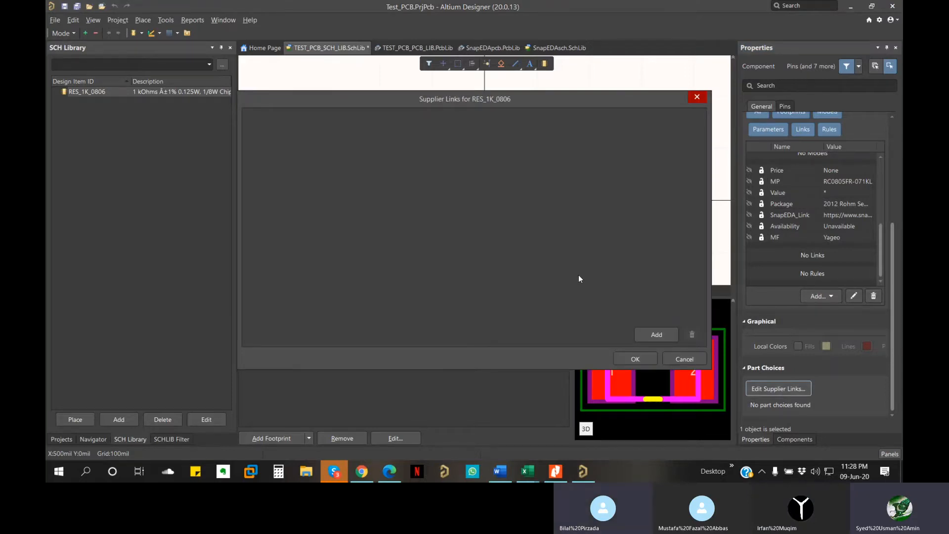
click(697, 96)
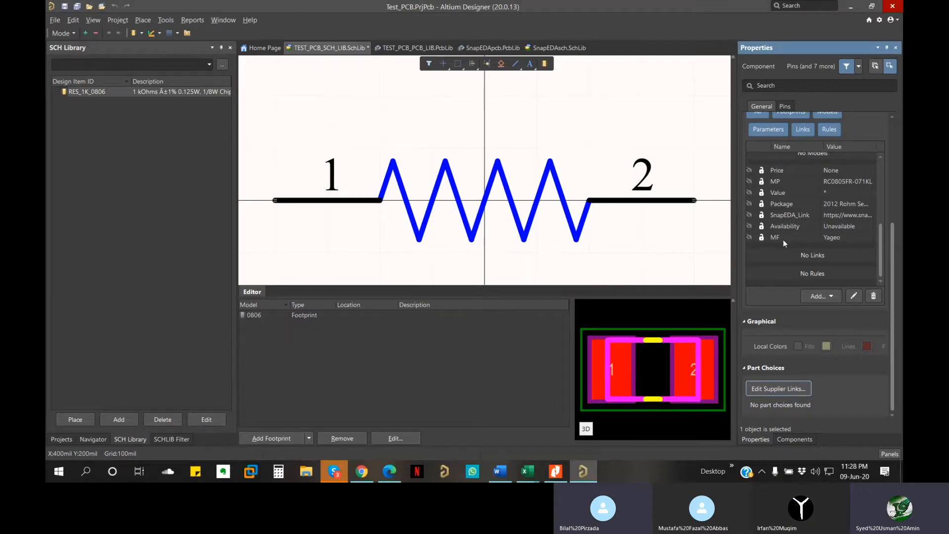
Step: Open the supplier links of the RES_1K_0806 component and start adding a new supplier link
scroll(783, 239, up, 4)
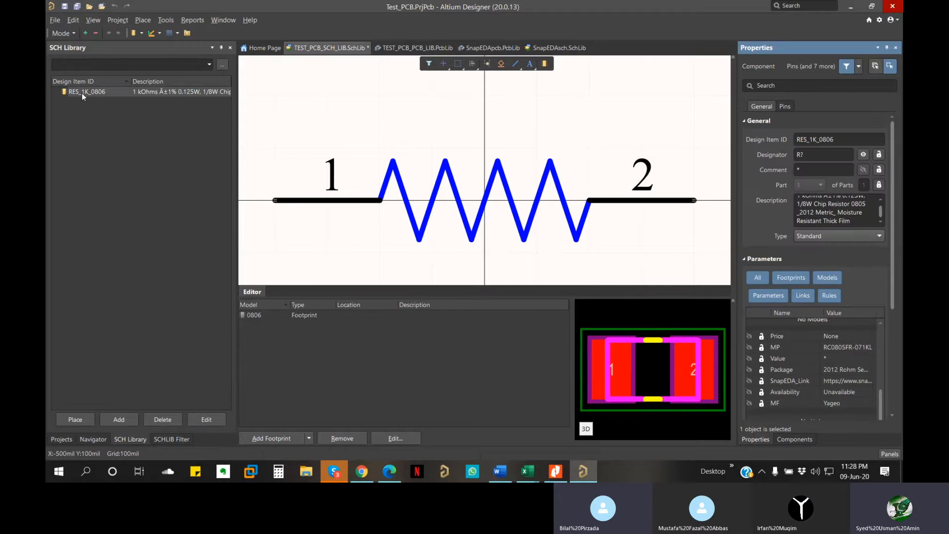
scroll(813, 252, down, 4)
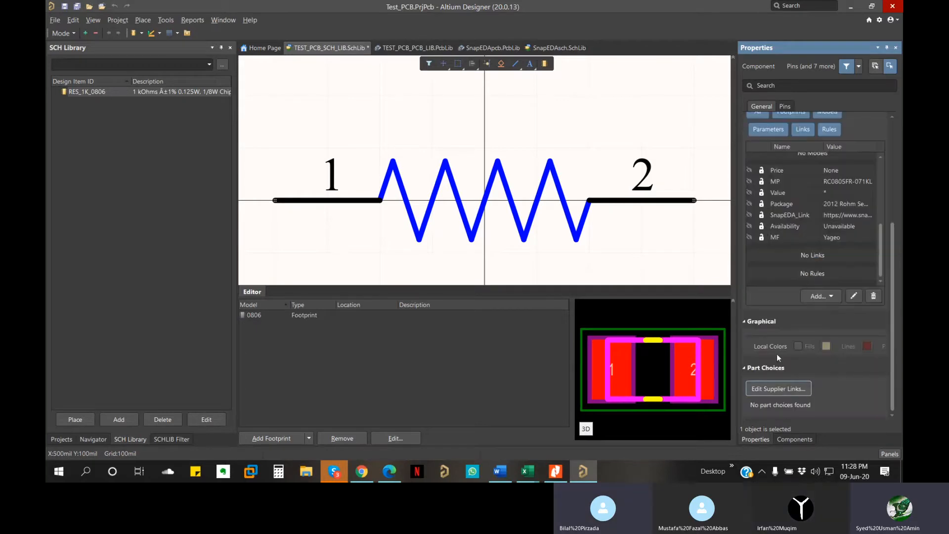
click(785, 387)
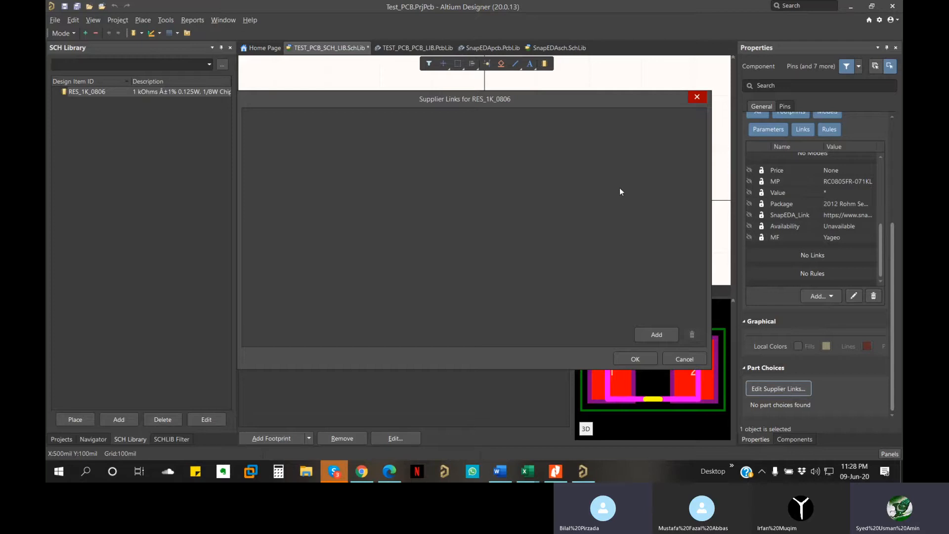
click(656, 335)
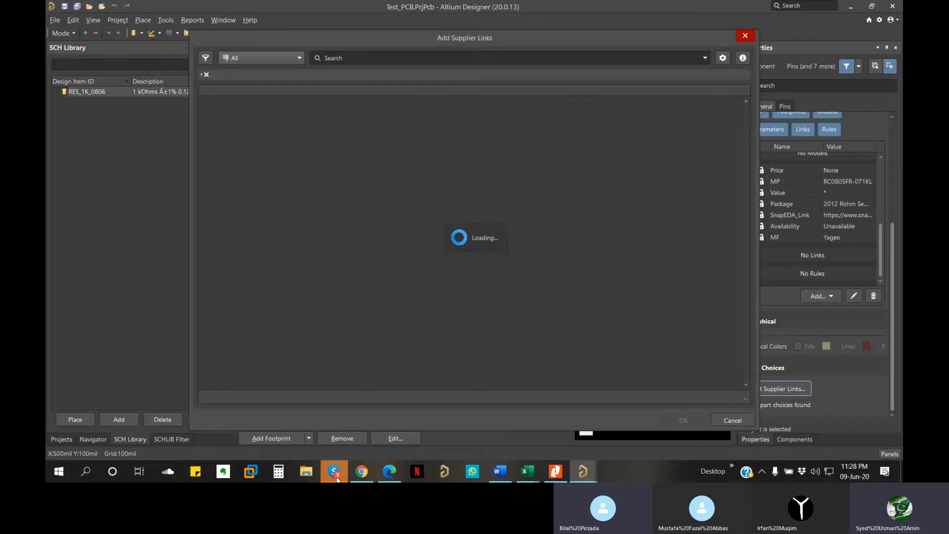
Step: Switch to the browser and copy the part number 311-1.00KCRTR-ND from the RC0805FR-071KL product page on Digi-Key
click(390, 471)
click(545, 94)
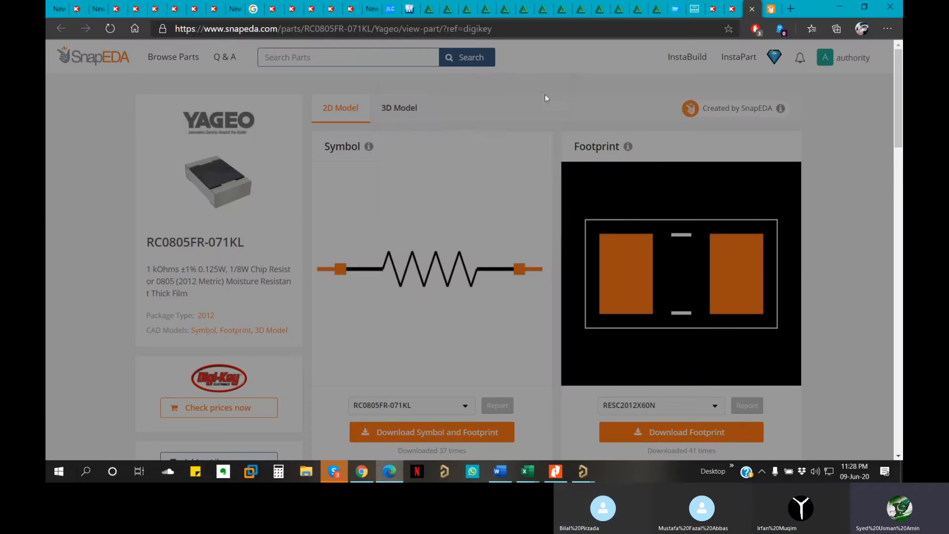
click(733, 9)
scroll(412, 152, up, 4)
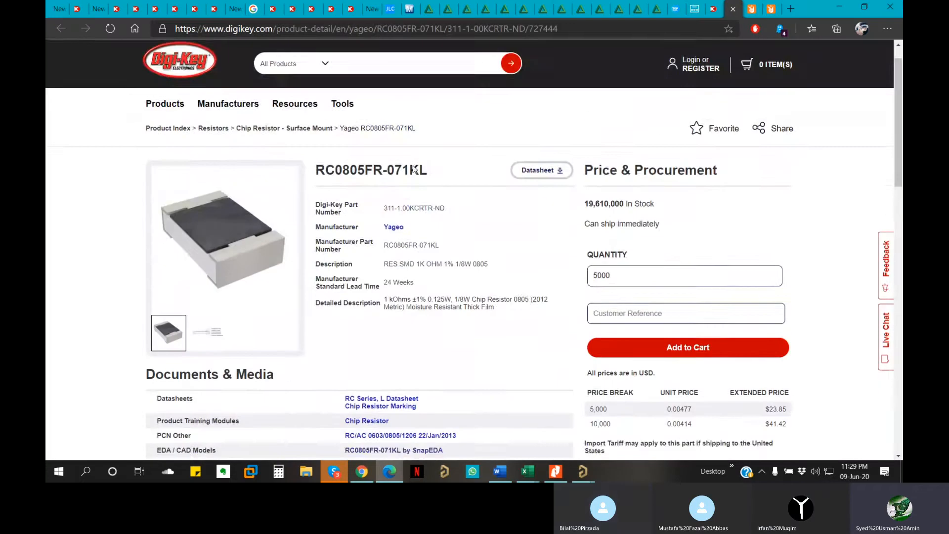
drag(445, 238, 387, 239)
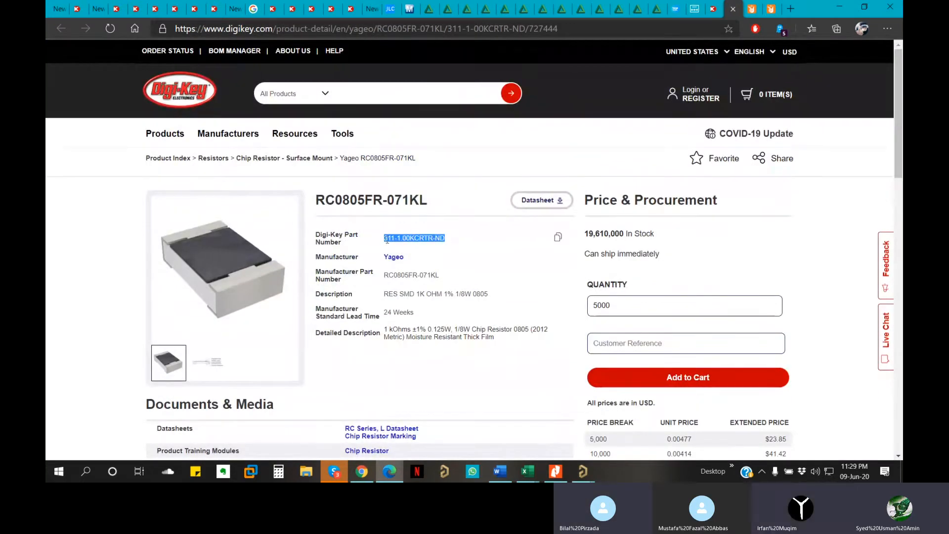
right_click(387, 239)
click(415, 250)
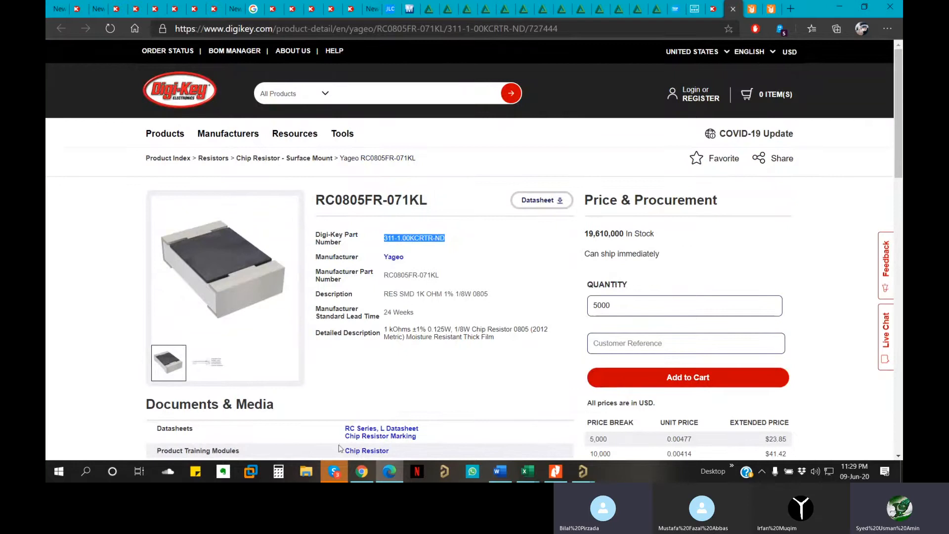
Step: Switch back to Altium Designer and search the supplier parts for 311-1.00KCRTR-ND
click(330, 474)
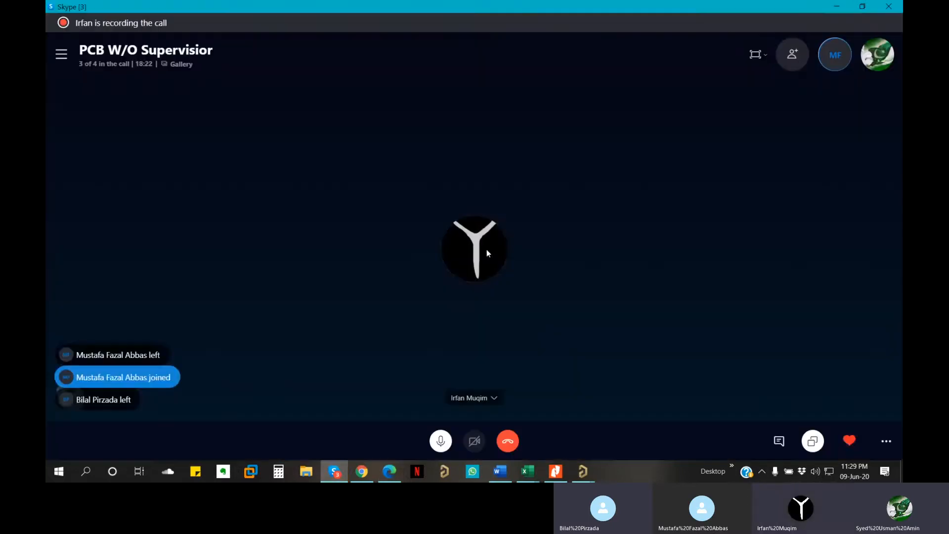
click(329, 474)
mouse_move(584, 471)
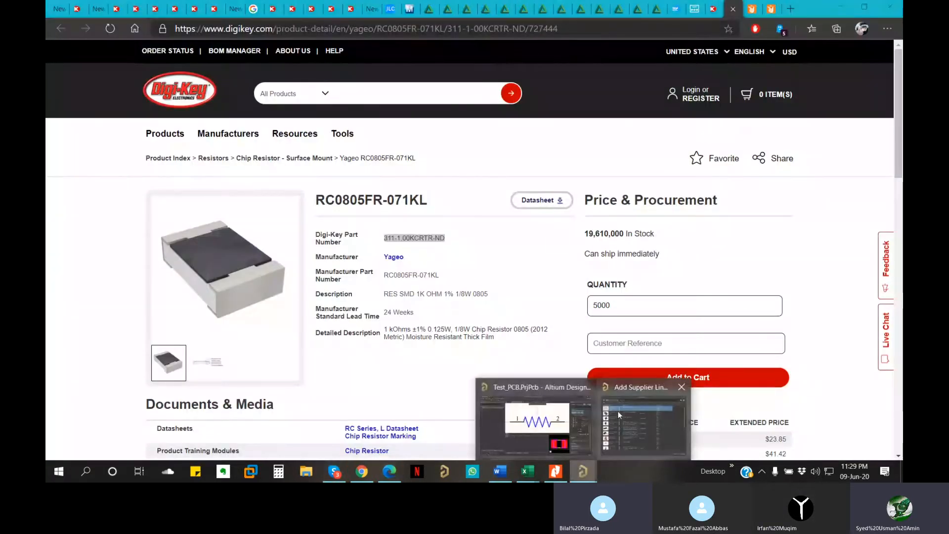
click(638, 421)
right_click(451, 57)
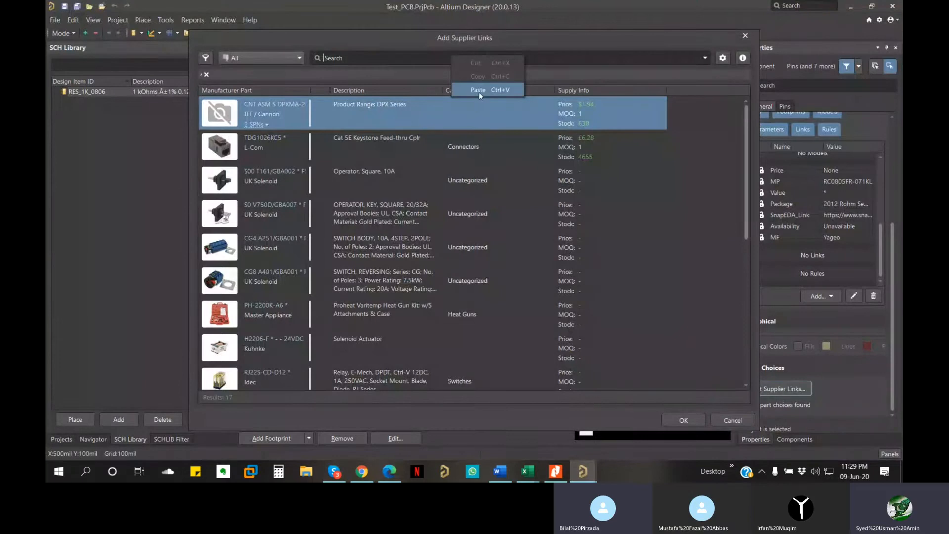
click(479, 90)
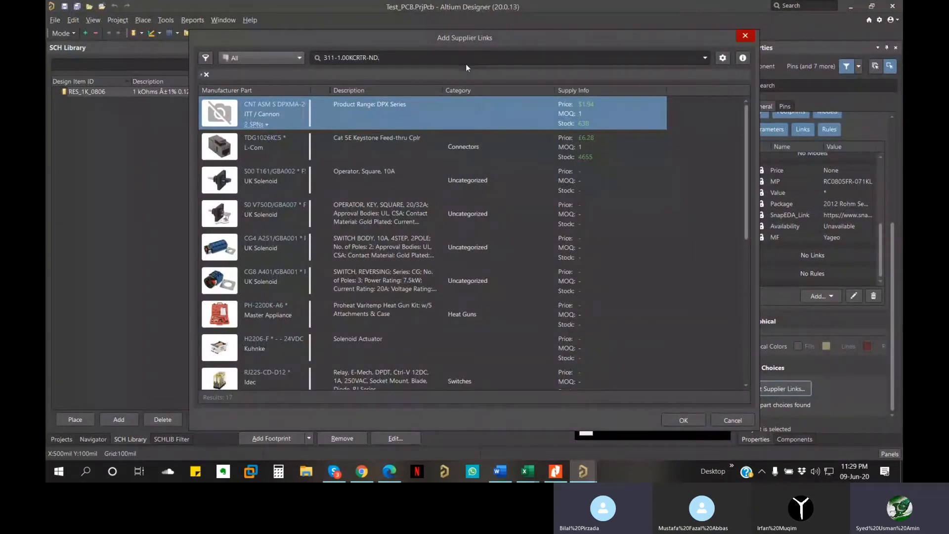
key(Return)
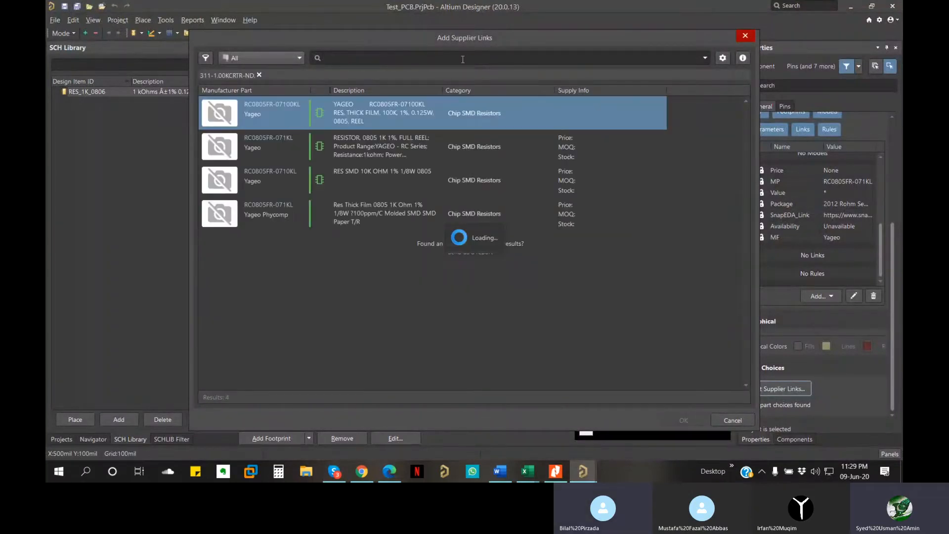
right_click(463, 59)
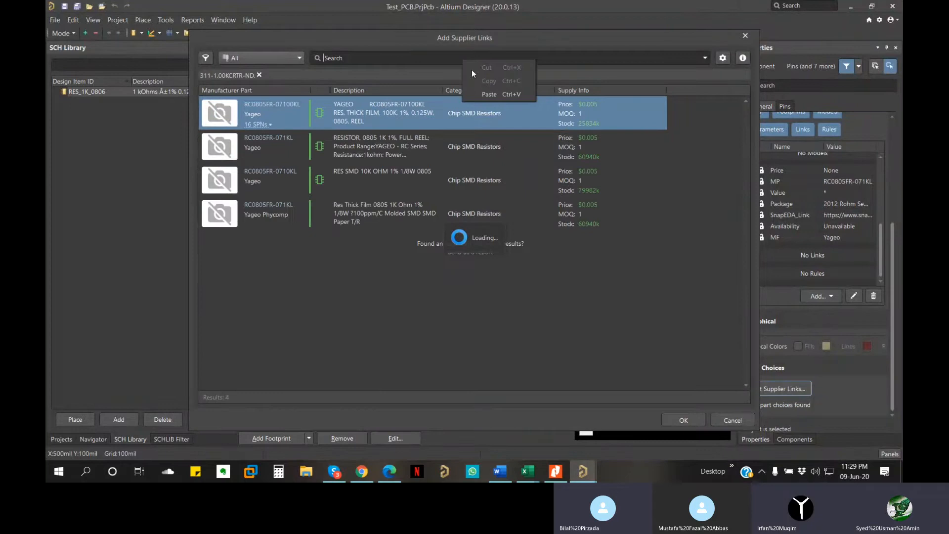
click(494, 91)
key(Return)
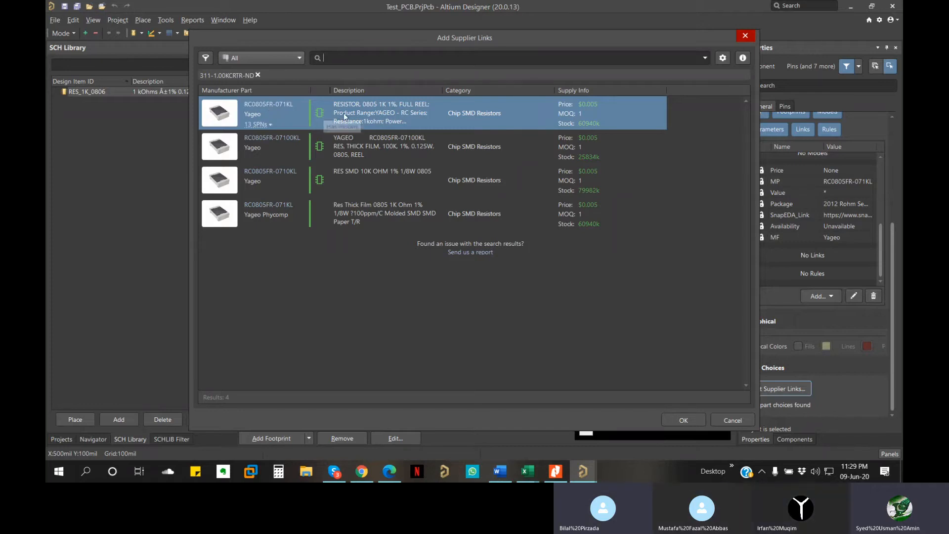
Step: Add the Yageo RC0805FR-071KL 1K 1% 0805 resistor as the supplier link of RES_1K_0806
click(378, 110)
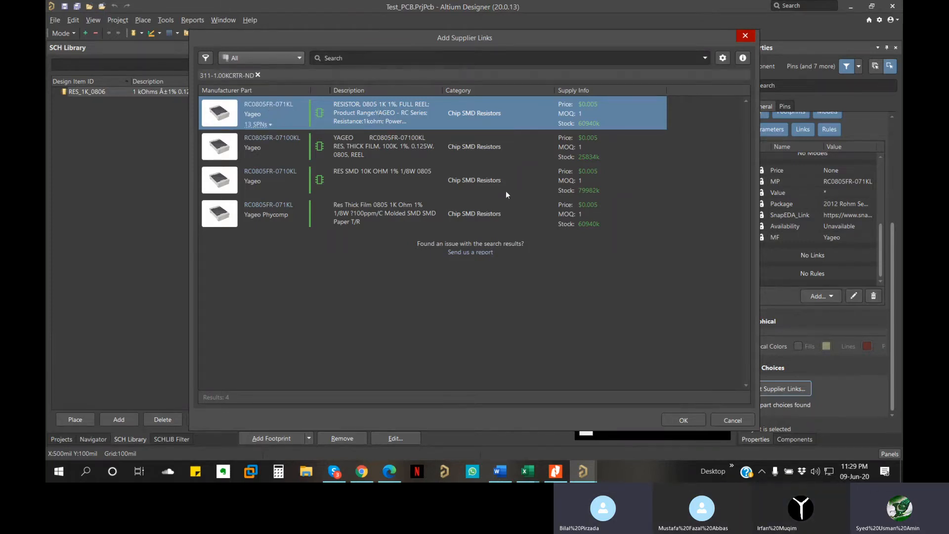
click(684, 421)
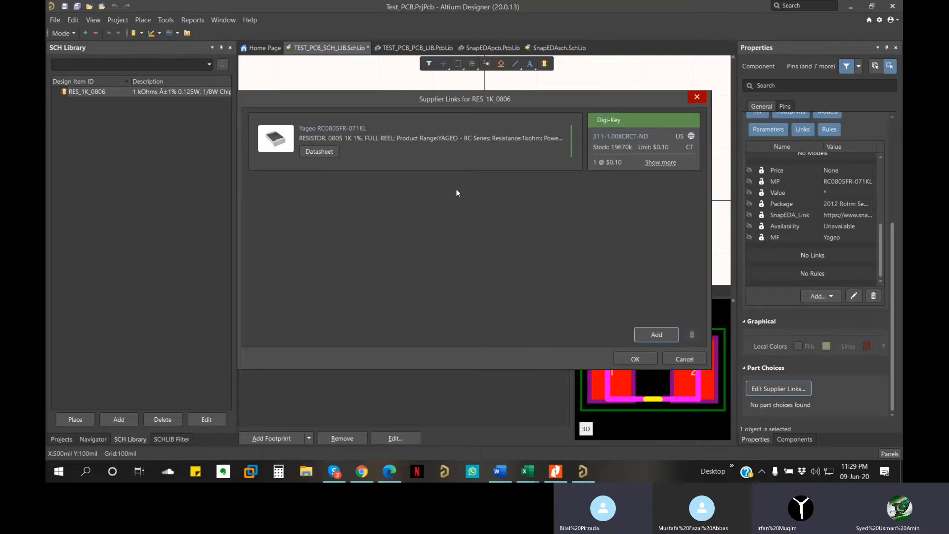
click(624, 360)
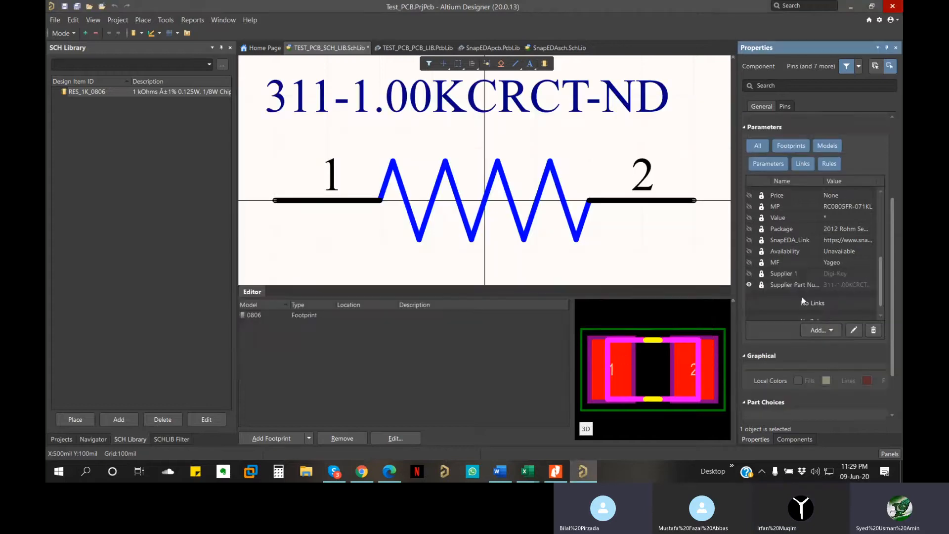
Step: Hide the supplier part number text 311-1.00KCRCT-ND shown above the resistor symbol
scroll(786, 335, down, 2)
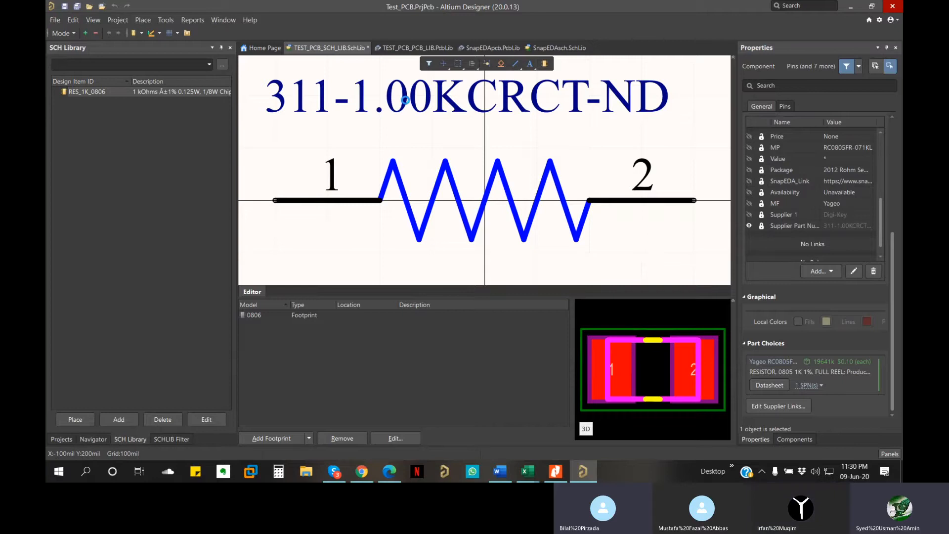
click(325, 99)
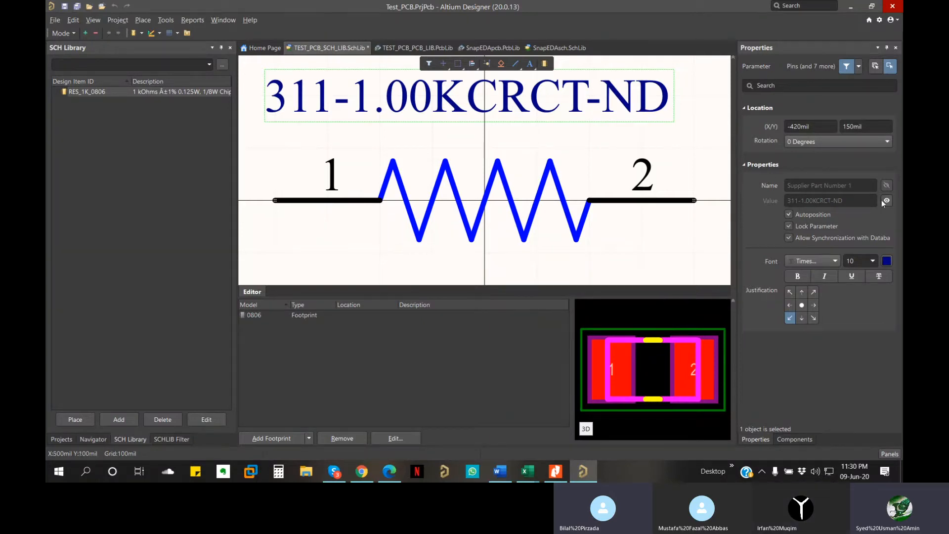
click(687, 110)
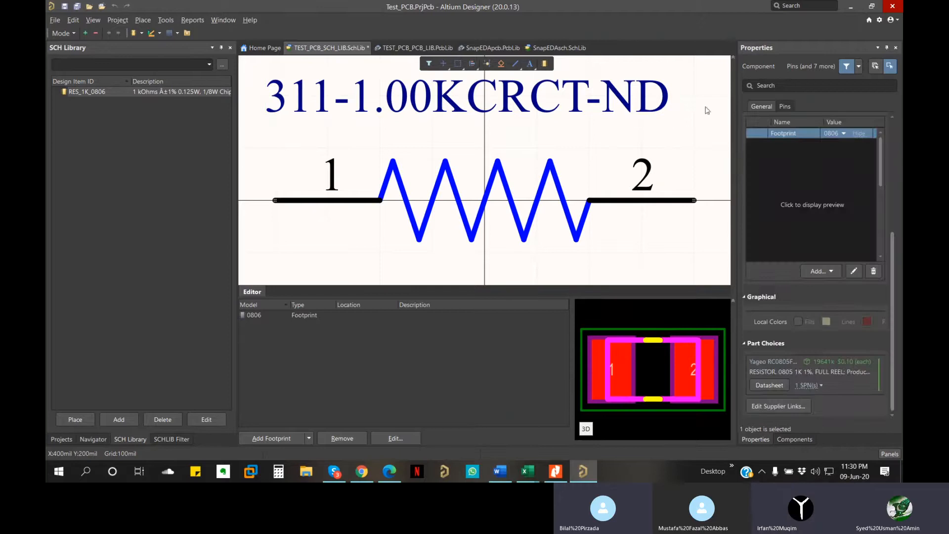
click(623, 102)
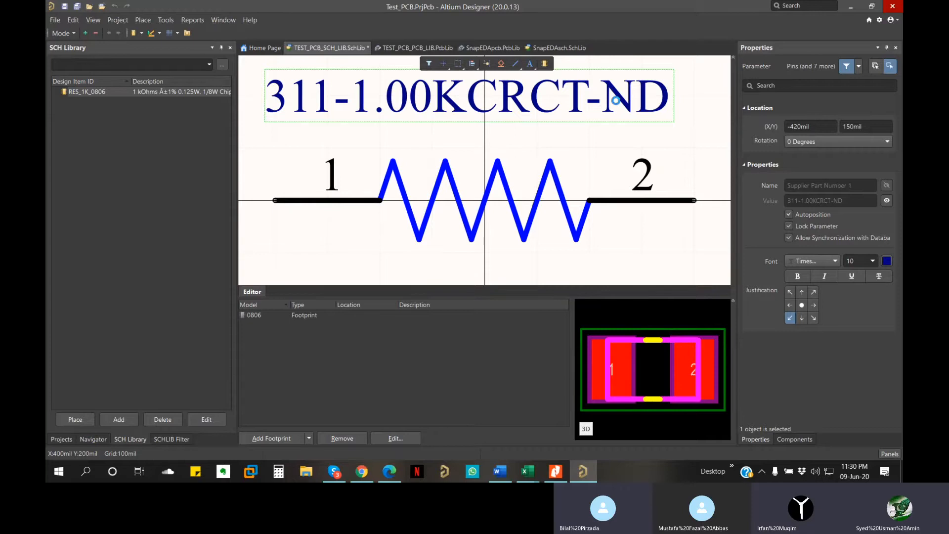
click(593, 110)
click(588, 107)
click(887, 201)
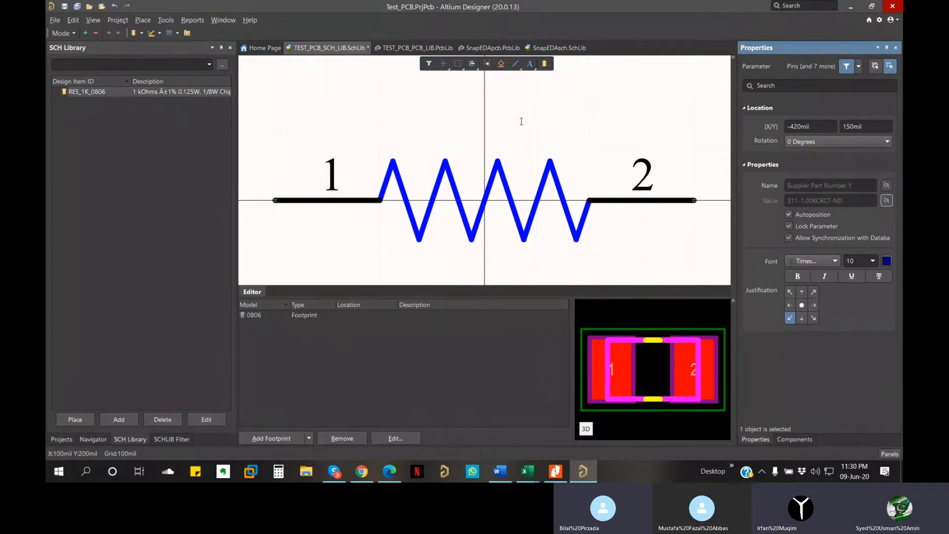
click(562, 119)
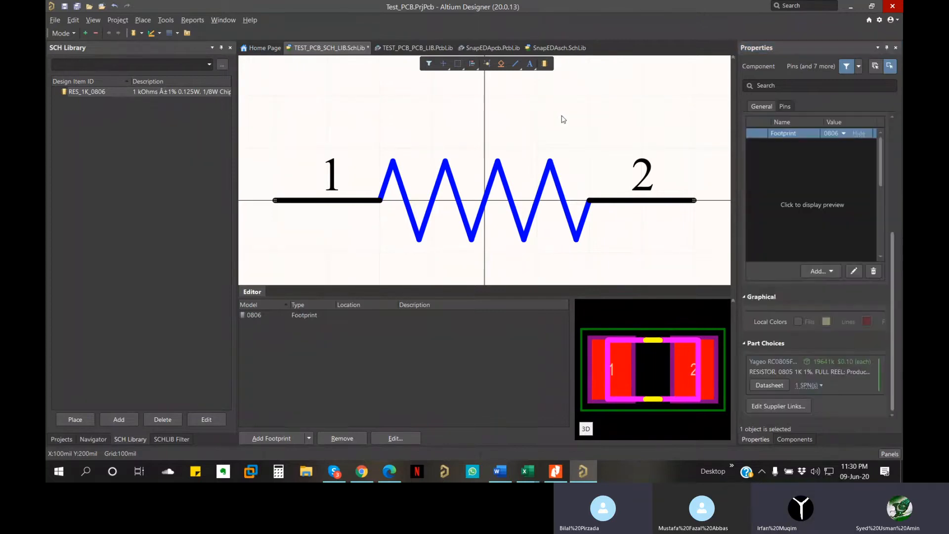
Step: Save the schematic library TEST_PCB_SCH_LIB.SchLib
click(490, 203)
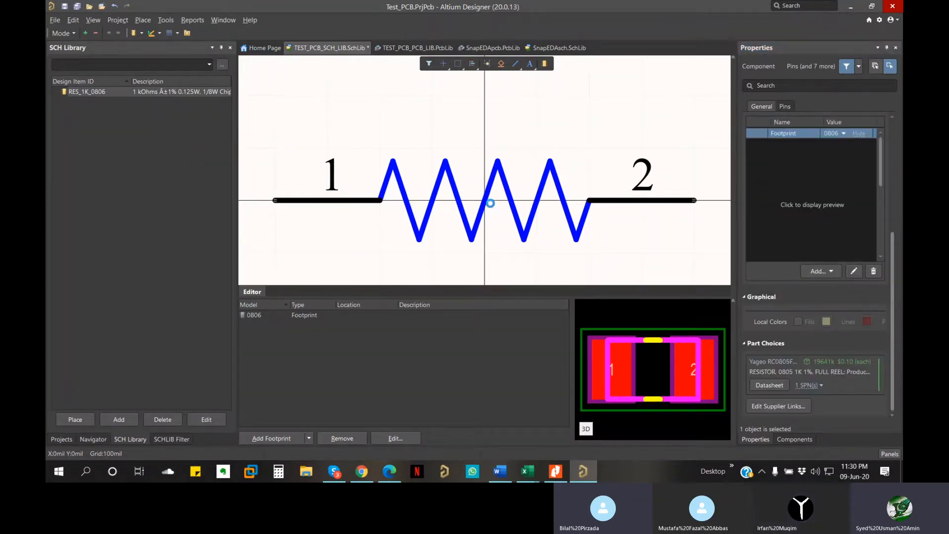
click(660, 125)
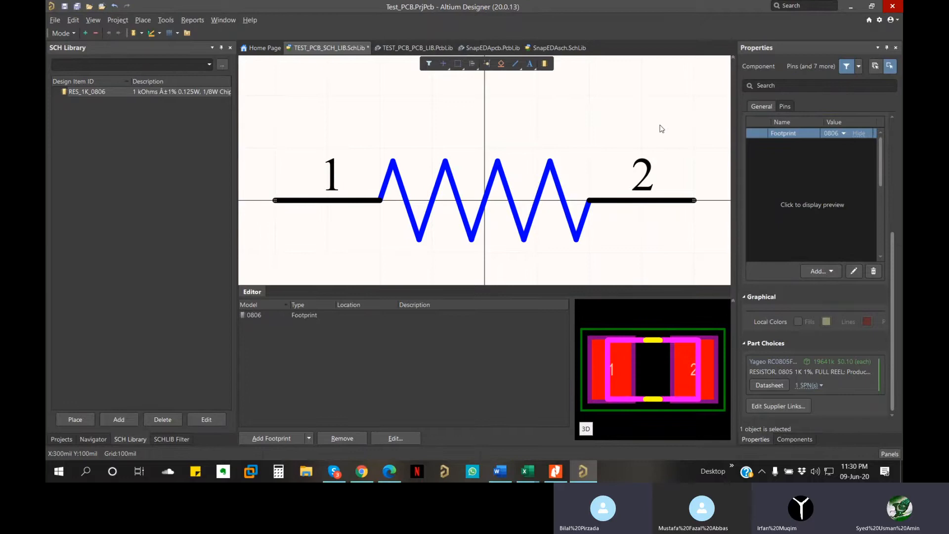
key(ctrl+s)
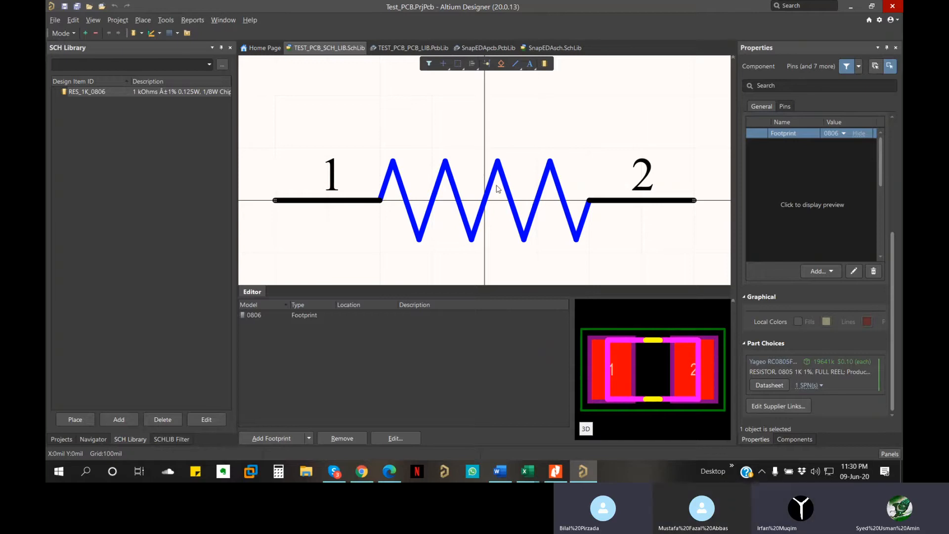
Step: Switch to the browser, find the Digi-Key page of the Amphenol RF 901-143-6RFX SMA connector and examine its part details
click(340, 478)
click(892, 6)
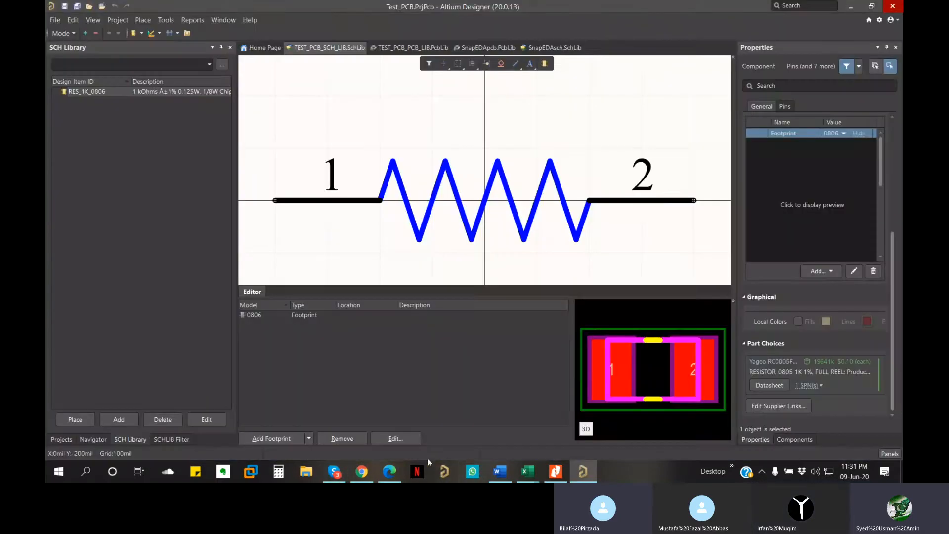
click(389, 474)
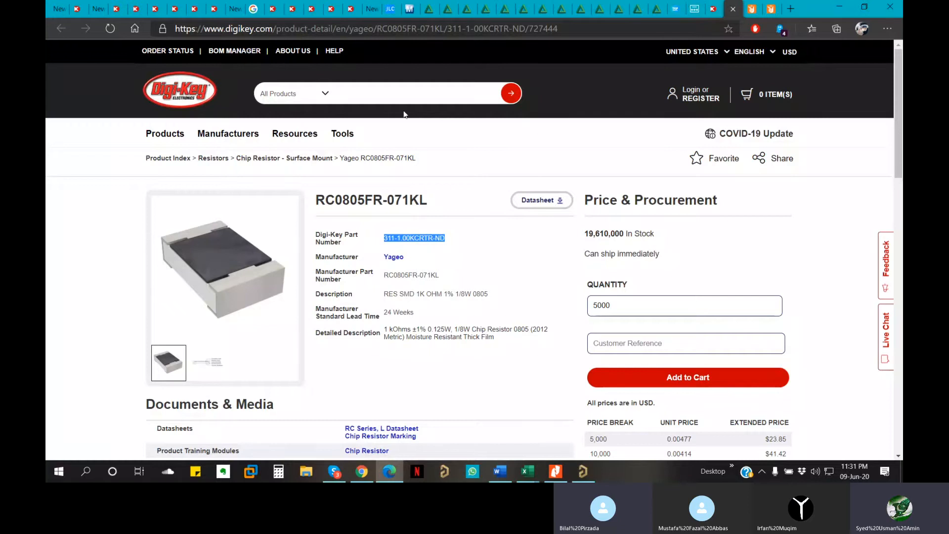
click(373, 91)
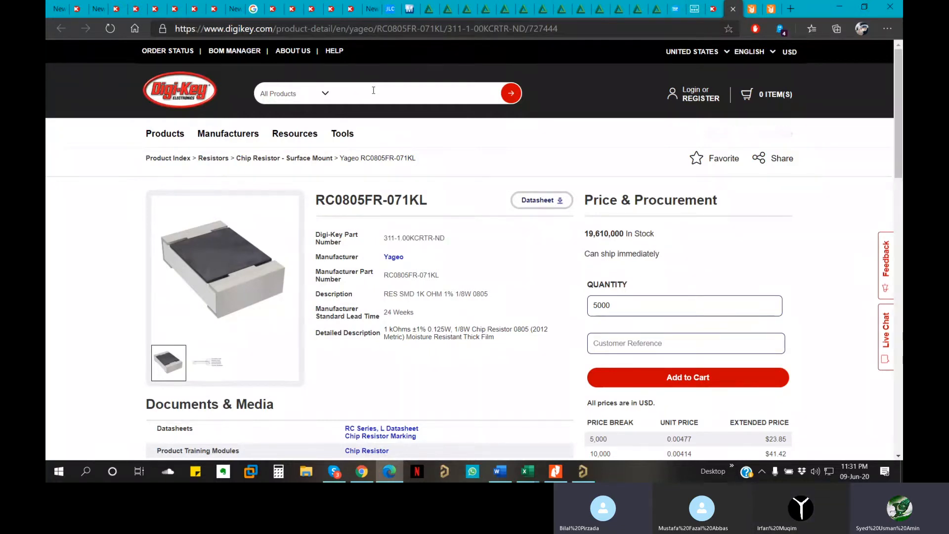
click(136, 9)
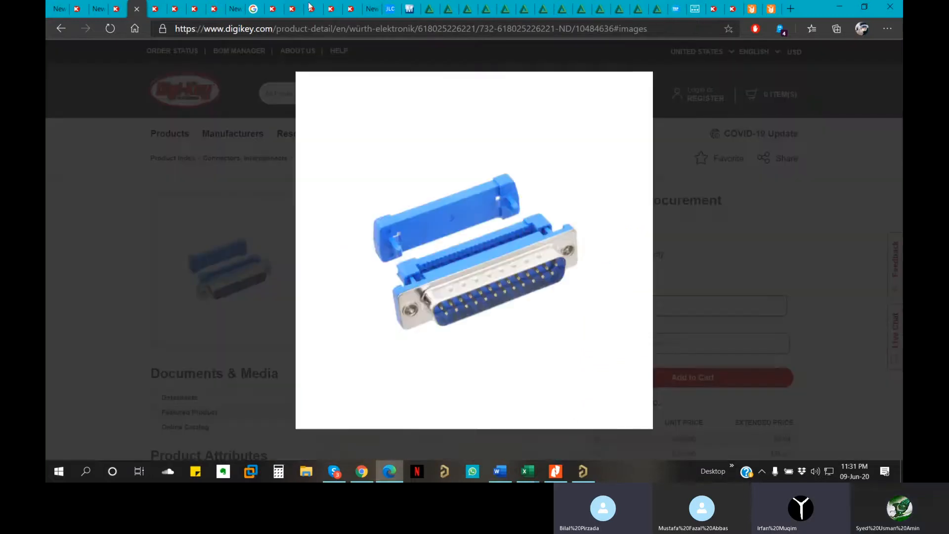
click(340, 5)
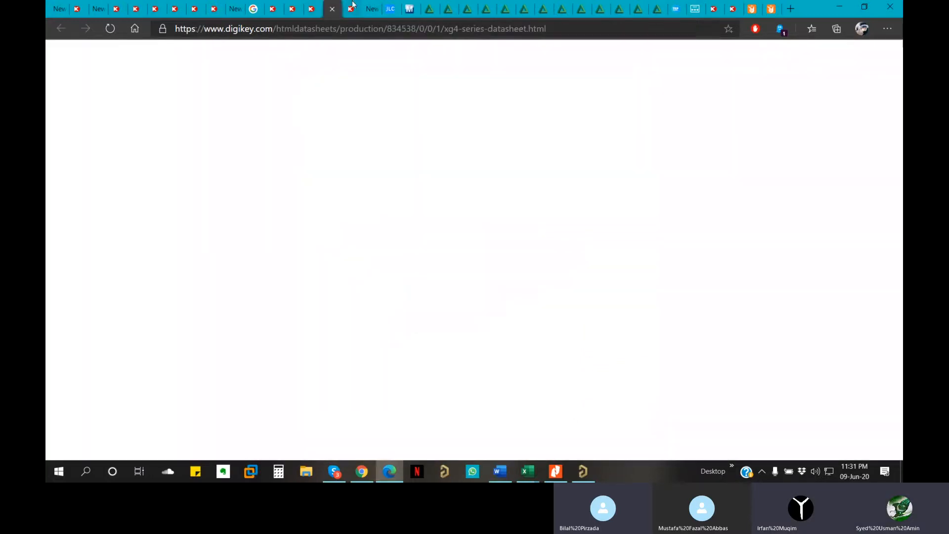
click(353, 5)
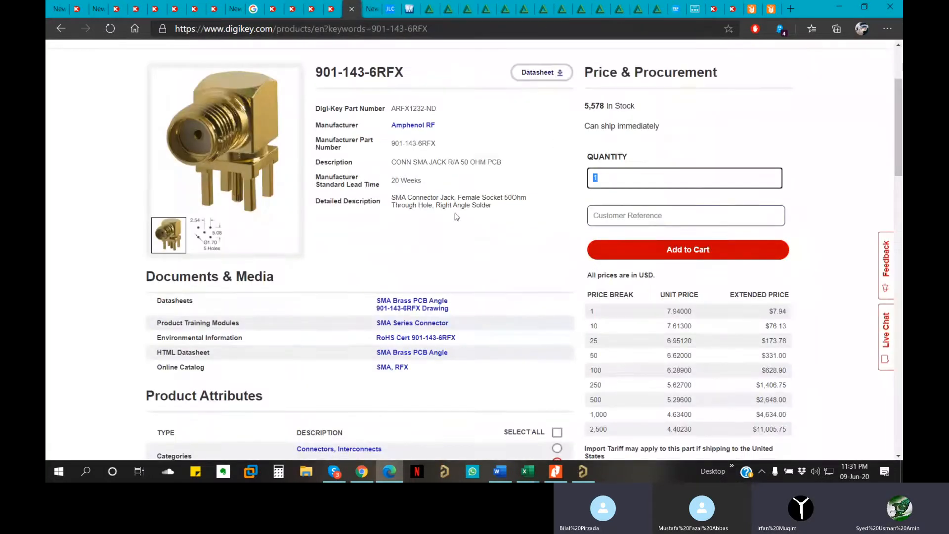
scroll(456, 217, up, 3)
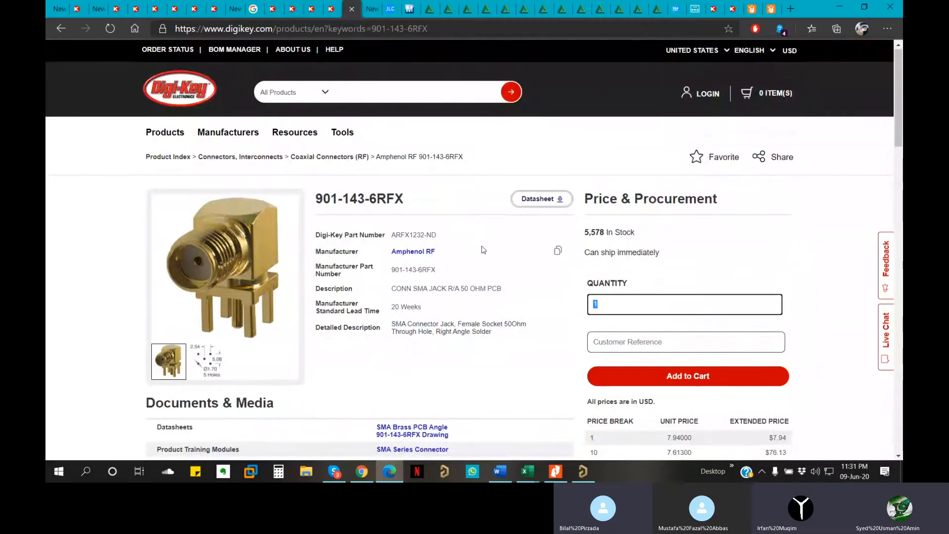
scroll(484, 250, down, 4)
scroll(395, 232, up, 4)
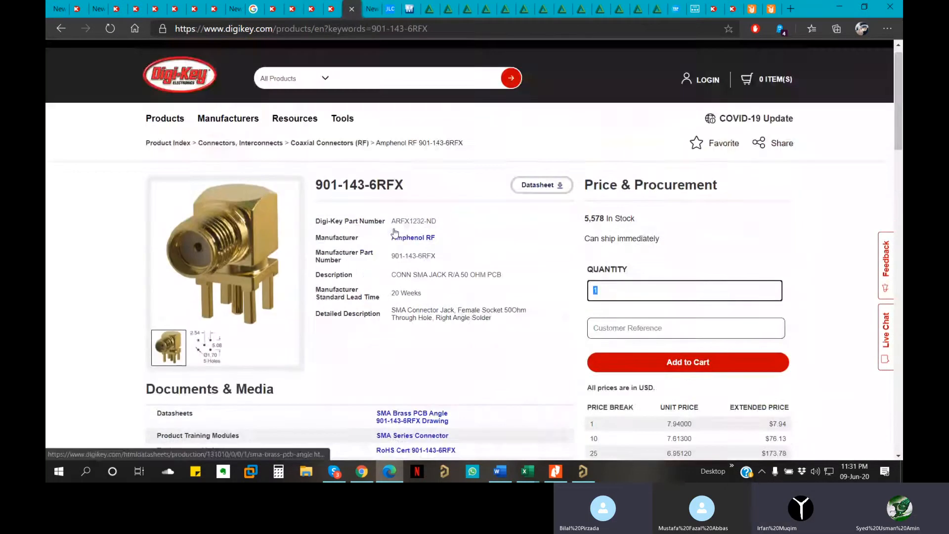
Step: Copy the Digi-Key part number ARFX1232-ND of the Amphenol SMA connector
scroll(395, 232, down, 3)
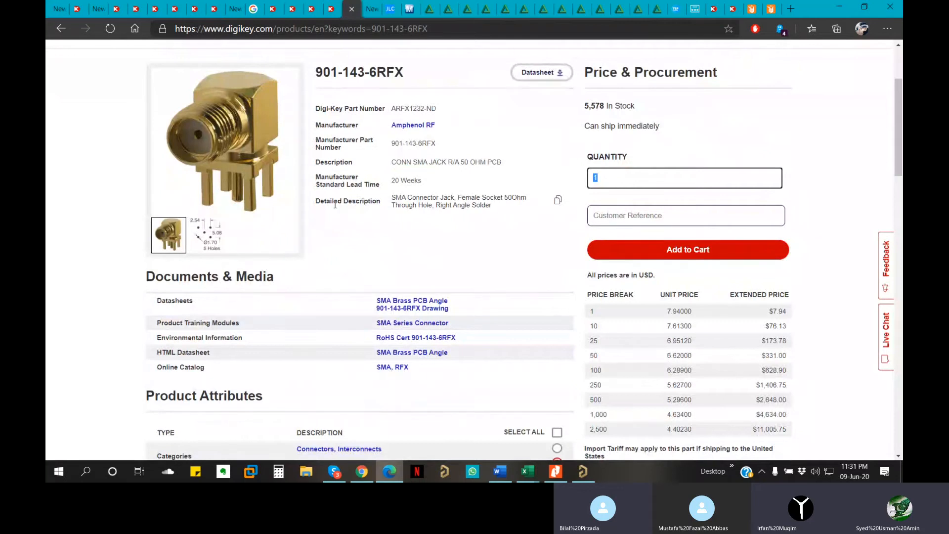
double_click(411, 108)
drag(436, 108, 396, 106)
right_click(396, 106)
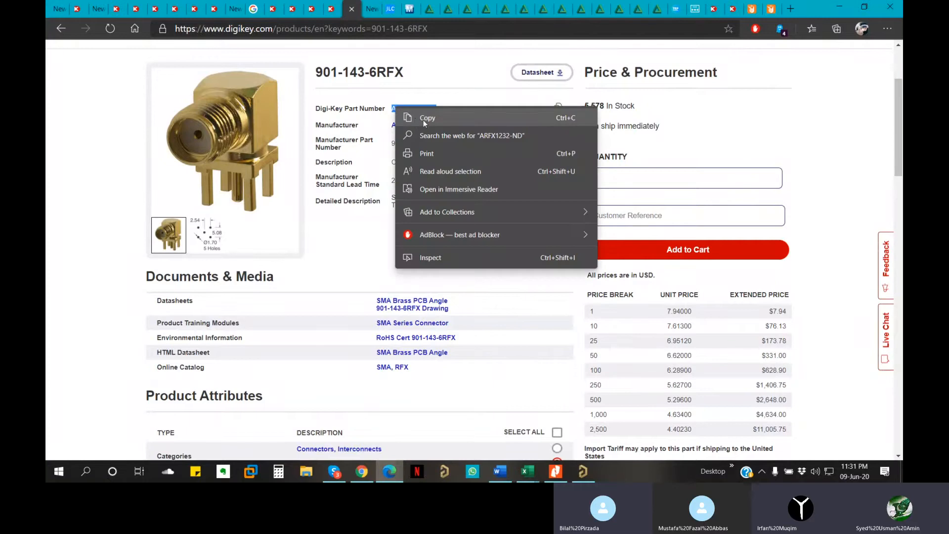
click(410, 119)
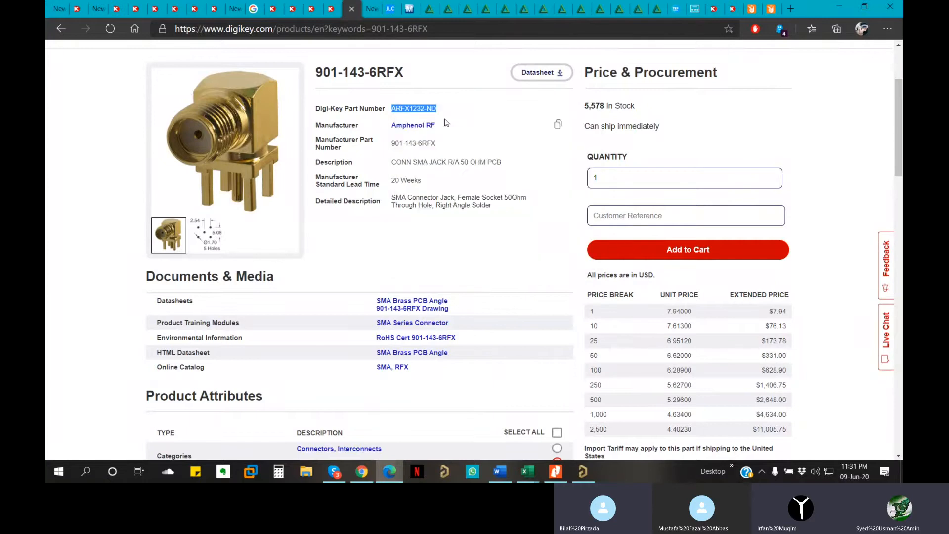
Step: Search SnapEDA for the copied part number ARFX1232-ND, removing the leading spaces and reloading the interrupted results page
click(751, 9)
right_click(308, 58)
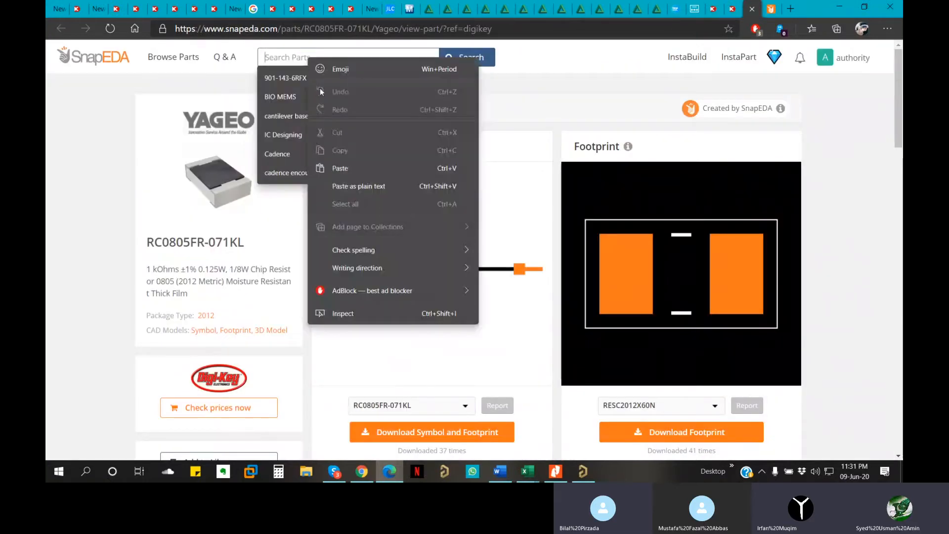
click(361, 167)
drag(281, 55, 258, 55)
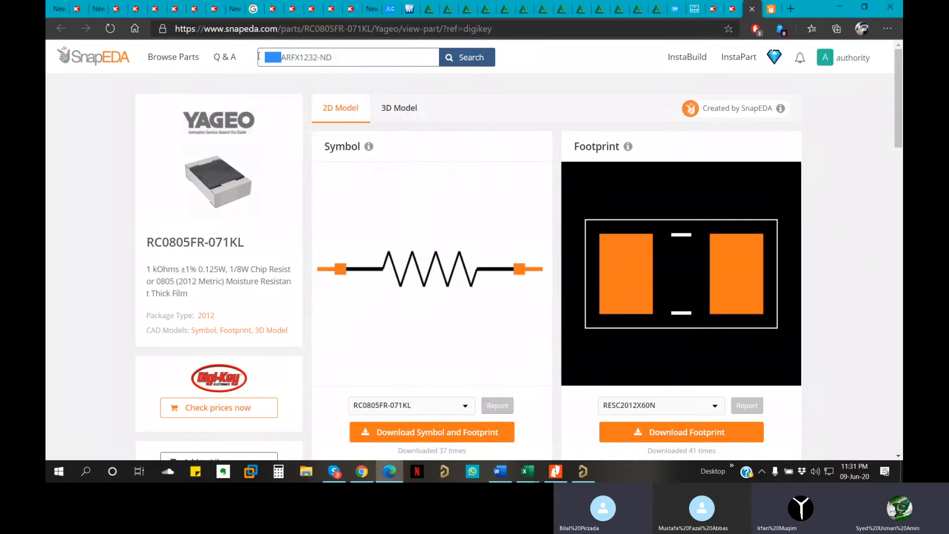
key(BackSpace)
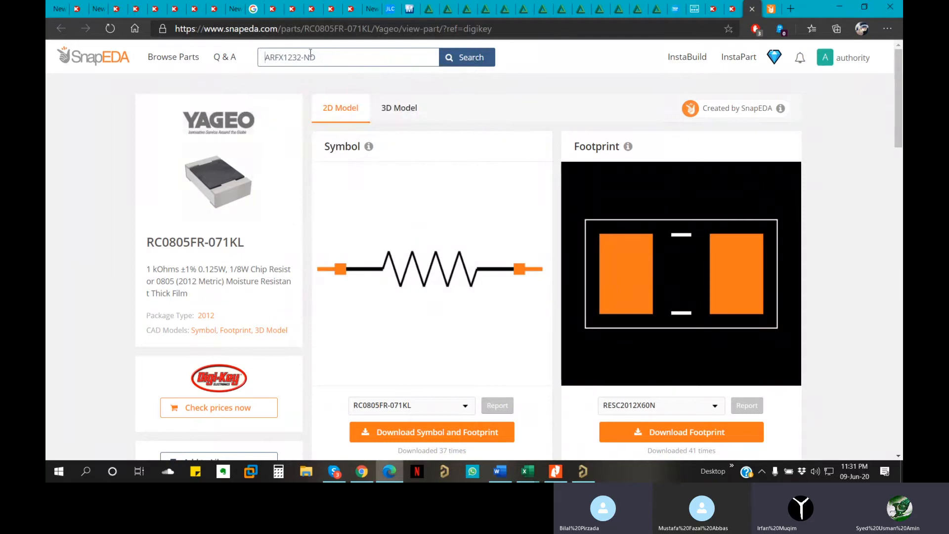
key(Return)
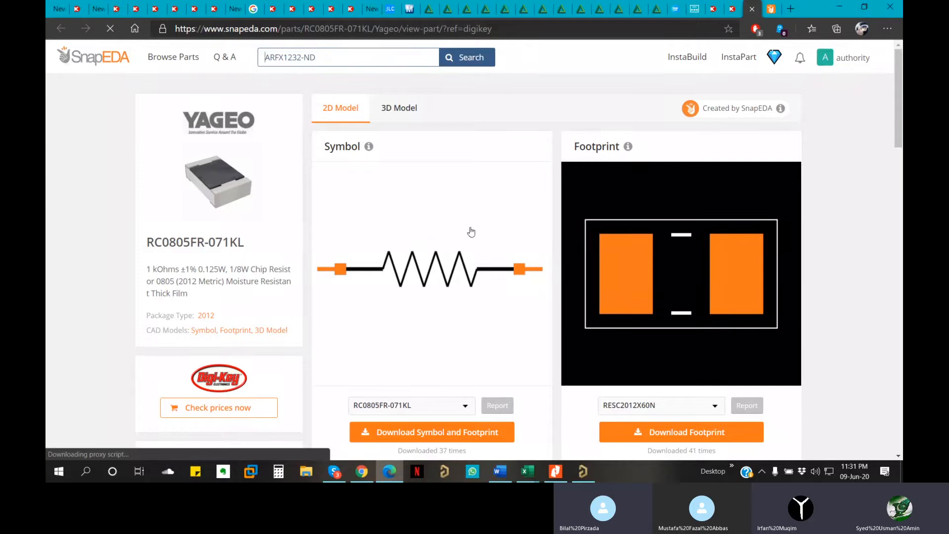
click(473, 57)
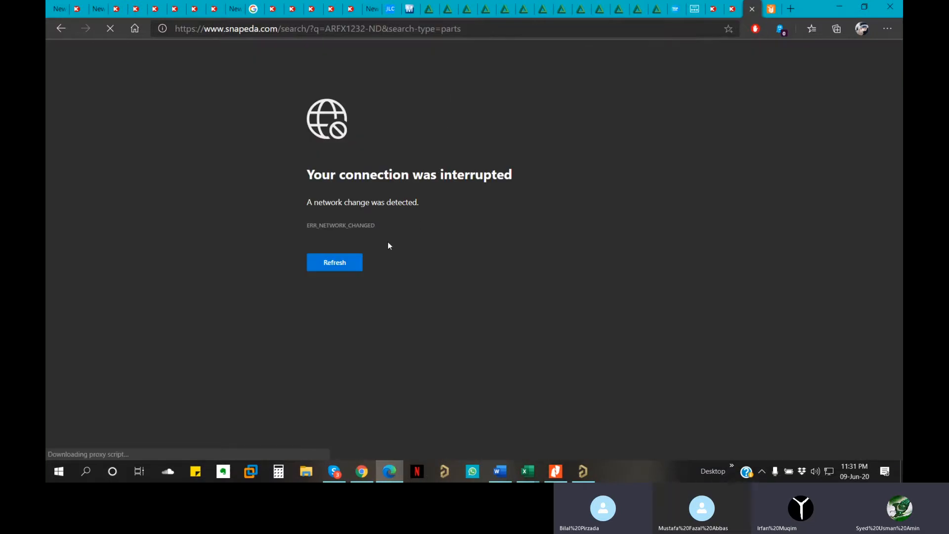
click(341, 267)
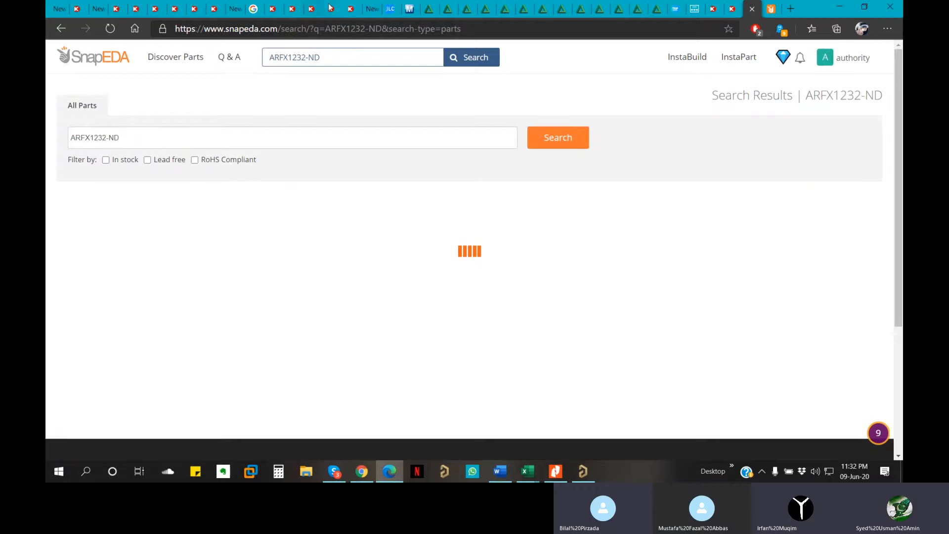
Step: Select Active as the part status filter in the Digi-Key surface mount chip resistor listing
click(714, 7)
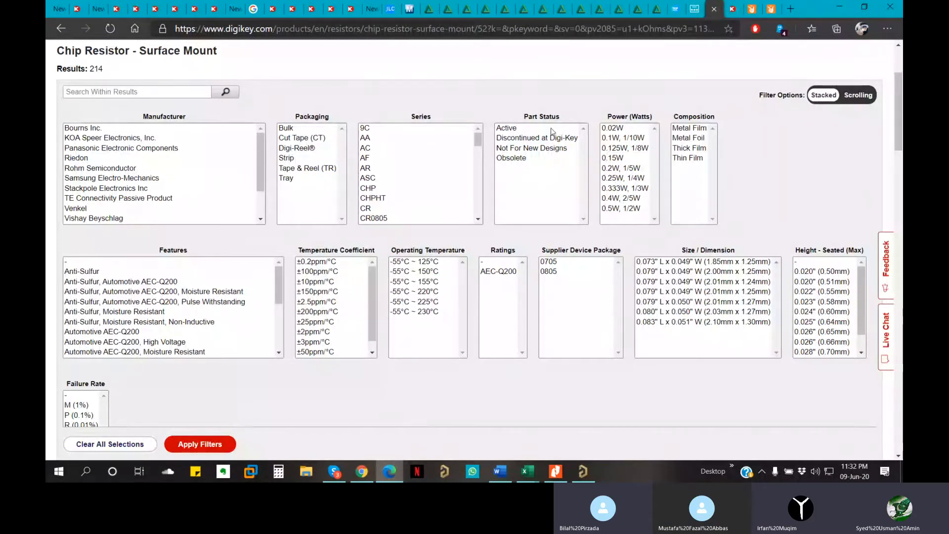
click(519, 130)
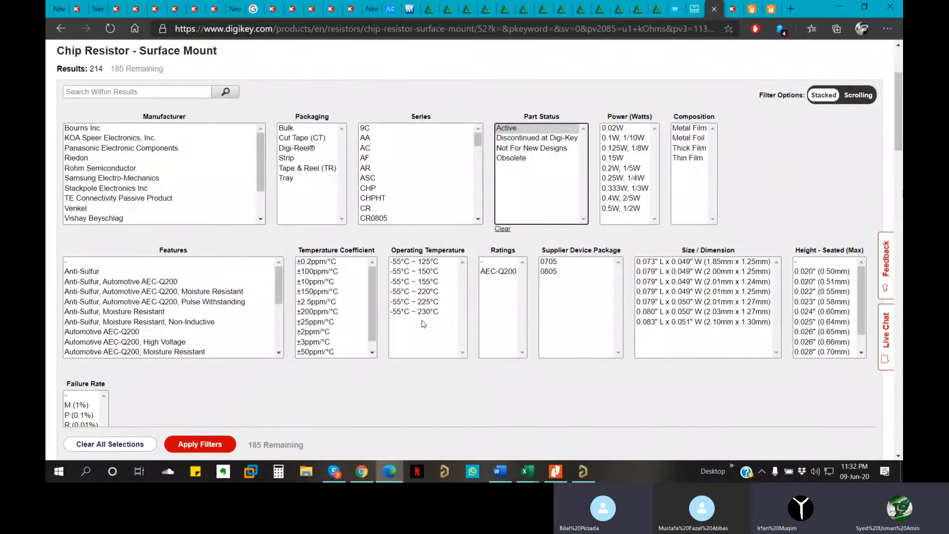
Step: Look through the SnapEDA search results and open the Amphenol 901-143-6RFX part page
click(750, 7)
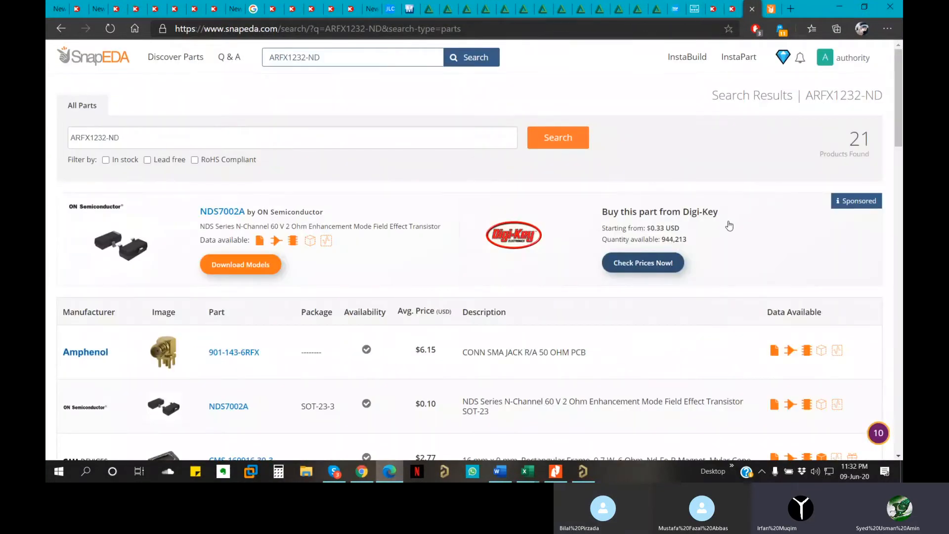
scroll(415, 272, down, 7)
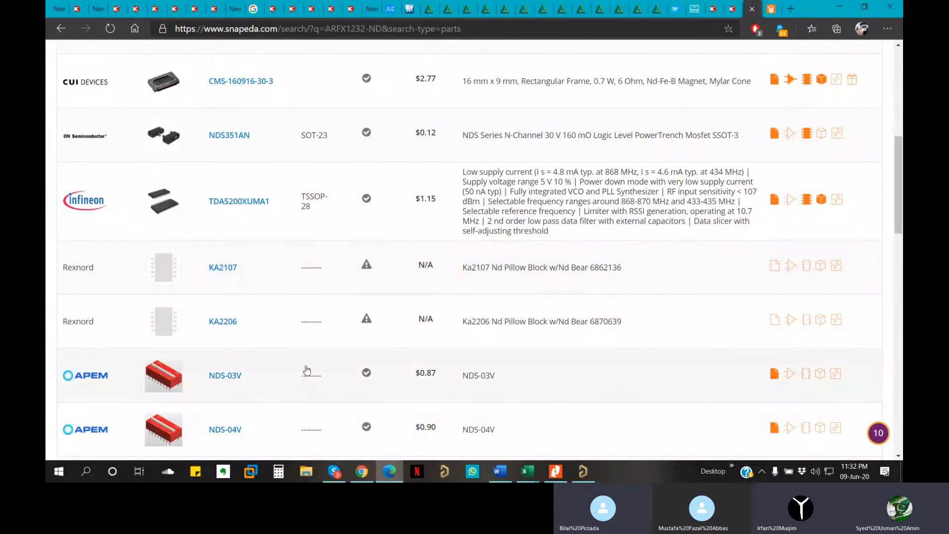
scroll(310, 368, up, 5)
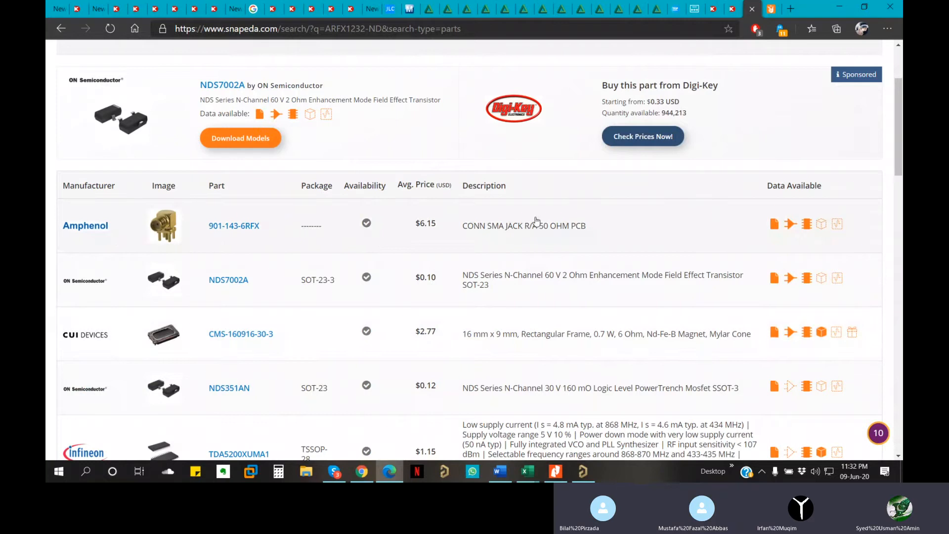
click(243, 226)
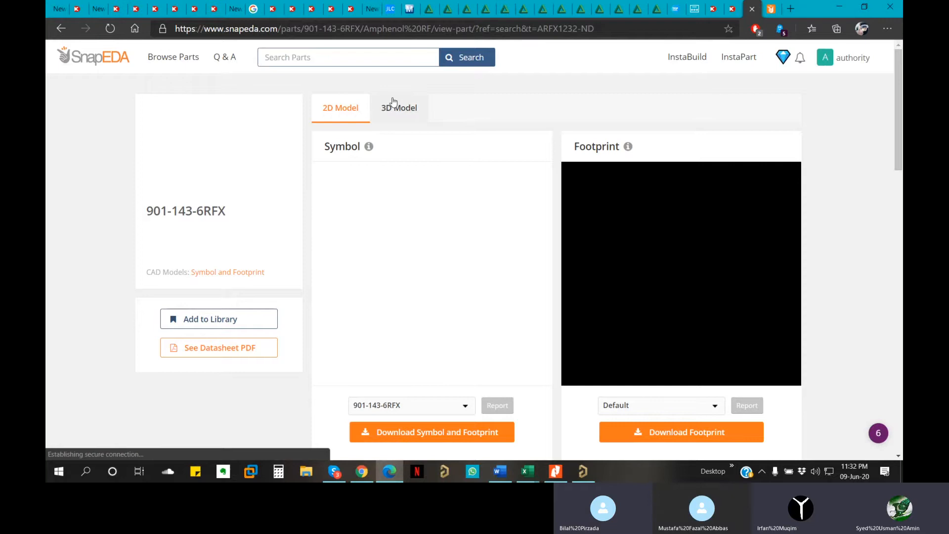
Step: Examine the Digi-Key pages of the Omron XG4M-2030-U and XG4C2031BYOMZ connectors, including their manufacturer CAD model files
click(334, 6)
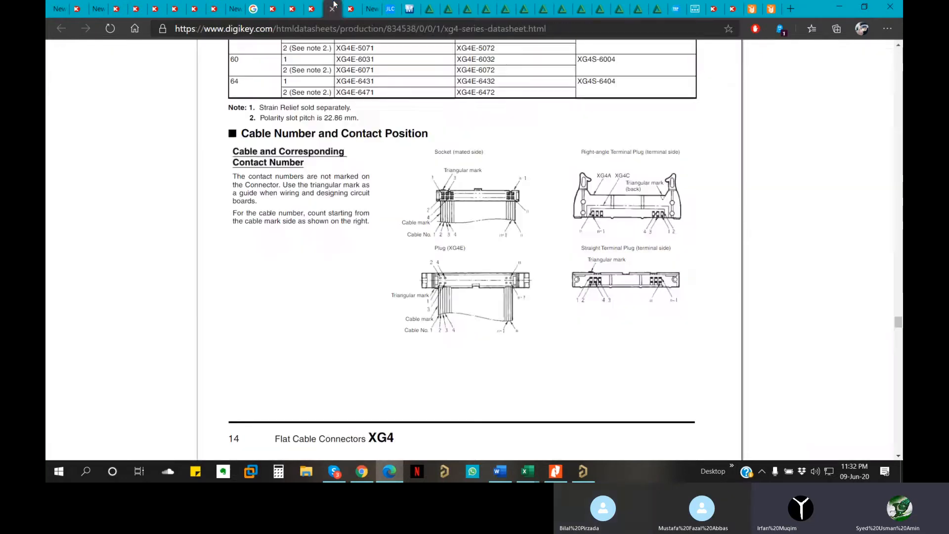
click(348, 5)
click(317, 4)
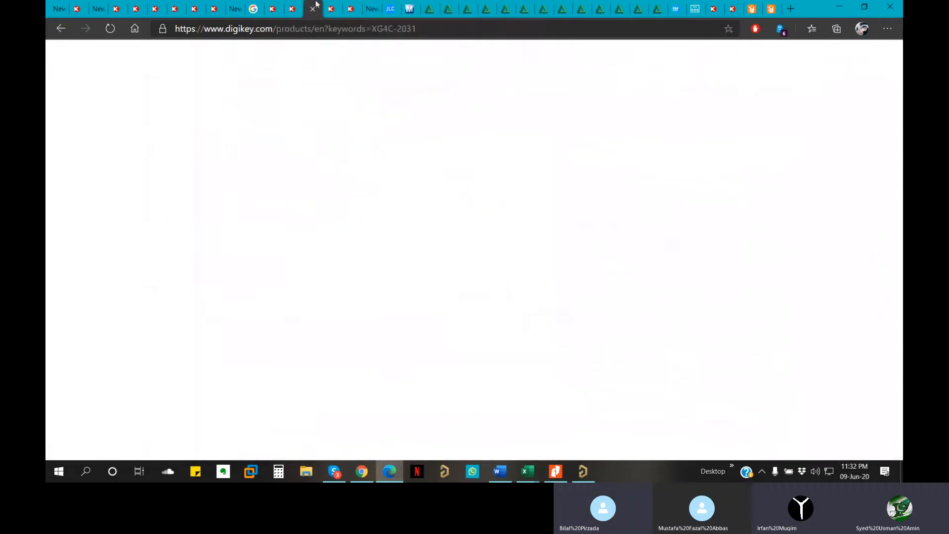
click(293, 8)
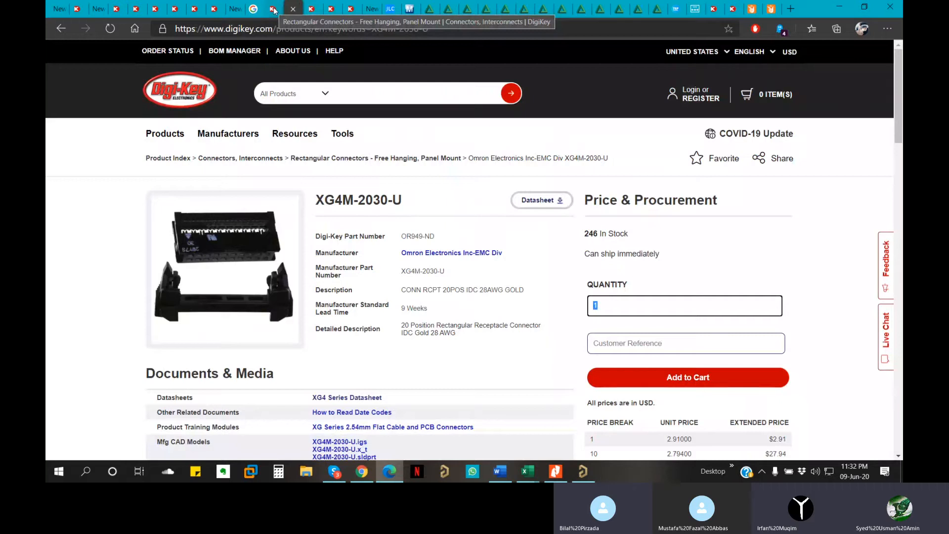
scroll(447, 258, down, 2)
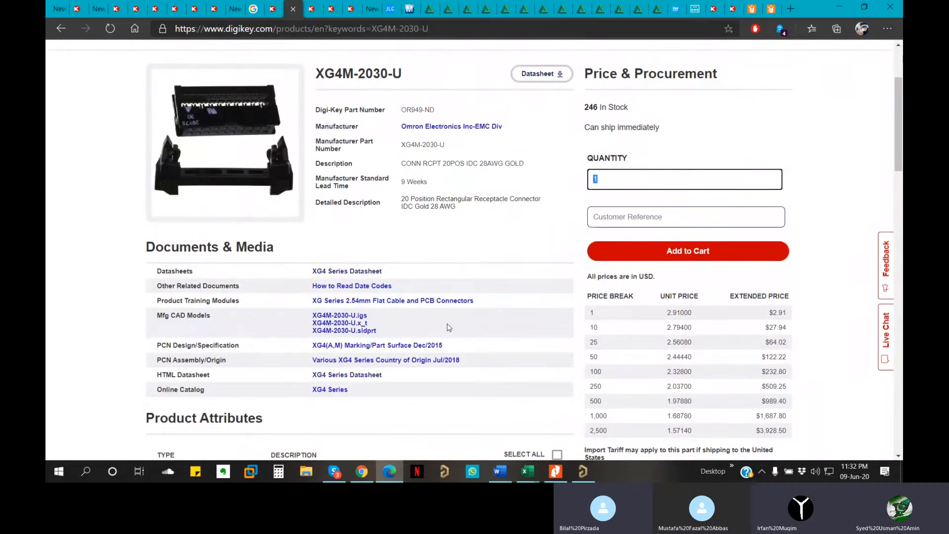
click(311, 4)
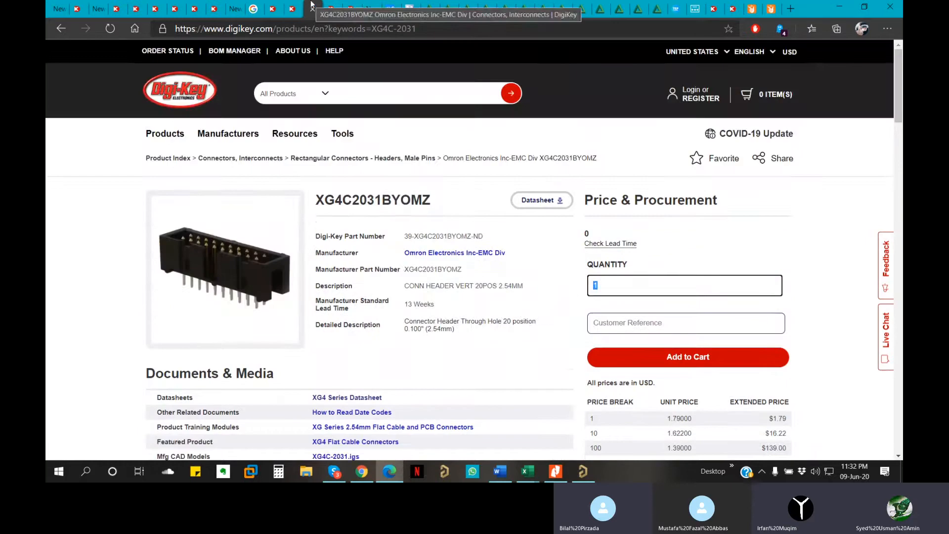
scroll(481, 252, down, 3)
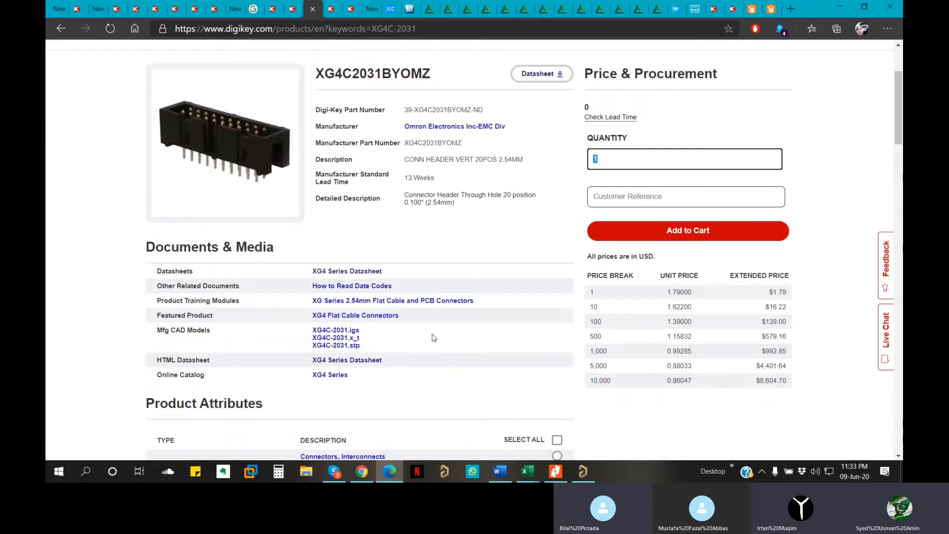
Step: Check the 3D model availability on SnapEDA for the 901-143-6RFX and examine its 2D symbol and footprint
click(758, 10)
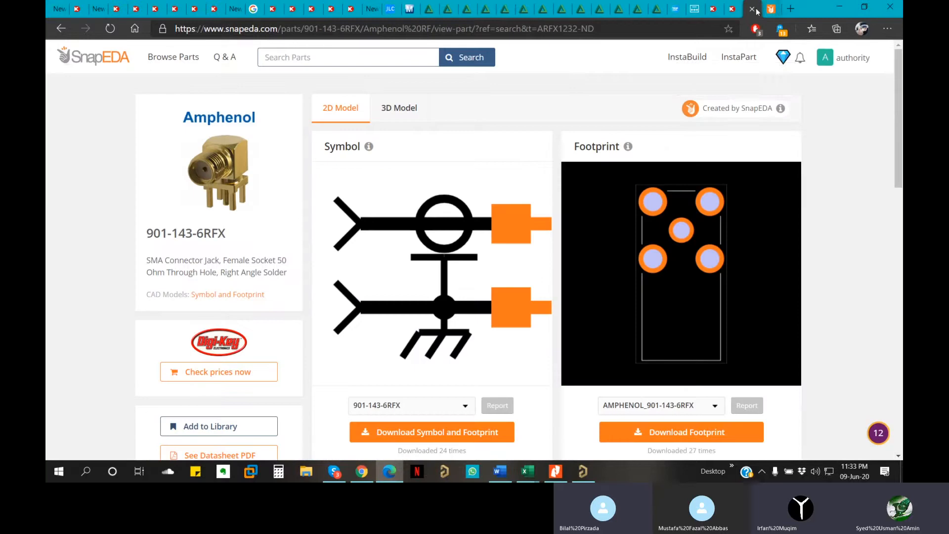
click(392, 113)
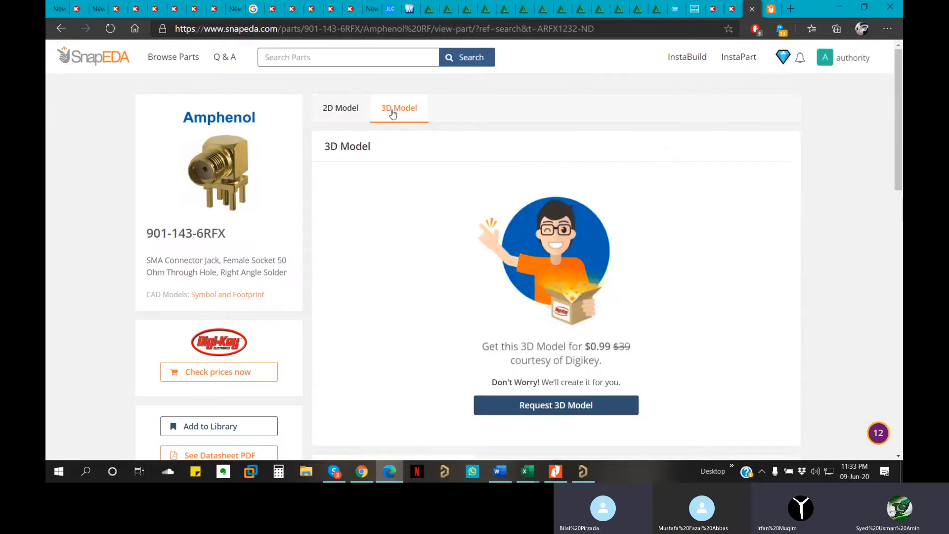
click(348, 113)
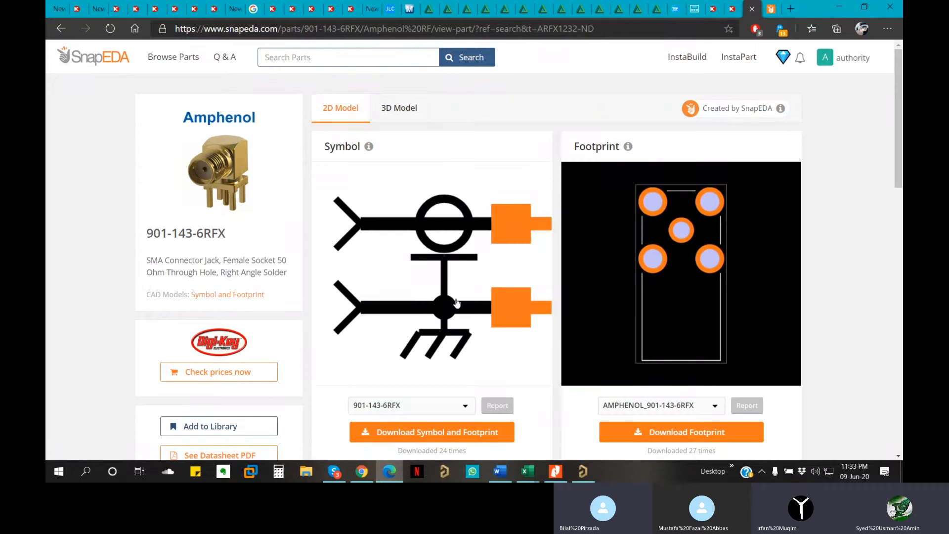
scroll(445, 277, down, 1)
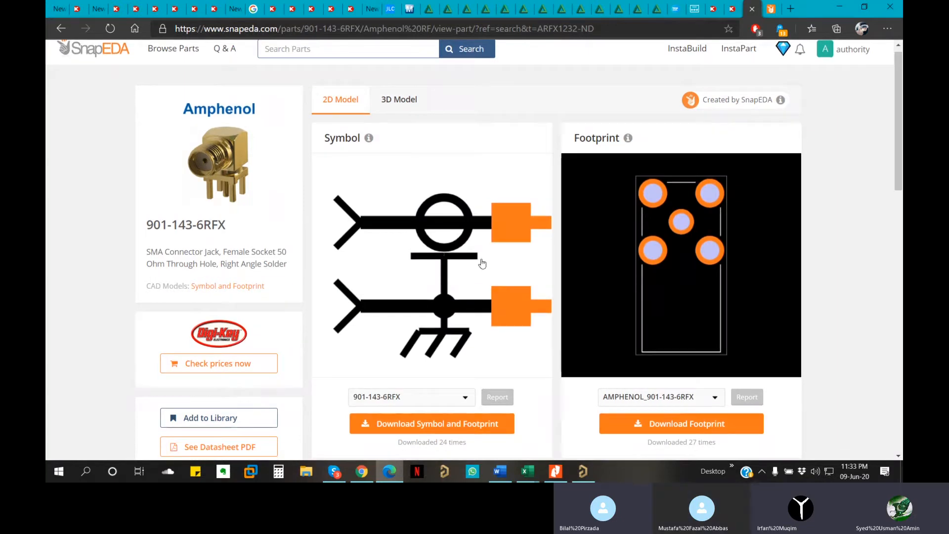
drag(466, 277, 403, 234)
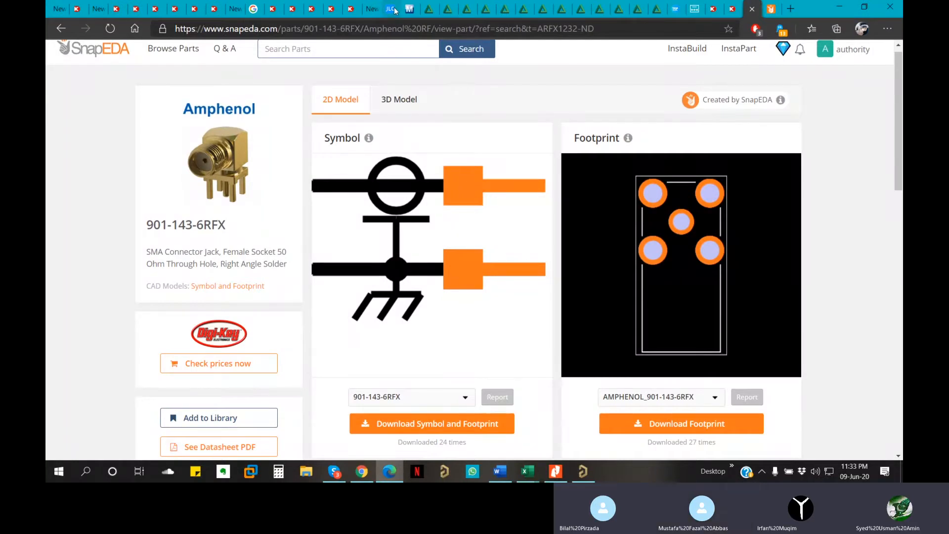
Step: Reload the Mouser page of the Amphenol RF 901-143-6RFX and examine its product details and ECAD model entry
click(409, 8)
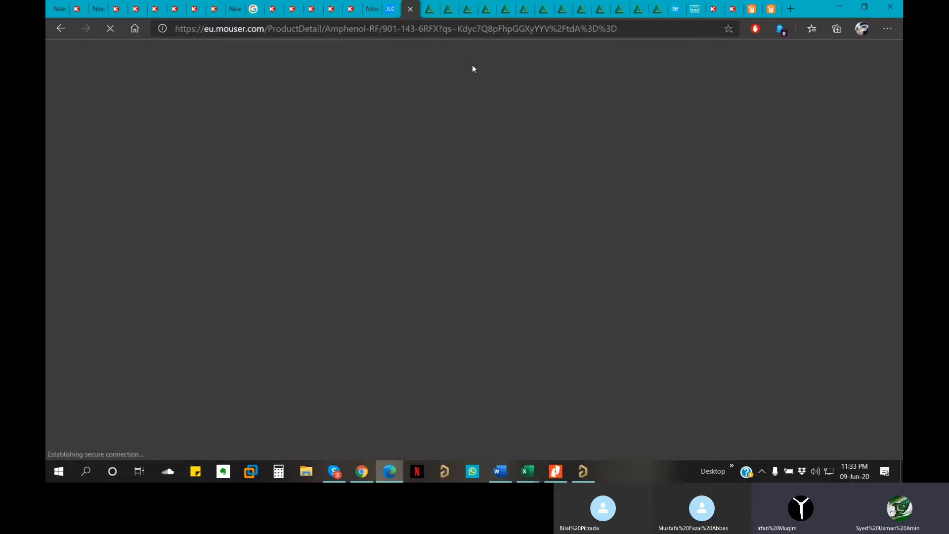
click(484, 30)
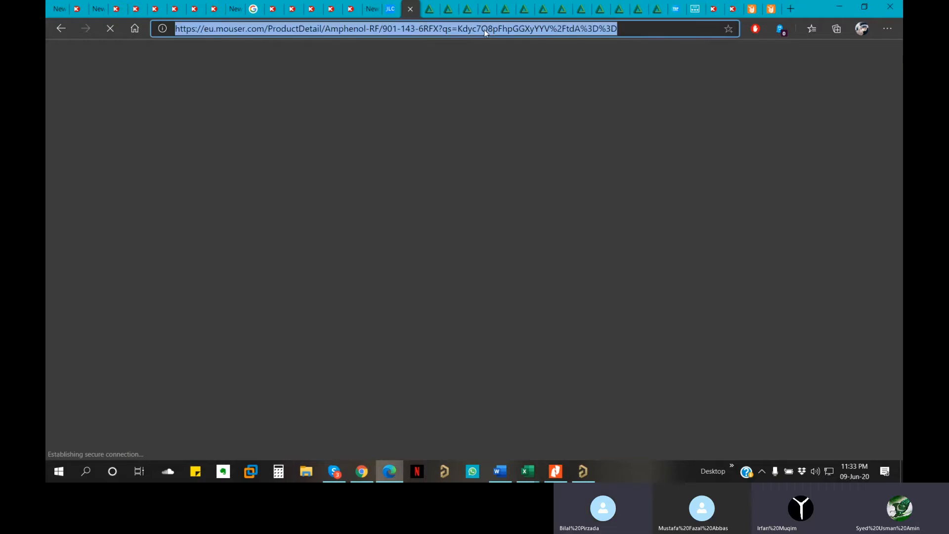
key(Return)
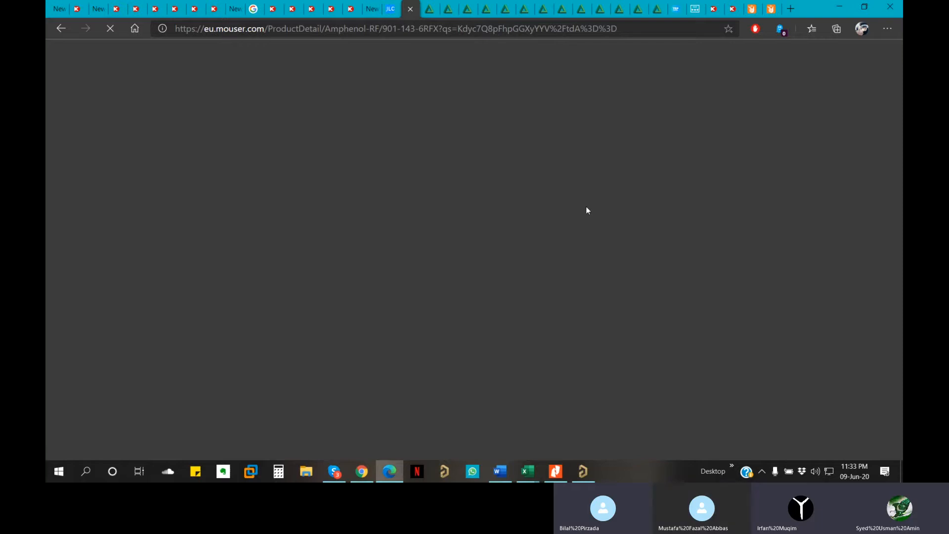
click(392, 7)
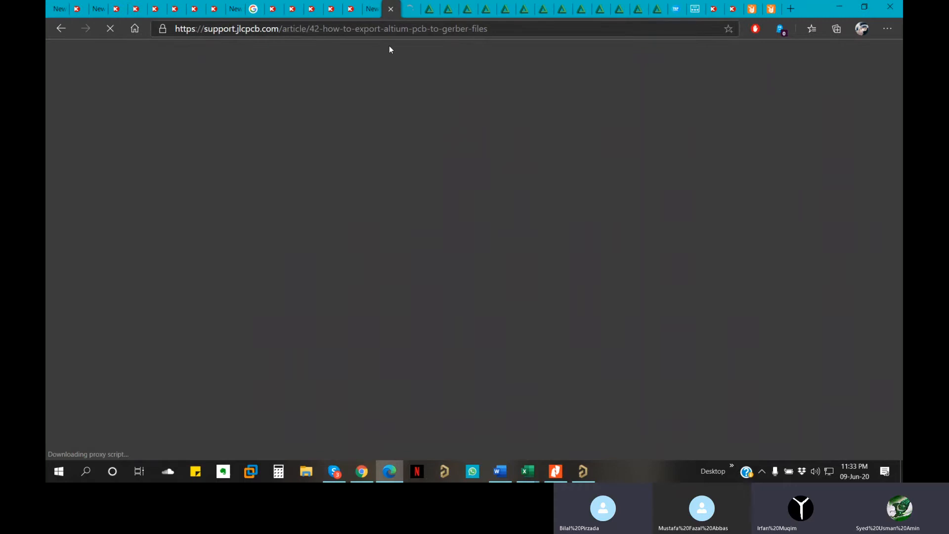
scroll(553, 215, up, 10)
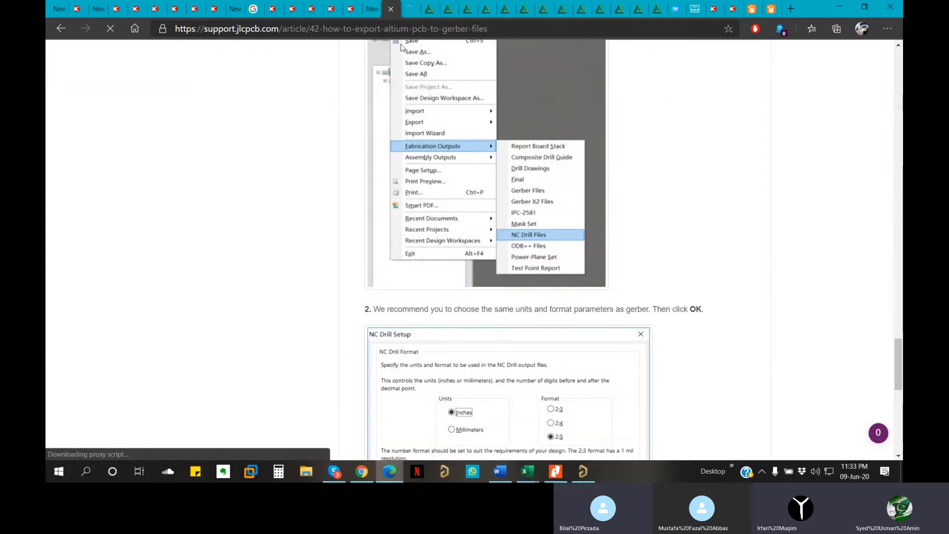
key(ctrl+Tab)
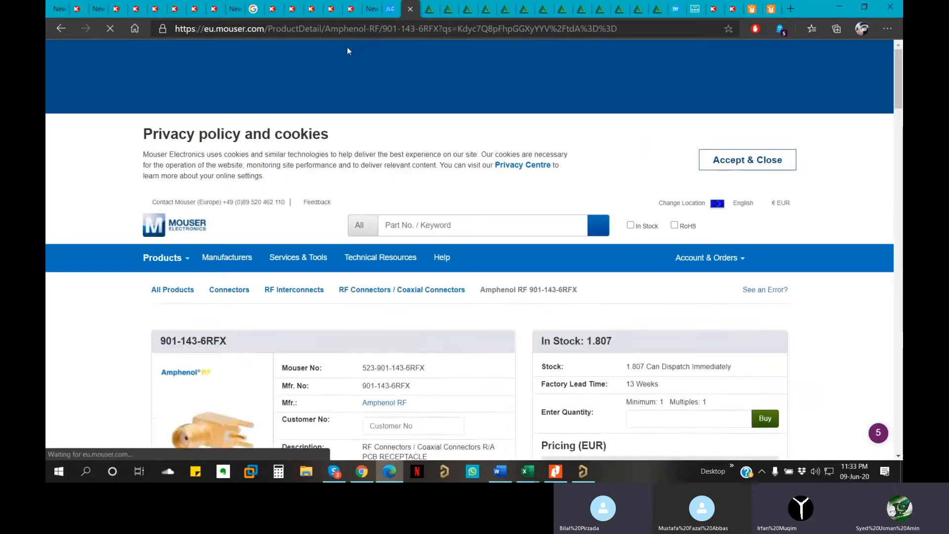
scroll(439, 135, down, 4)
scroll(439, 136, down, 1)
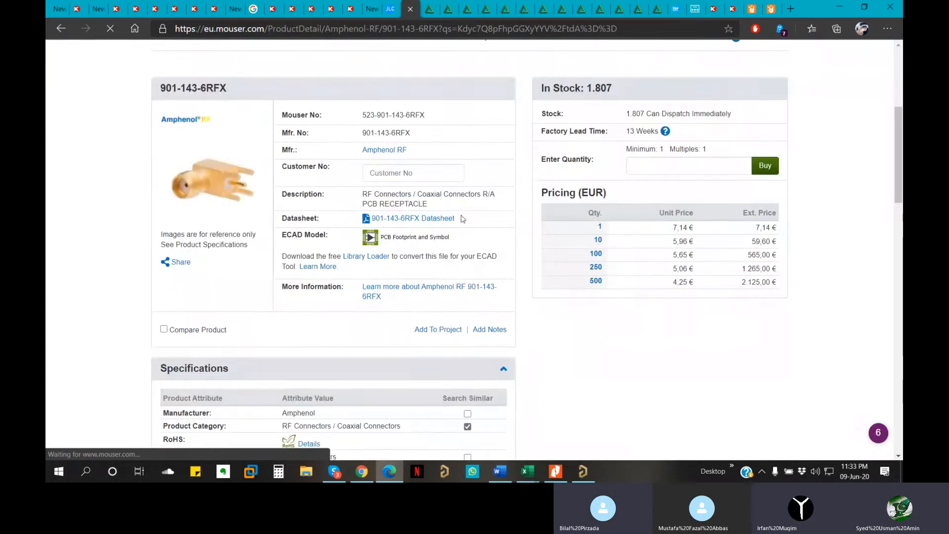
Step: Preview the SamacSys symbol and footprint of the 901-143-6RFX, check the symbol view options, and close the preview
click(384, 239)
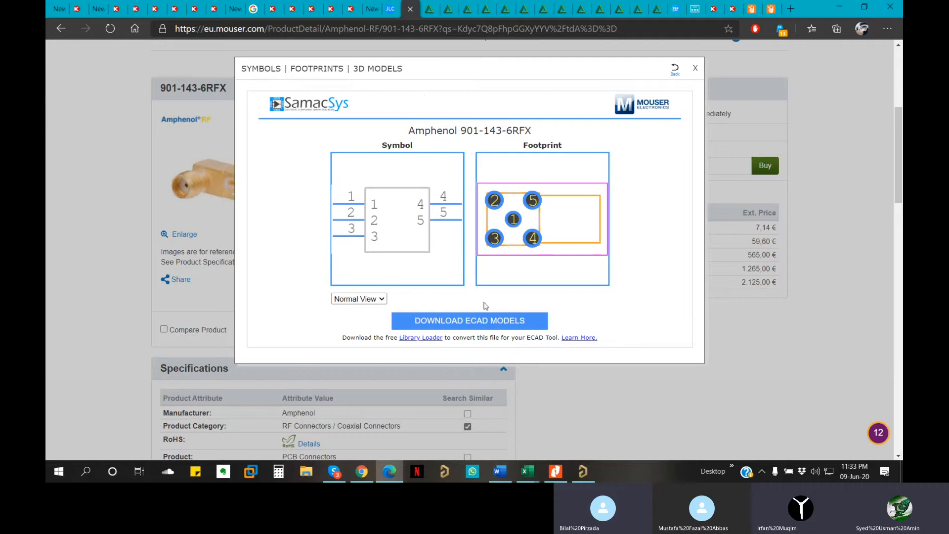
click(365, 301)
click(363, 300)
click(648, 384)
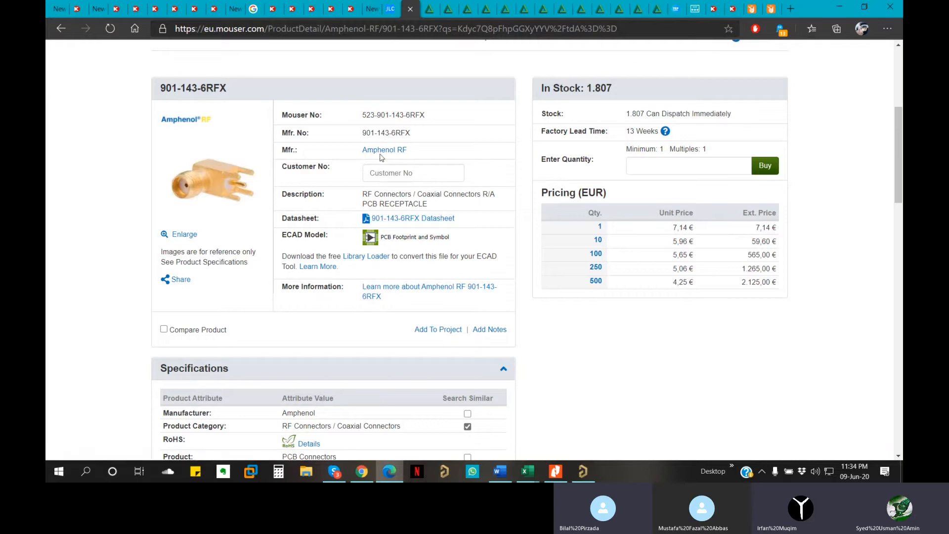
Step: Compare the Digi-Key pages of the 901-143-6RFX and XG4C2031BYOMZ connectors, checking the XG4C-2031.stp manufacturer CAD model
click(353, 5)
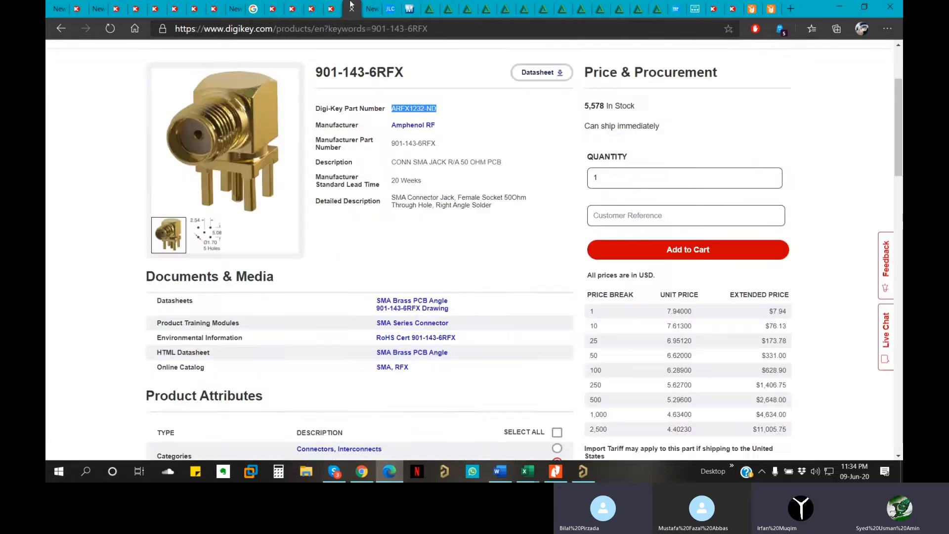
click(323, 5)
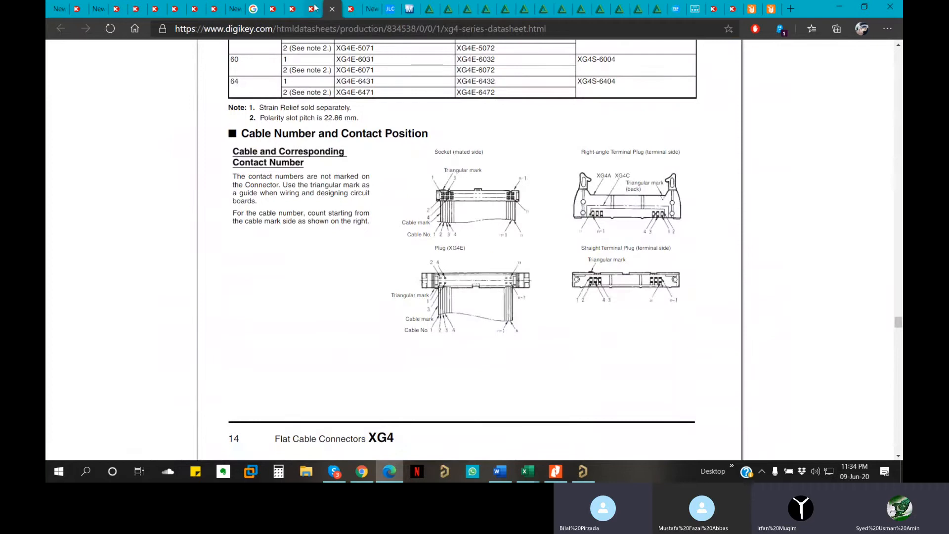
click(312, 6)
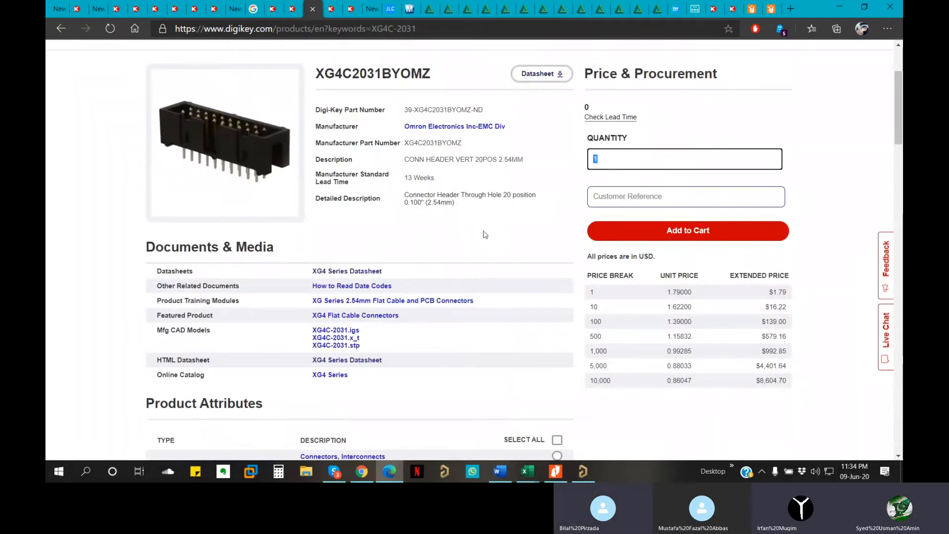
key(ctrl+Tab)
key(ctrl+Tab)
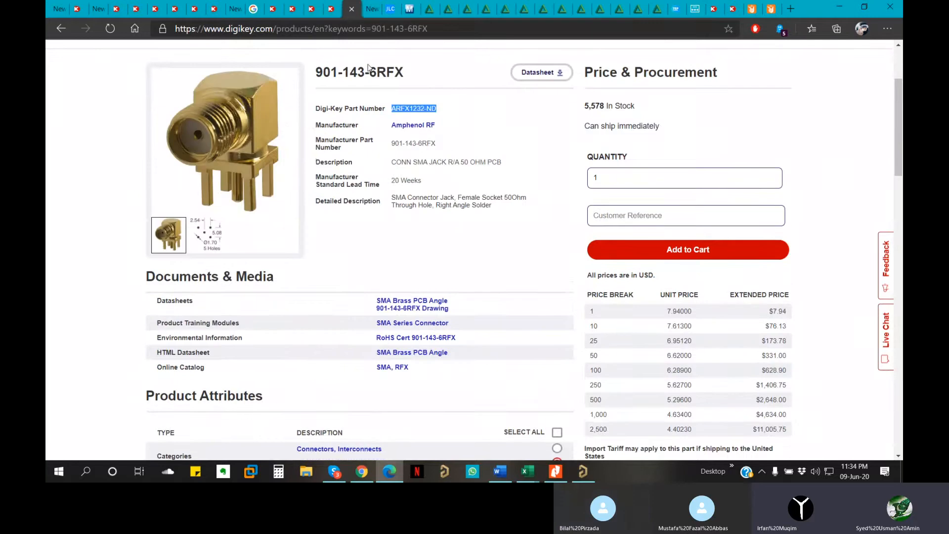
key(ctrl+shift+Tab)
click(312, 6)
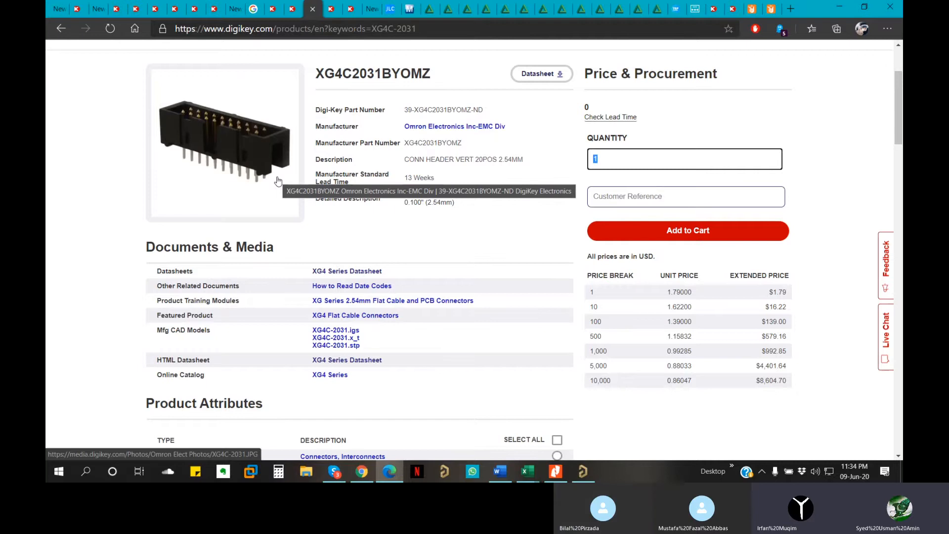
drag(367, 346, 310, 354)
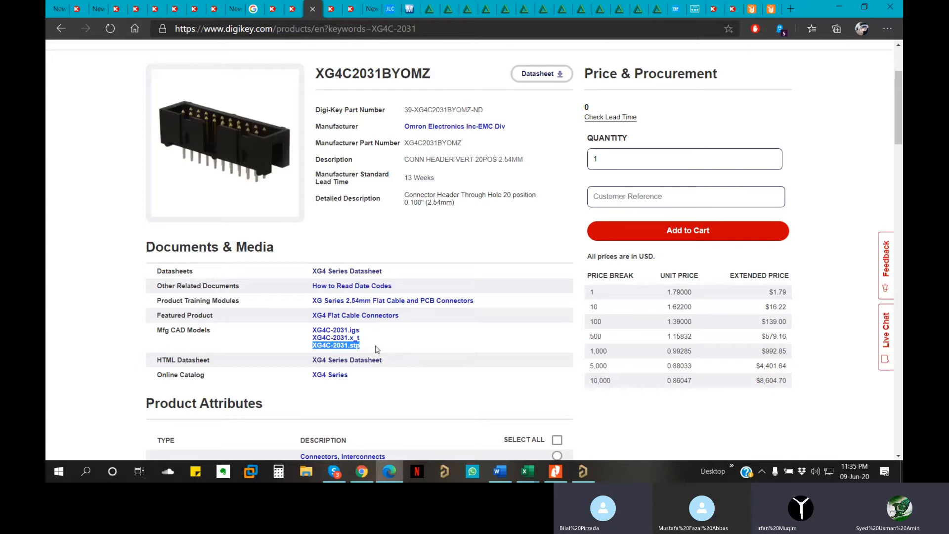
click(349, 143)
Step: Open the XG4 Series datasheet of the XG4C2031BYOMZ and find the XG4C box-type plug dimensions page
click(361, 273)
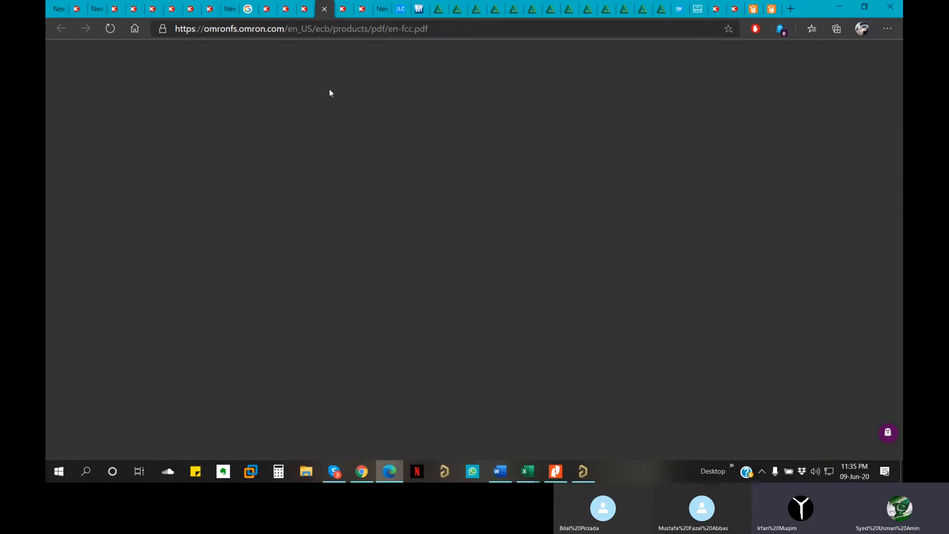
scroll(435, 262, down, 10)
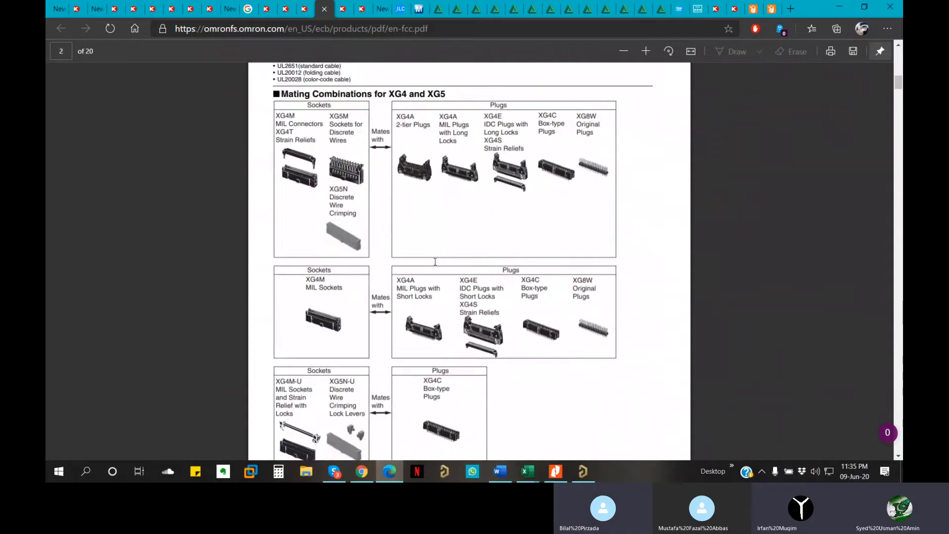
scroll(435, 262, down, 20)
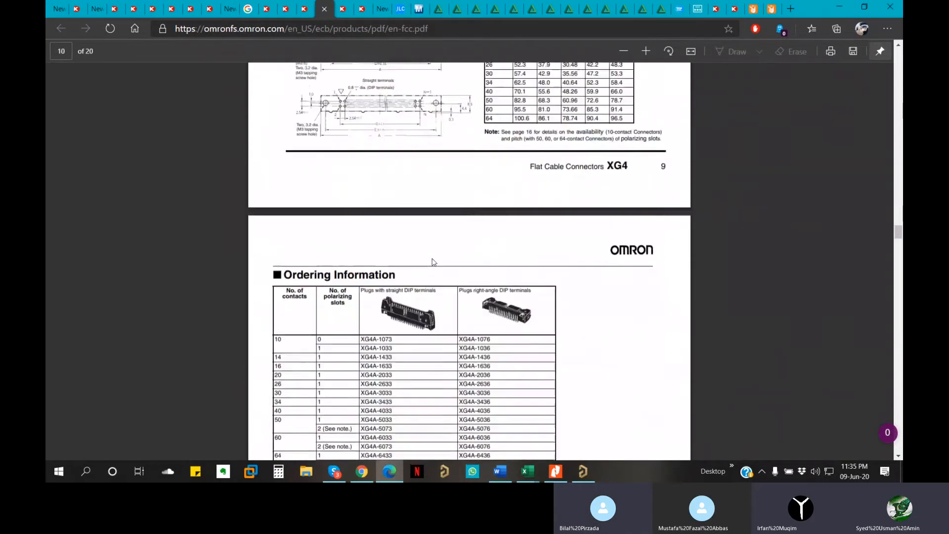
scroll(434, 262, down, 20)
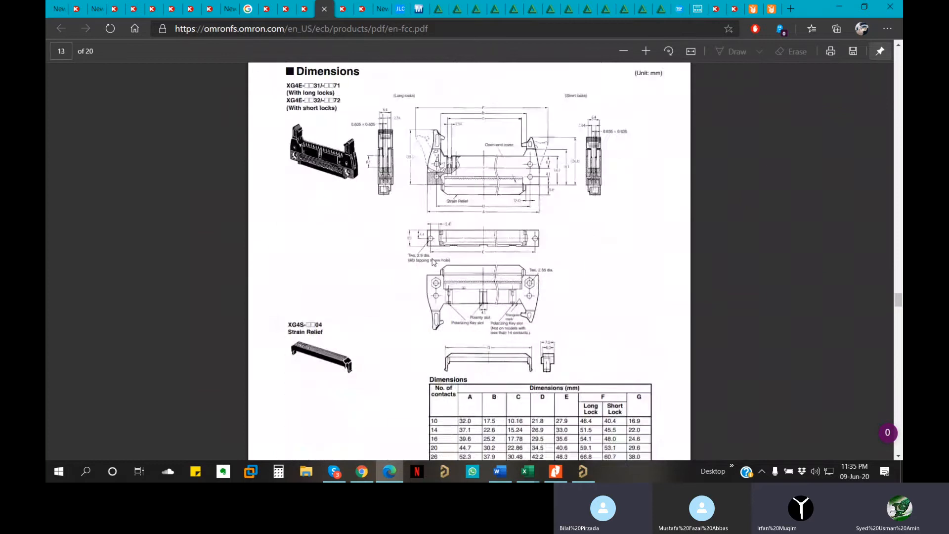
scroll(434, 263, down, 20)
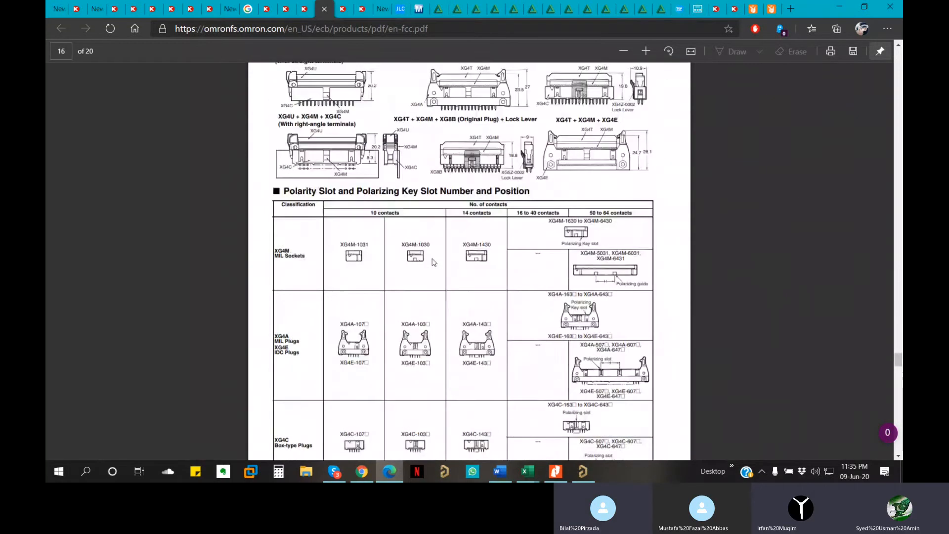
scroll(434, 262, up, 10)
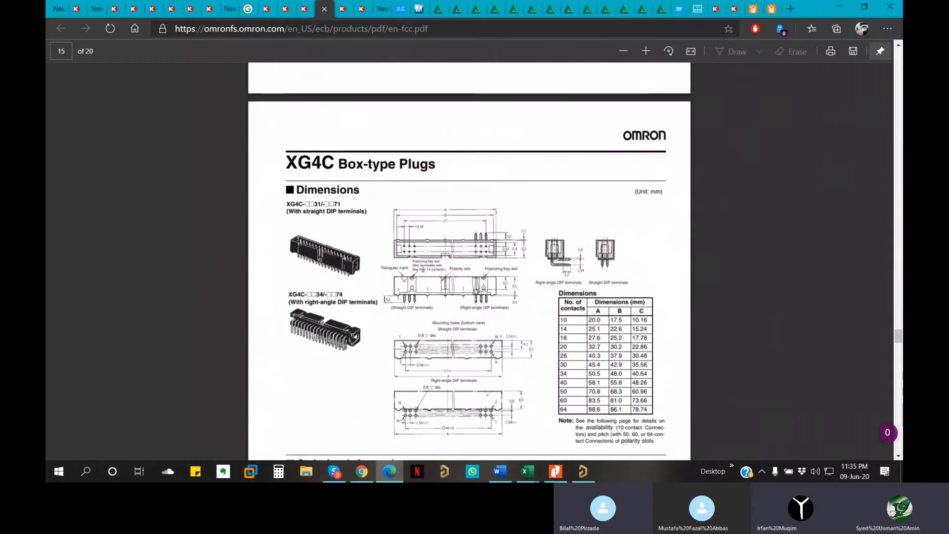
Step: Examine the XG4C dimension drawings and the mounting-hole layouts for straight and right-angle DIP terminals
ctrl+scroll(422, 270, up, 4)
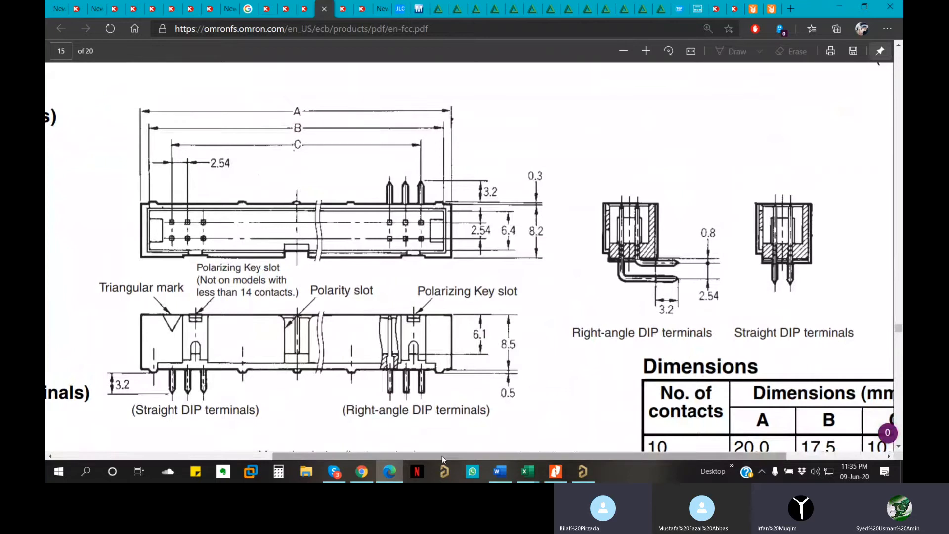
drag(443, 460, 314, 458)
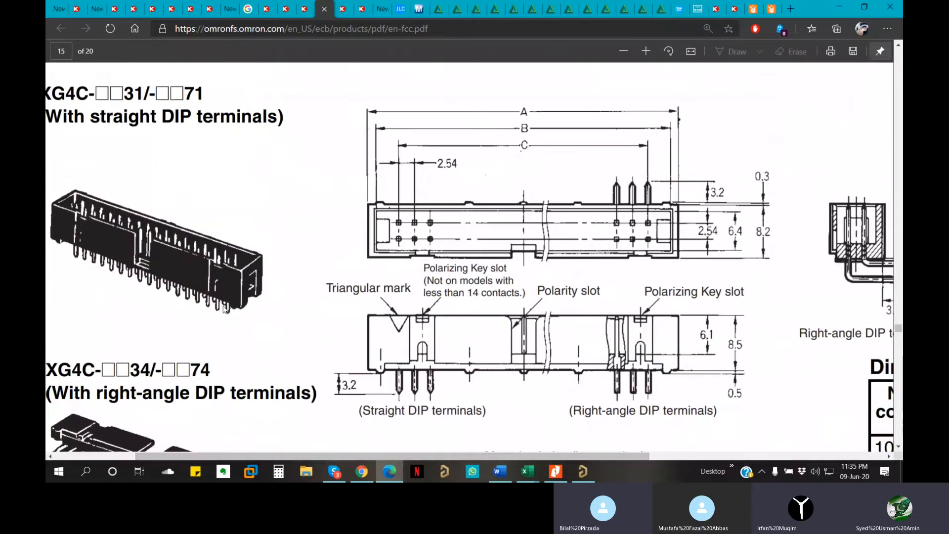
scroll(405, 280, down, 3)
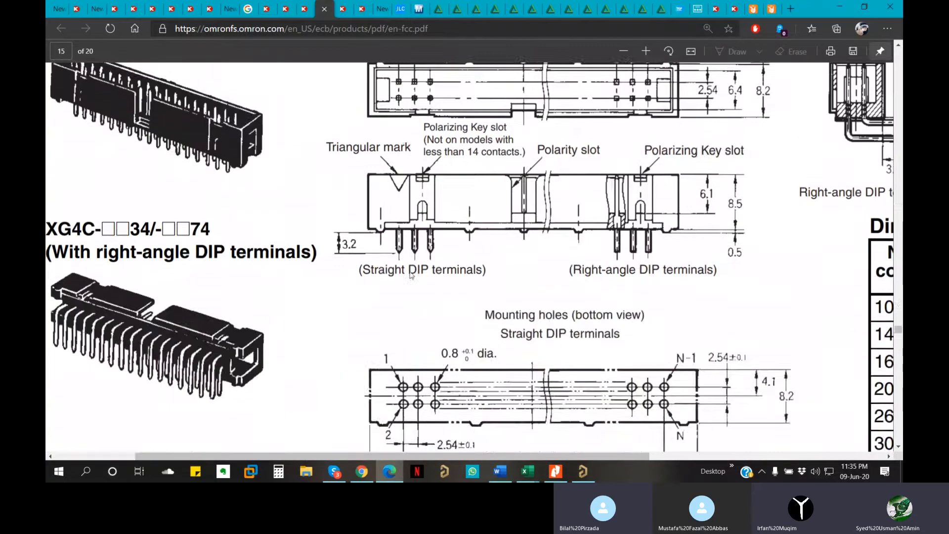
scroll(404, 238, up, 3)
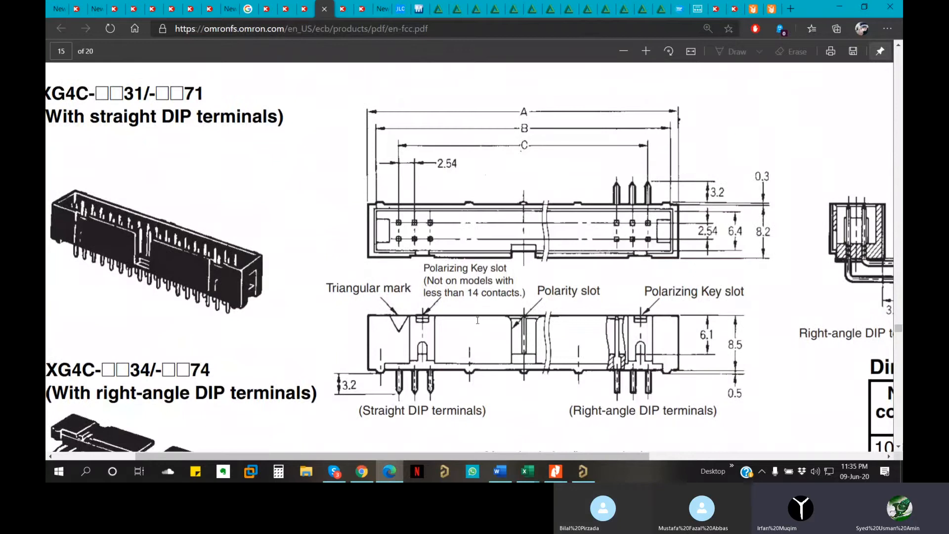
scroll(477, 321, down, 5)
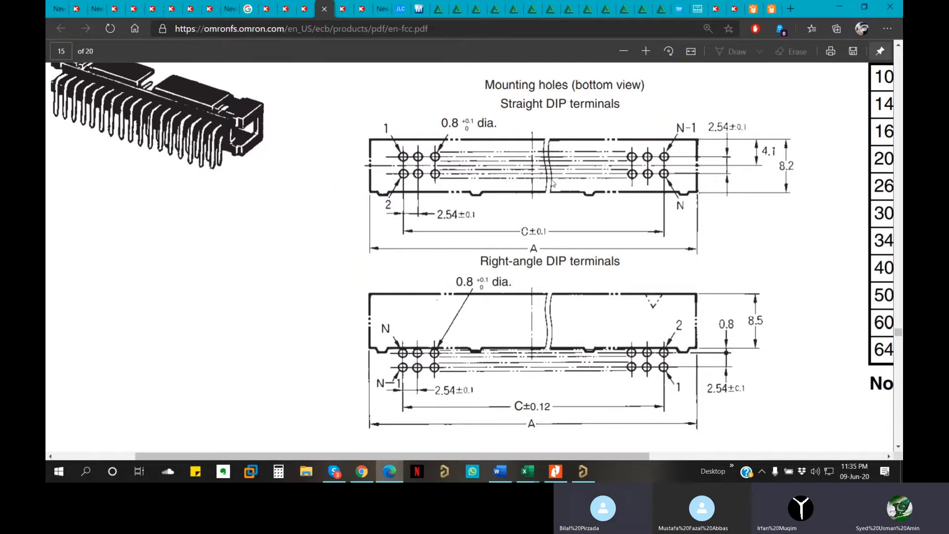
Step: Switch to Altium Designer and add a new component named IDC_HEADER_10x2 to the Test_PCB schematic library
click(585, 472)
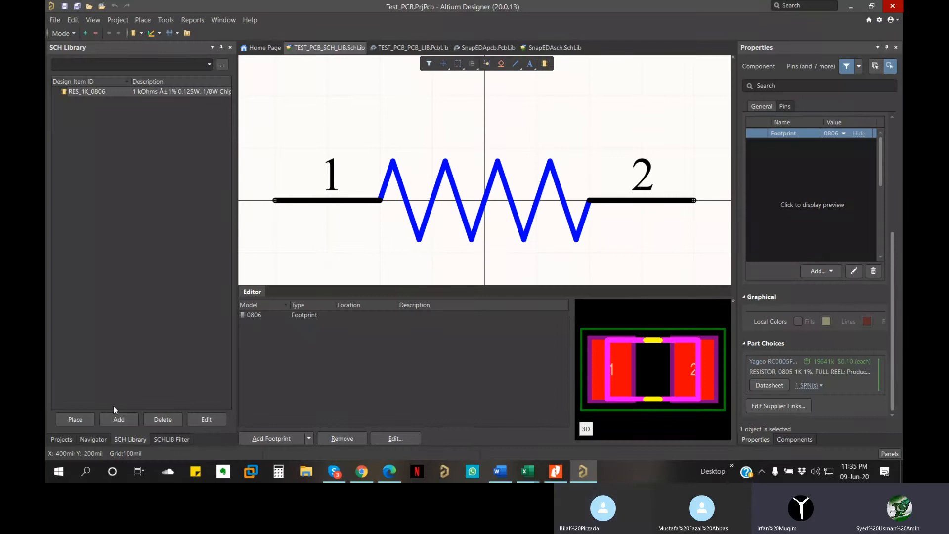
click(116, 191)
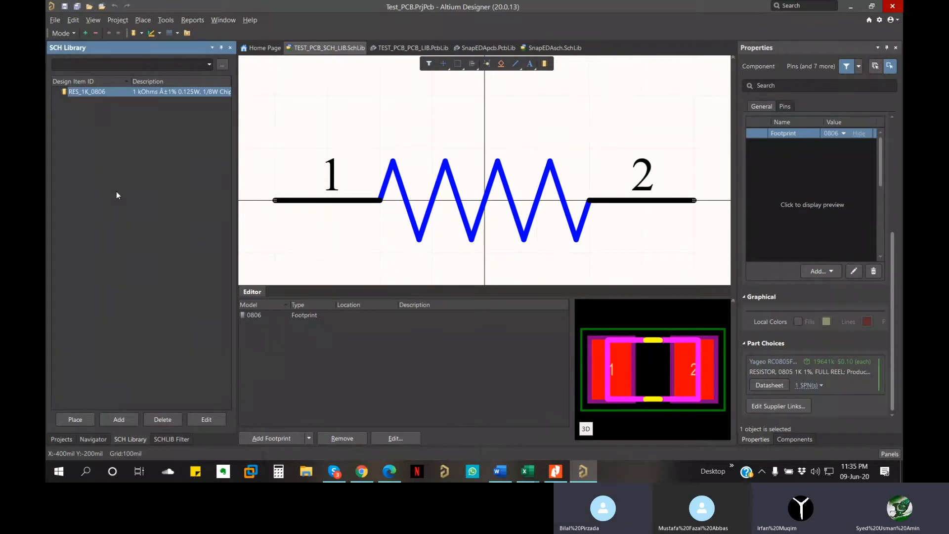
click(119, 419)
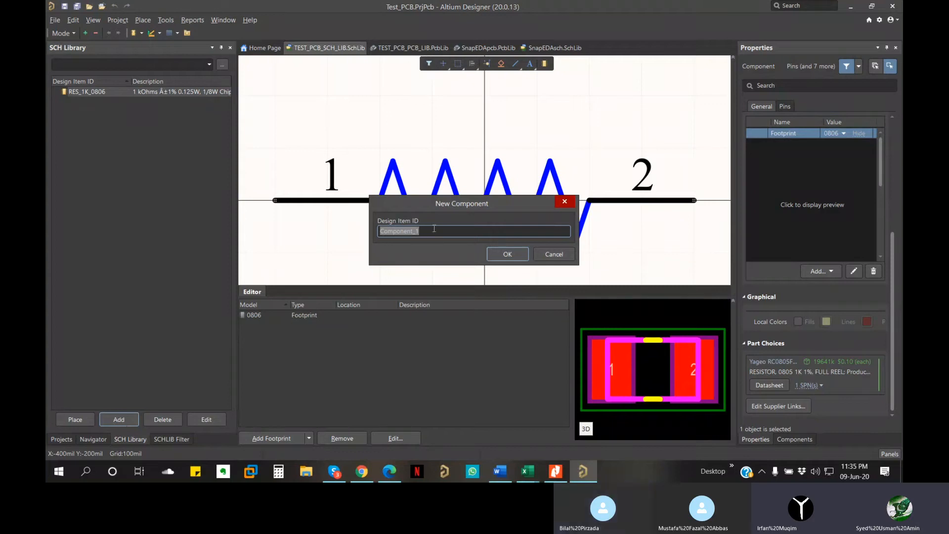
key(BackSpace)
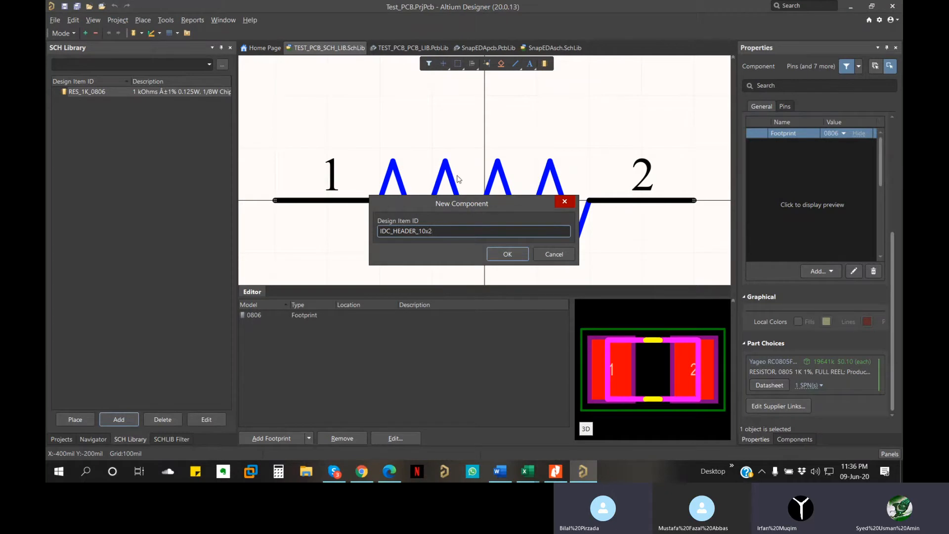
click(508, 255)
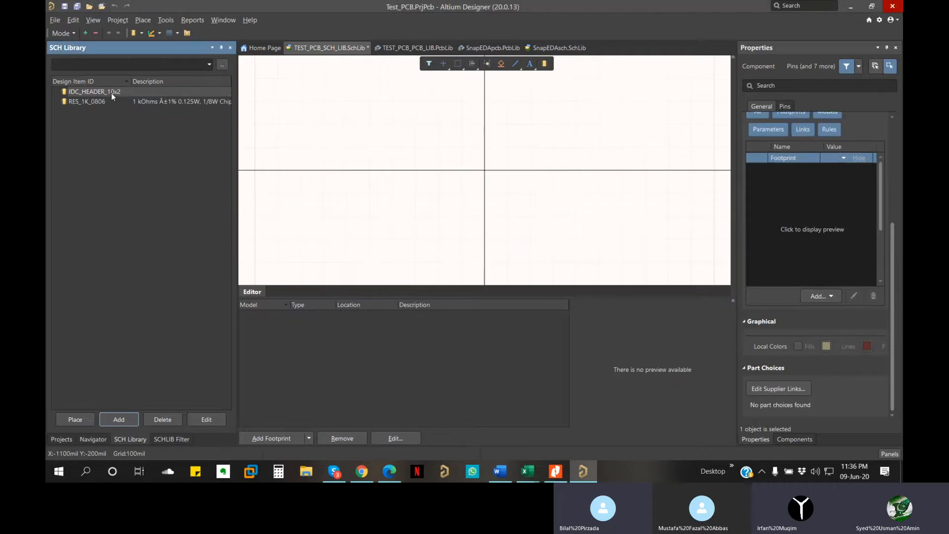
Step: Draw a rectangle about 300 mil wide and 800 mil tall from the origin as the header's symbol body
right_drag(534, 150, 484, 201)
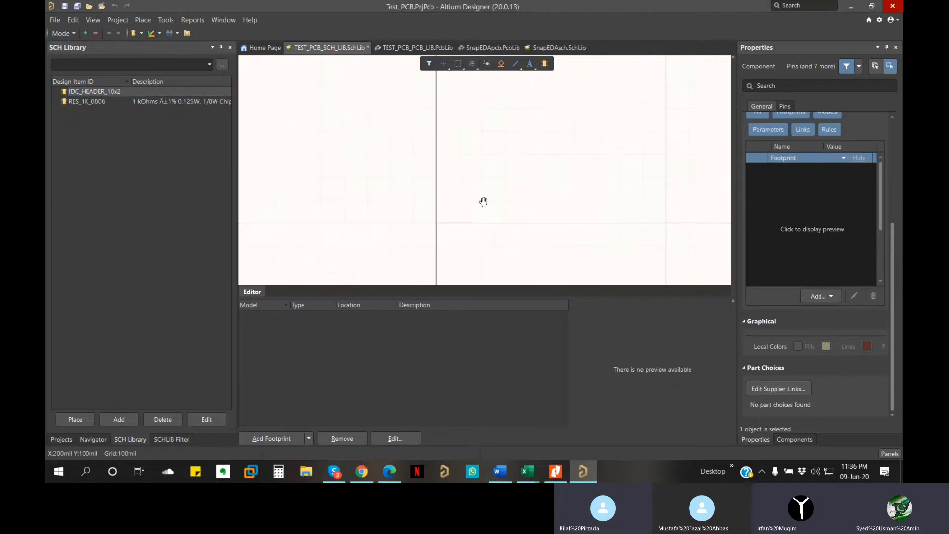
click(94, 21)
mouse_move(118, 20)
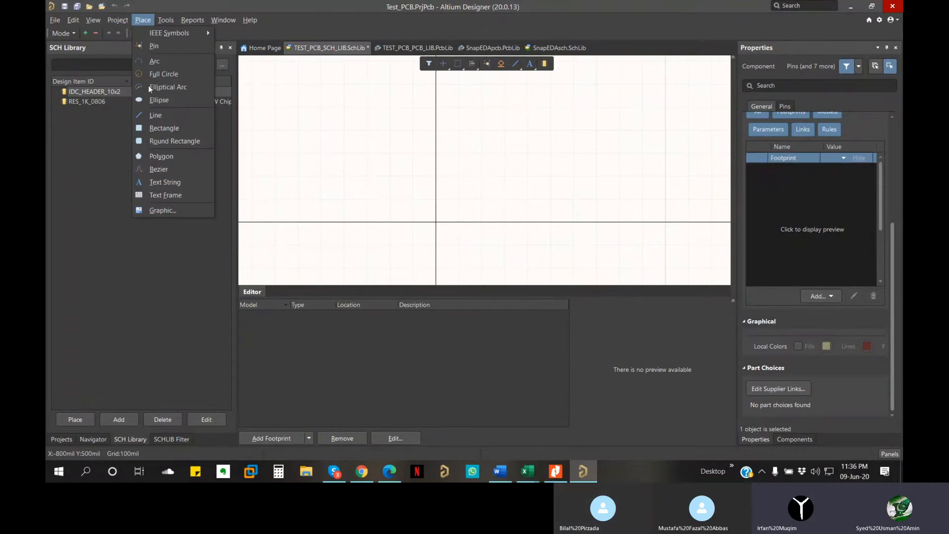
click(164, 128)
click(436, 222)
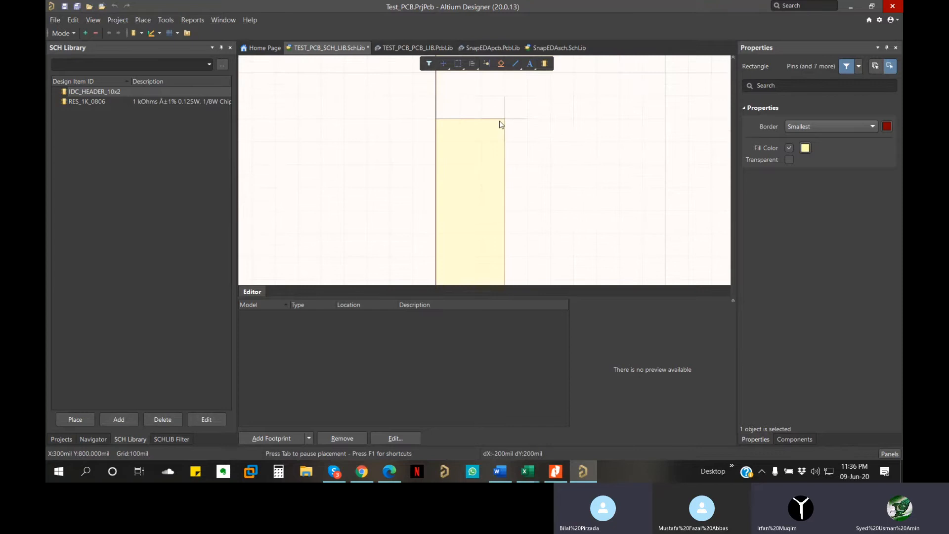
click(503, 123)
right_drag(548, 157, 528, 68)
ctrl+scroll(531, 94, down, 2)
right_drag(532, 110, 506, 185)
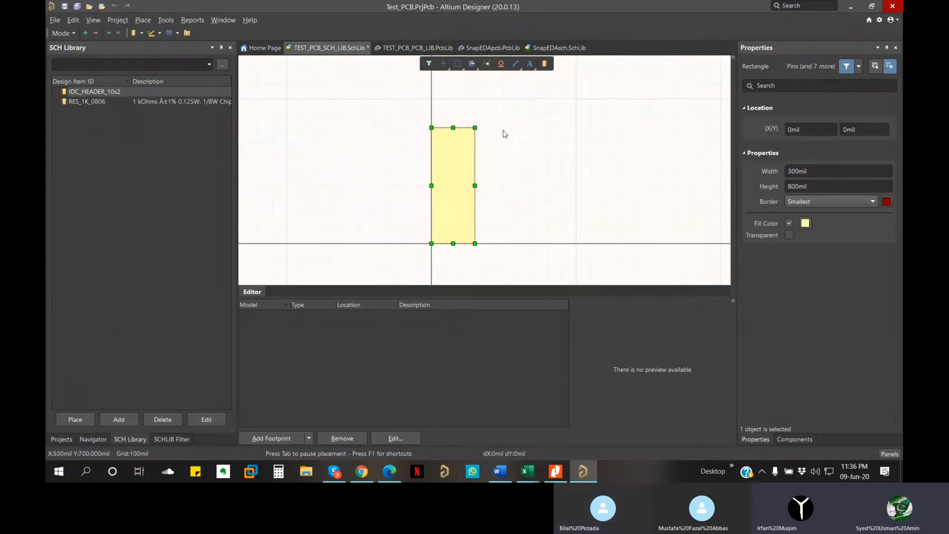
Step: Place a pin against the rectangle's left edge and set its length to 150 mil
click(487, 63)
right_click(476, 145)
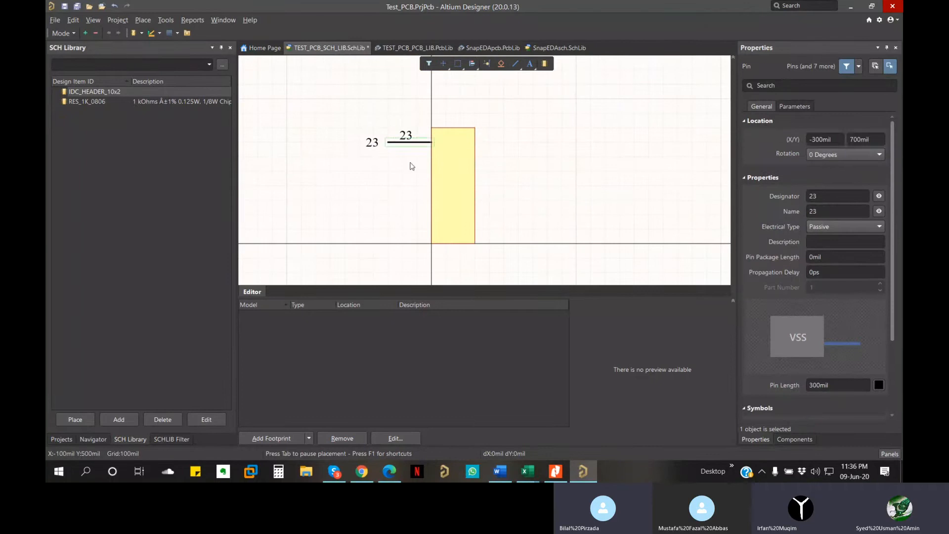
click(414, 144)
scroll(755, 229, down, 3)
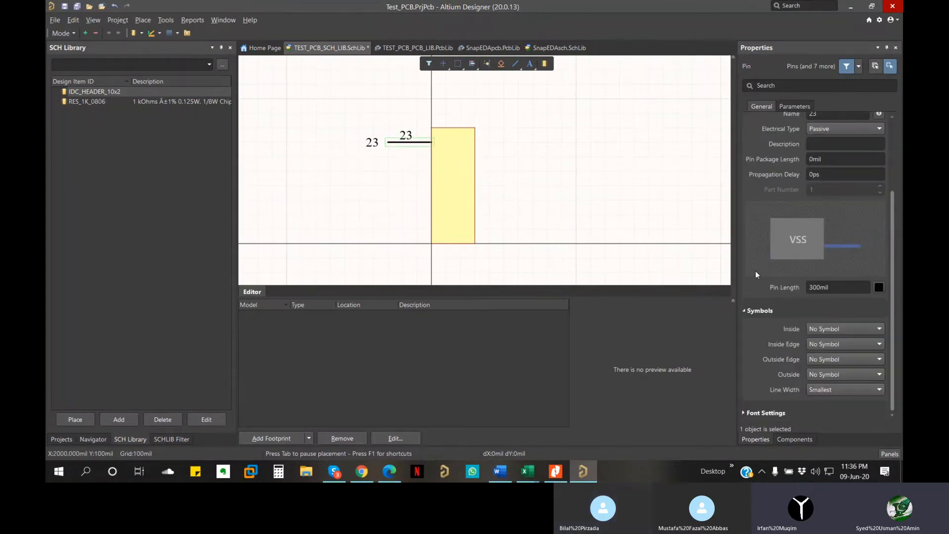
click(820, 287)
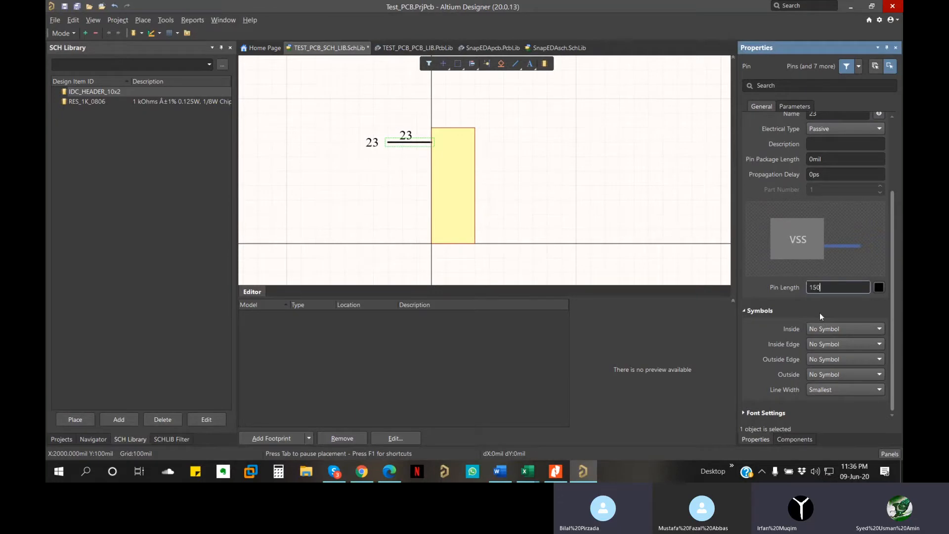
key(Return)
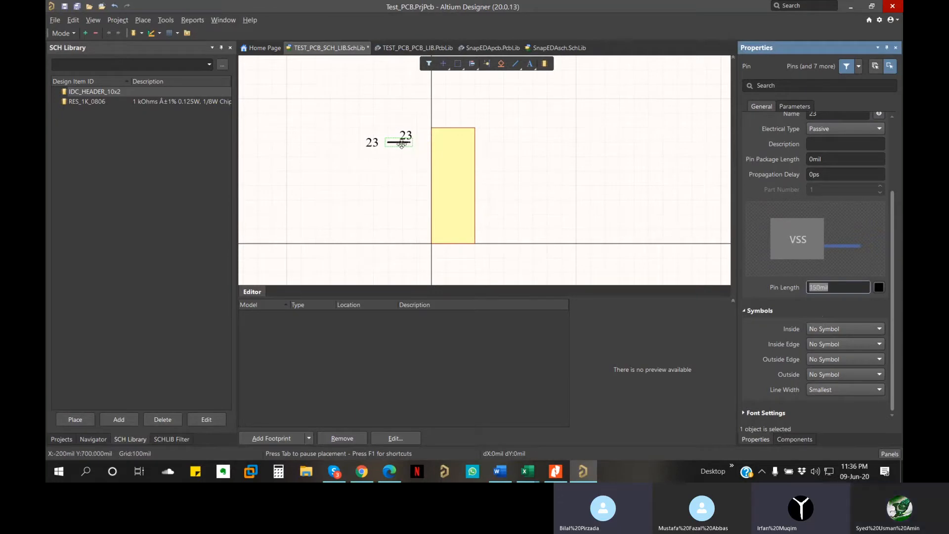
Step: Move the pin to X -250 mil, Y 600 mil and hide its name
scroll(835, 210, up, 3)
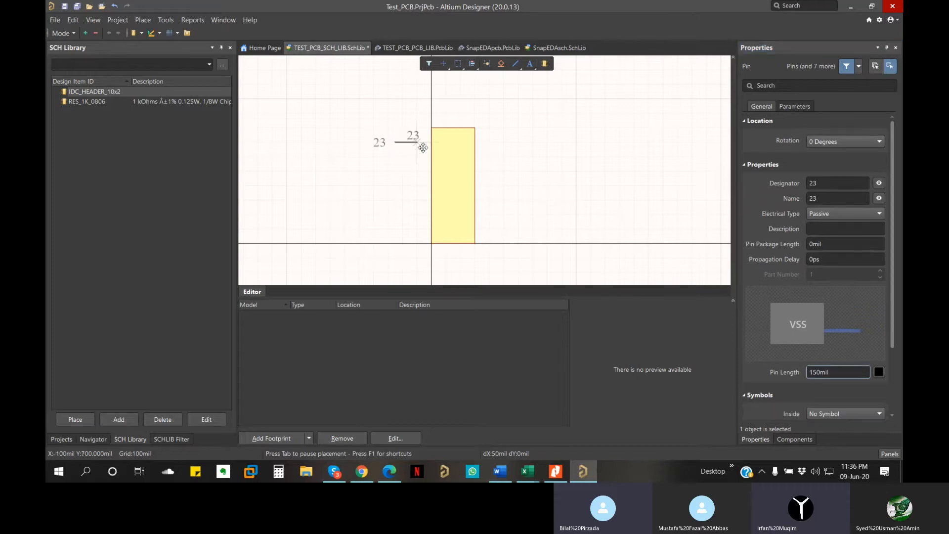
click(386, 161)
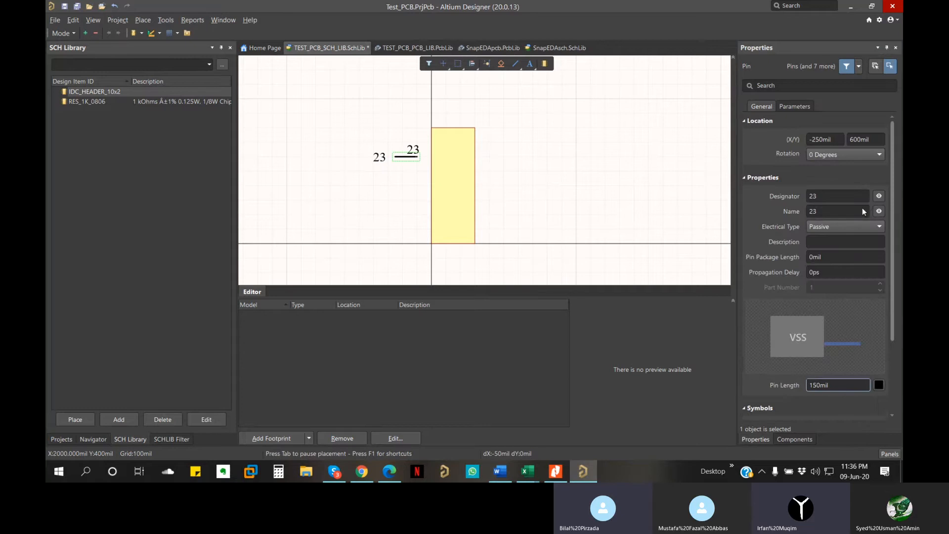
click(879, 212)
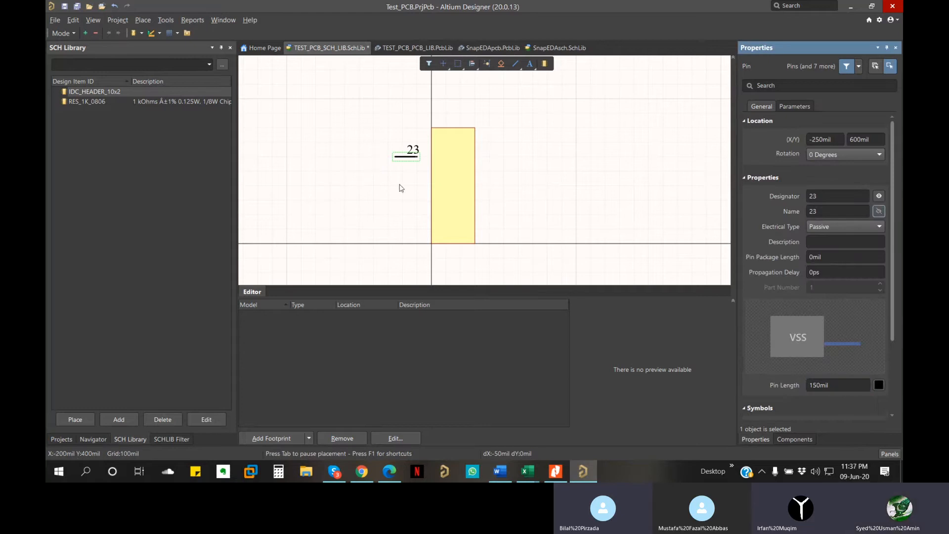
Step: Resize the symbol body rectangle to about 200 mil wide and 1200 mil tall
click(437, 145)
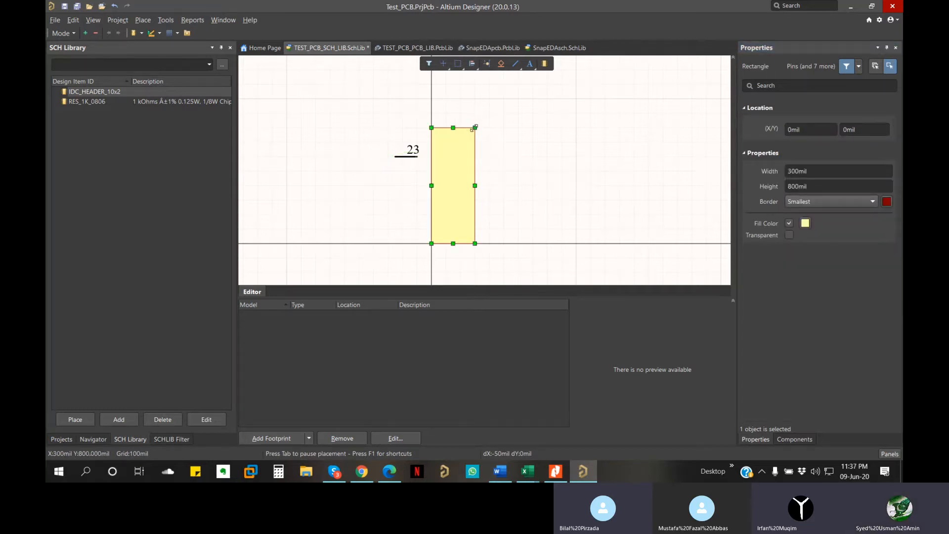
drag(476, 127, 464, 104)
click(517, 166)
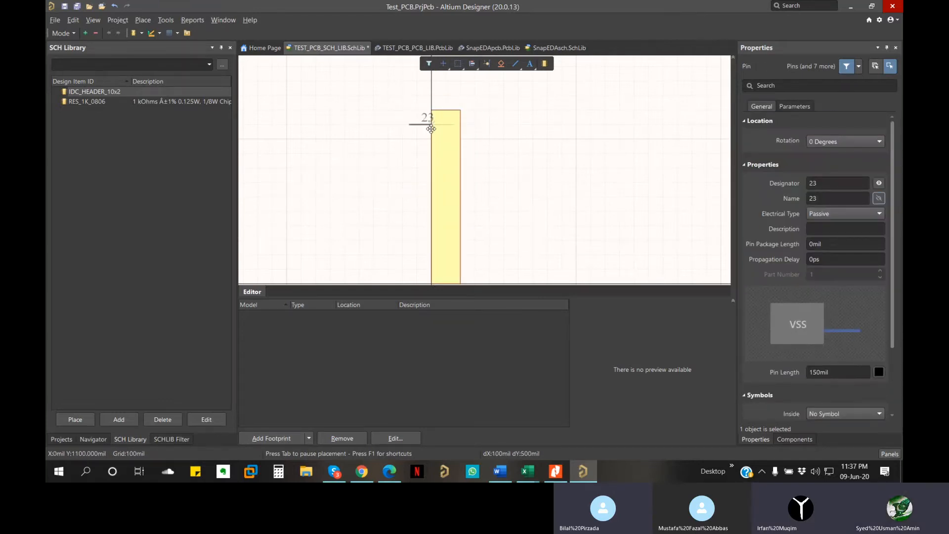
Step: Place the pin at X -150 mil, Y 1100 mil with both its designator and name set to 1
key(Tab)
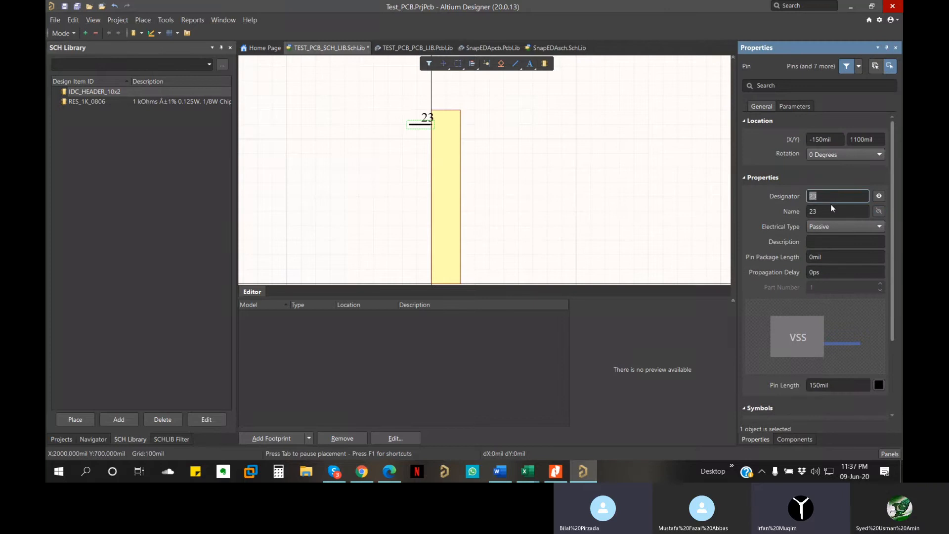
text(1)
key(Tab)
text(1)
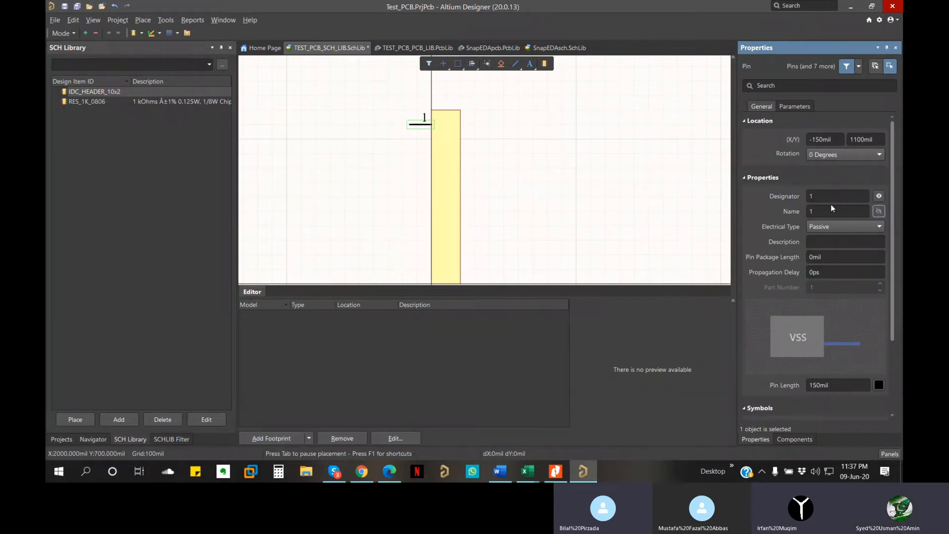
key(Return)
click(832, 262)
click(835, 275)
click(594, 223)
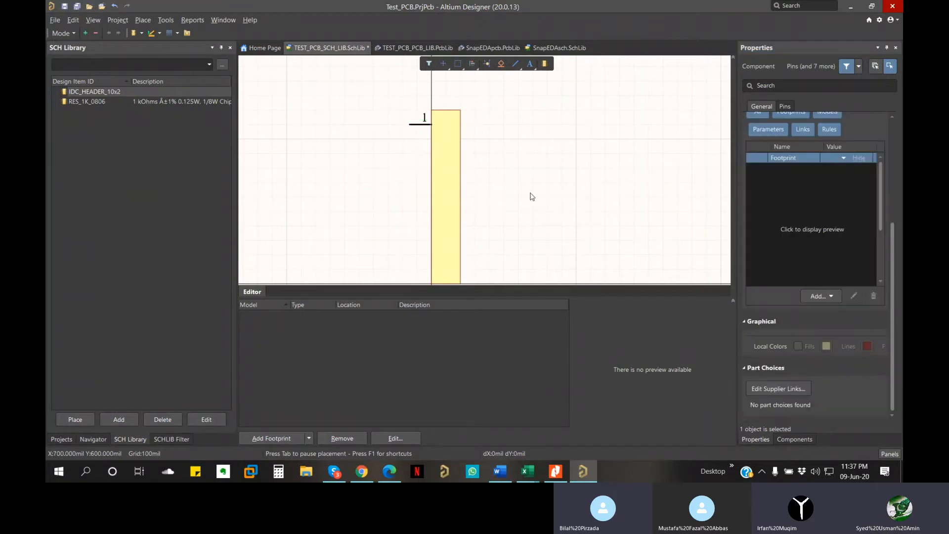
Step: Paste eleven copies of the pin down the rectangle's left edge at 100 mil spacing, from Y 1000 mil to Y 0
click(417, 125)
scroll(752, 194, down, 3)
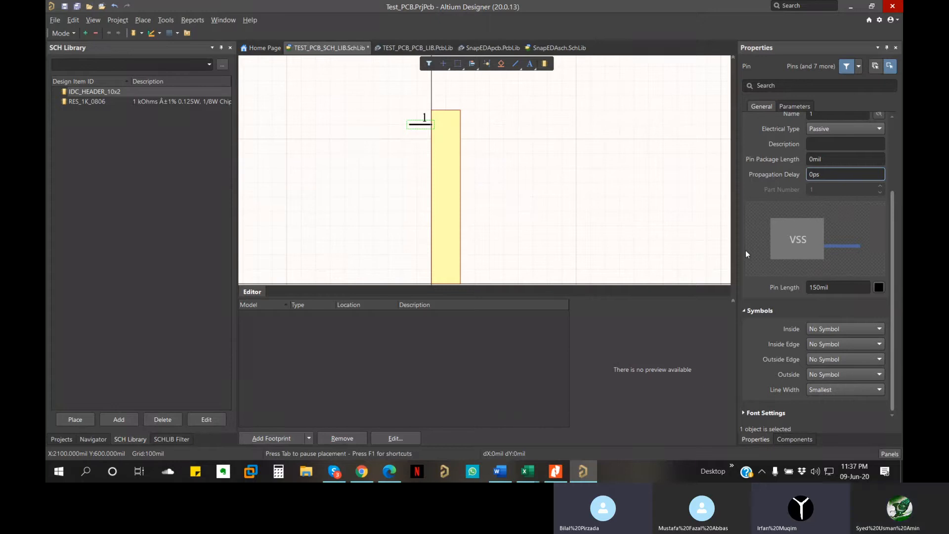
scroll(791, 240, up, 3)
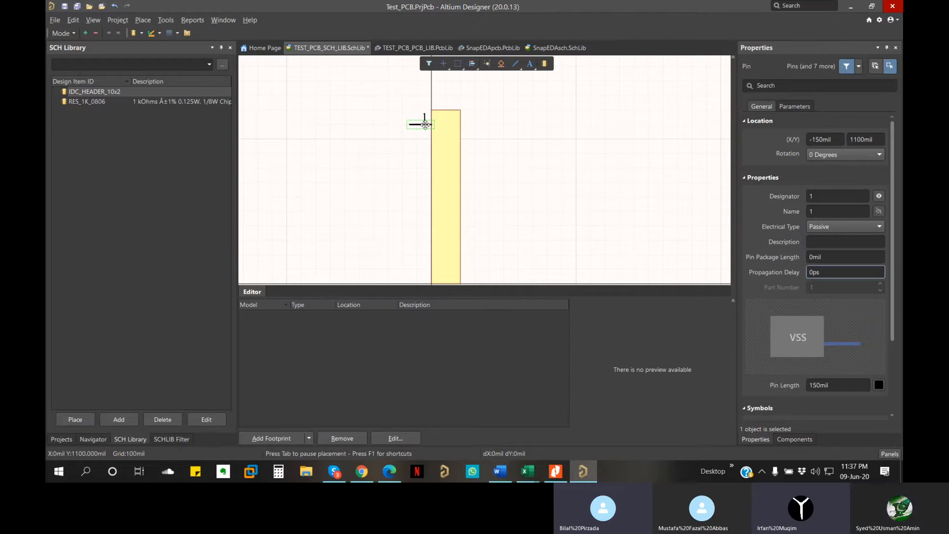
click(425, 205)
click(421, 139)
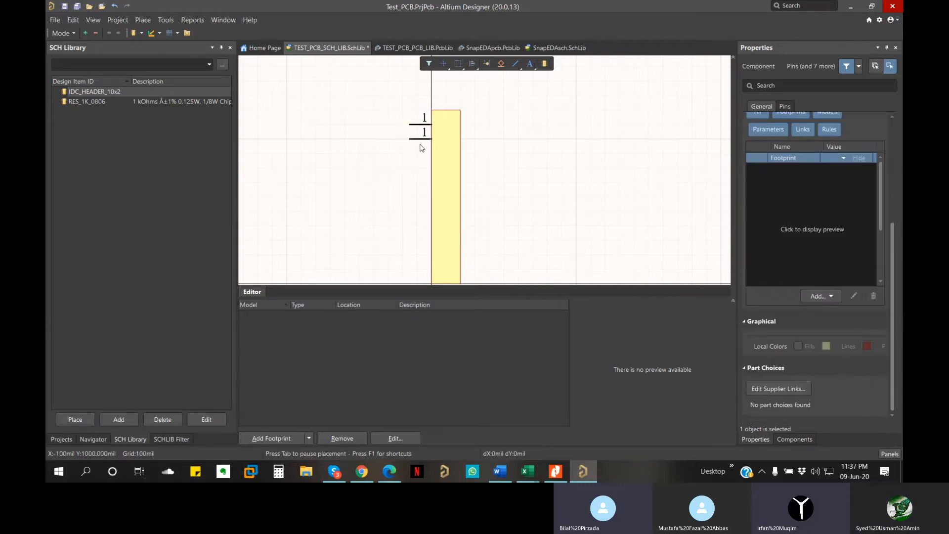
click(420, 153)
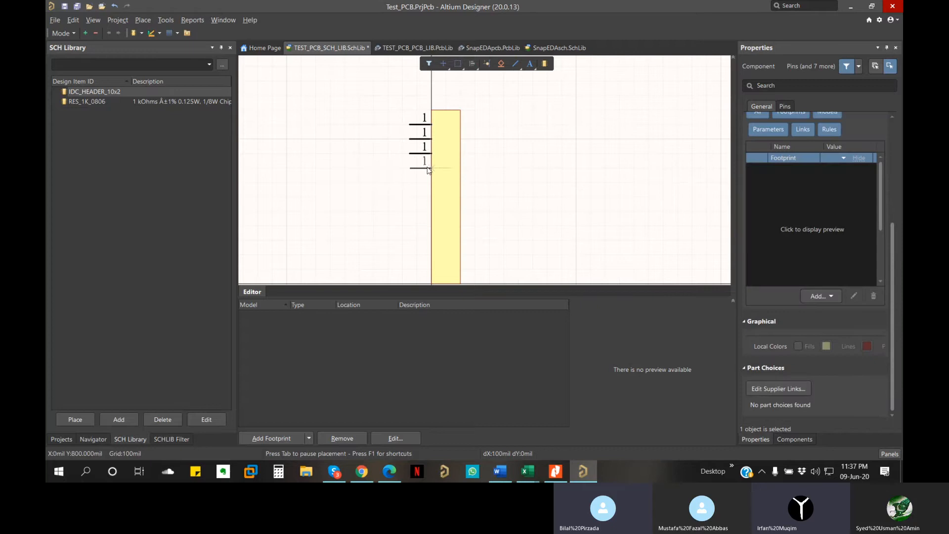
click(431, 168)
click(429, 182)
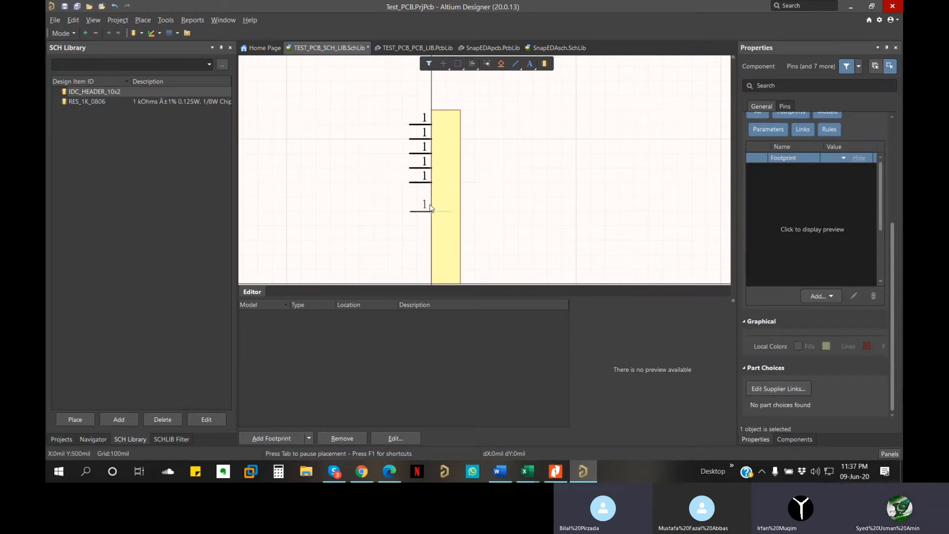
click(430, 197)
click(431, 211)
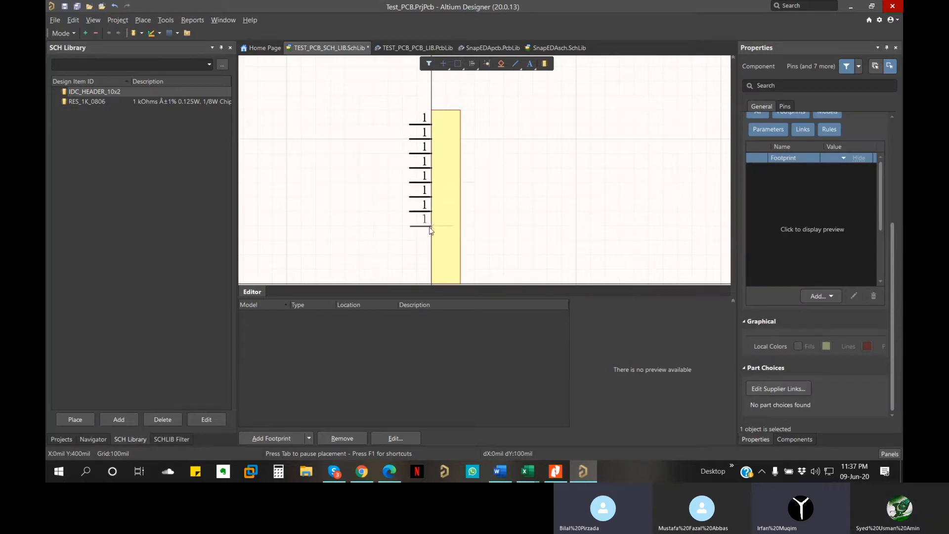
click(430, 226)
click(431, 240)
click(432, 255)
click(431, 270)
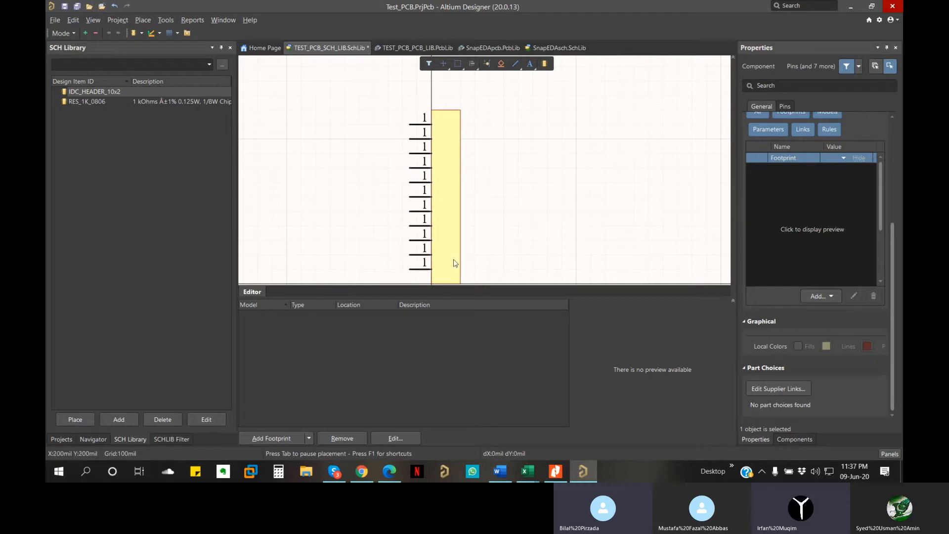
click(428, 283)
Step: Extend the symbol body rectangle's lower edge to 100 mil below the origin
right_drag(491, 239, 484, 207)
click(446, 252)
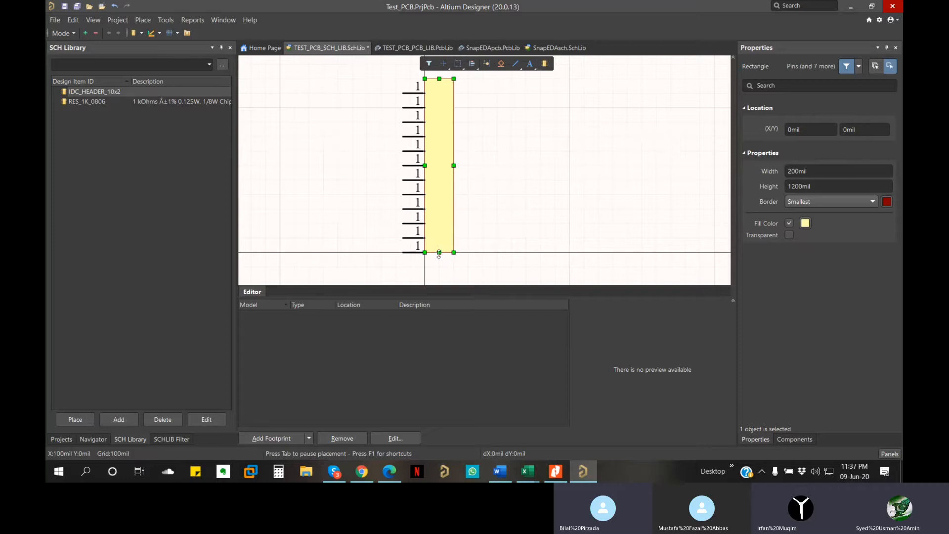
drag(439, 253, 439, 267)
click(541, 229)
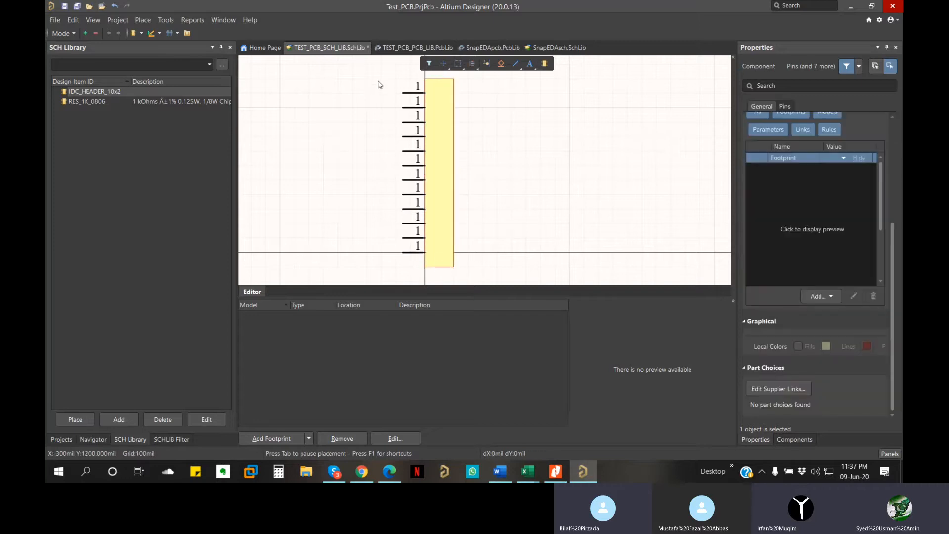
Step: Set the designator and name of the second pin from the top to 2
click(416, 109)
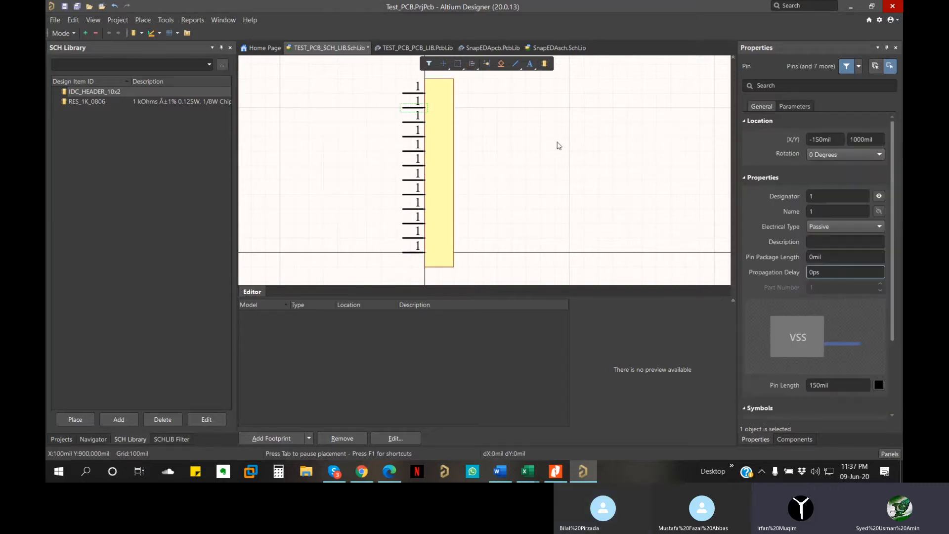
click(826, 196)
text(2)
key(Tab)
text(2)
key(Tab)
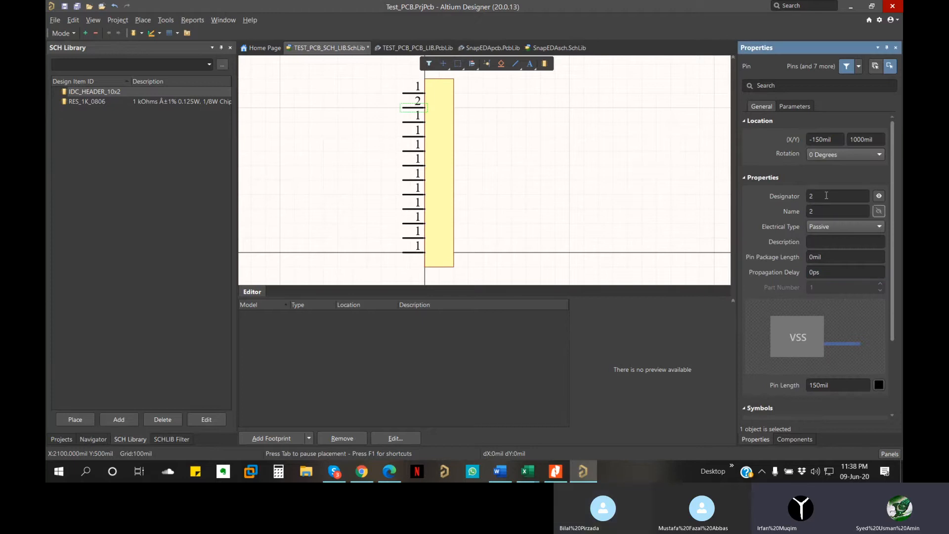
Step: Renumber the third and fourth pins from the top as 3 and 4
click(415, 123)
click(827, 196)
text(3)
key(Tab)
click(415, 137)
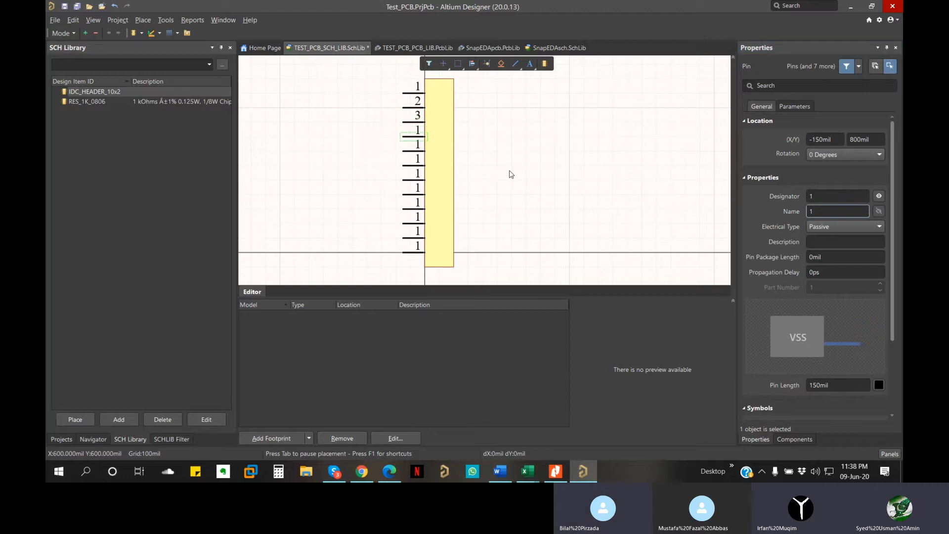
click(837, 195)
key(Tab)
key(Tab)
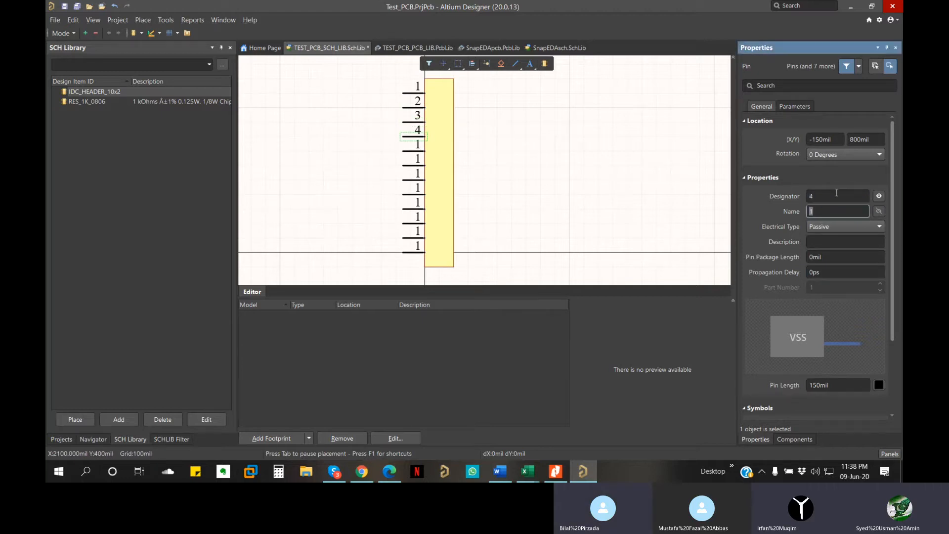
text(4)
key(Tab)
Step: Renumber the pins at Y 700 mil and Y 600 mil as 5 and 6
click(413, 151)
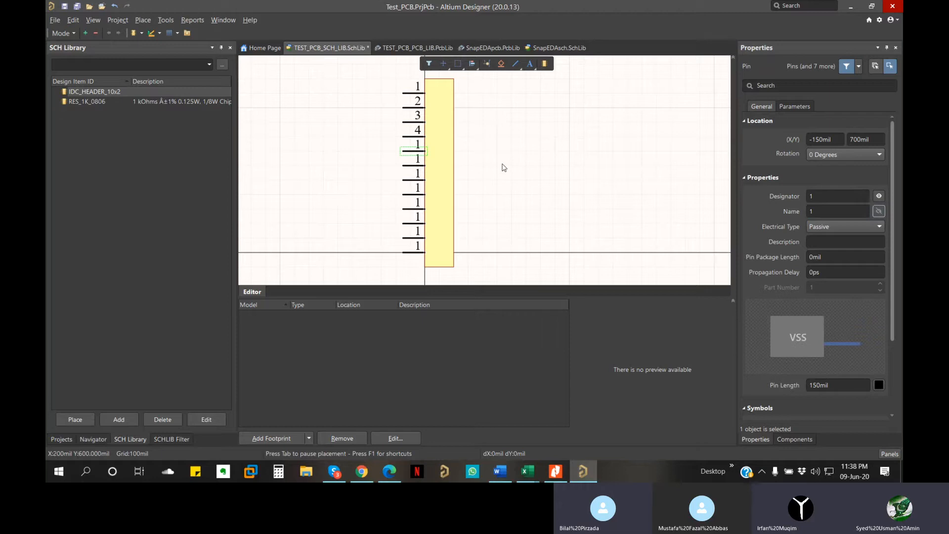
click(832, 196)
key(Tab)
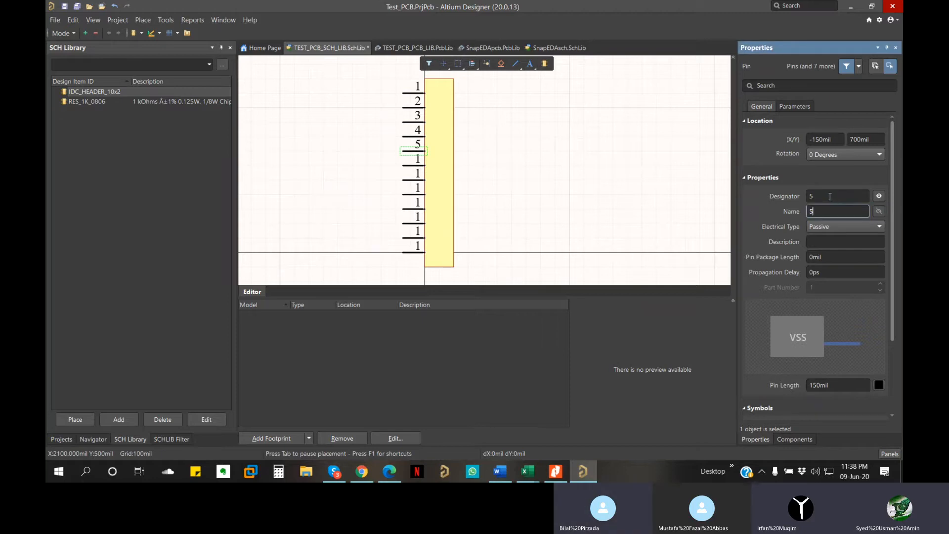
text(5)
click(414, 166)
click(835, 196)
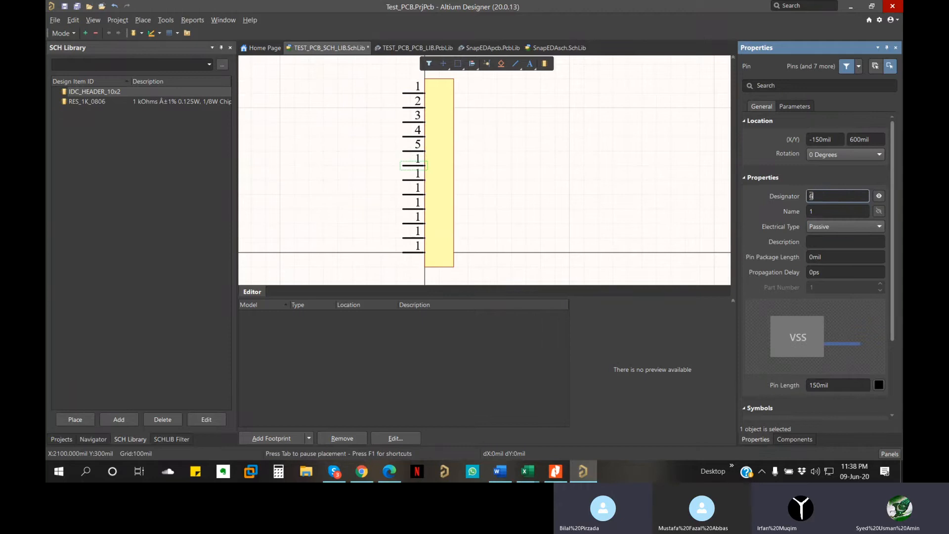
key(Tab)
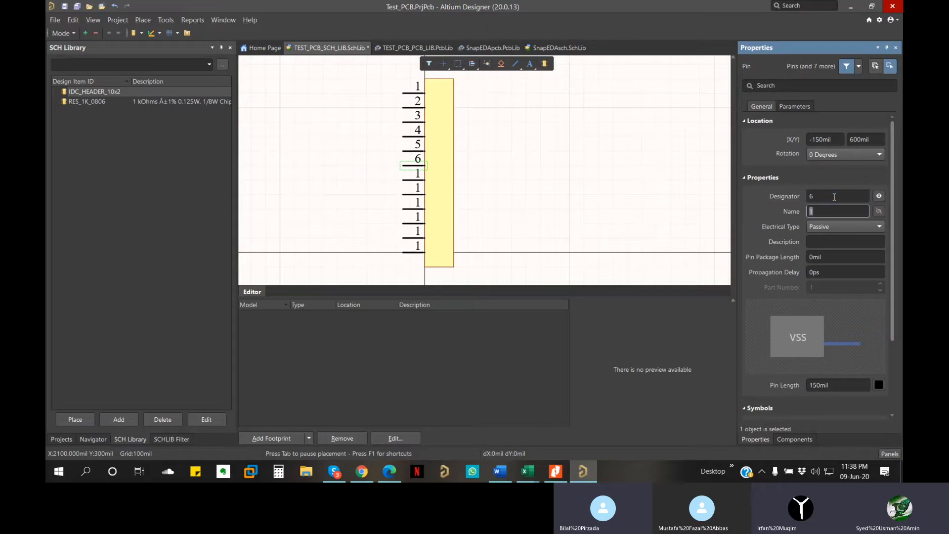
key(Tab)
Step: Renumber the pins at Y 500 mil and Y 400 mil as 7 and 8
click(417, 181)
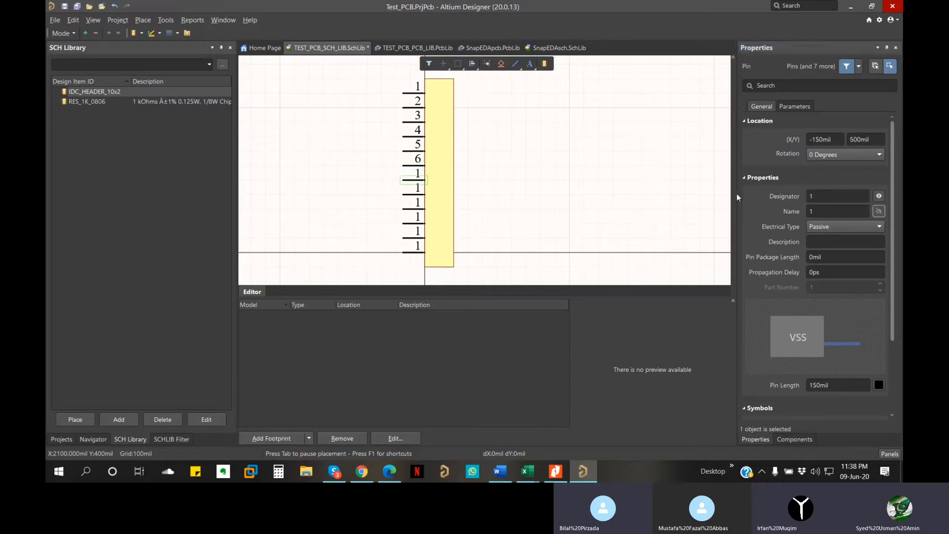
click(837, 200)
key(Tab)
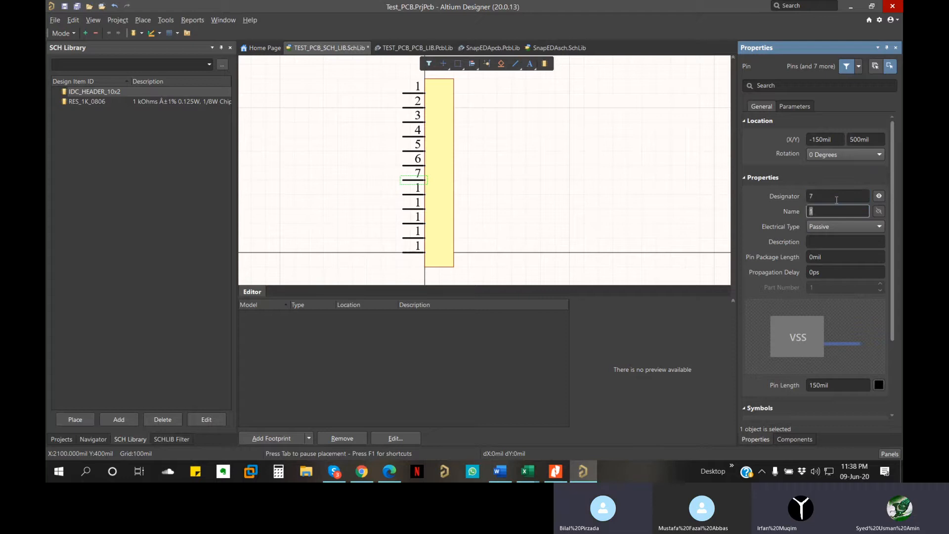
click(413, 196)
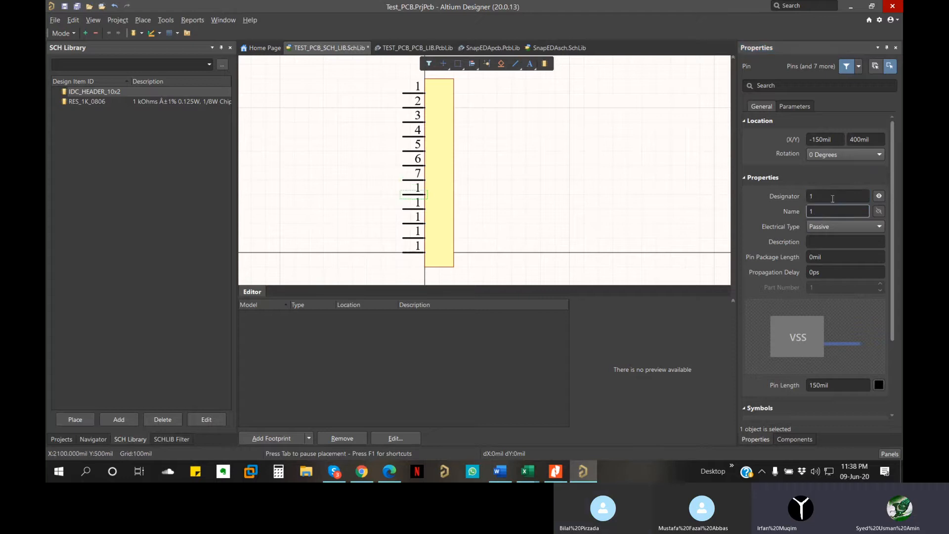
click(843, 196)
text(8)
key(Tab)
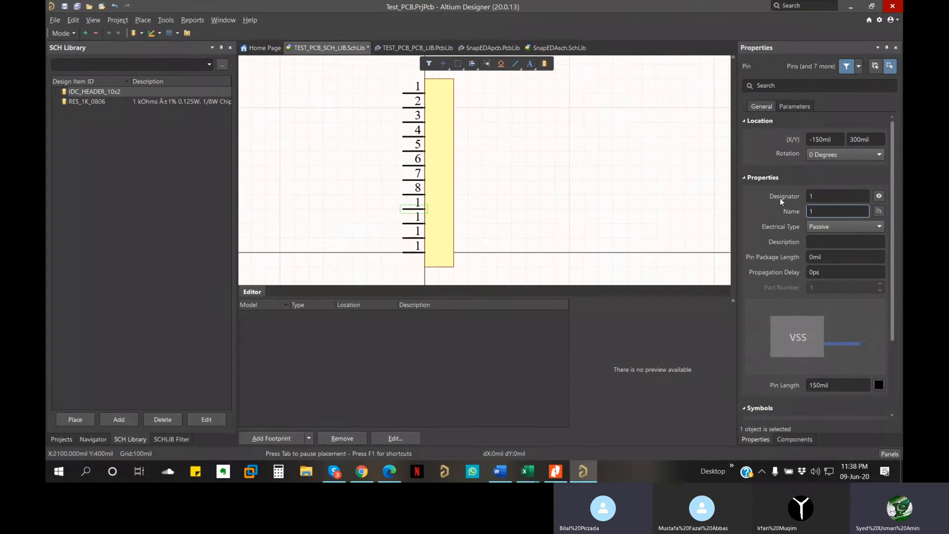
Step: Set the designators and names of the pins at Y 300 mil and Y 200 mil to 9 and 10
click(833, 196)
text(9)
key(Tab)
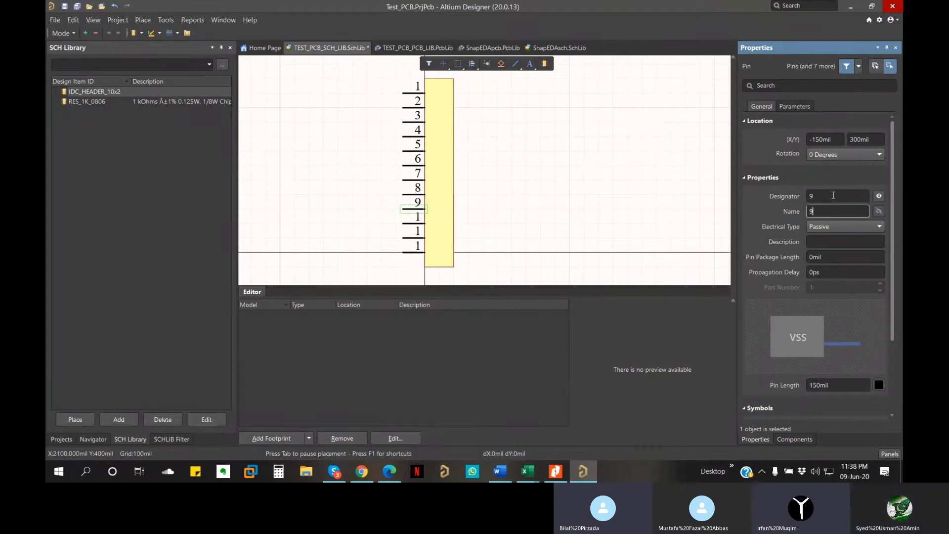
key(Tab)
click(619, 221)
click(414, 224)
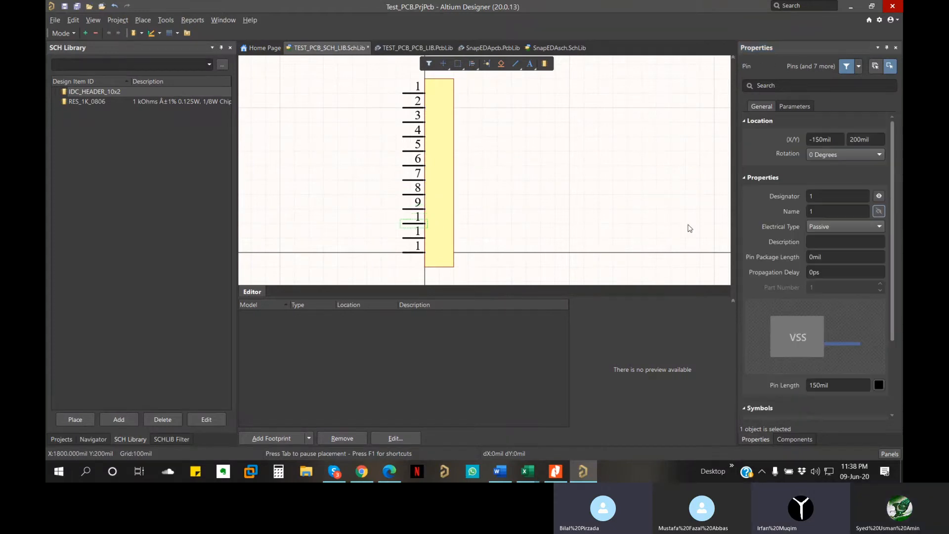
click(835, 195)
text(0)
key(Tab)
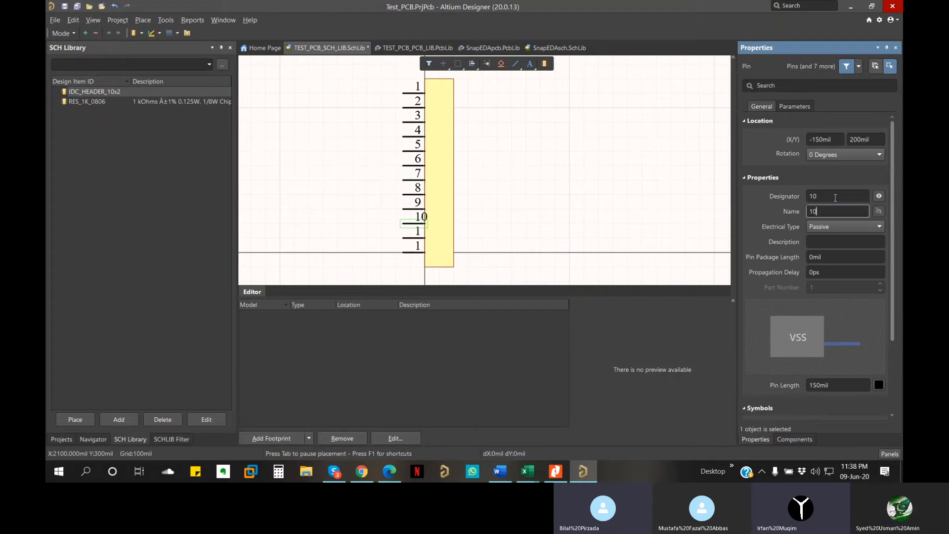
Step: Move the two remaining lower pins labelled 1 to the body's right edge, opposite pins 1 and 2 and facing outward
key(Tab)
click(662, 232)
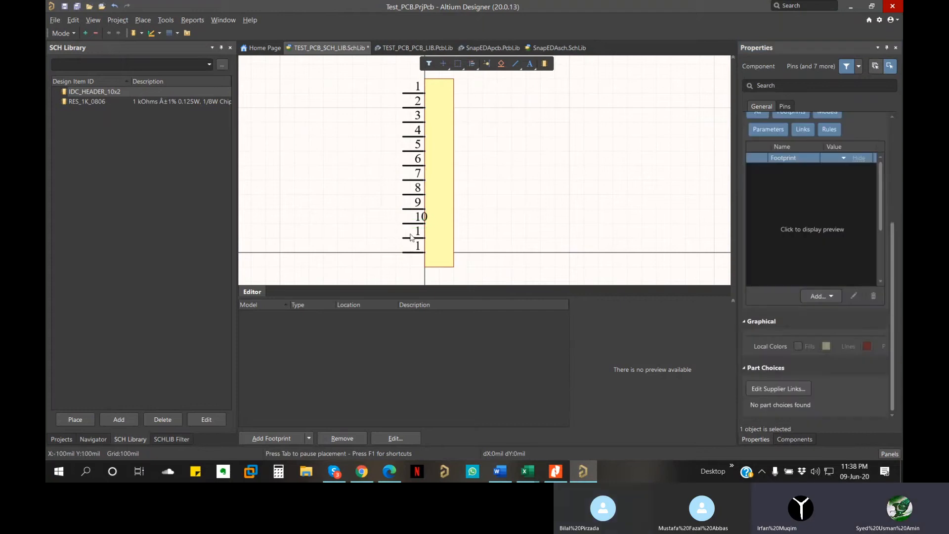
click(410, 252)
drag(410, 253, 453, 93)
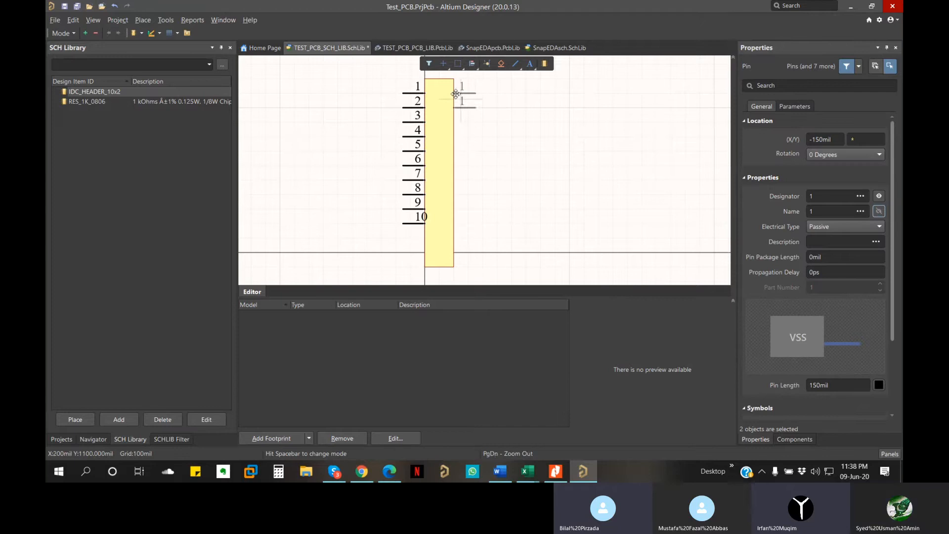
click(544, 136)
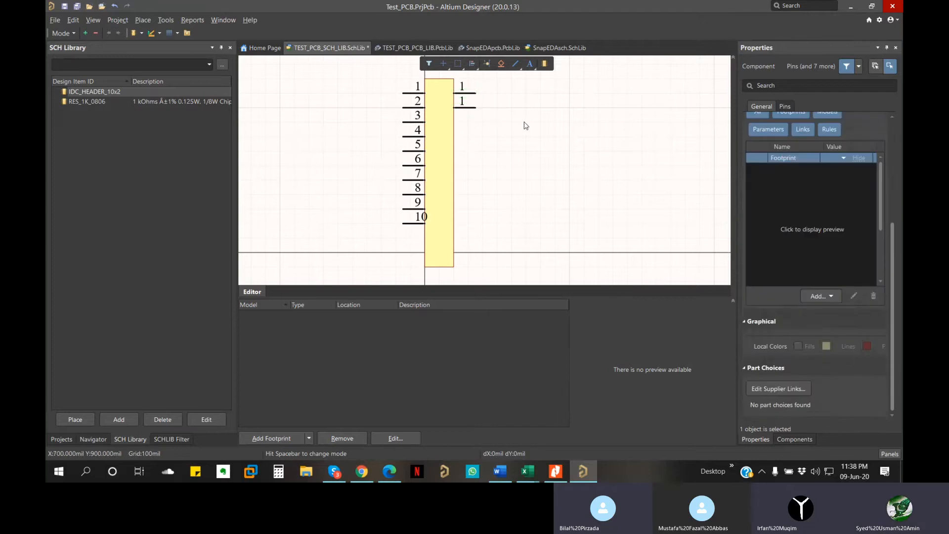
Step: Shorten the yellow body rectangle by raising its lower edge to just below pin 10
click(469, 97)
click(441, 253)
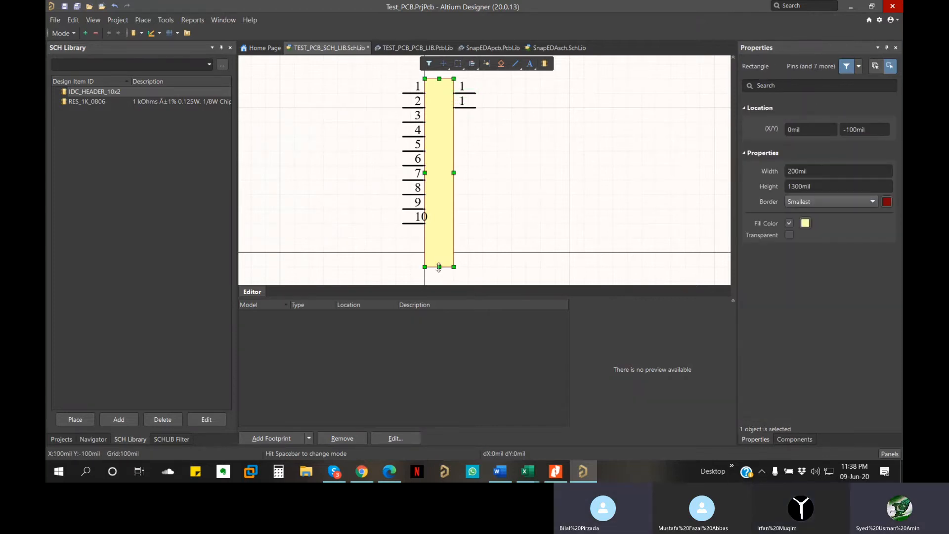
drag(439, 268, 439, 237)
click(492, 145)
Step: Set both the designator and the name of the uppermost right-hand pin to 11
right_drag(492, 144, 481, 177)
click(452, 140)
click(835, 196)
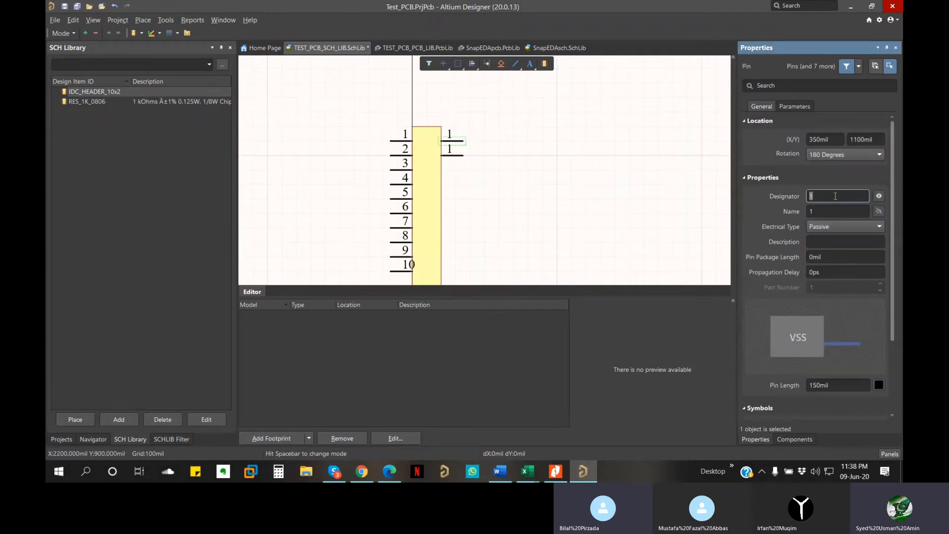
text(11)
click(836, 213)
text(11)
click(574, 208)
right_drag(462, 182, 467, 166)
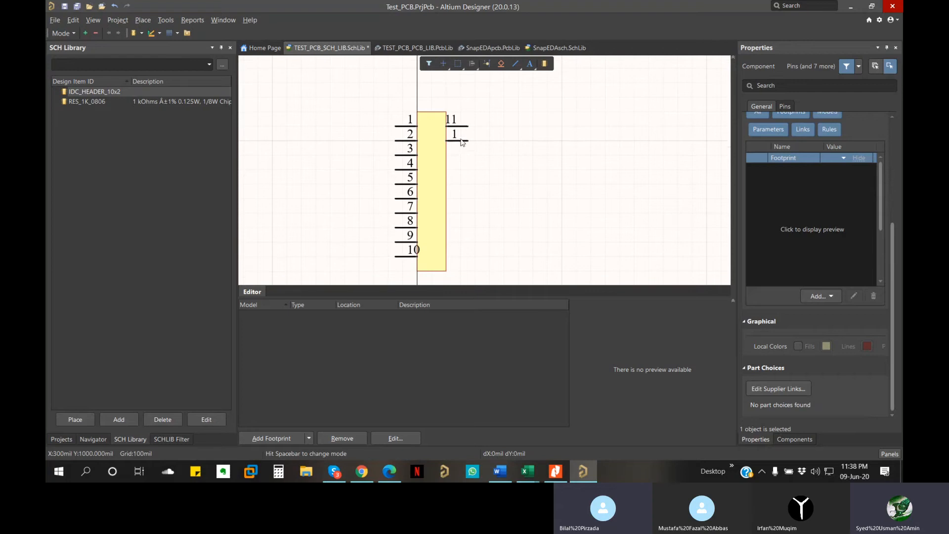
Step: Set both the designator and the name of the second right-hand pin to 12
click(462, 142)
click(831, 196)
text(2)
click(835, 211)
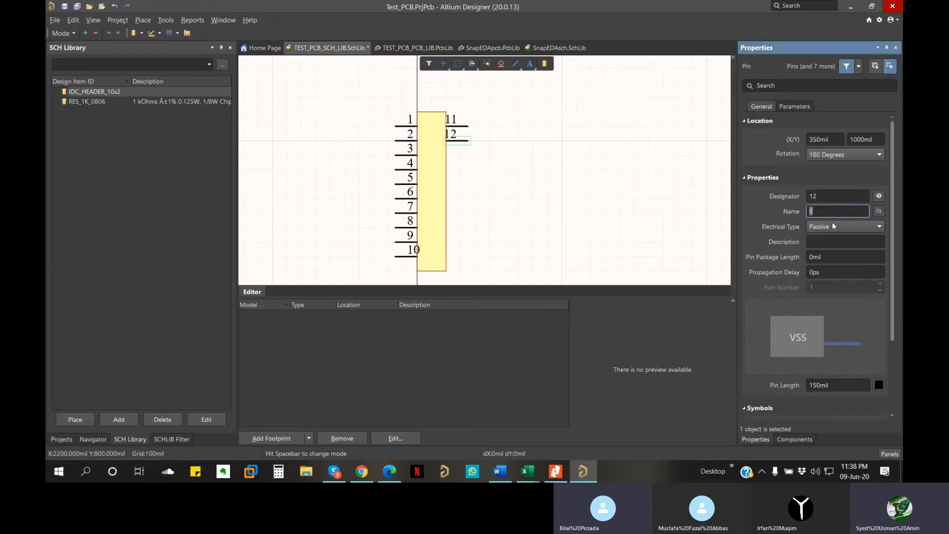
text(2)
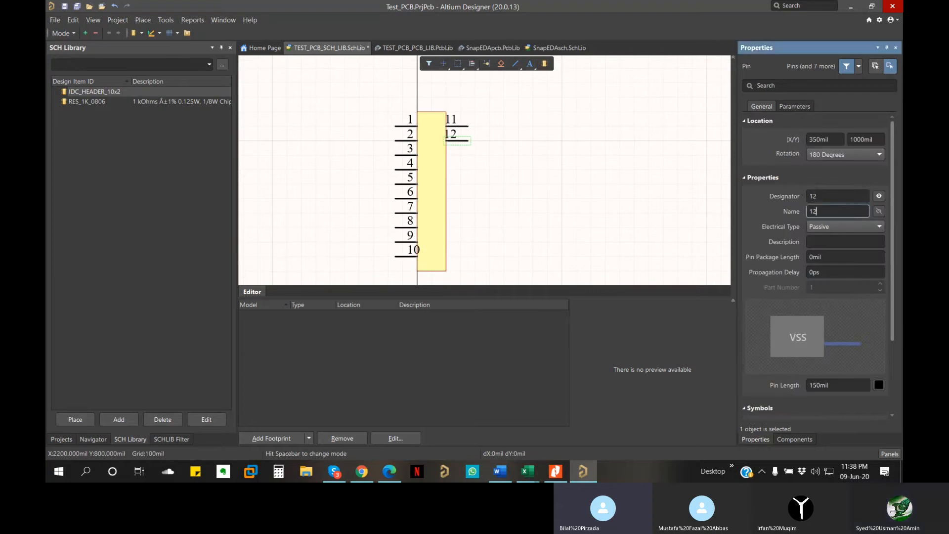
click(469, 185)
Step: Copy pins 3 to 10, rotate the copies 180 degrees and place them on the body's right edge below pin 12
drag(490, 117, 451, 152)
click(494, 181)
drag(375, 149, 451, 268)
key(ctrl+c)
key(ctrl+v)
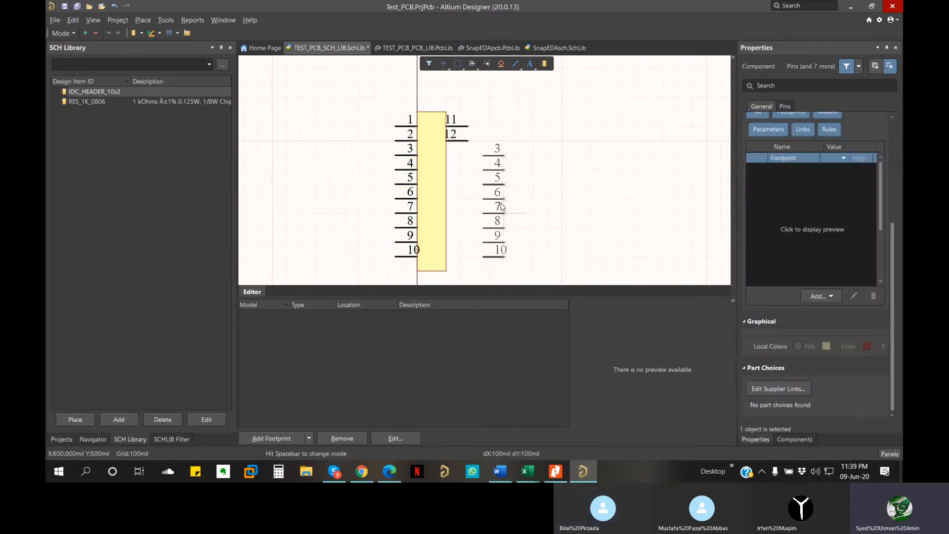
key(space)
key(space)
key(space)
key(space)
key(space)
key(space)
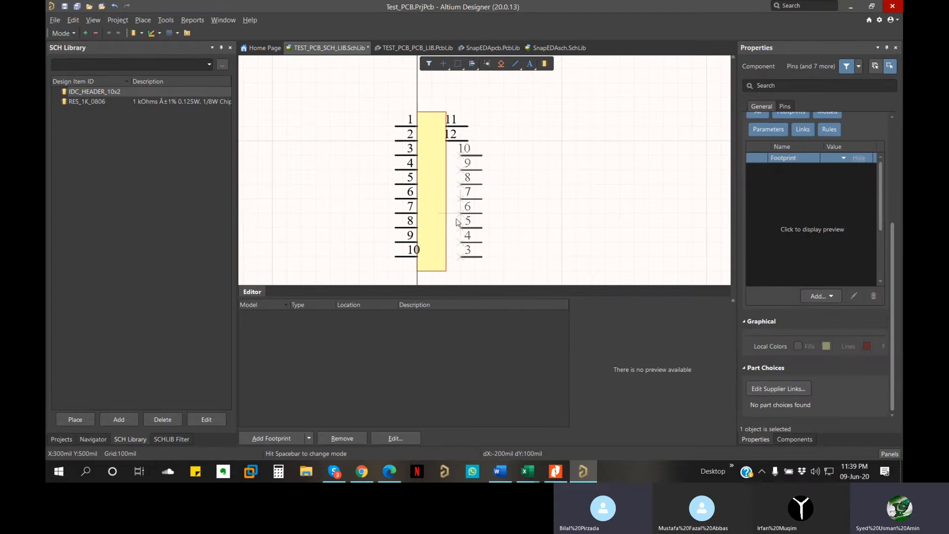
click(447, 221)
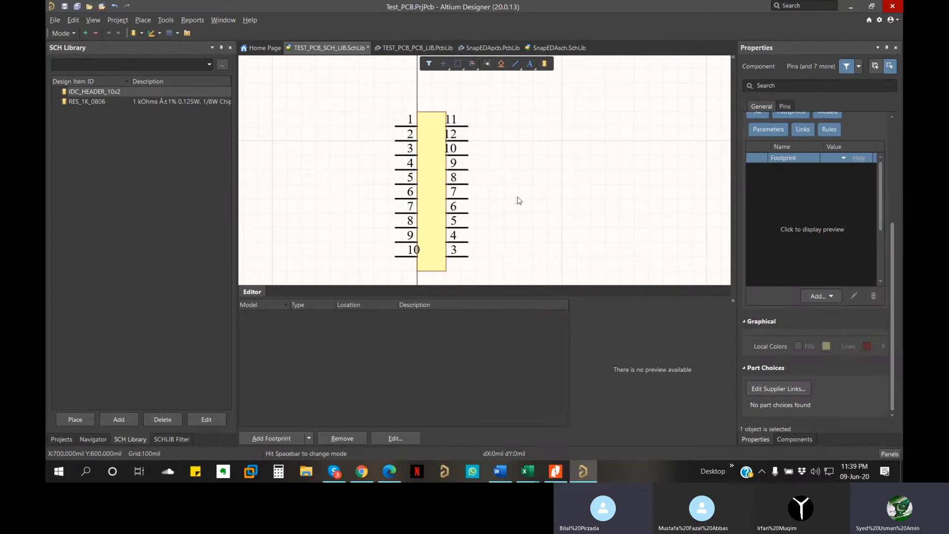
Step: Renumber the third and fourth right-hand pins as 13 and 14, in both designator and name
click(452, 150)
double_click(835, 196)
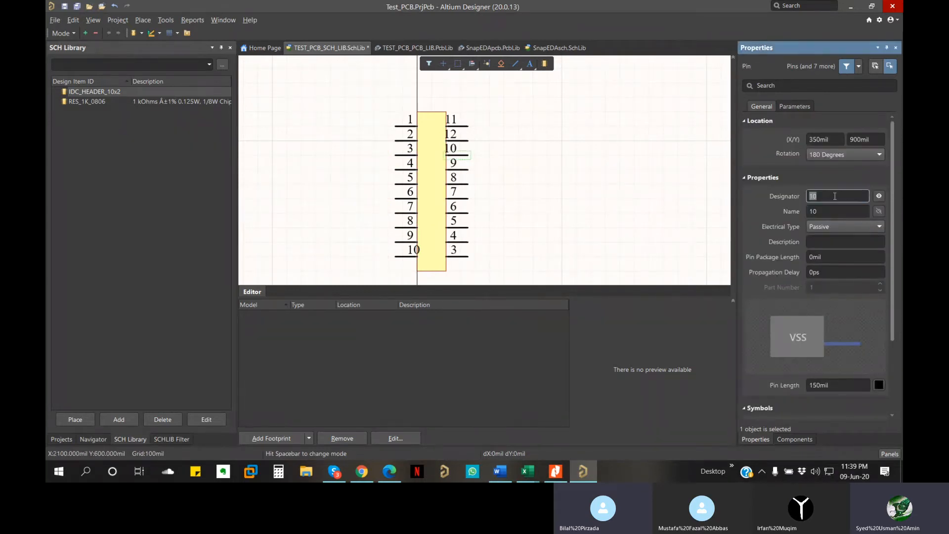
key(Return)
click(483, 173)
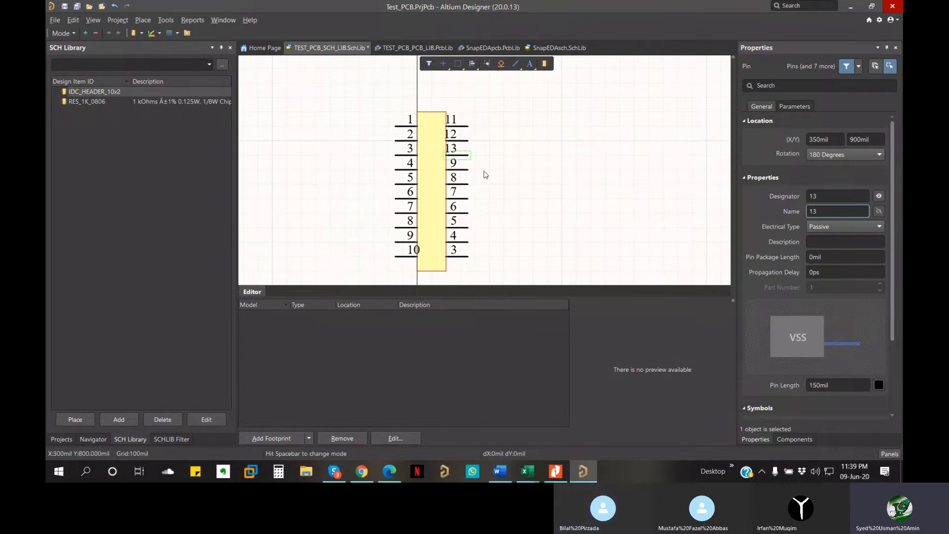
click(482, 173)
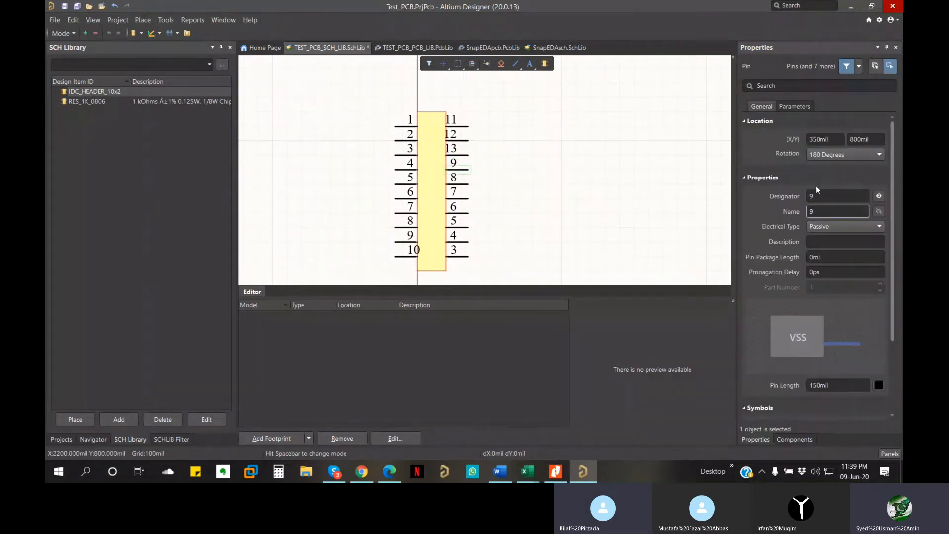
double_click(835, 195)
text(14)
key(Tab)
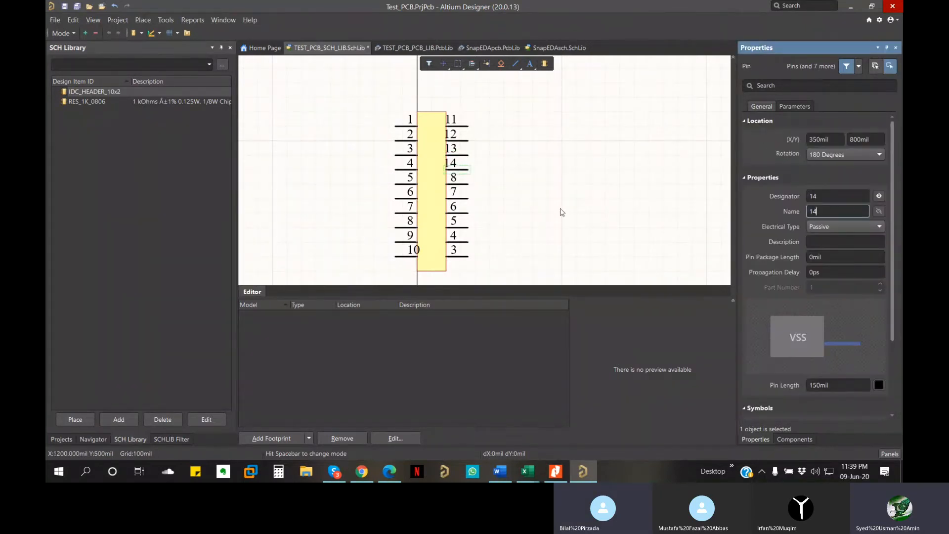
click(475, 186)
Step: Set both the designator and the name of the fifth right-hand pin to 15
click(475, 186)
double_click(840, 196)
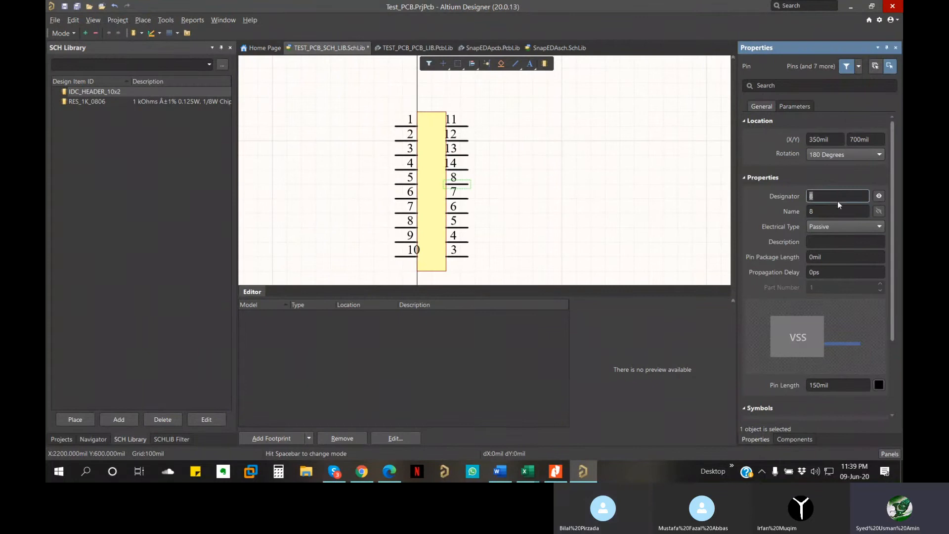
text(15)
key(Tab)
text(15)
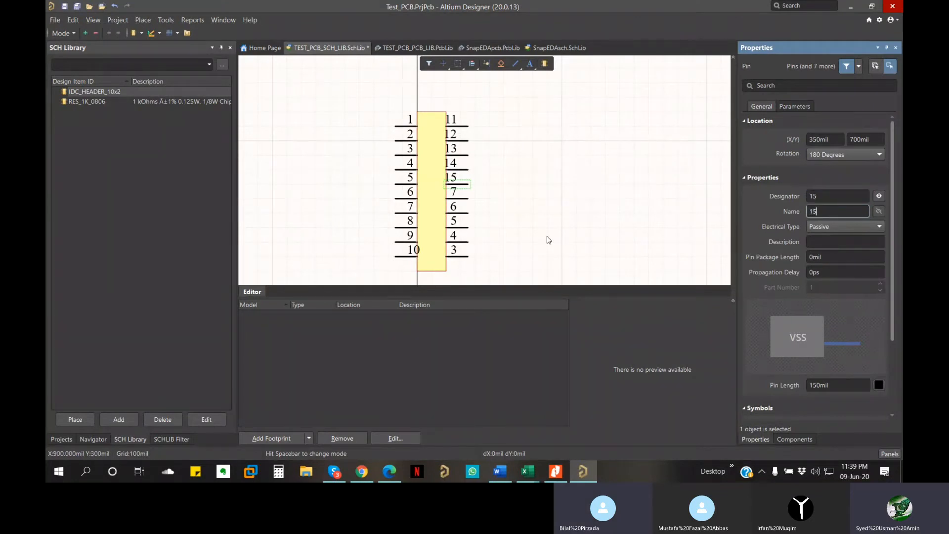
Step: Set both the designator and the name of the sixth right-hand pin to 16
click(463, 199)
double_click(822, 196)
text(16)
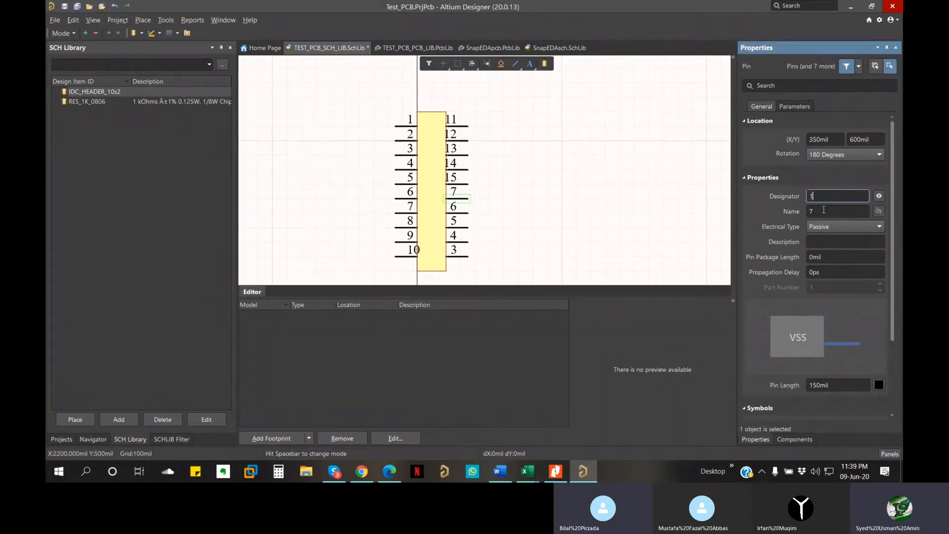
key(Tab)
text(16)
click(623, 223)
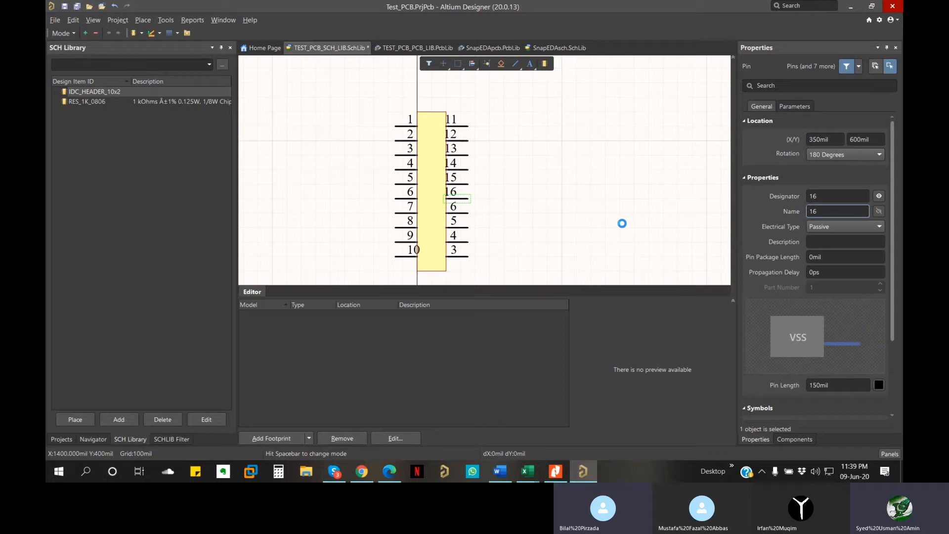
Step: Set both the designator and the name of the sixth right-hand pin to 17
click(462, 200)
double_click(836, 197)
text(17)
key(Tab)
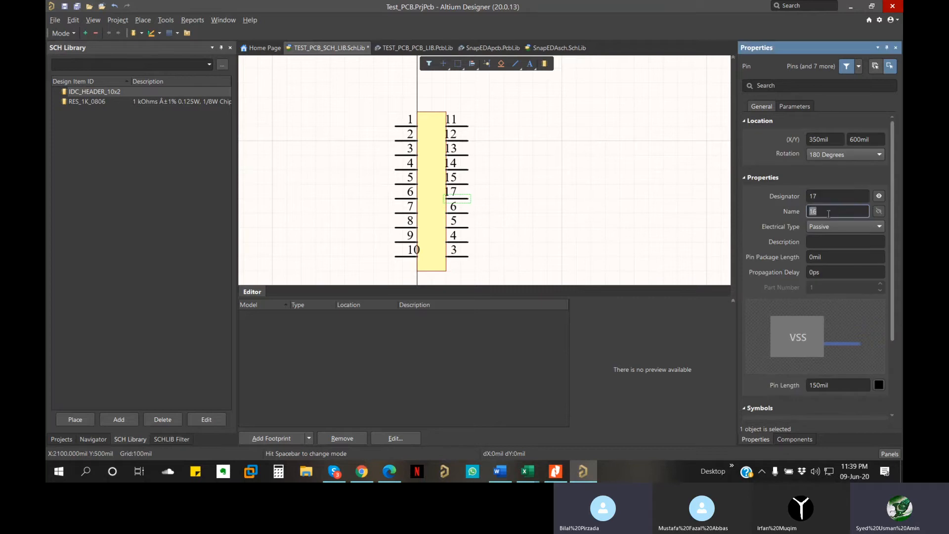
text(17)
click(604, 229)
Step: Set both the designator and the name of the seventh right-hand pin to 18
click(463, 214)
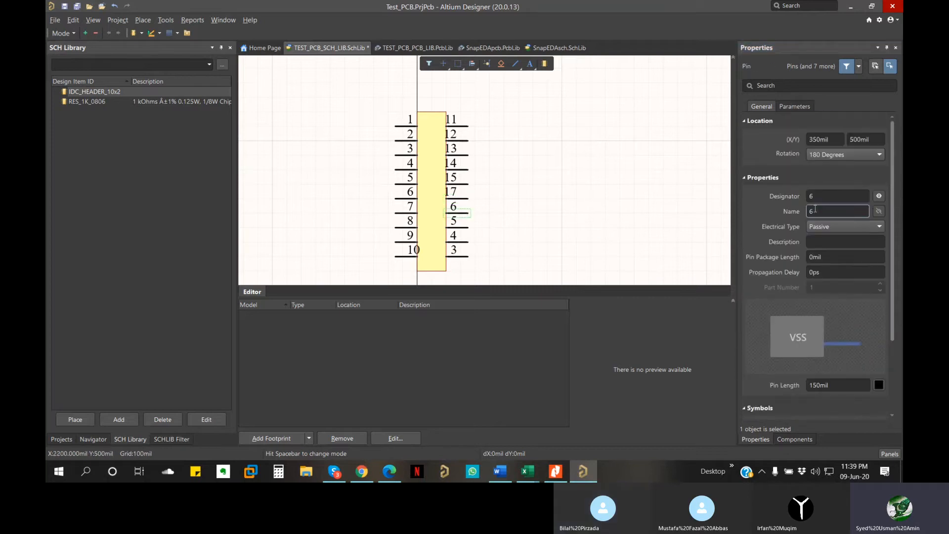
double_click(836, 197)
text(18)
key(Tab)
text(18)
click(596, 238)
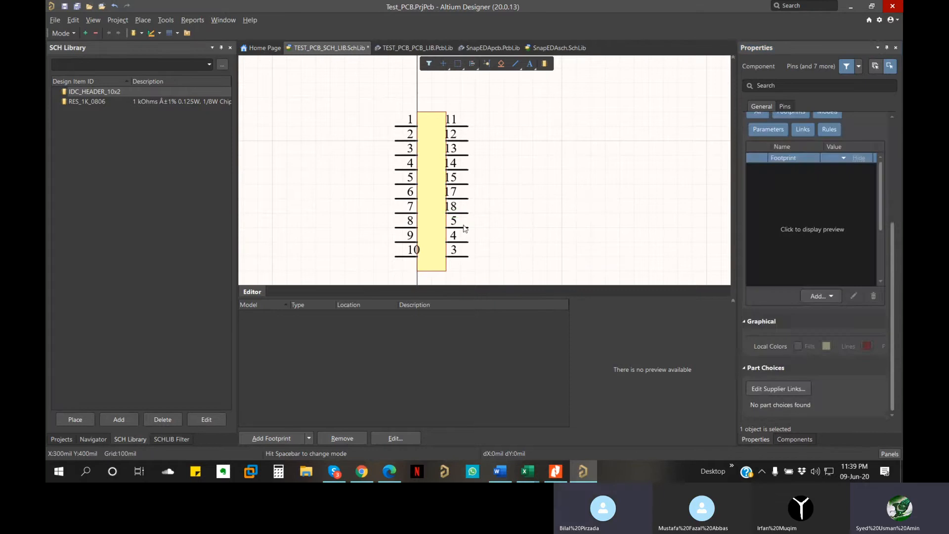
Step: Set both the designator and the name of the eighth right-hand pin to 19
click(463, 228)
double_click(832, 197)
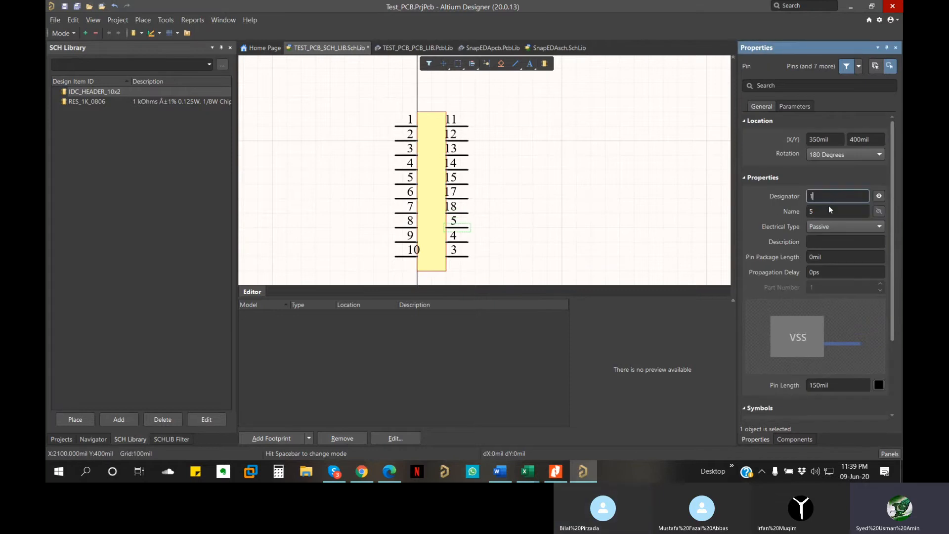
text(19)
key(Tab)
text(19)
click(549, 229)
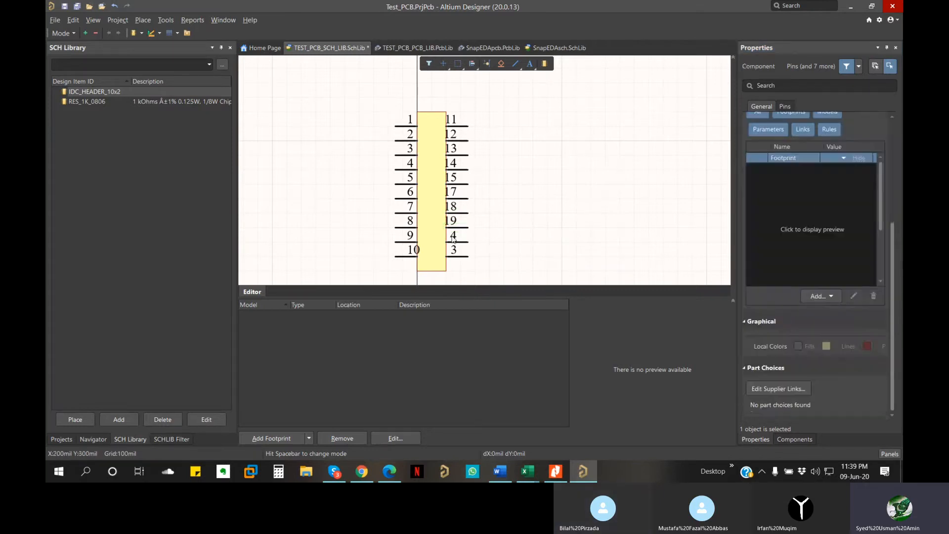
Step: Renumber the ninth right-hand pin, directly below pin 19, as 20
click(467, 241)
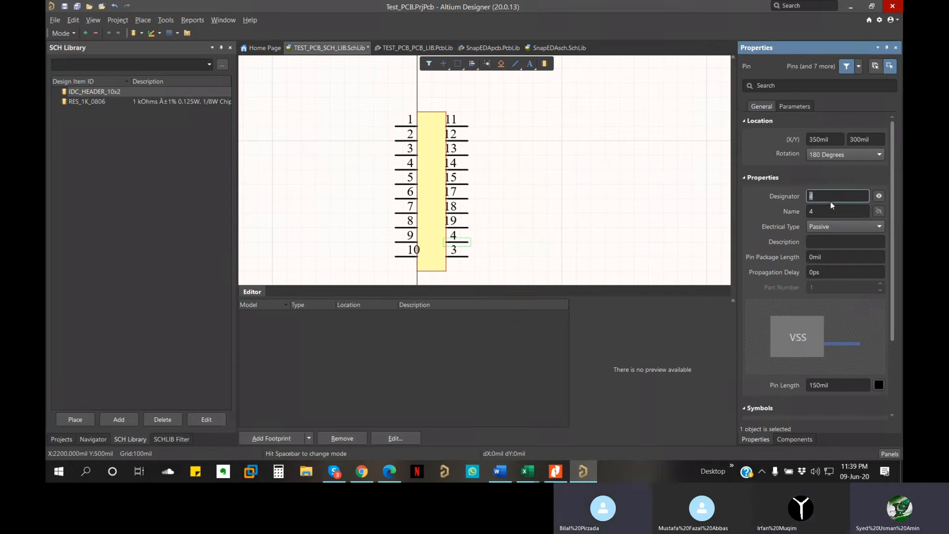
text(20)
click(828, 211)
click(608, 171)
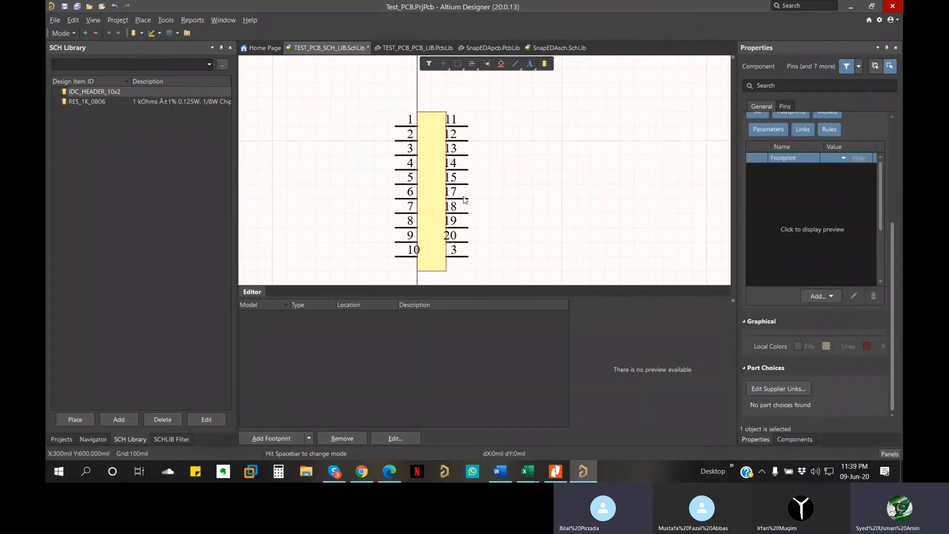
Step: Set both the designator and the name of the lowest right-hand pin to 16
click(458, 256)
click(839, 196)
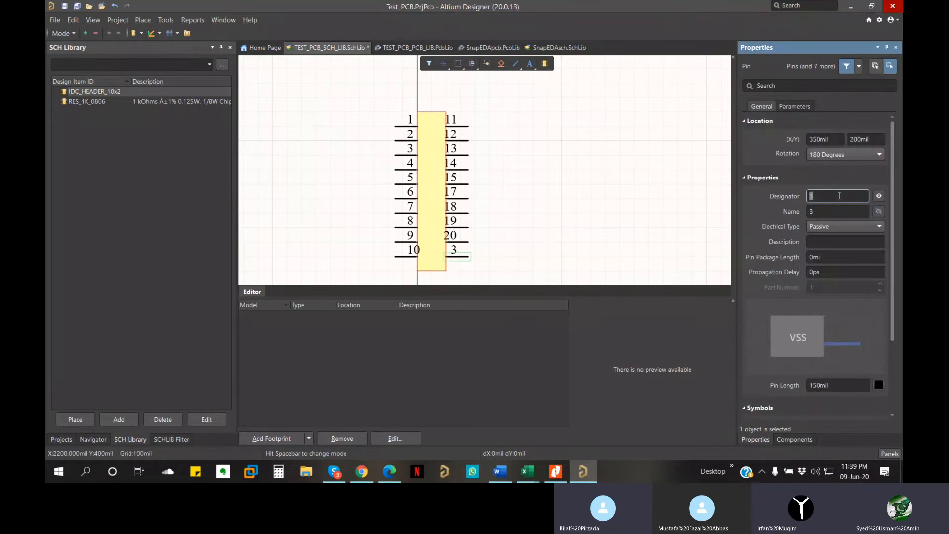
text(16)
key(Tab)
text(16)
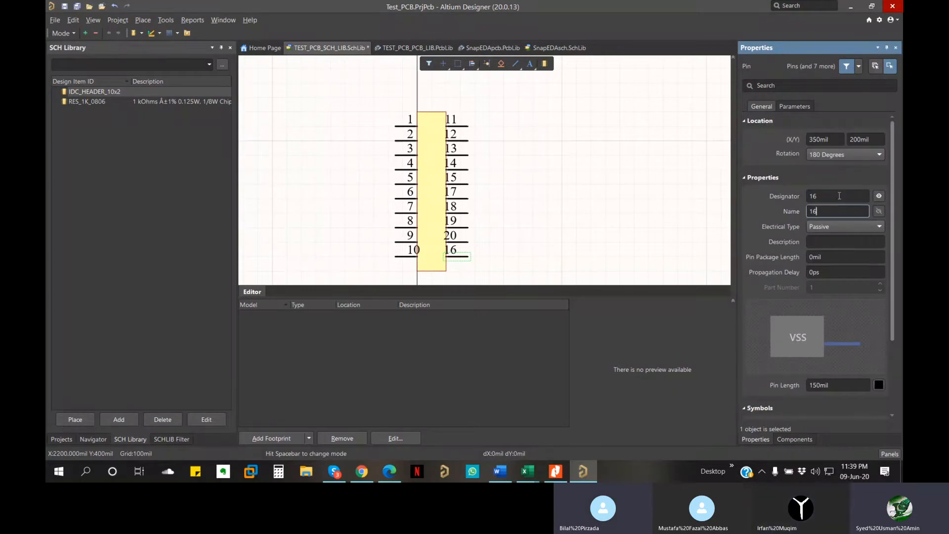
click(571, 222)
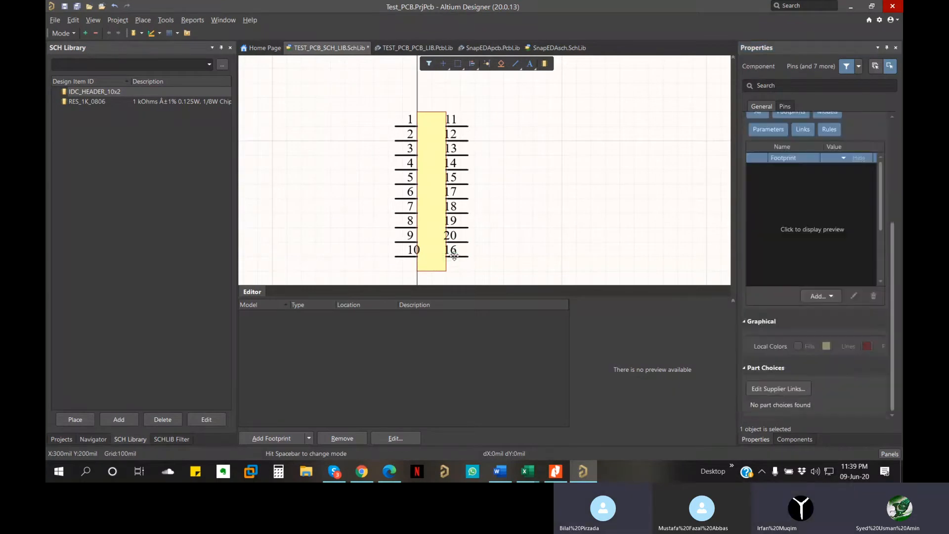
Step: Shift pins 17 to 20 down by one position and place pin 16 in the gap between pins 15 and 17
click(458, 256)
mouse_move(458, 256)
mouse_down()
mouse_move(511, 188)
mouse_move(530, 184)
mouse_move(435, 263)
mouse_move(439, 255)
mouse_move(448, 261)
mouse_up()
click(476, 193)
click(463, 200)
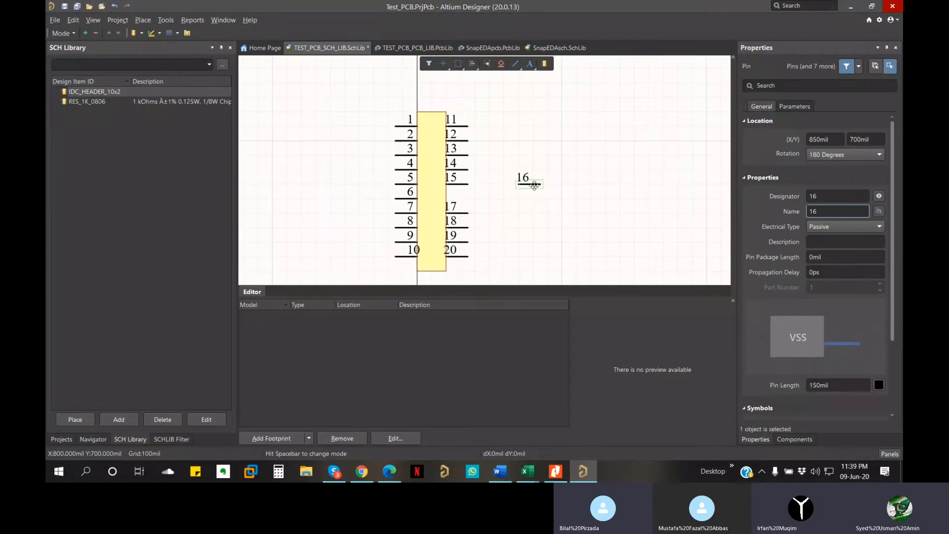
drag(534, 183, 464, 204)
click(511, 208)
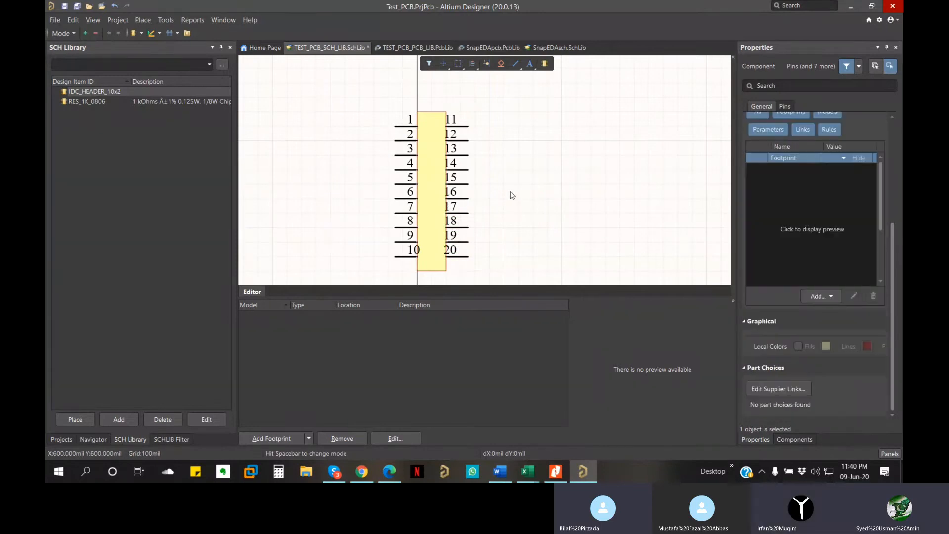
Step: Move the whole header symbol so its body's lower-left corner sits on the origin, and save the schematic library
mouse_move(511, 221)
right_down()
mouse_move(503, 163)
mouse_move(509, 201)
right_up()
drag(364, 74, 491, 266)
drag(435, 228, 437, 243)
click(523, 216)
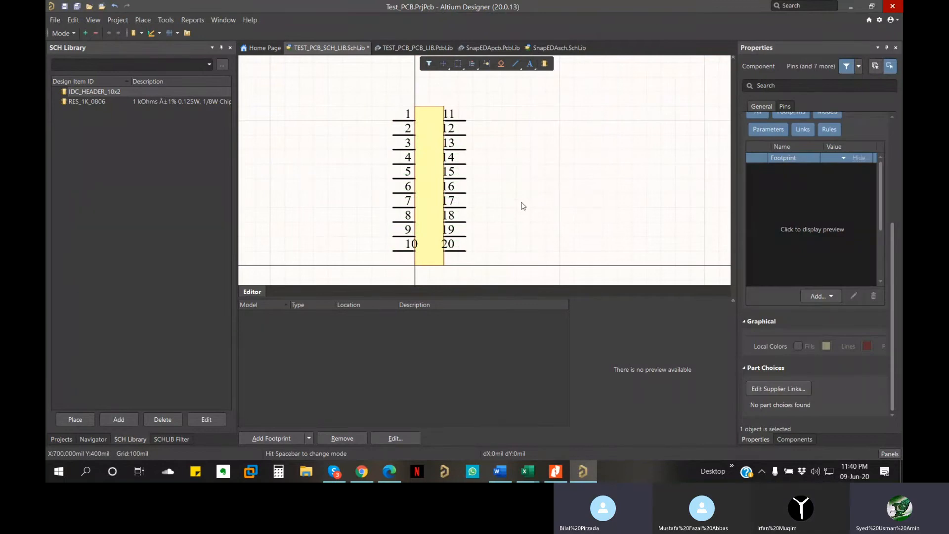
click(803, 221)
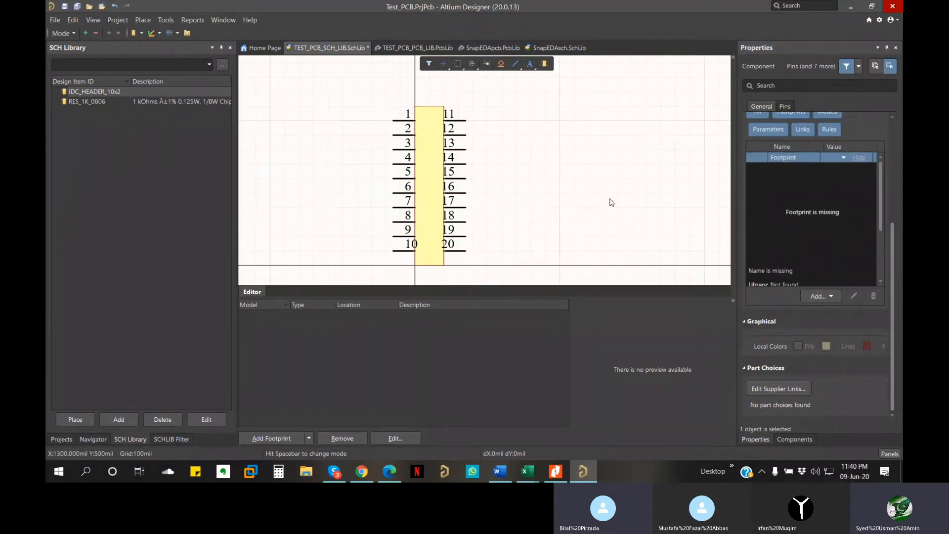
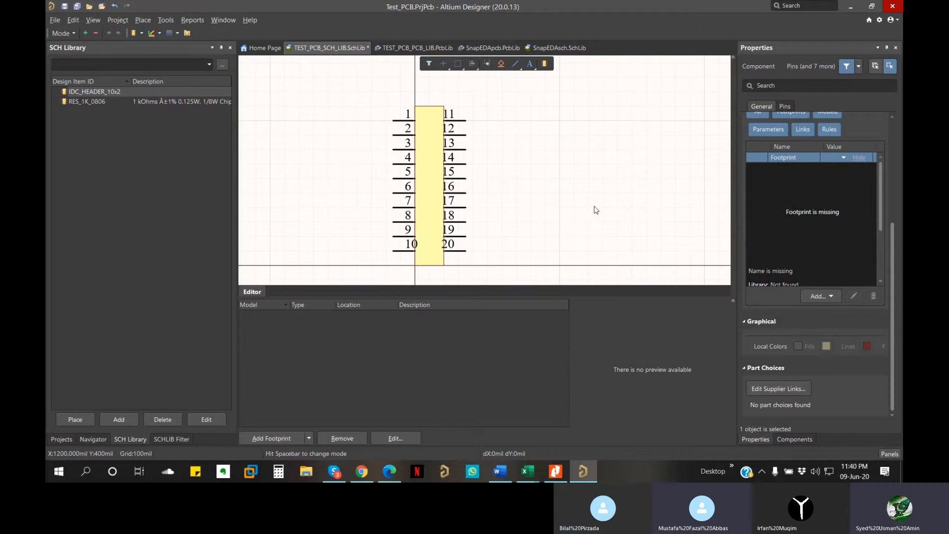
key(ctrl+s)
click(782, 389)
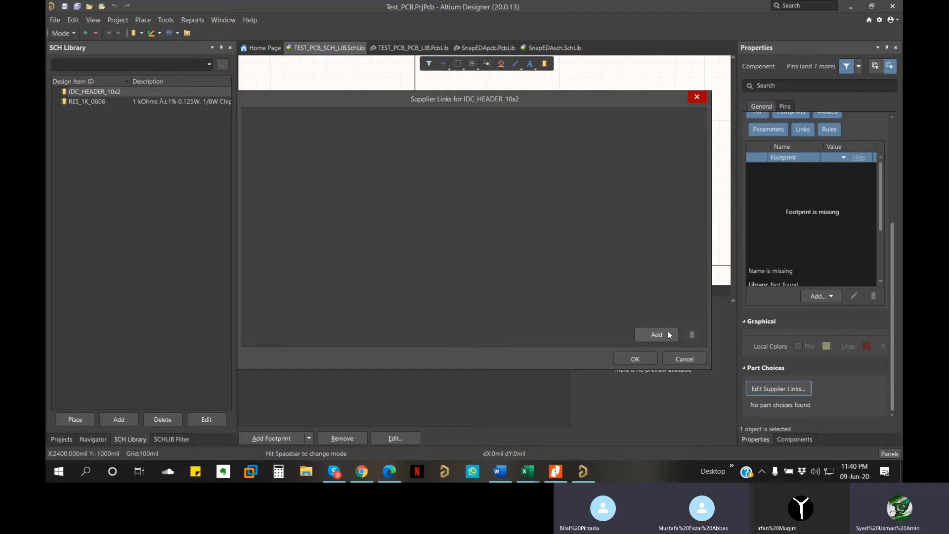
key(Escape)
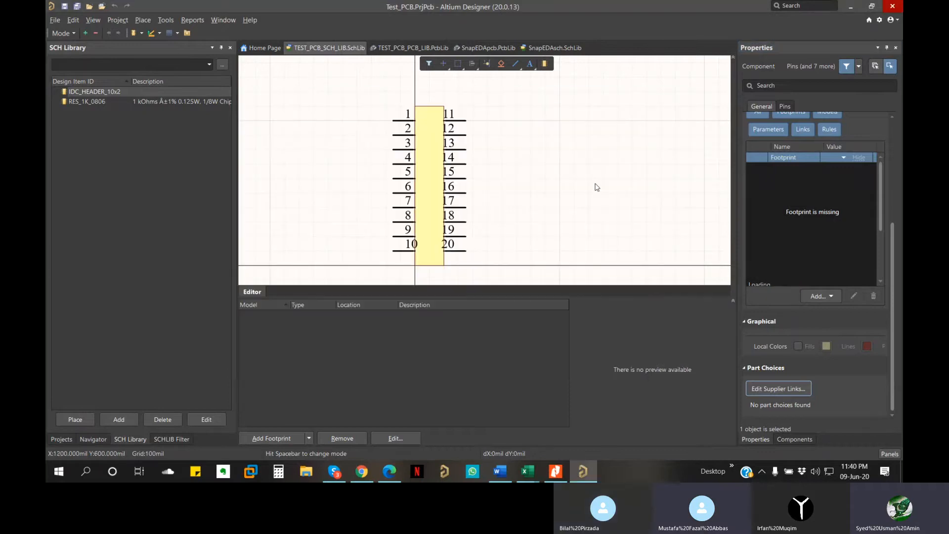
click(439, 205)
click(547, 239)
click(429, 197)
click(516, 199)
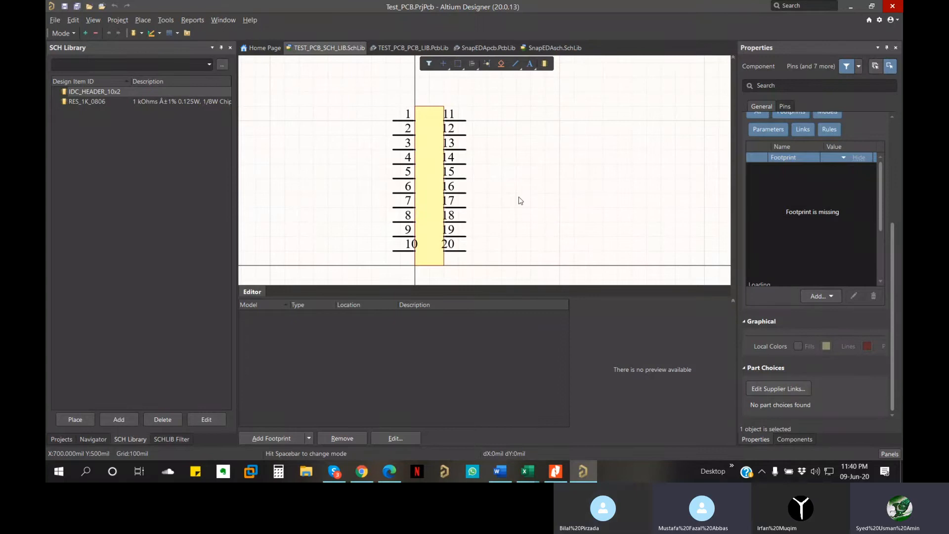
click(429, 235)
click(516, 225)
click(427, 227)
click(516, 201)
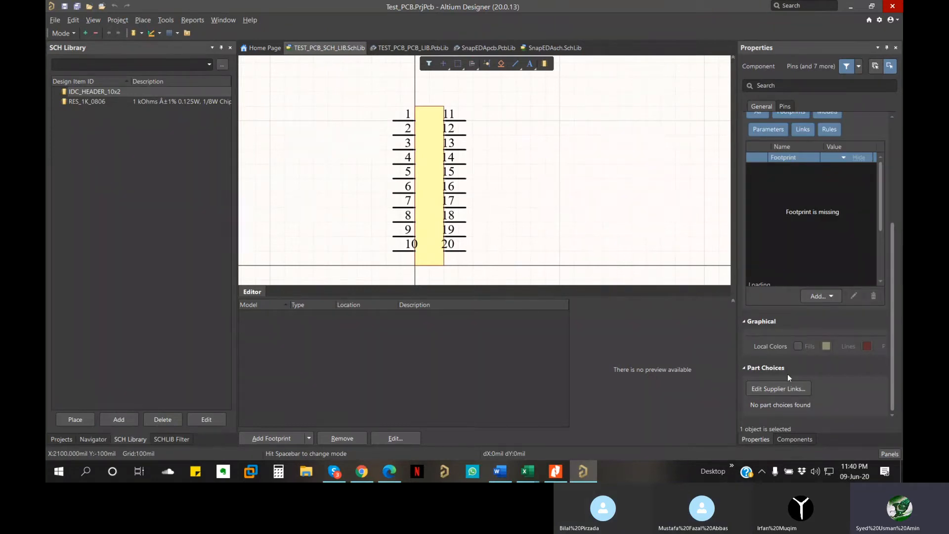
Step: Open the supplier links of IDC_HEADER_10x2, switch to the browser and copy the Digi-Key part number 39-XG4C2031BYOMZ-ND from the product page
click(786, 390)
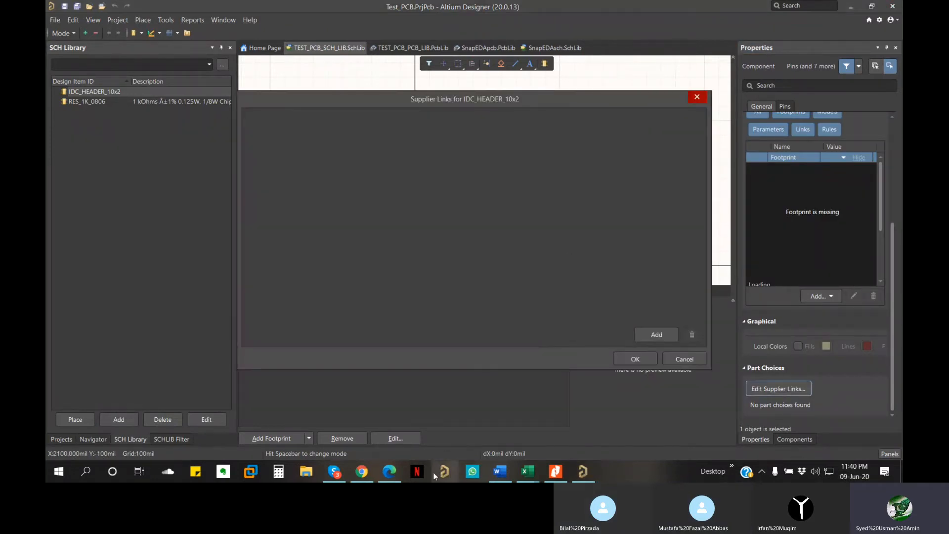
click(397, 473)
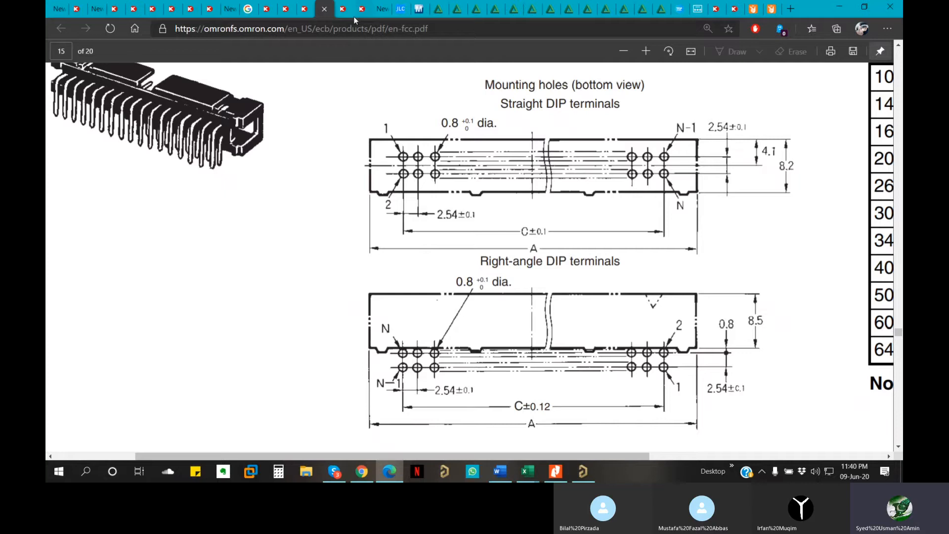
click(303, 9)
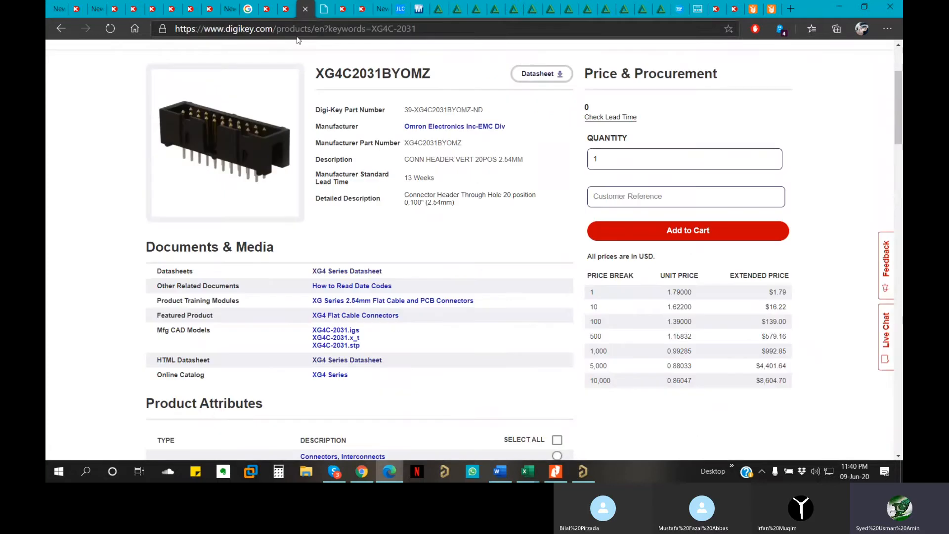
triple_click(465, 110)
key(ctrl+c)
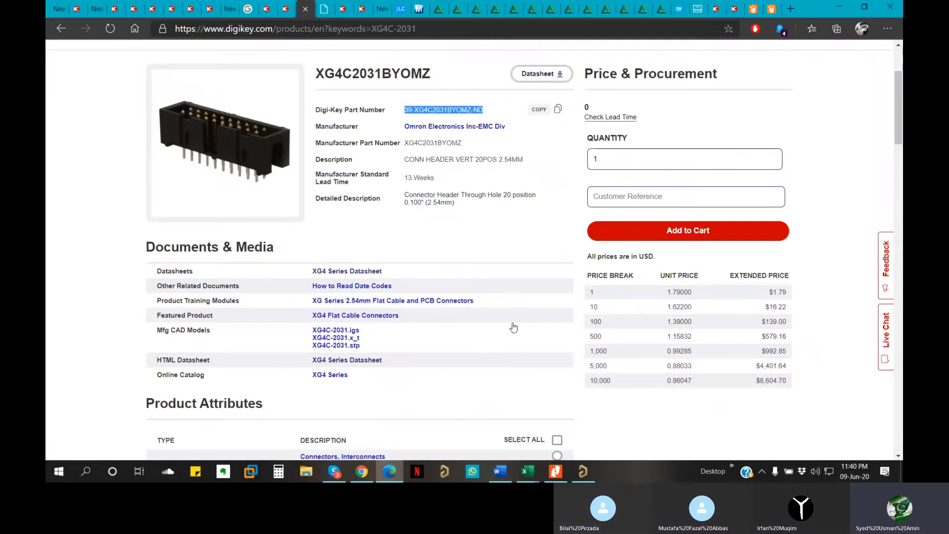
Step: Back in Altium Designer, start adding a supplier link and search for the copied part number 39-XG4C2031BYOMZ-ND
click(396, 471)
click(646, 337)
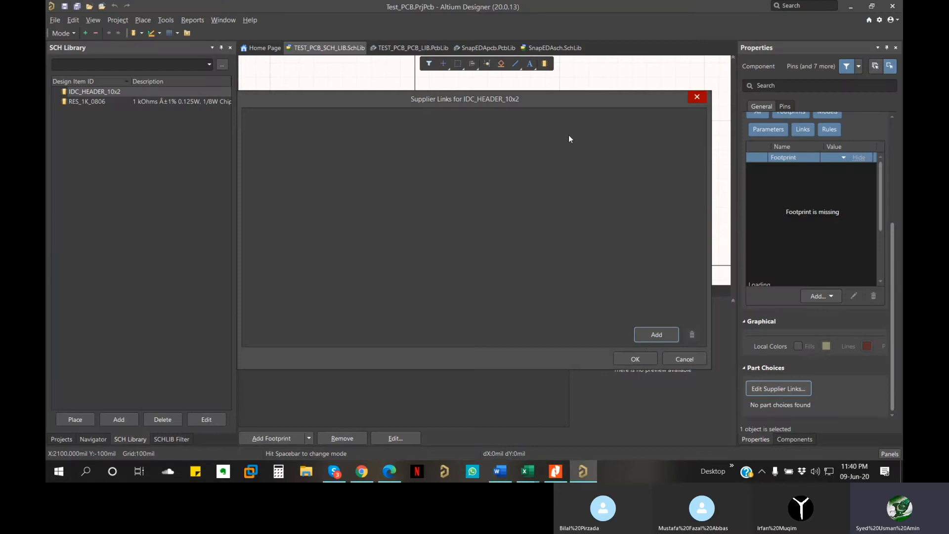
click(557, 59)
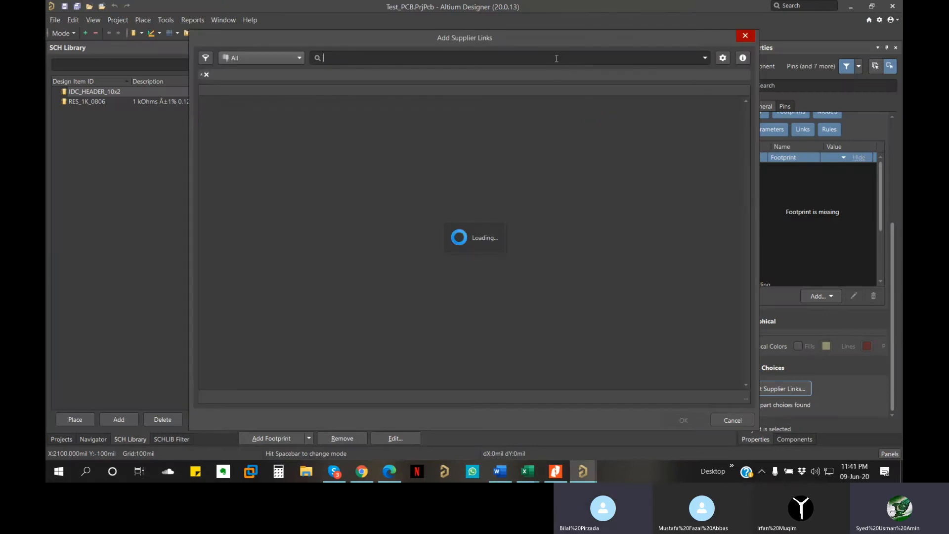
key(ctrl+v)
key(Return)
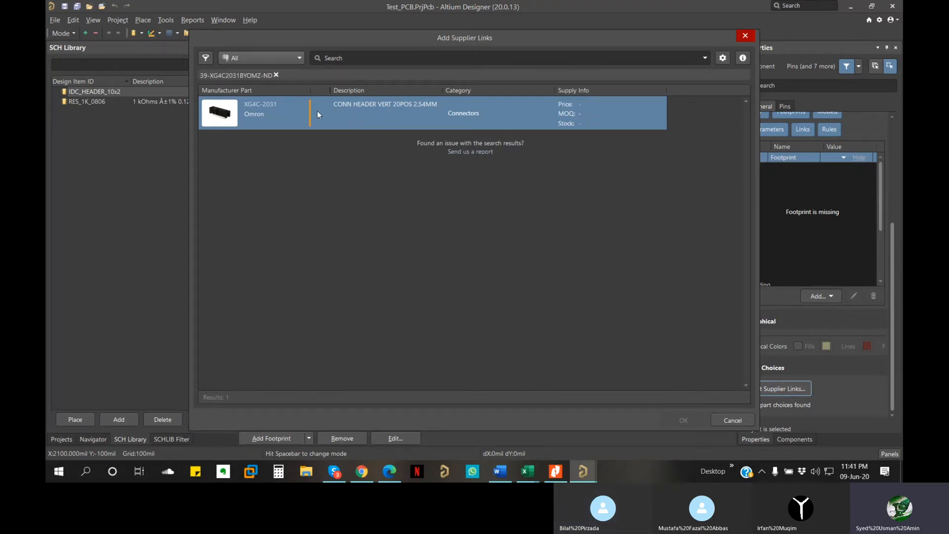
Step: Repeat the supplier search for 39-XG4C2031BYOMZ-ND from a cleared search, and clear it again
right_click(226, 118)
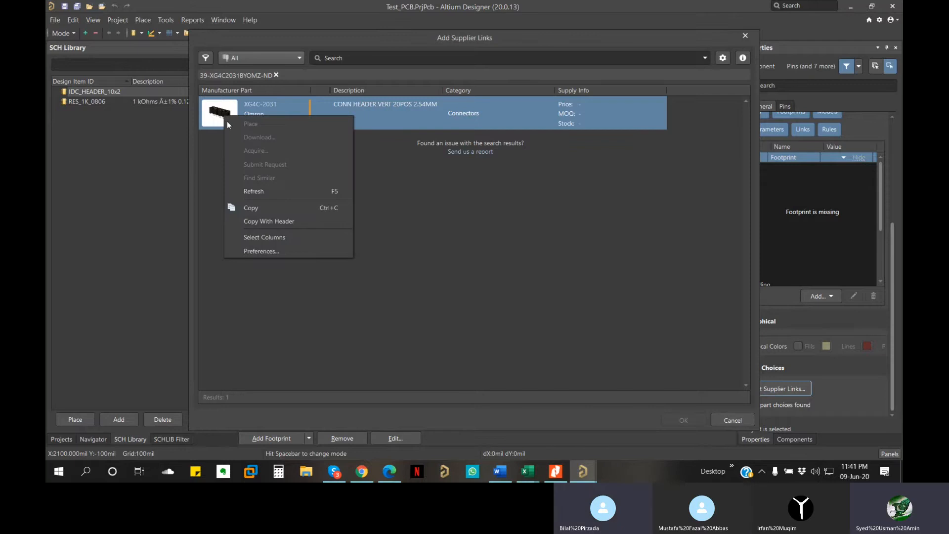
click(429, 180)
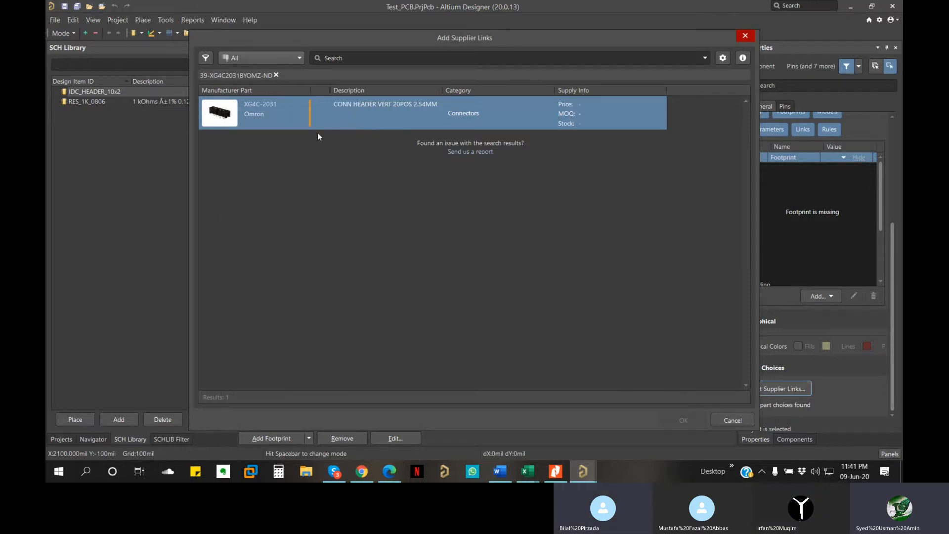
click(365, 59)
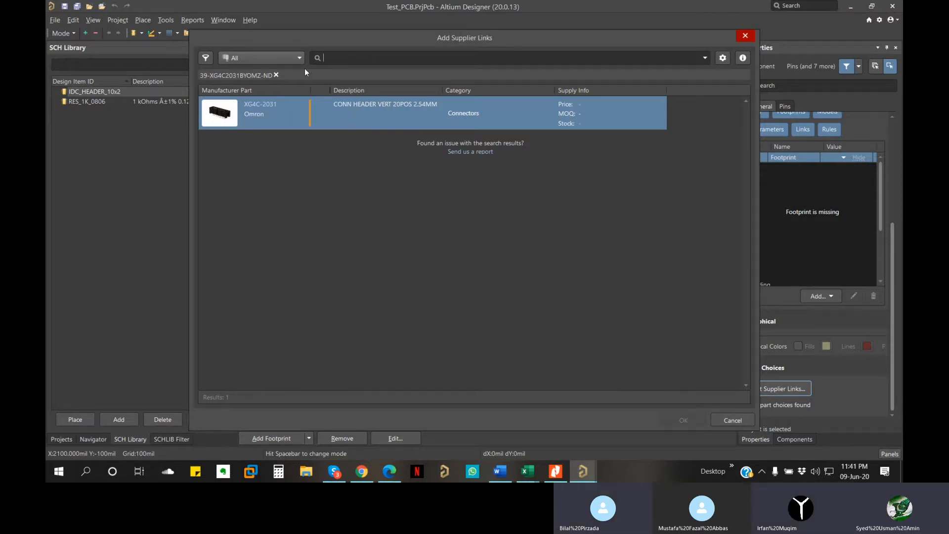
click(276, 75)
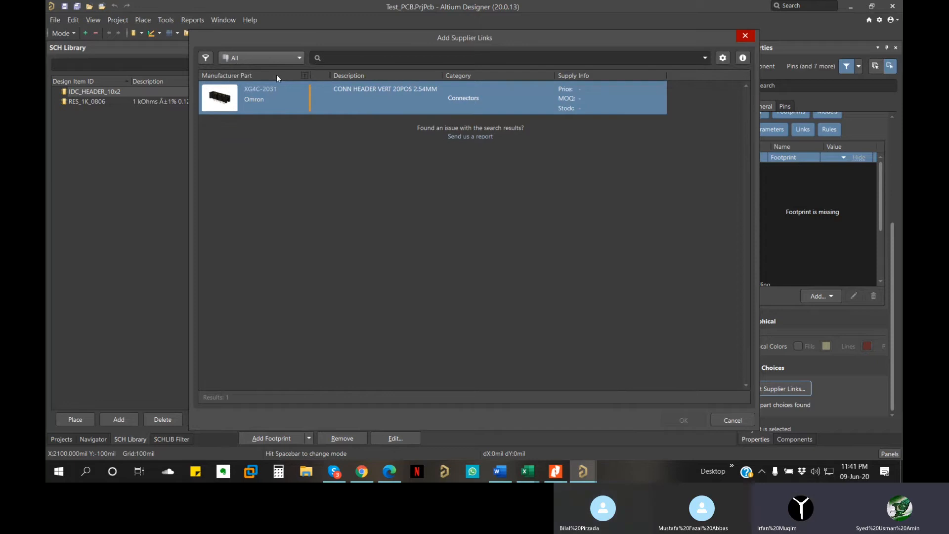
key(ctrl+v)
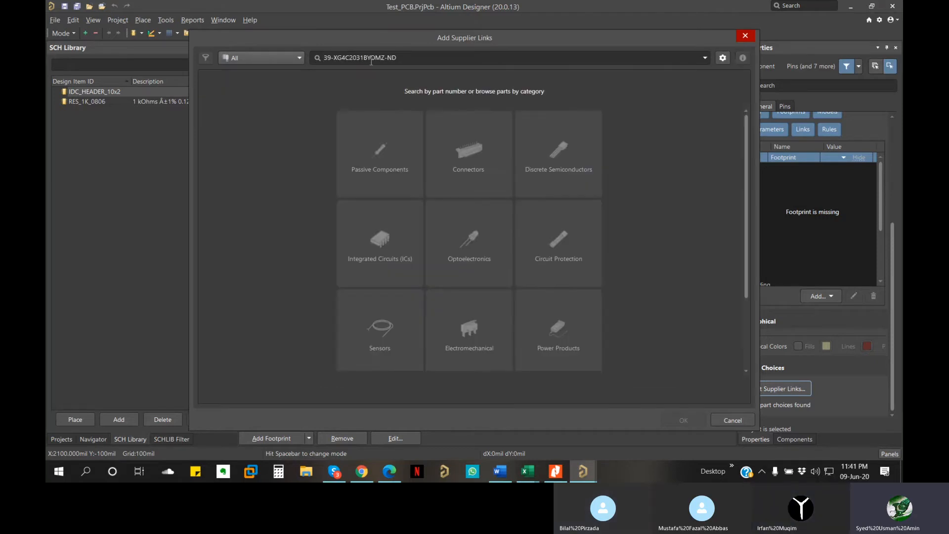
key(Return)
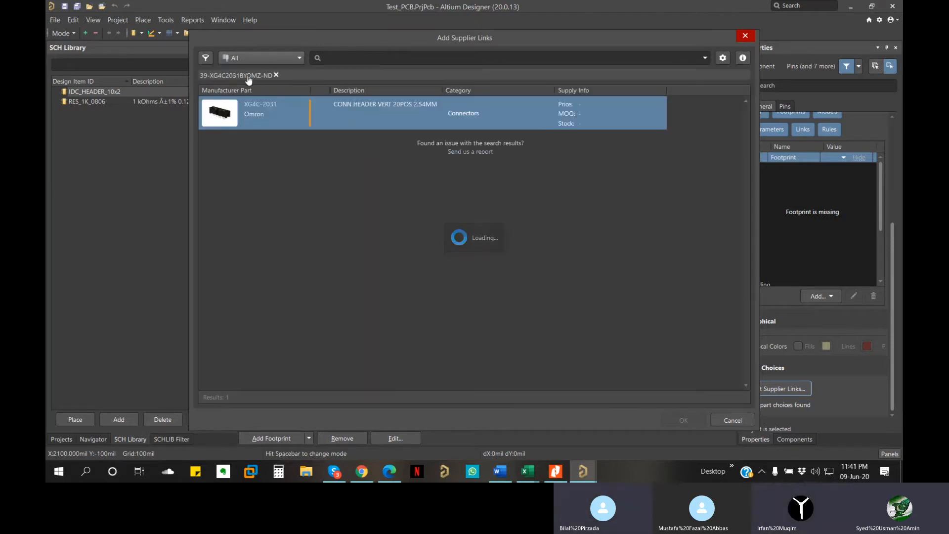
click(277, 75)
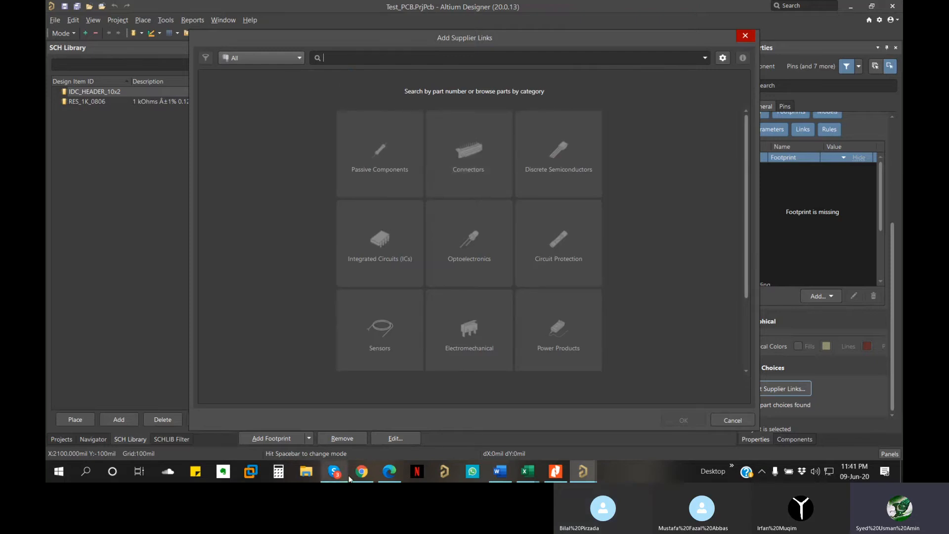
Step: Check the stock of XG4C2031BYOMZ on its Digi-Key page in the browser, and leave the header's supplier links without adding one
click(390, 473)
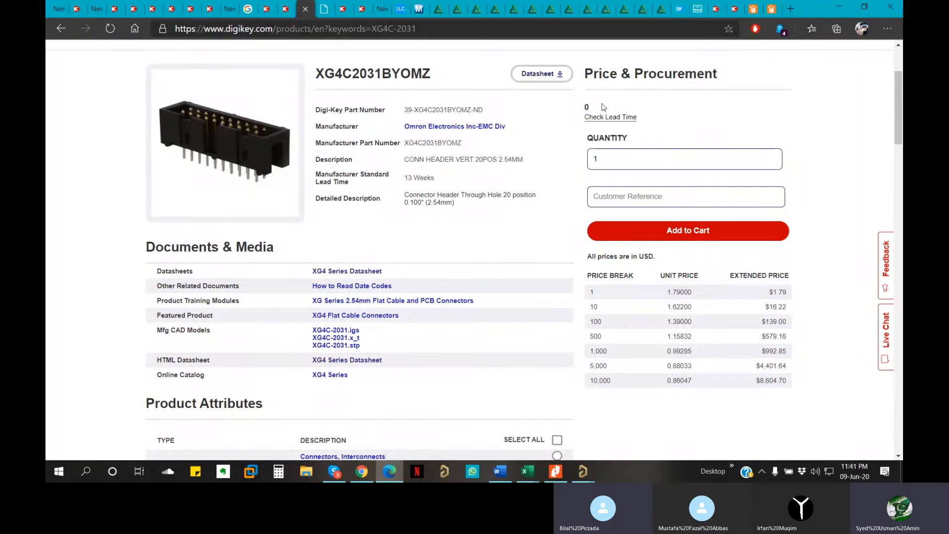
drag(588, 107, 578, 121)
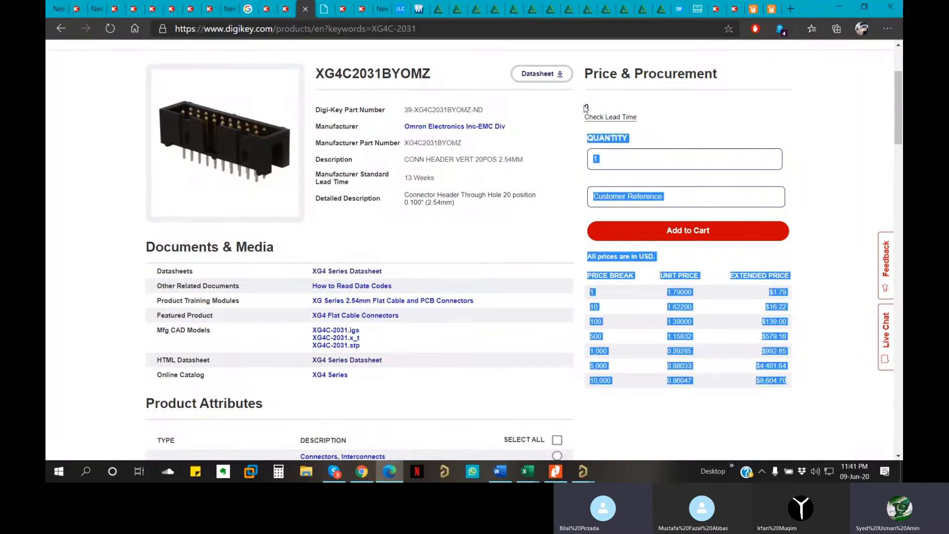
click(601, 104)
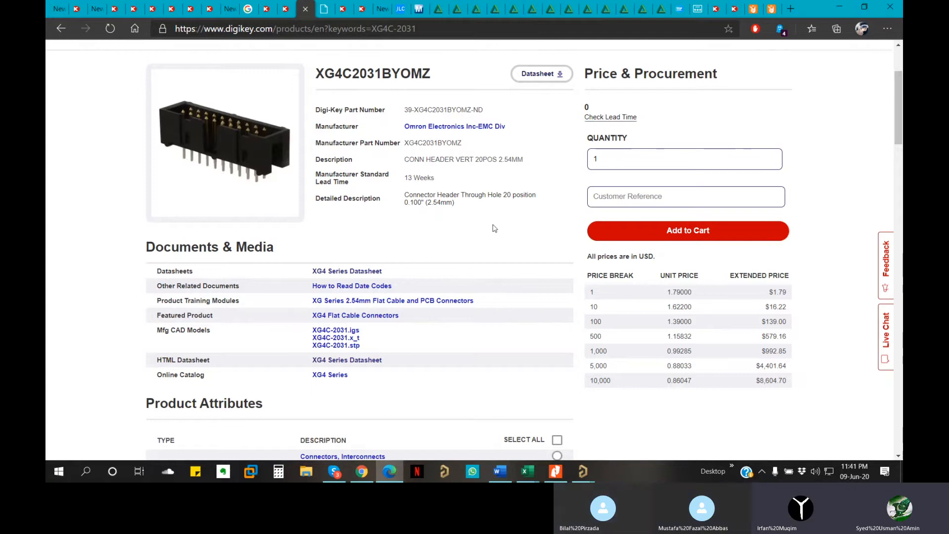
scroll(470, 249, up, 3)
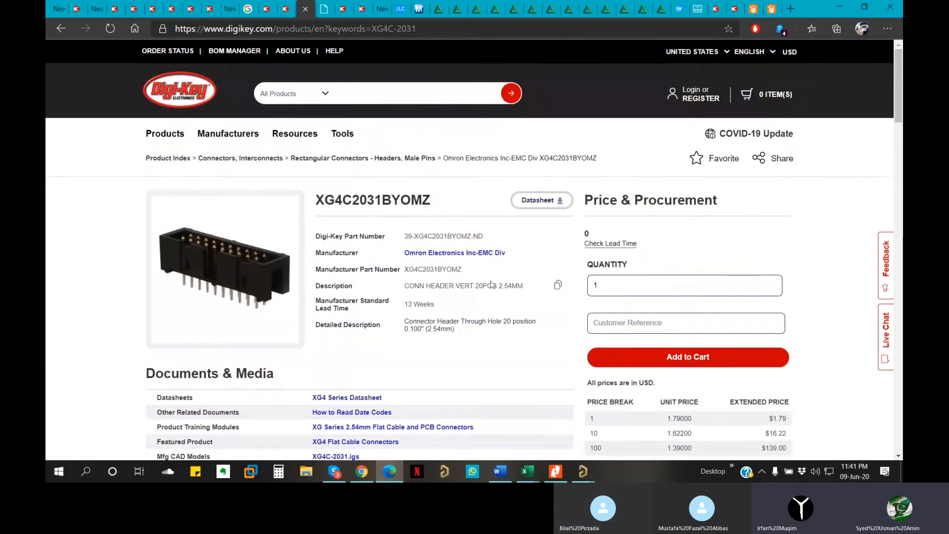
click(391, 471)
click(745, 37)
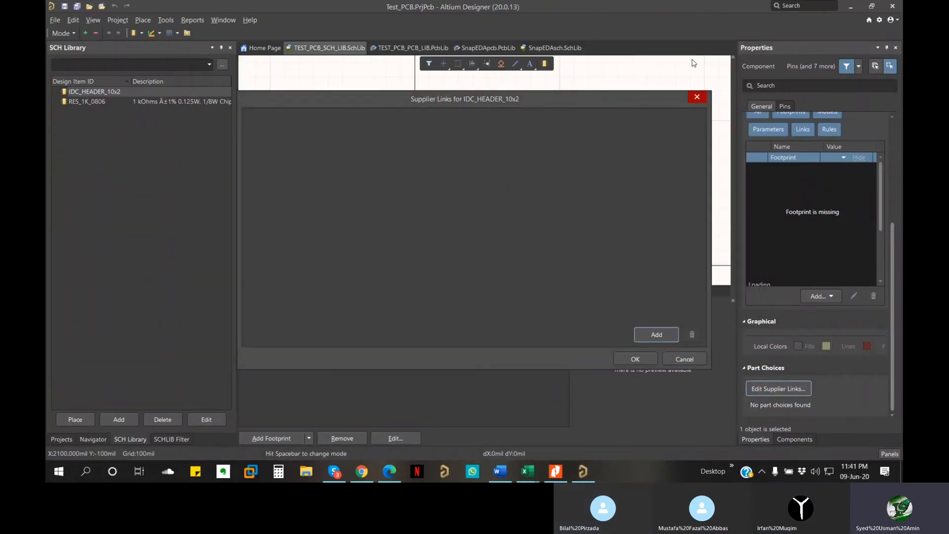
click(697, 97)
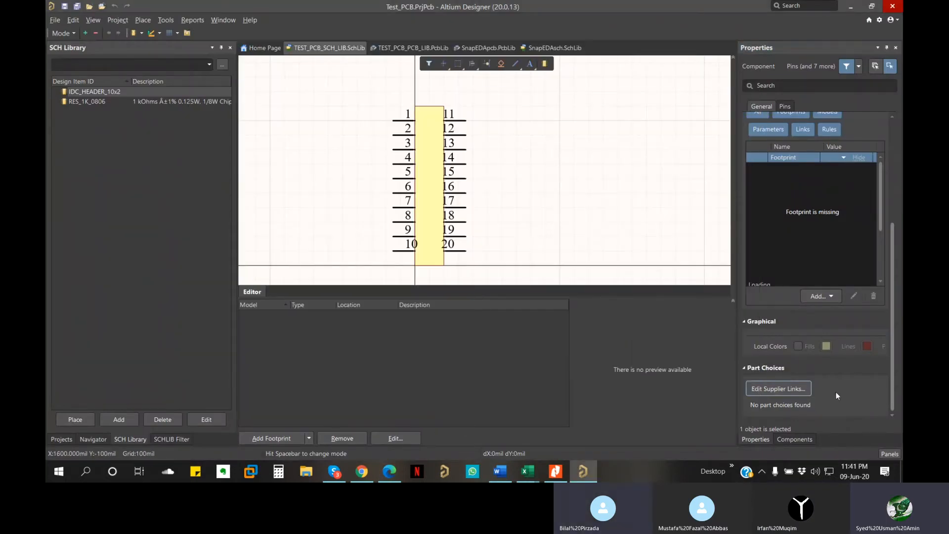
click(776, 391)
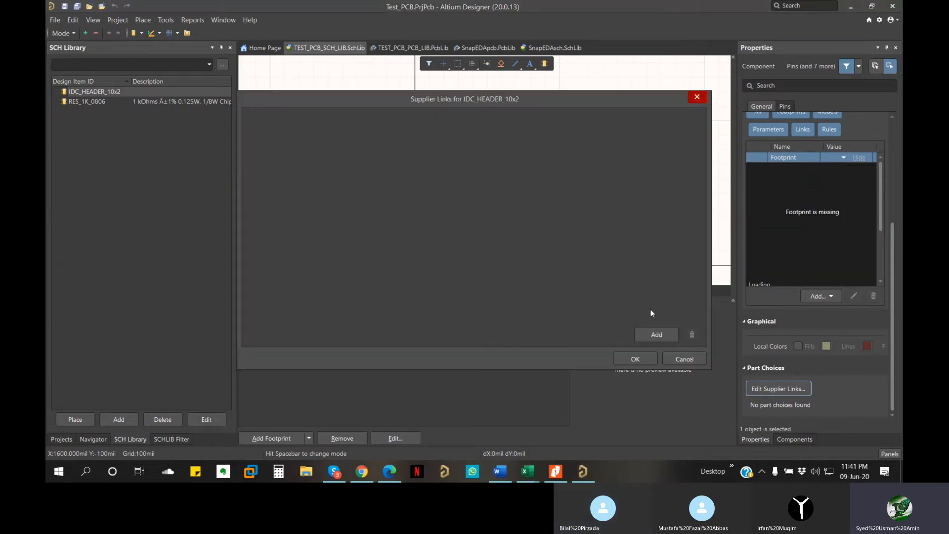
click(676, 358)
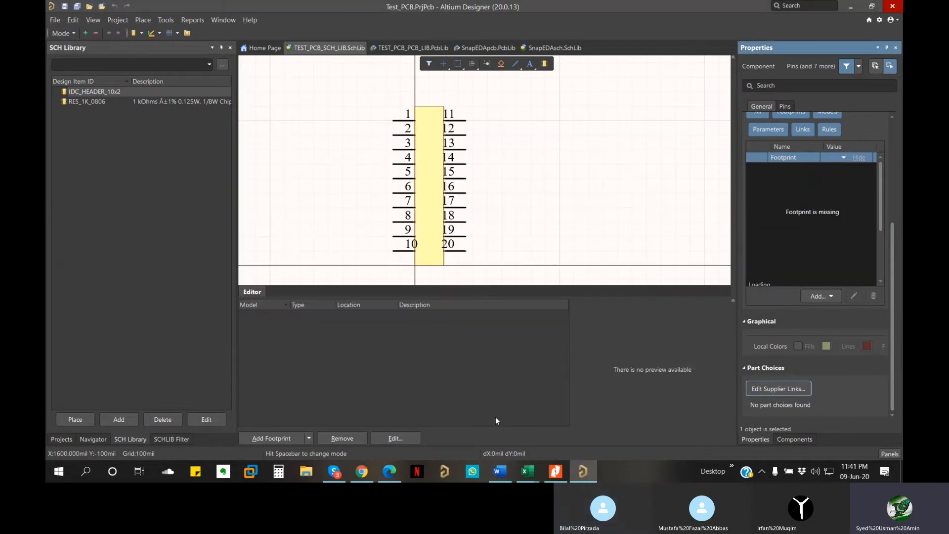
Step: Switch to the browser and examine the Part Status filter on Digi-Key's surface mount chip resistor page
click(389, 477)
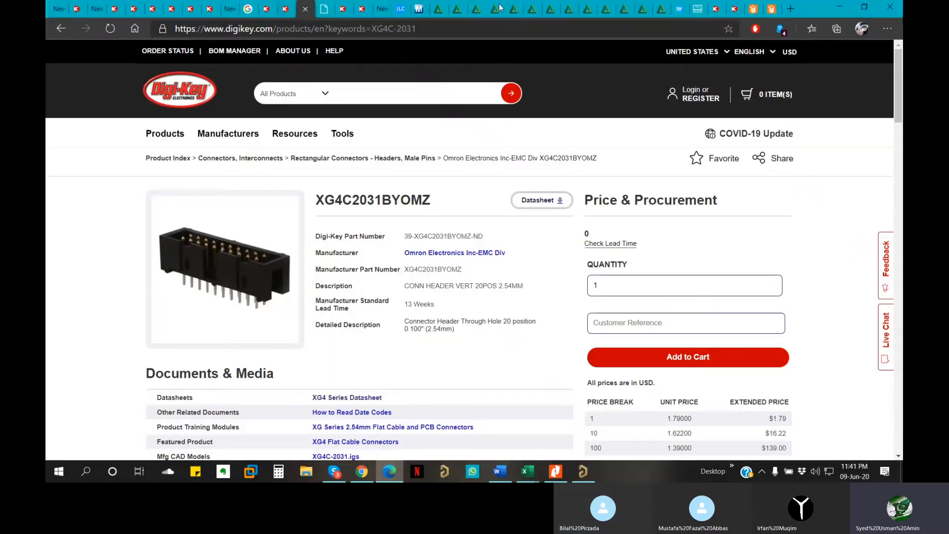
click(364, 8)
click(347, 7)
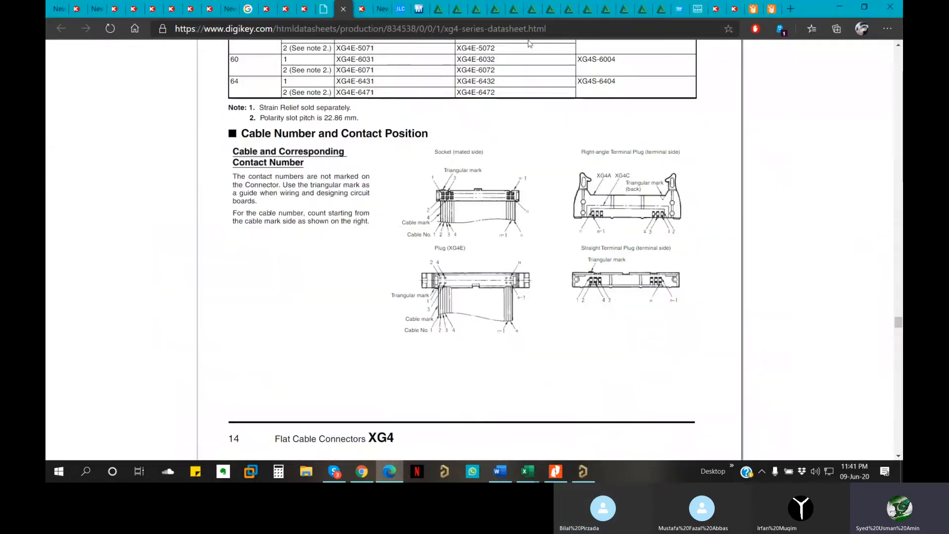
click(715, 8)
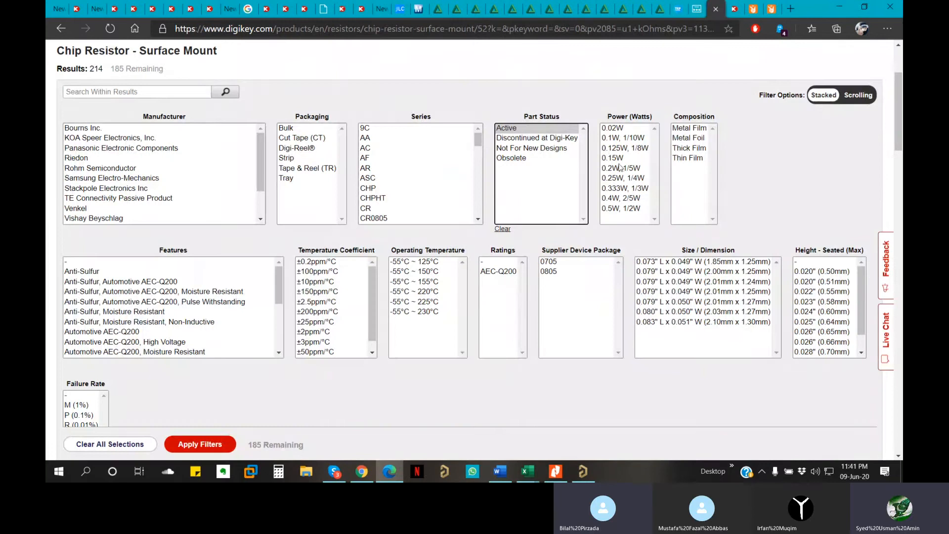
triple_click(531, 117)
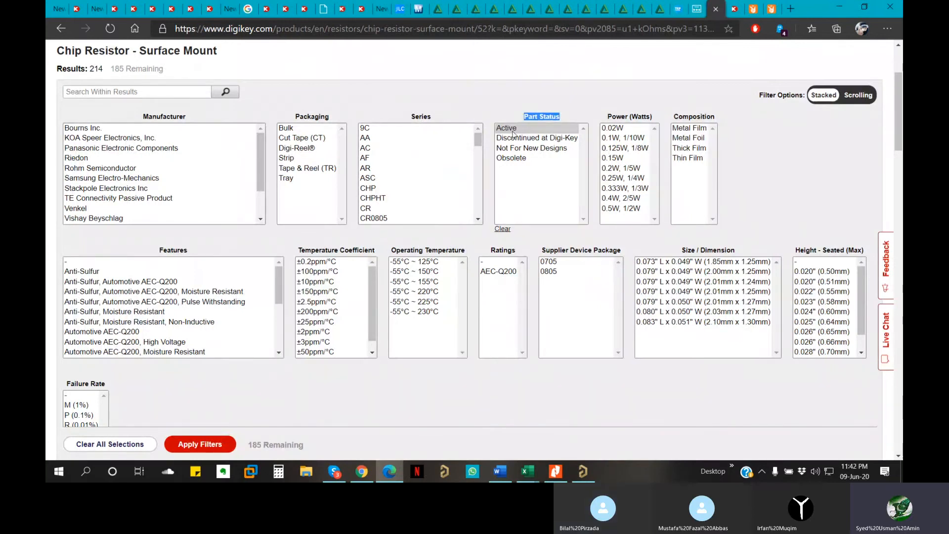
scroll(515, 165, down, 15)
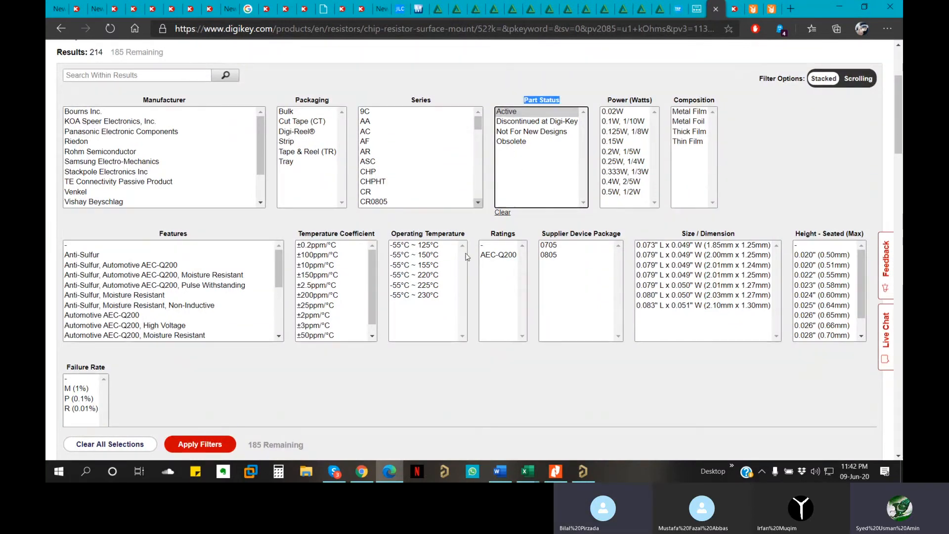
scroll(363, 295, up, 15)
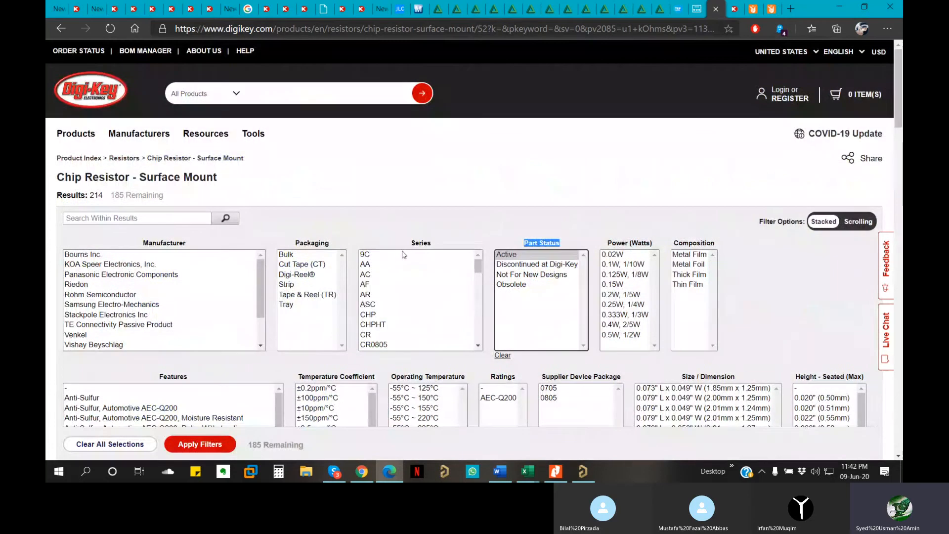
scroll(416, 291, down, 2)
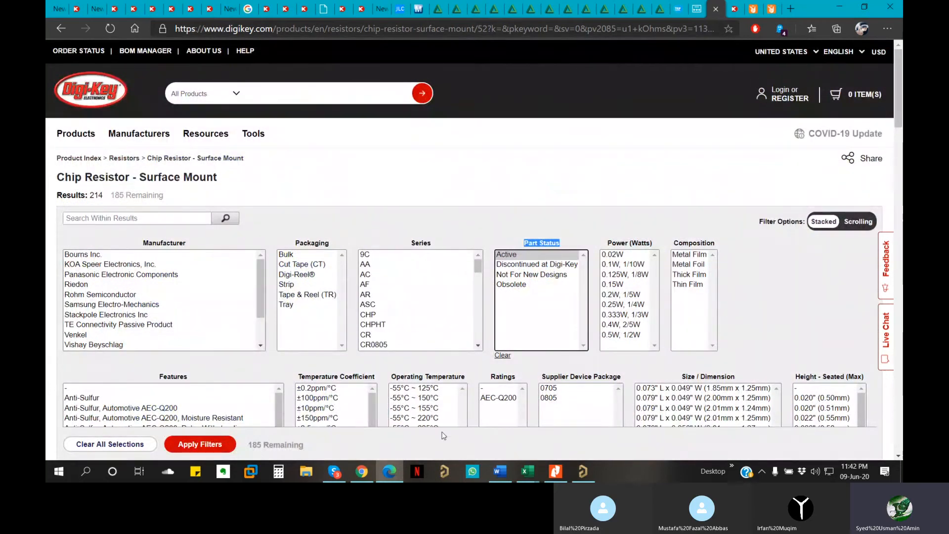
Step: Back in Altium Designer, start adding a supplier link for the header and search for IDC connector
click(577, 475)
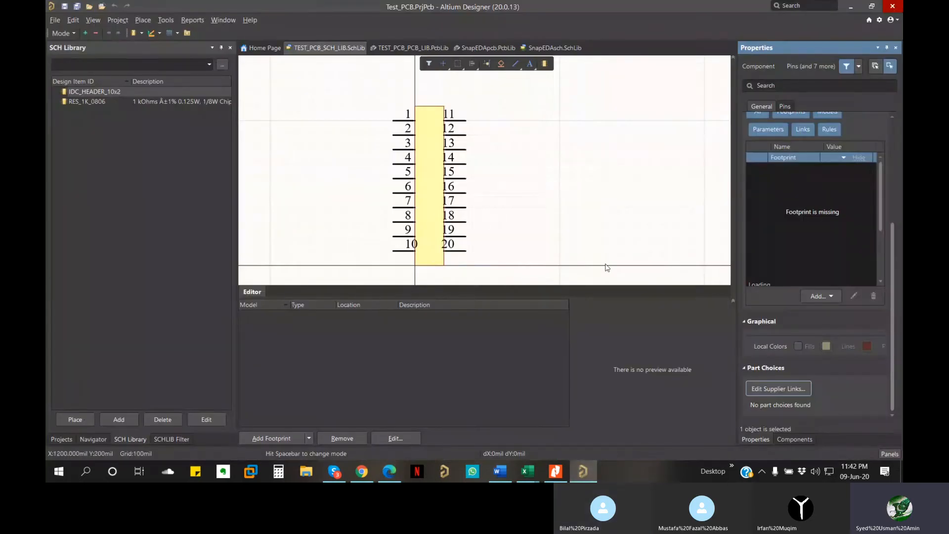
click(786, 390)
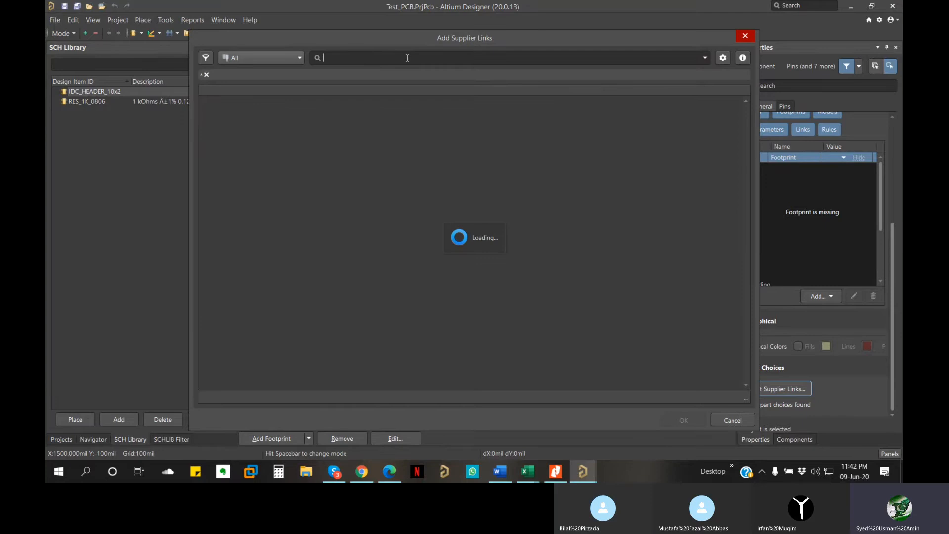
text(IDC connect)
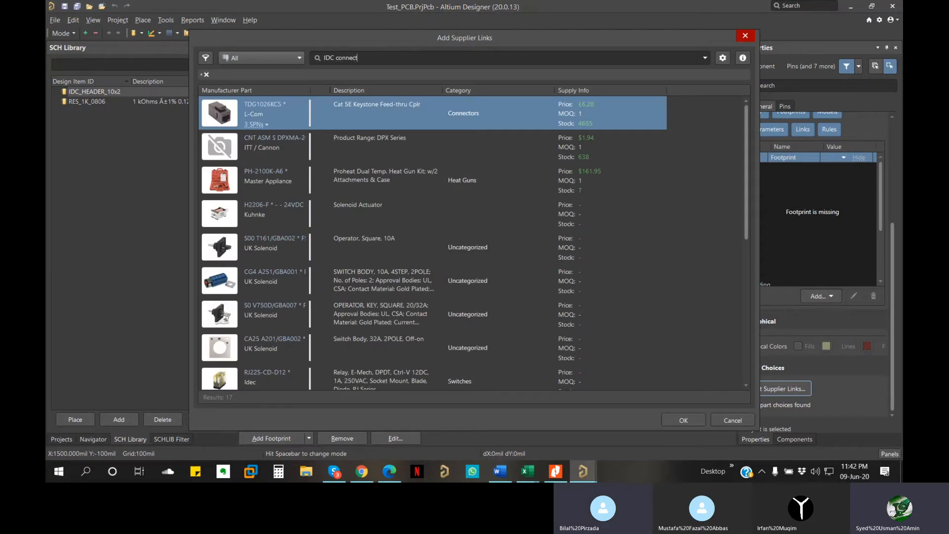
text(or)
key(Return)
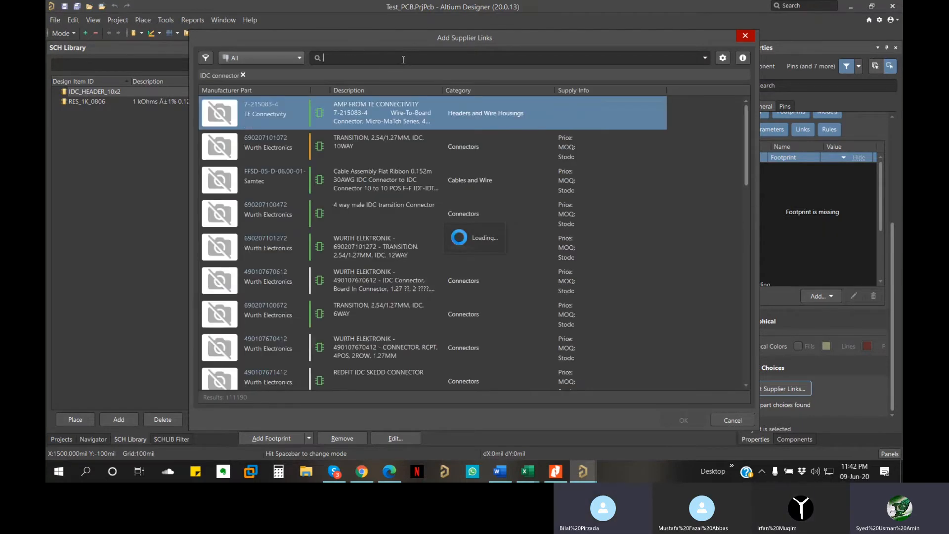
Step: Add TE Connectivity part 257670042 from the search results as the header's supplier link
scroll(377, 207, down, 6)
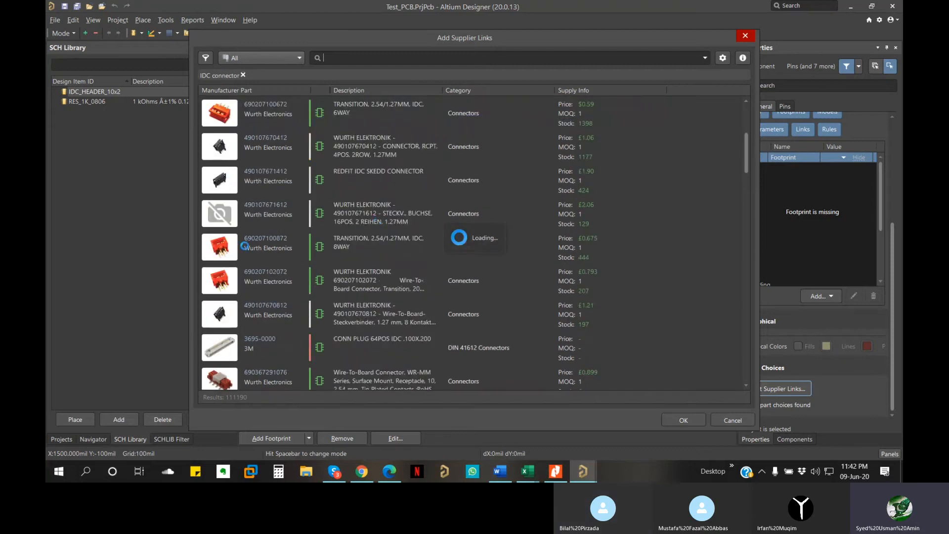
scroll(253, 295, down, 3)
click(220, 217)
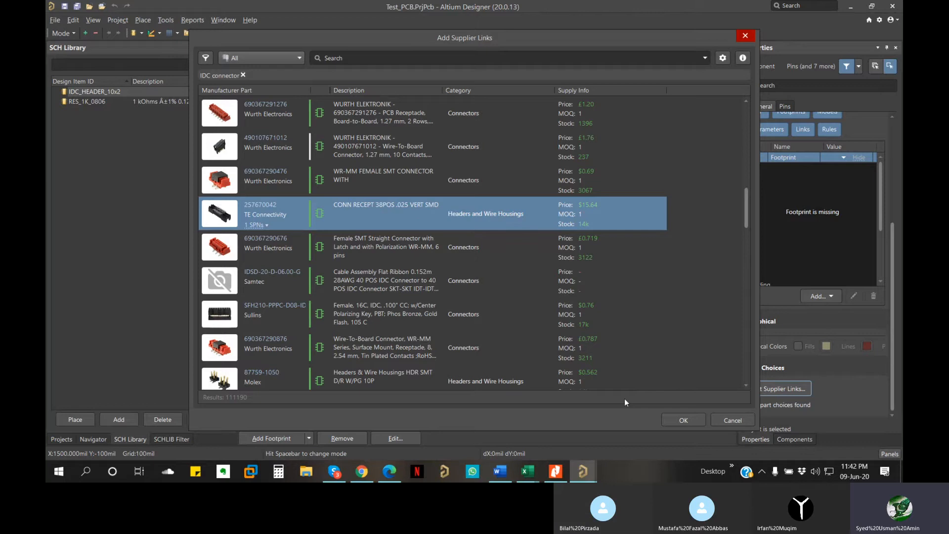
click(684, 420)
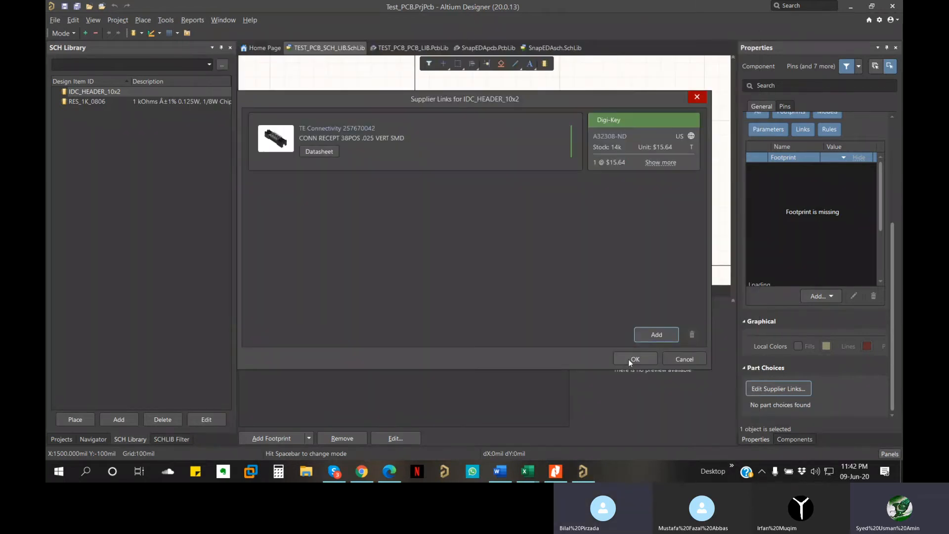
click(629, 358)
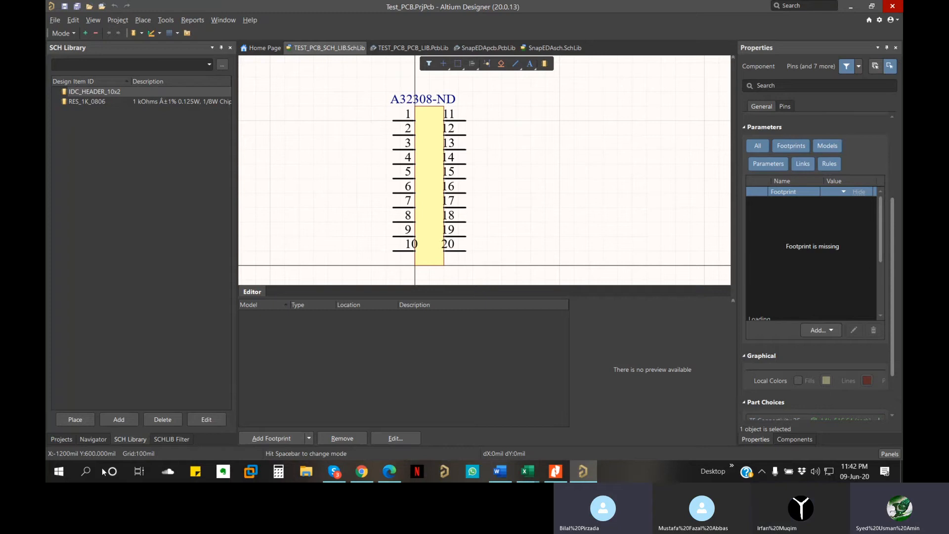
Step: Open TEST_PCB_PCB_LIB.PcbLib from the project and add a new empty footprint to it
click(62, 439)
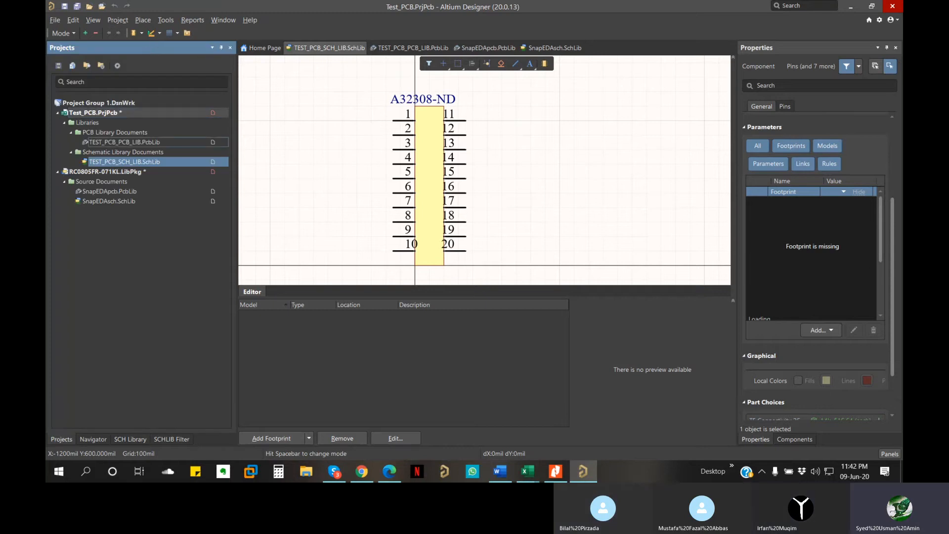
click(124, 142)
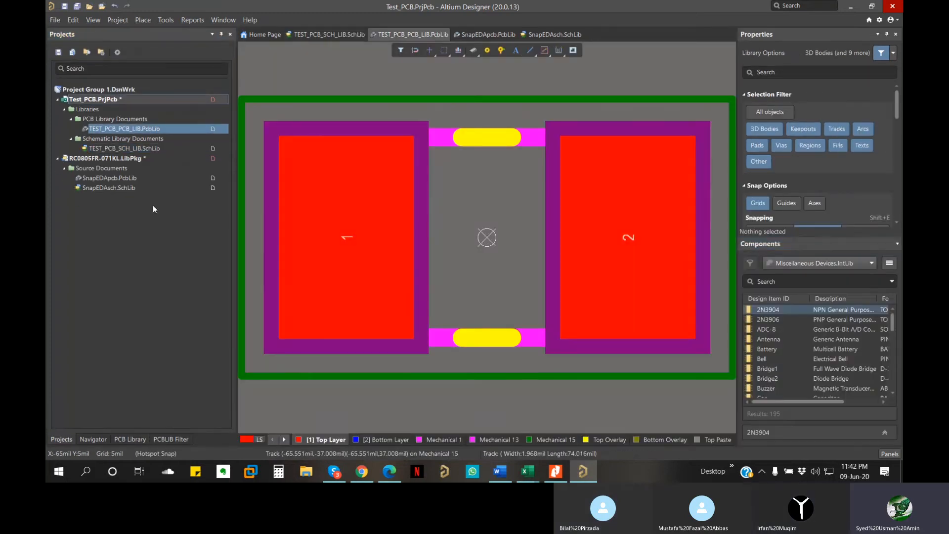
click(120, 439)
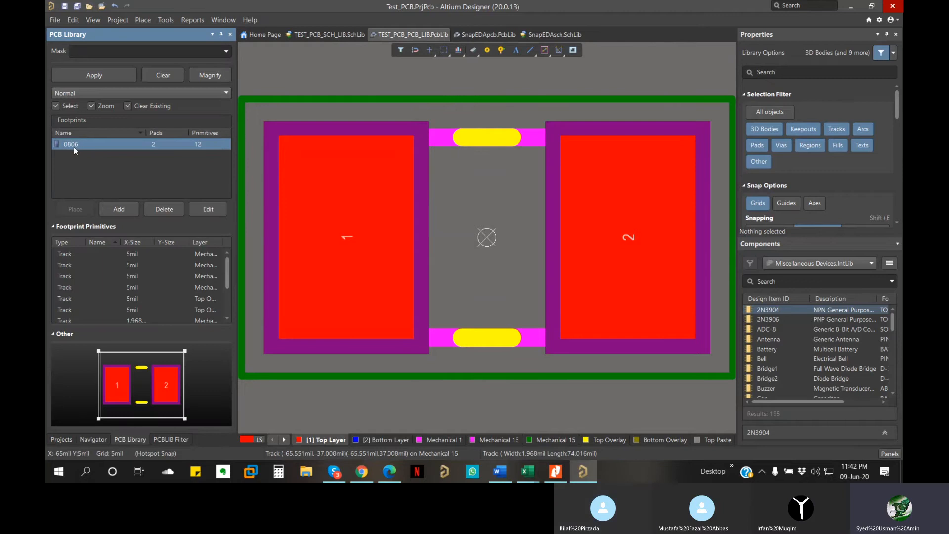
click(108, 210)
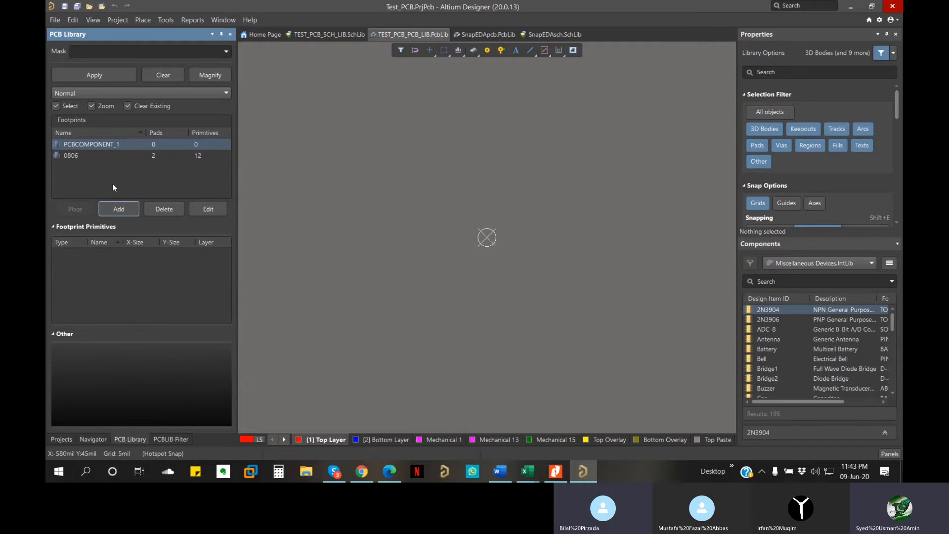
Step: Place a pad at the new footprint's origin and select it
right_drag(519, 245, 457, 251)
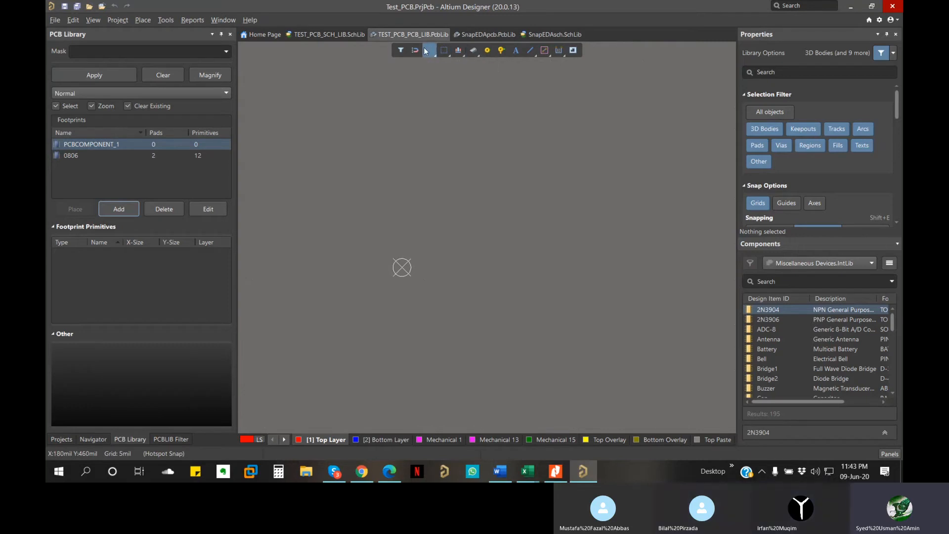
click(133, 22)
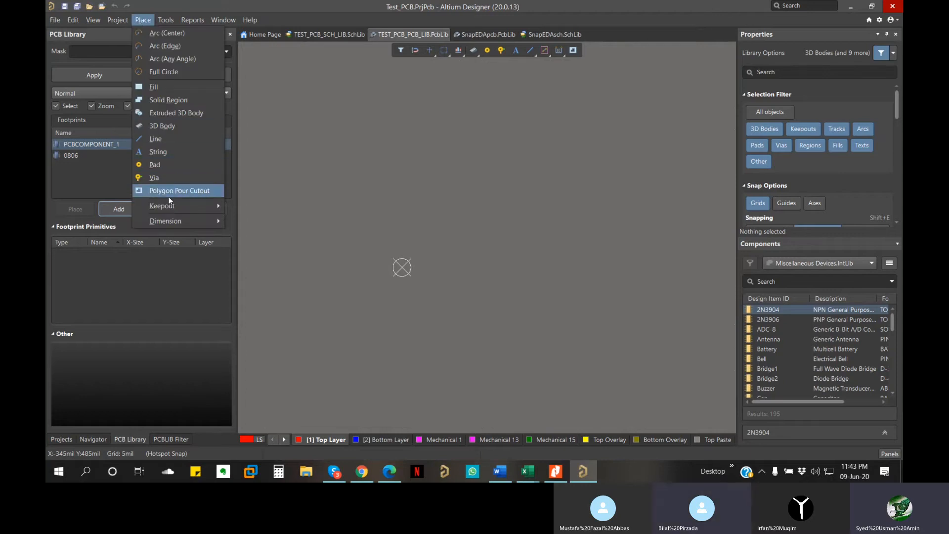
click(171, 165)
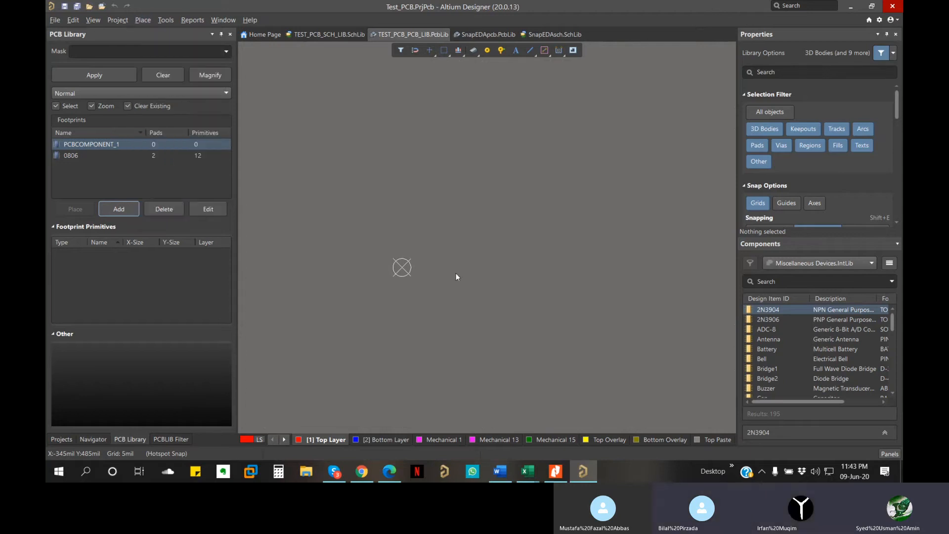
click(402, 267)
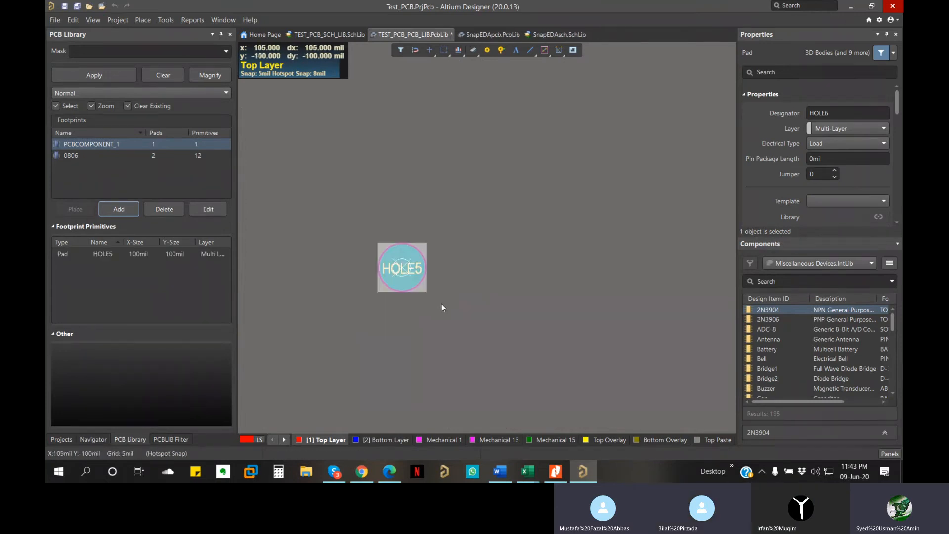
click(403, 270)
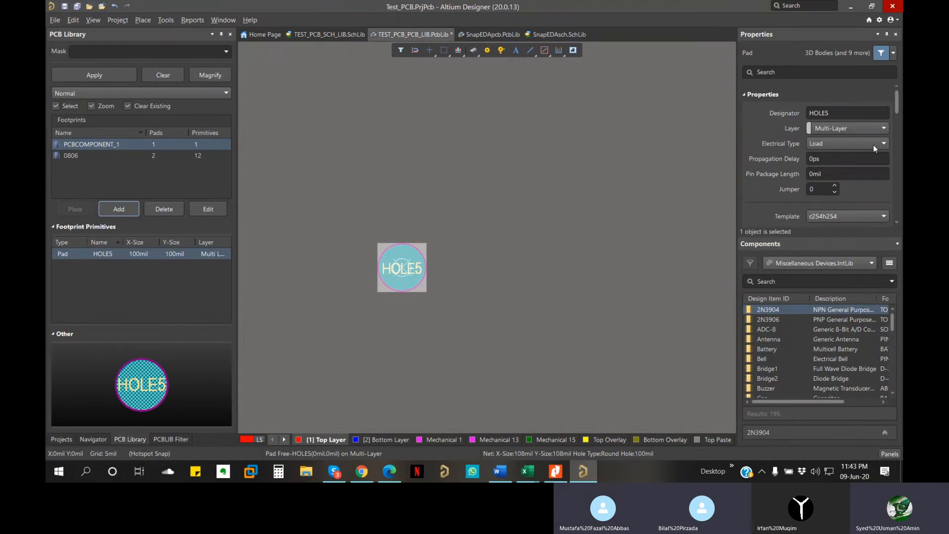
Step: Set the selected pad's layer to Top Layer
click(854, 126)
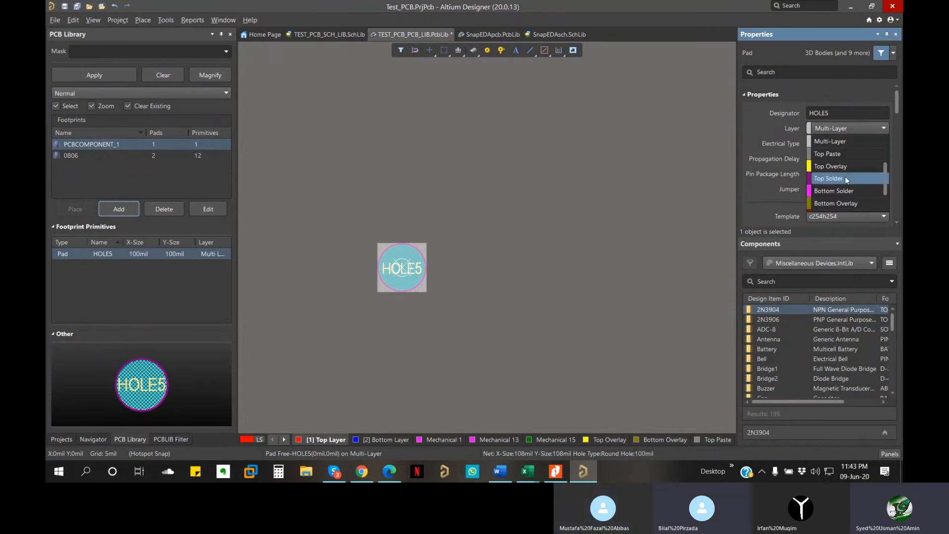
scroll(846, 183, up, 3)
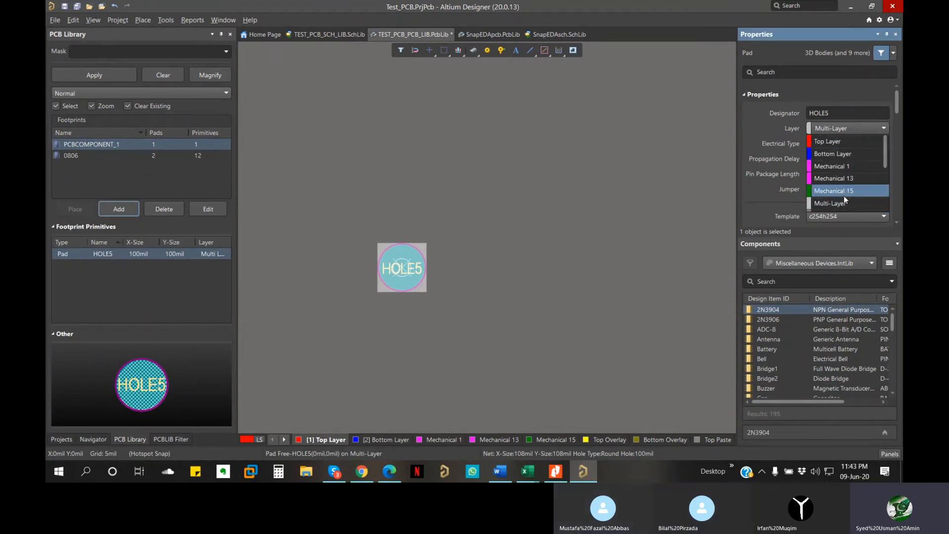
click(835, 142)
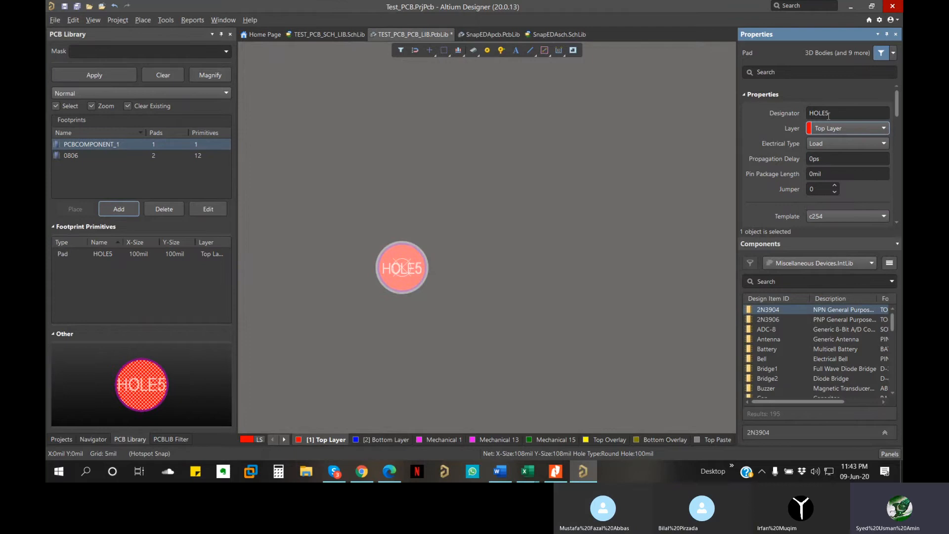
Step: Set the pad's designator to 1
click(843, 113)
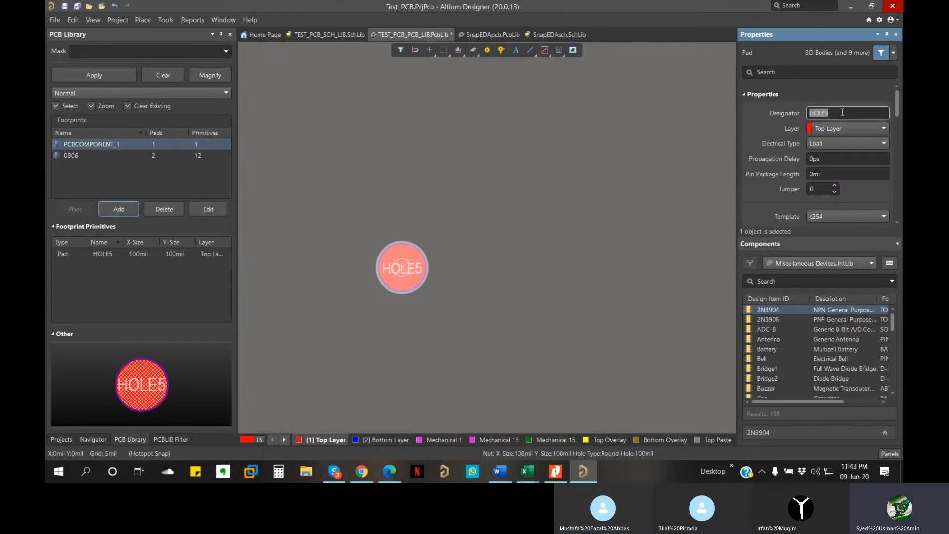
text(1)
click(831, 159)
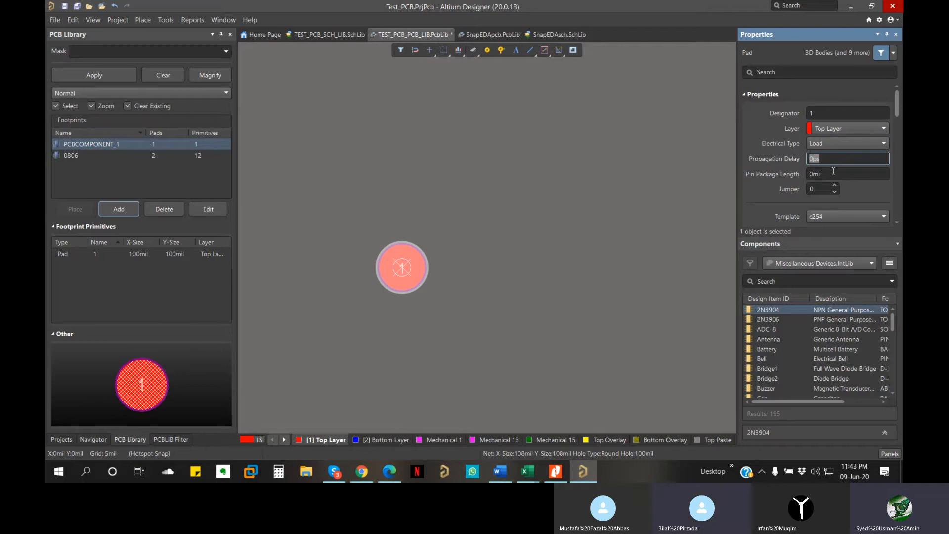
Step: Hide the Components panel so that the pad's properties get the full height
click(897, 244)
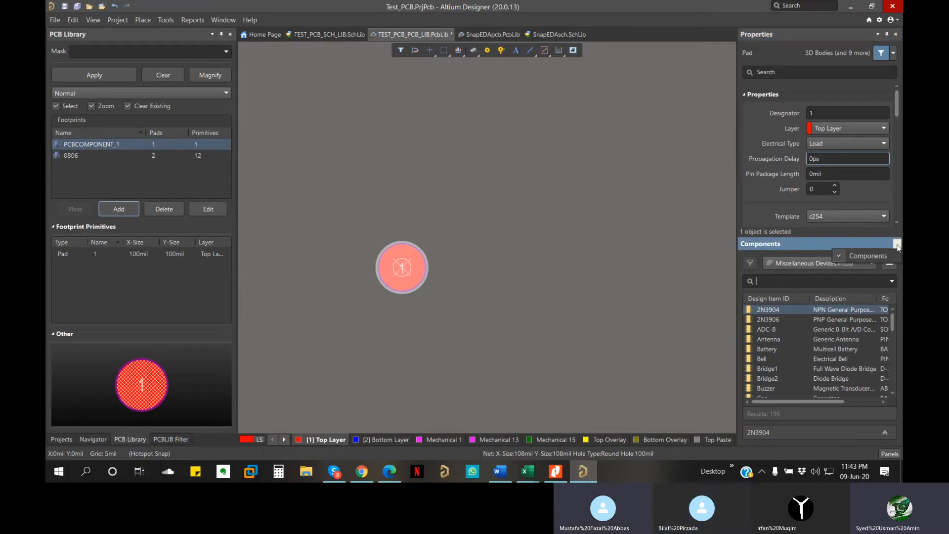
click(890, 453)
click(830, 258)
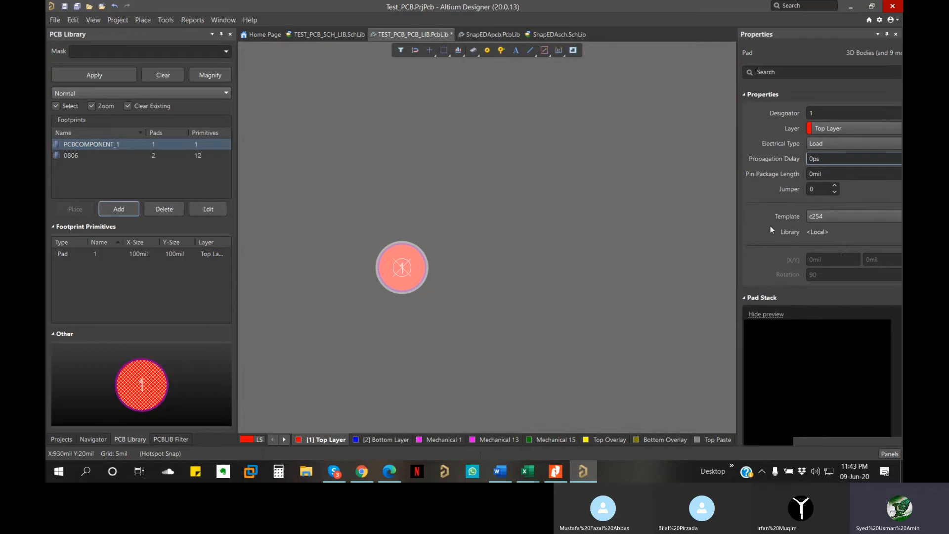
scroll(768, 265, down, 4)
scroll(788, 253, up, 3)
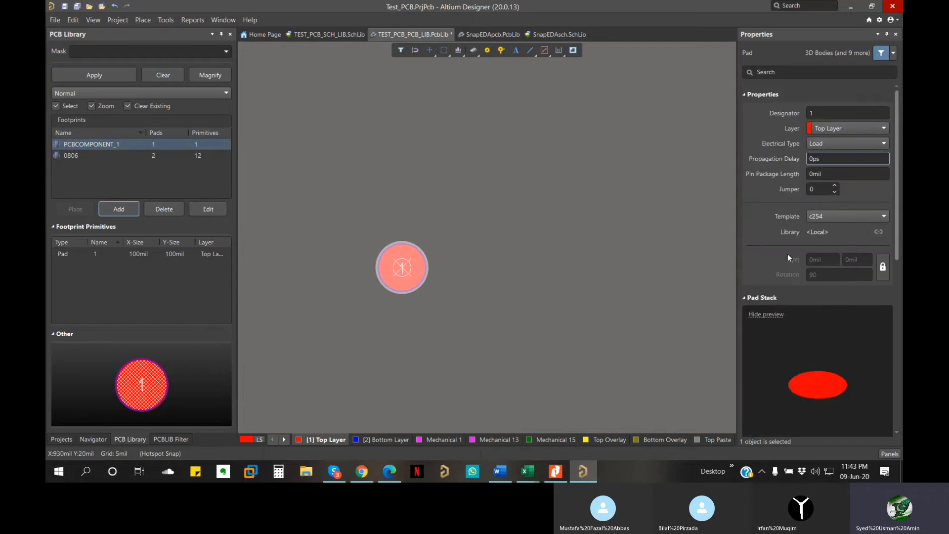
Step: Set pad 1's layer to Multi-Layer
click(831, 129)
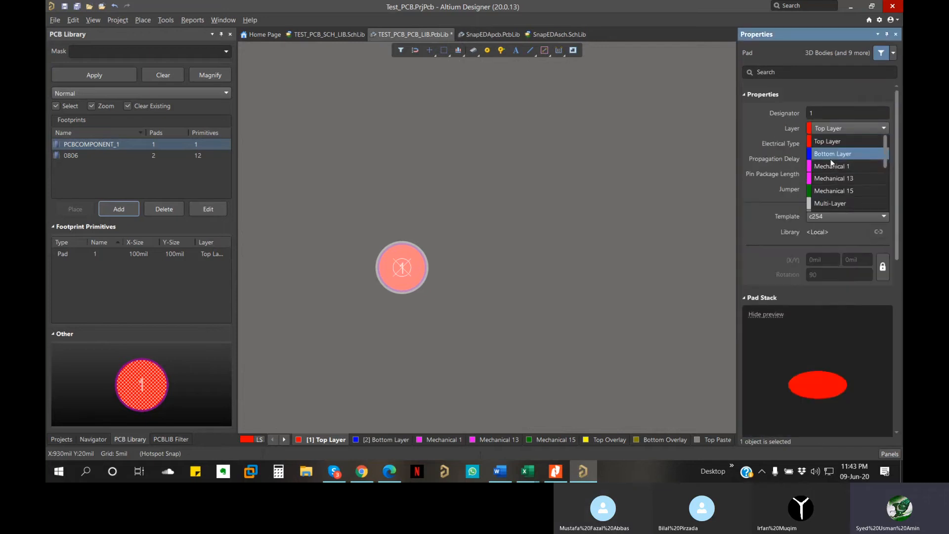
scroll(833, 173, down, 3)
scroll(832, 196, up, 3)
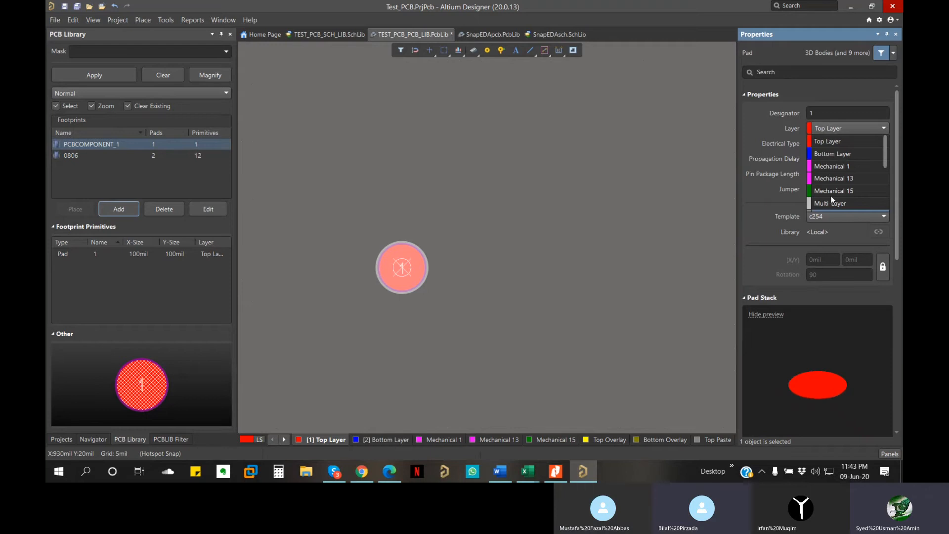
scroll(832, 196, down, 3)
scroll(831, 196, up, 3)
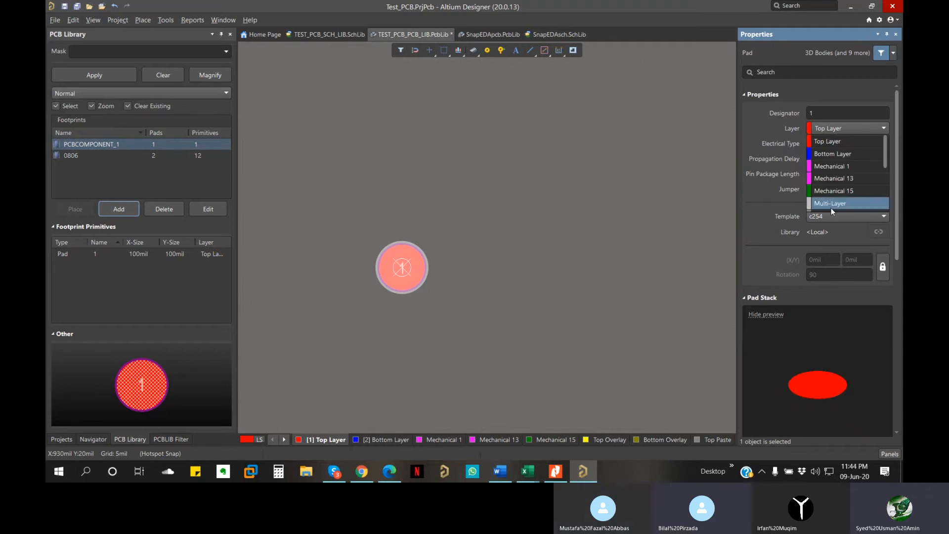
click(832, 206)
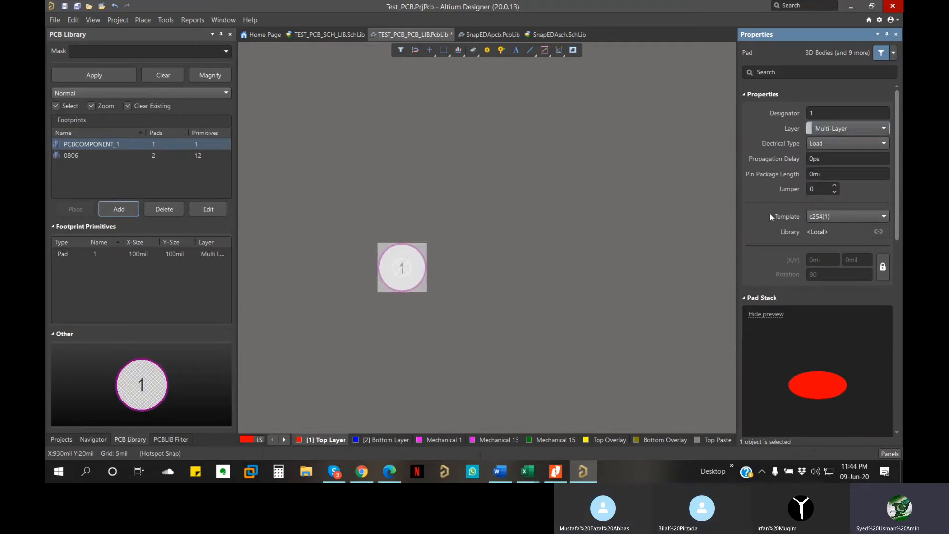
Step: Switch pad 1's pad stack to Full Stack, keeping its current template and the Round shape for the top layer
scroll(770, 226, down, 5)
scroll(811, 183, up, 3)
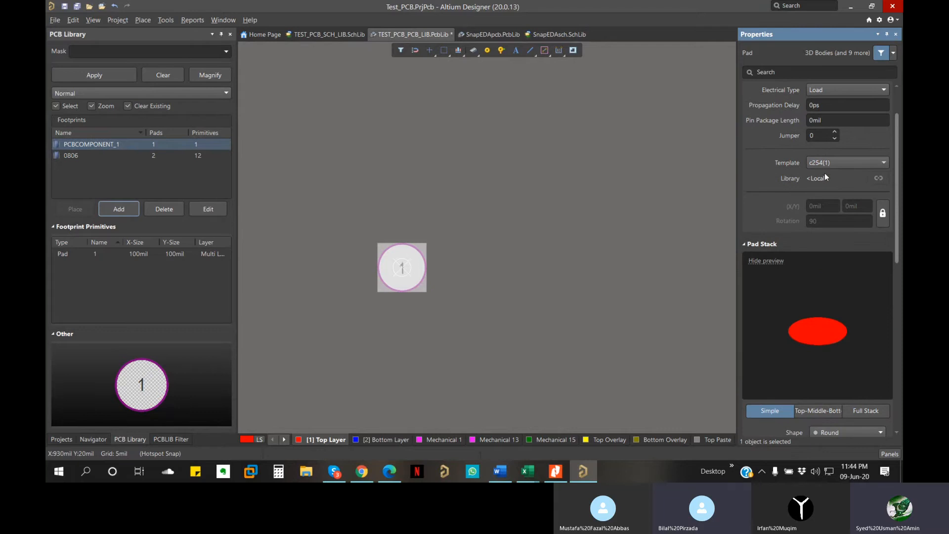
click(829, 160)
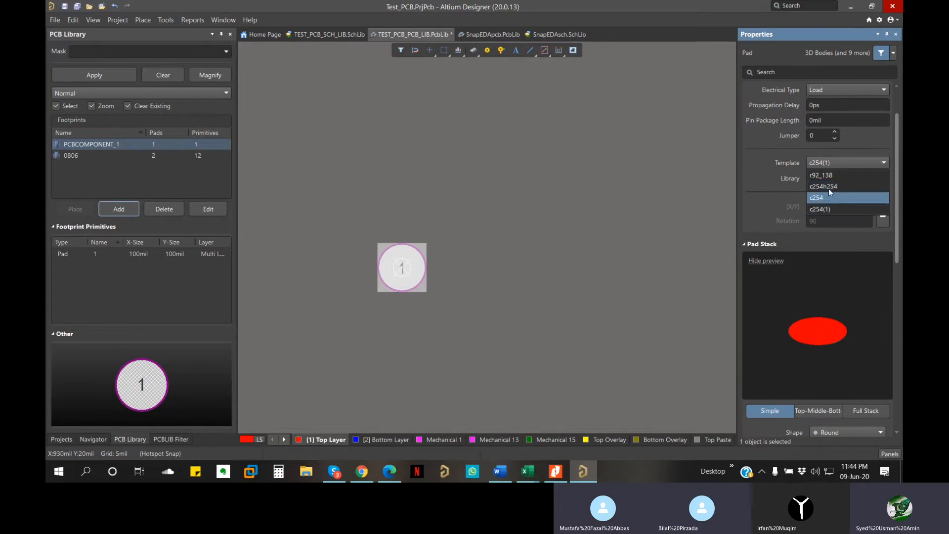
click(832, 160)
scroll(786, 292, down, 4)
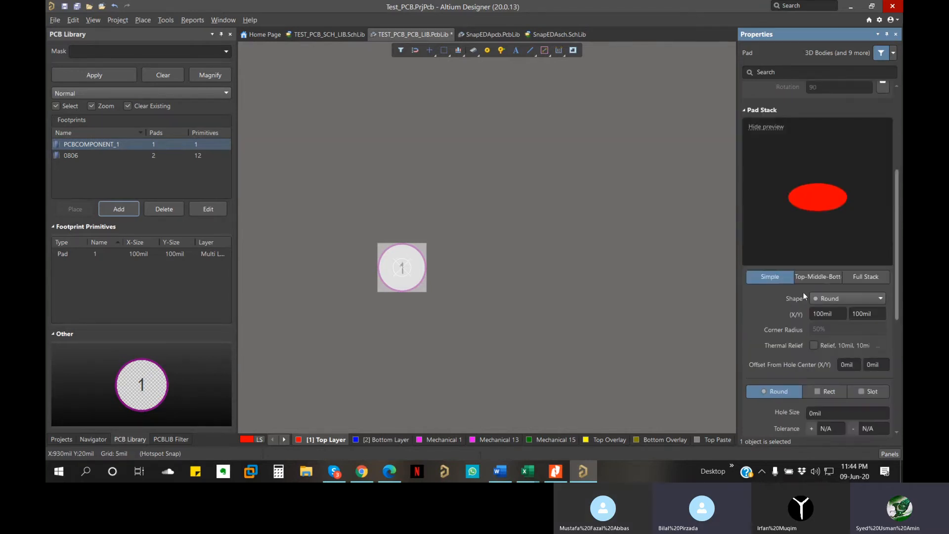
click(866, 275)
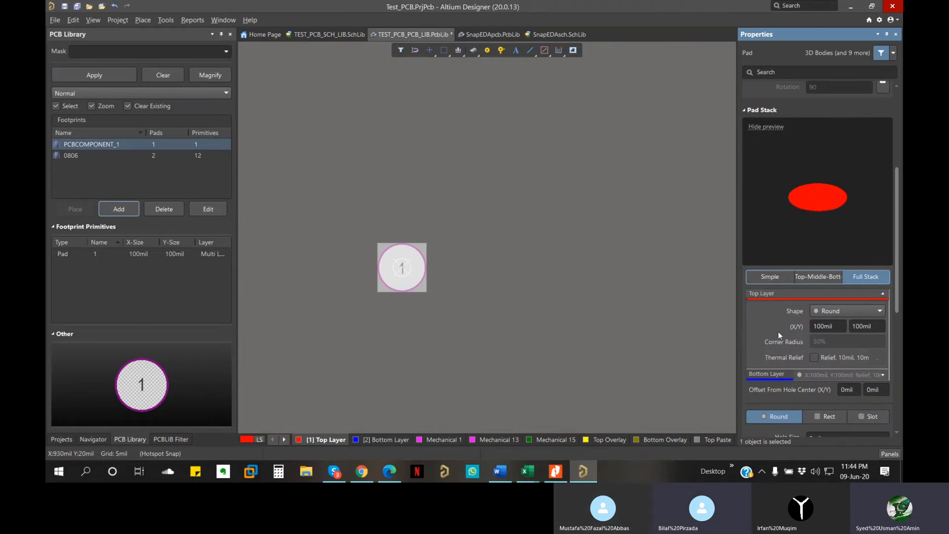
click(832, 310)
click(824, 319)
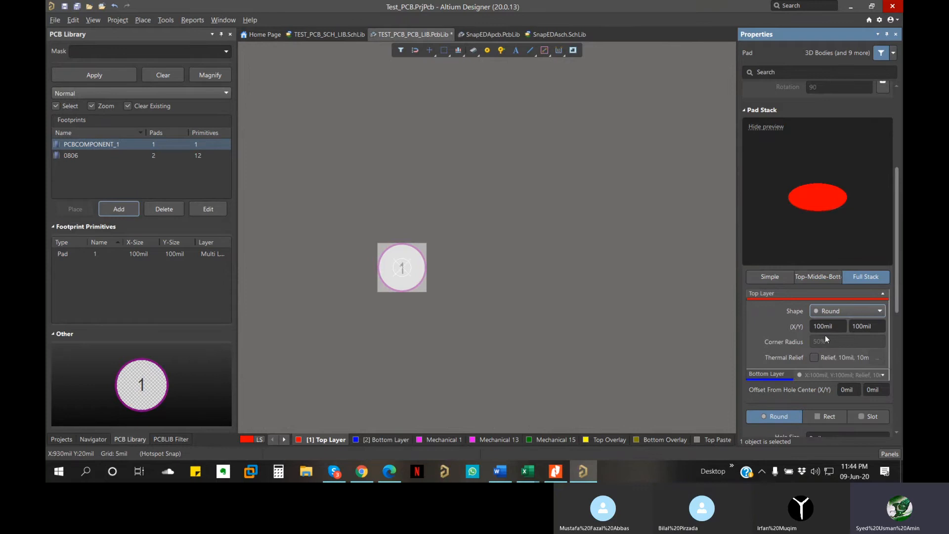
scroll(776, 404, down, 4)
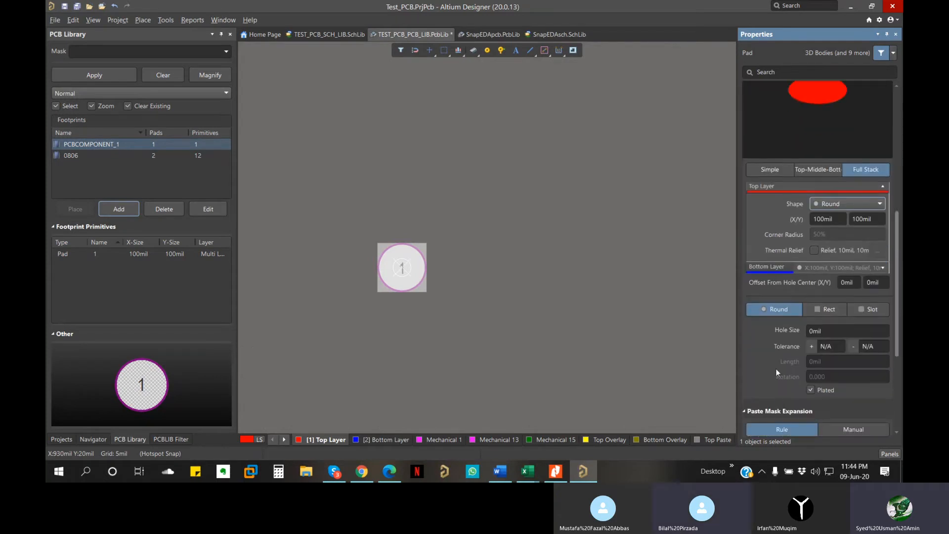
Step: Look up the mounting-hole diameter for the straight DIP terminals in the Omron datasheet in the browser, and return to the footprint in Altium Designer
click(843, 329)
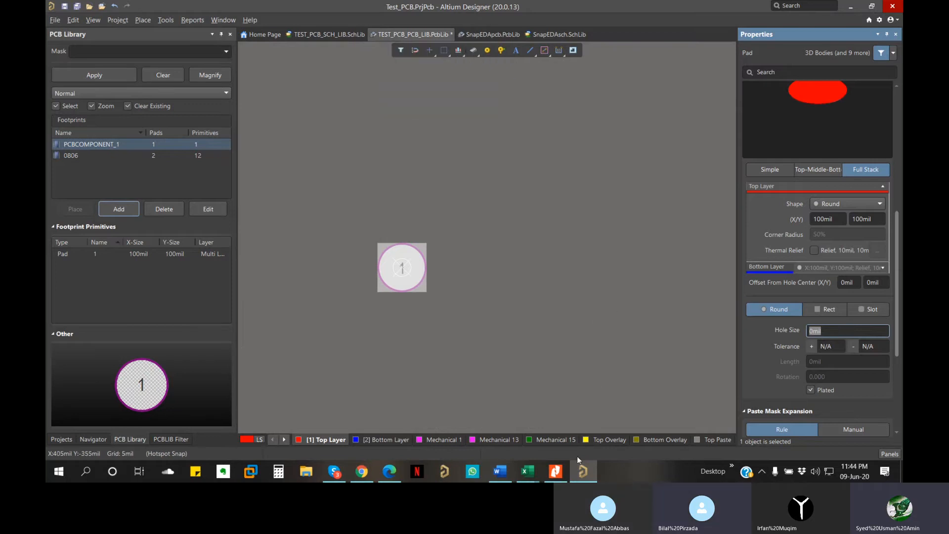
click(554, 475)
click(553, 476)
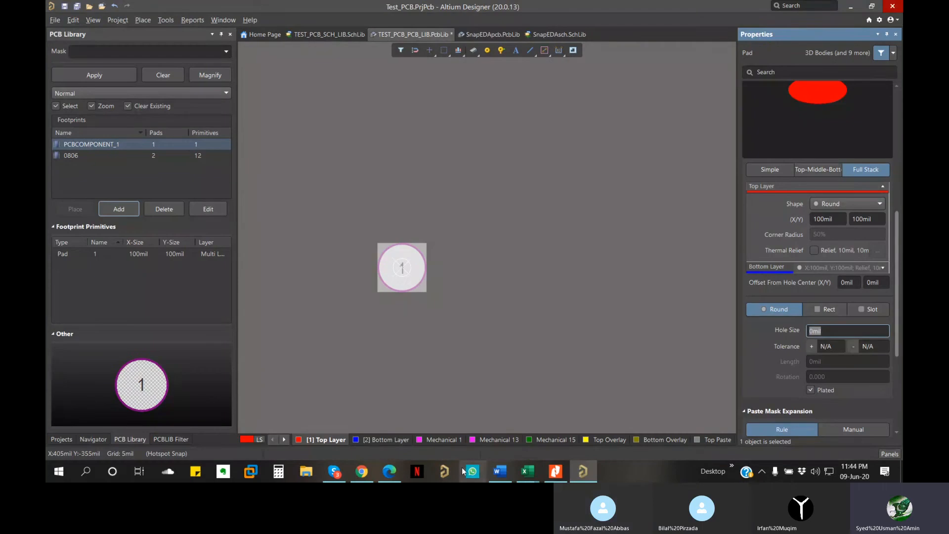
click(389, 471)
click(323, 9)
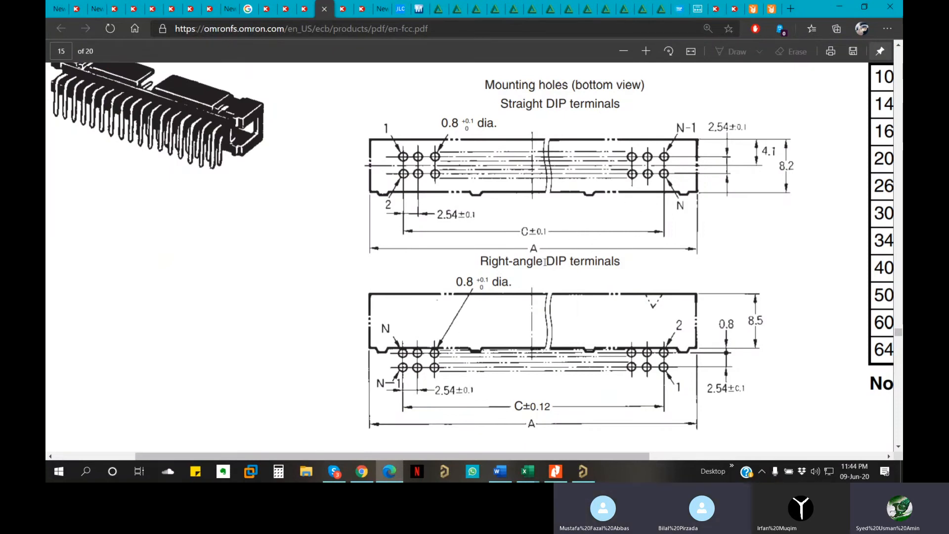
scroll(504, 248, up, 1)
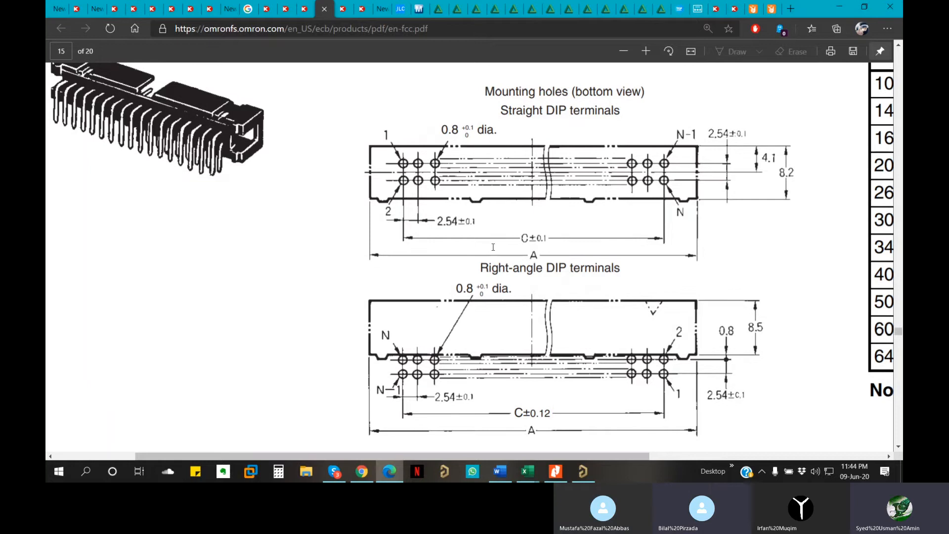
scroll(493, 247, up, 3)
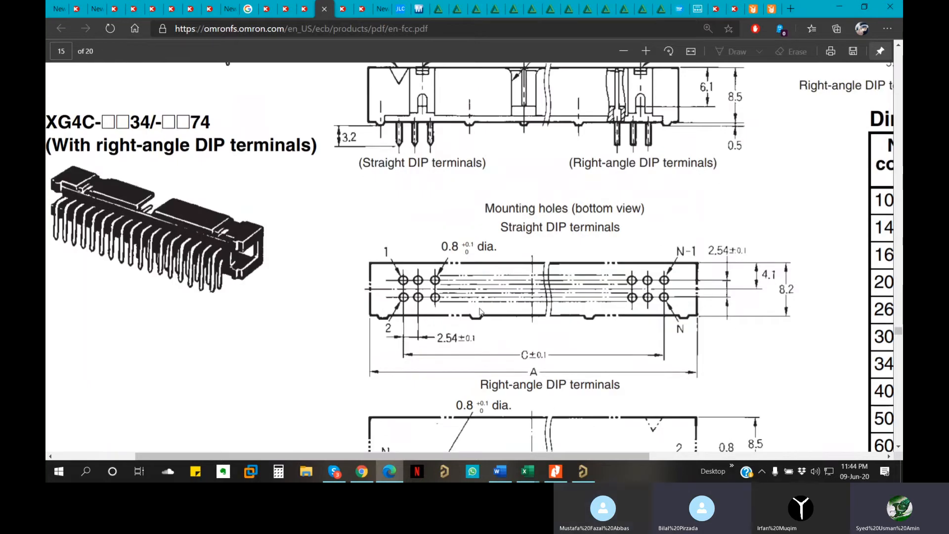
drag(452, 249, 461, 244)
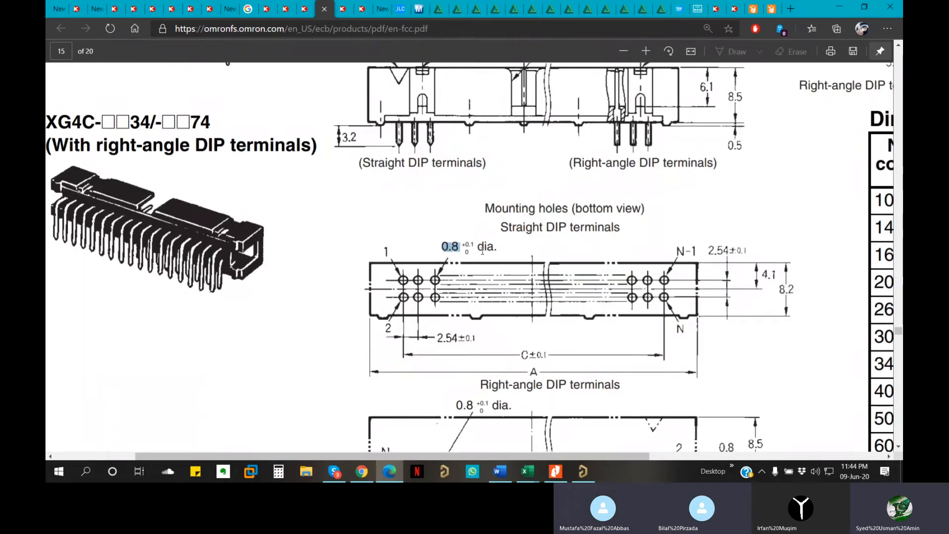
click(390, 473)
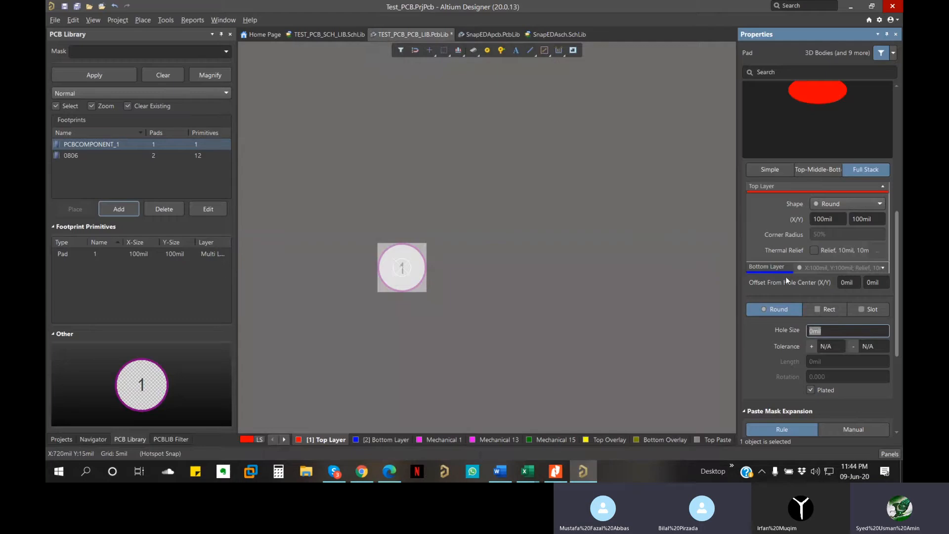
Step: Switch the footprint editor's measurement units from mils to millimetres
click(538, 257)
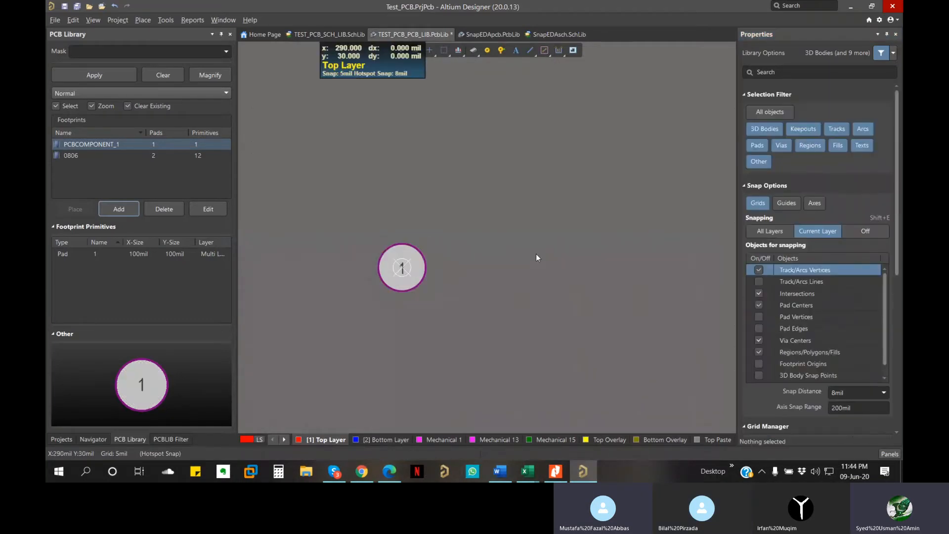
key(q)
click(402, 267)
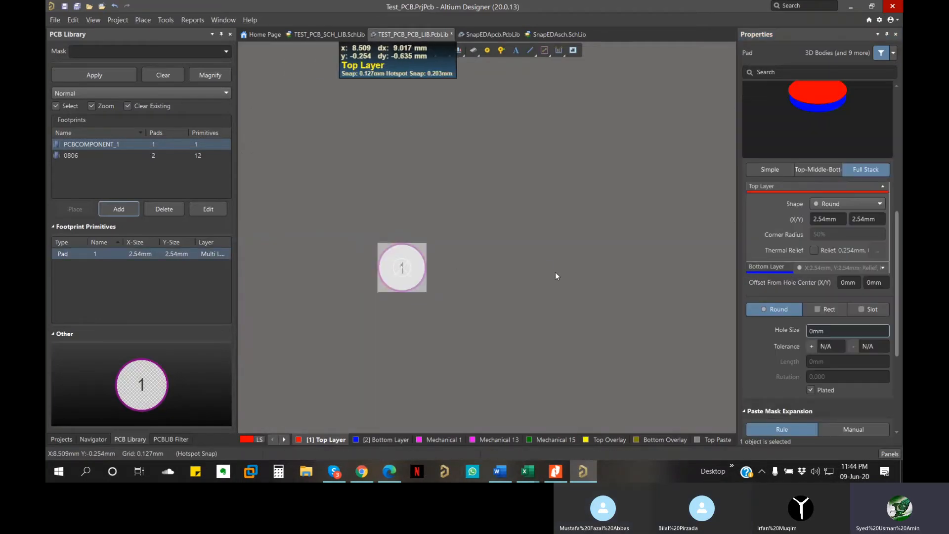
click(497, 245)
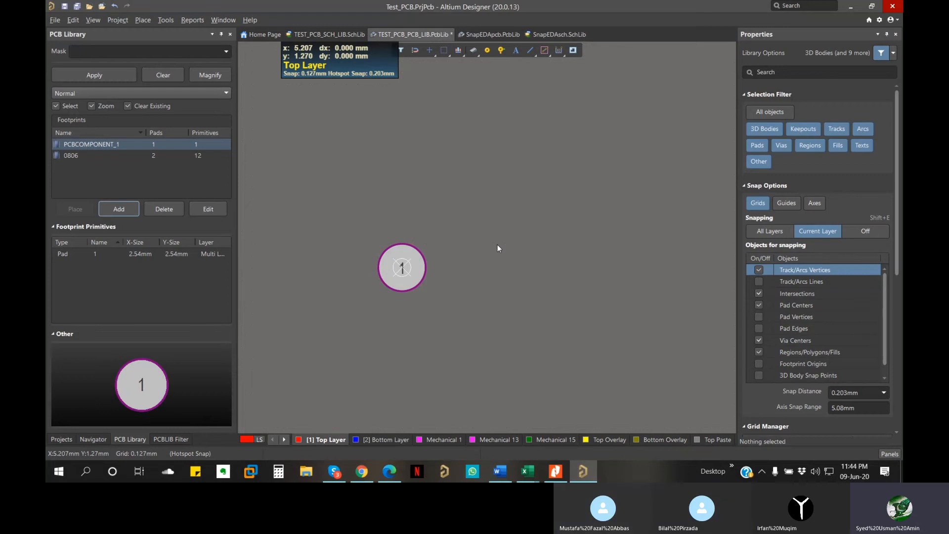
key(q)
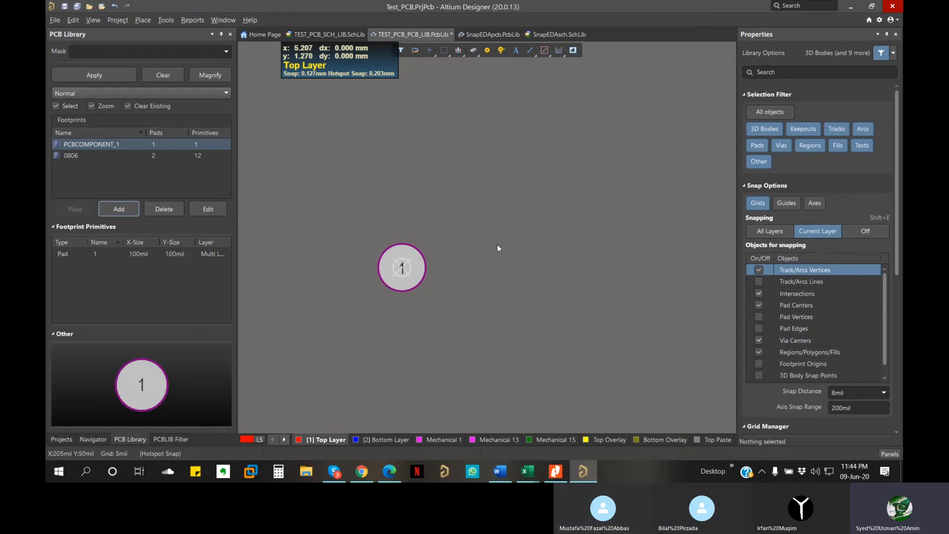
key(q)
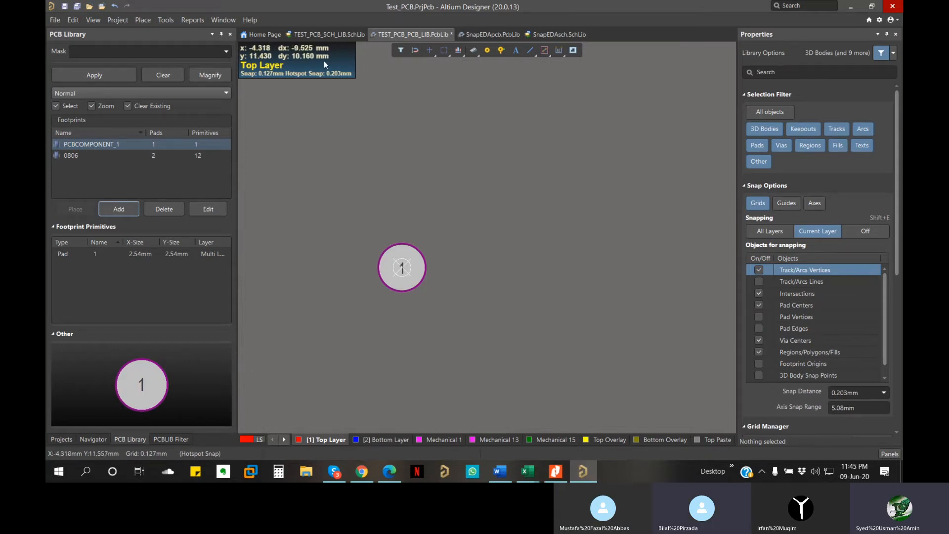
key(q)
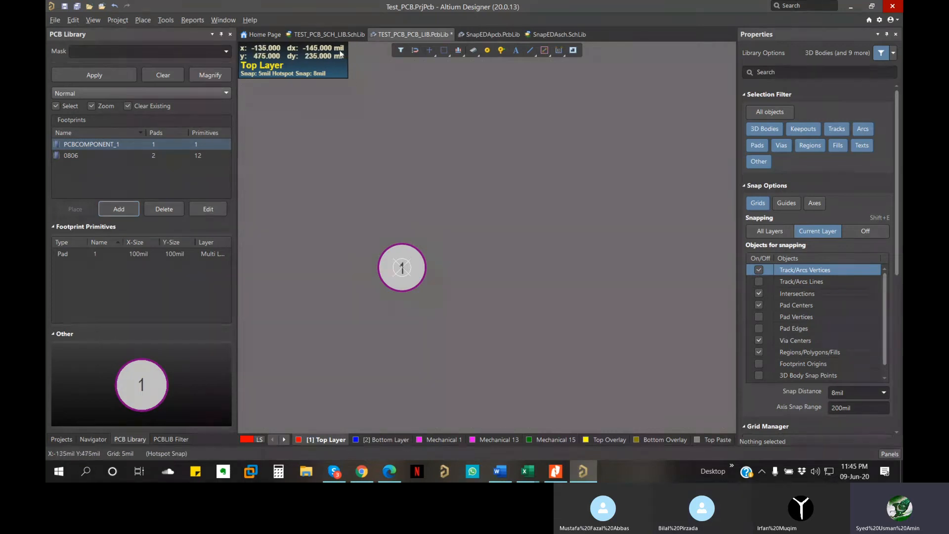
key(q)
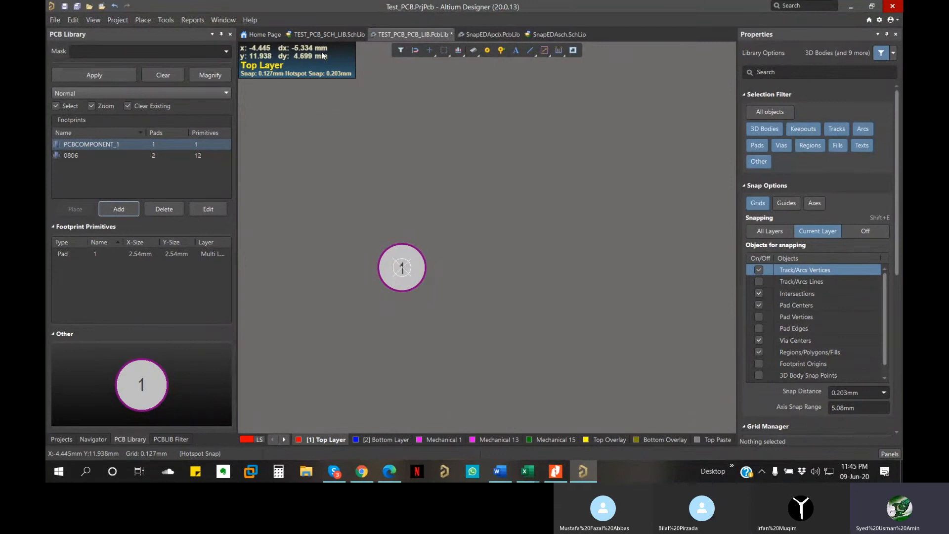
Step: Set pad 1's hole size to 0.8 mm
click(400, 275)
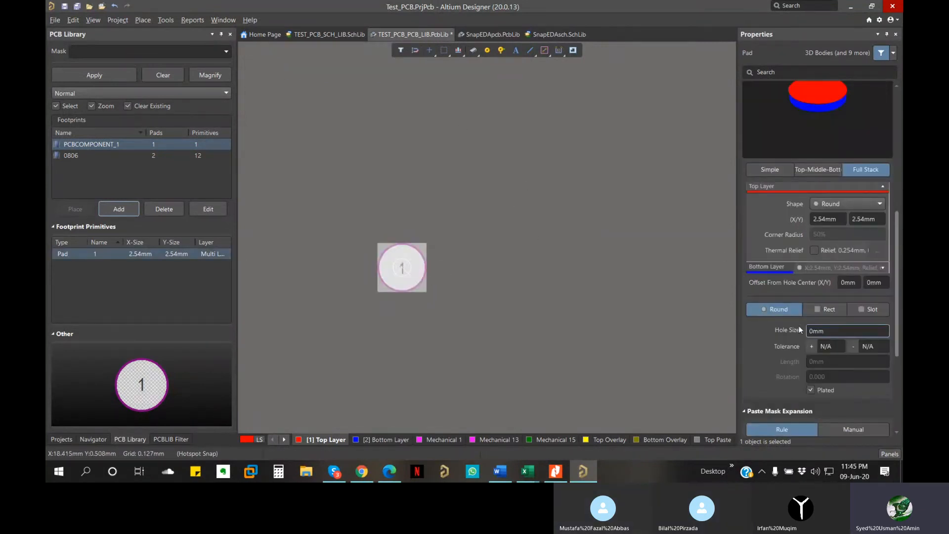
click(822, 331)
key(BackSpace)
key(BackSpace)
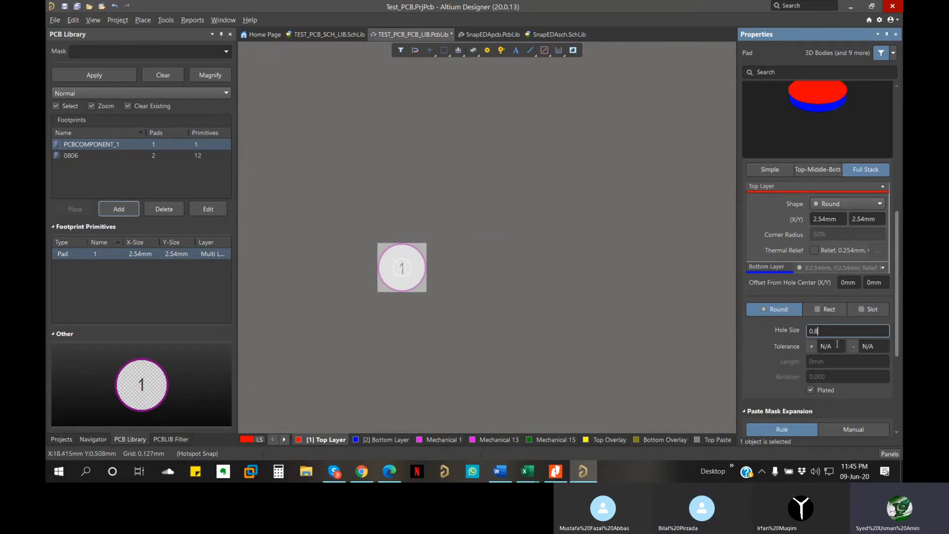
key(Return)
click(837, 363)
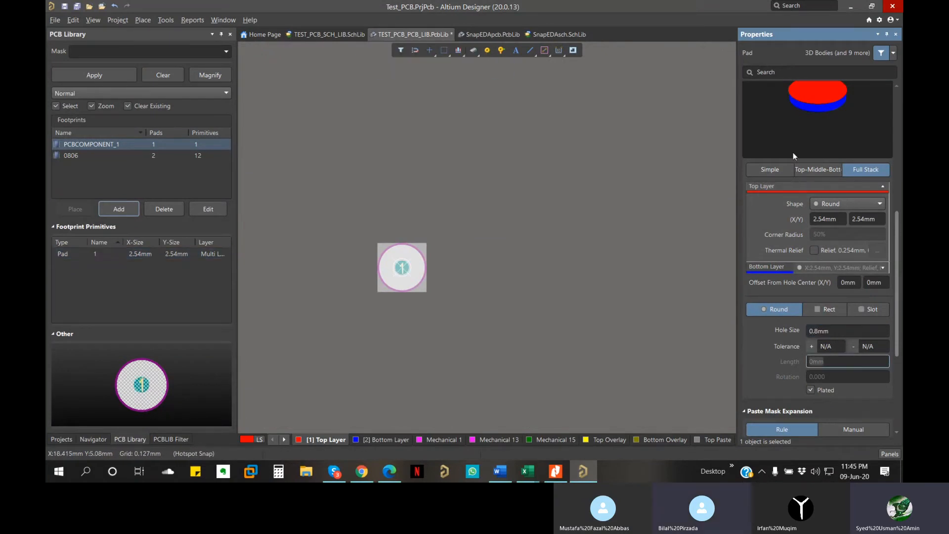
Step: Set pad 1's top layer size to 1.2 mm in both X and Y, checking the datasheet's mounting-hole drawing
scroll(839, 142, up, 2)
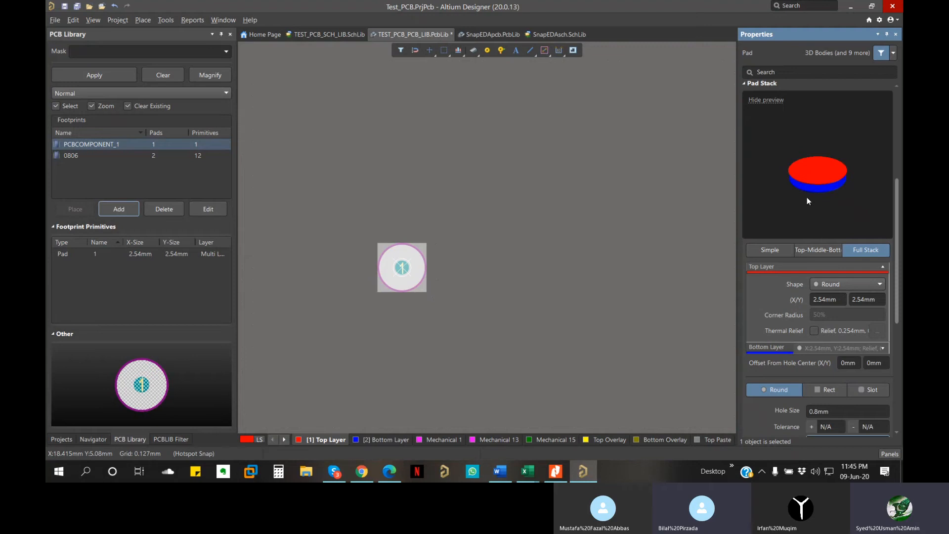
scroll(811, 268, down, 3)
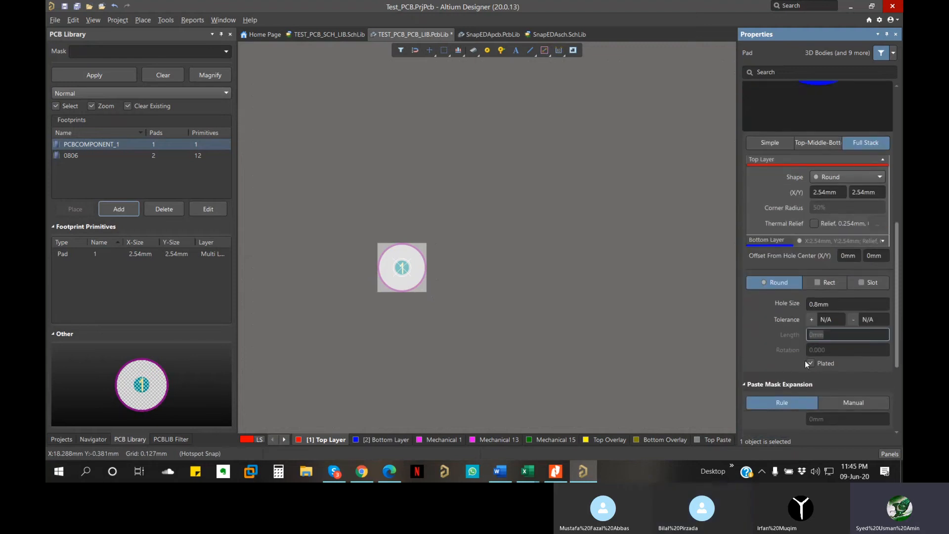
scroll(794, 339, down, 2)
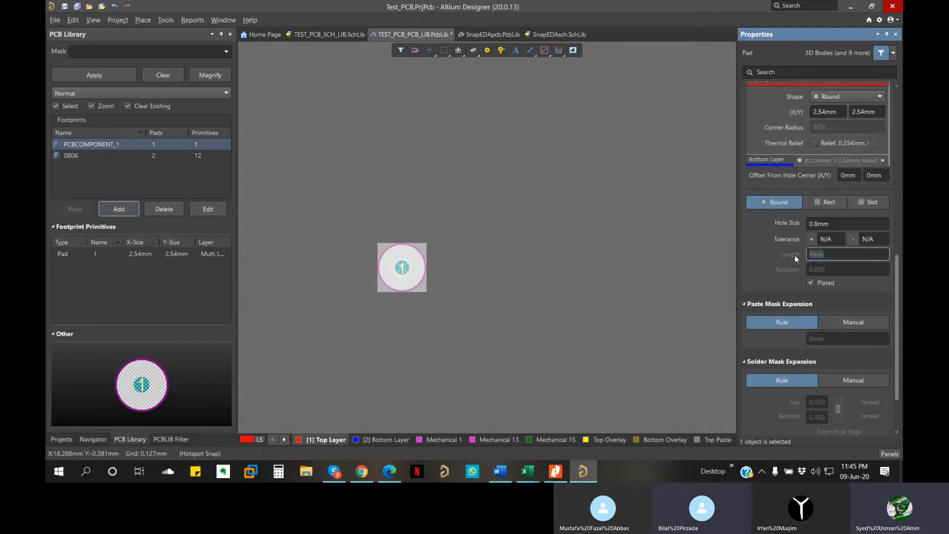
scroll(785, 339, down, 2)
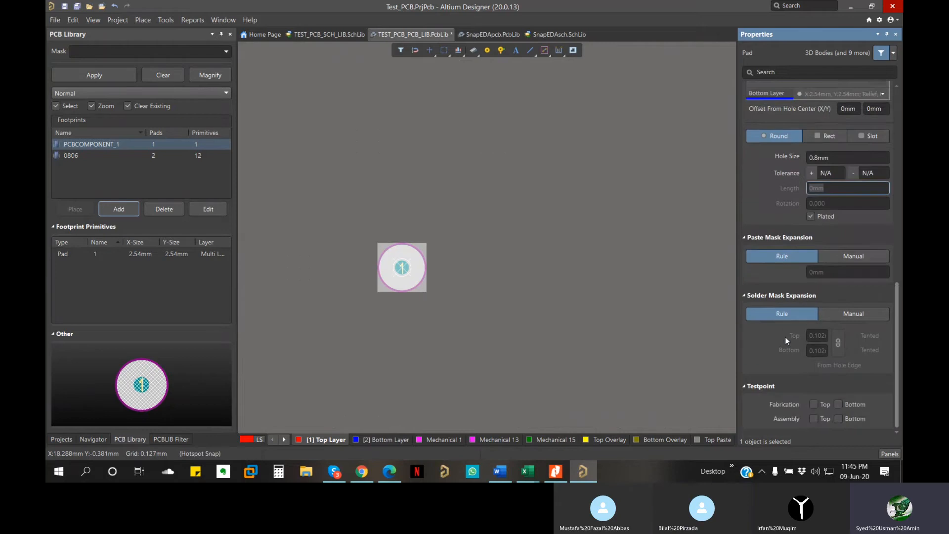
scroll(786, 363, up, 7)
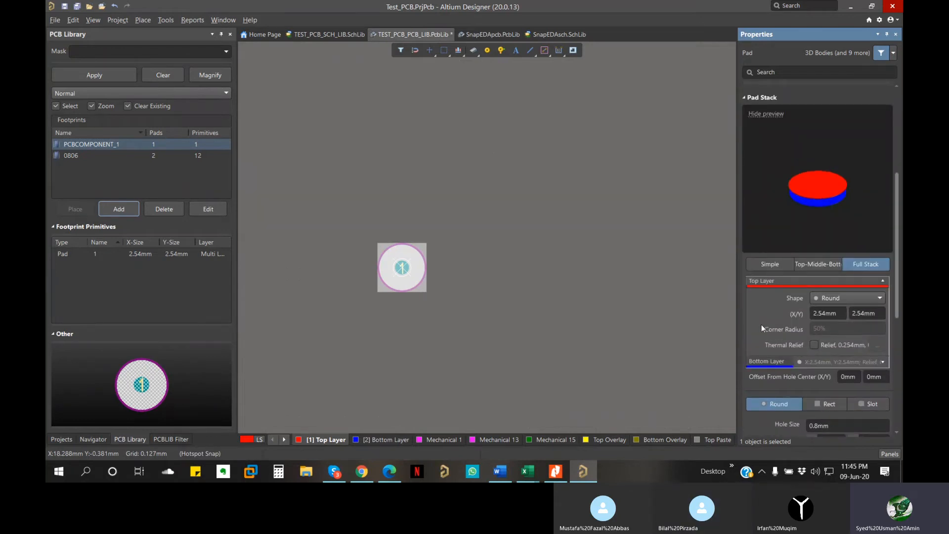
click(818, 313)
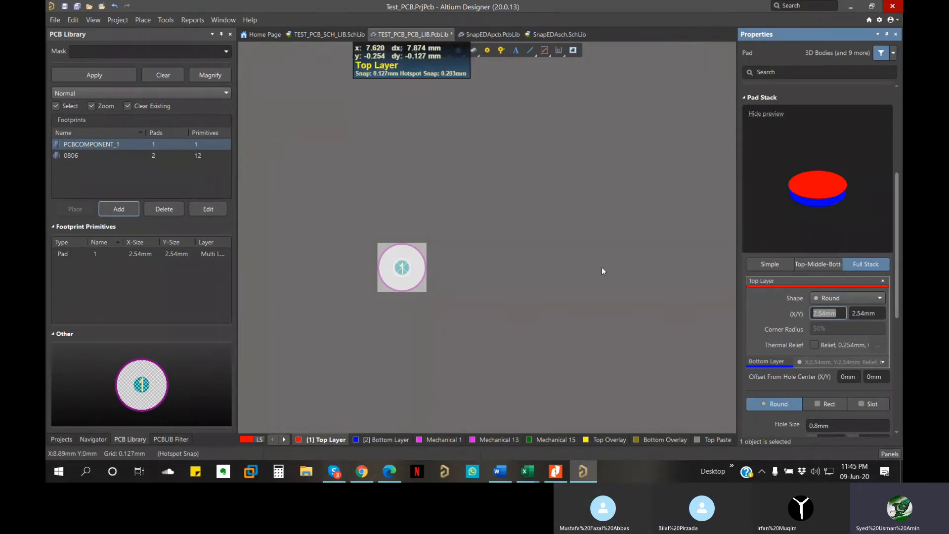
scroll(821, 422, down, 3)
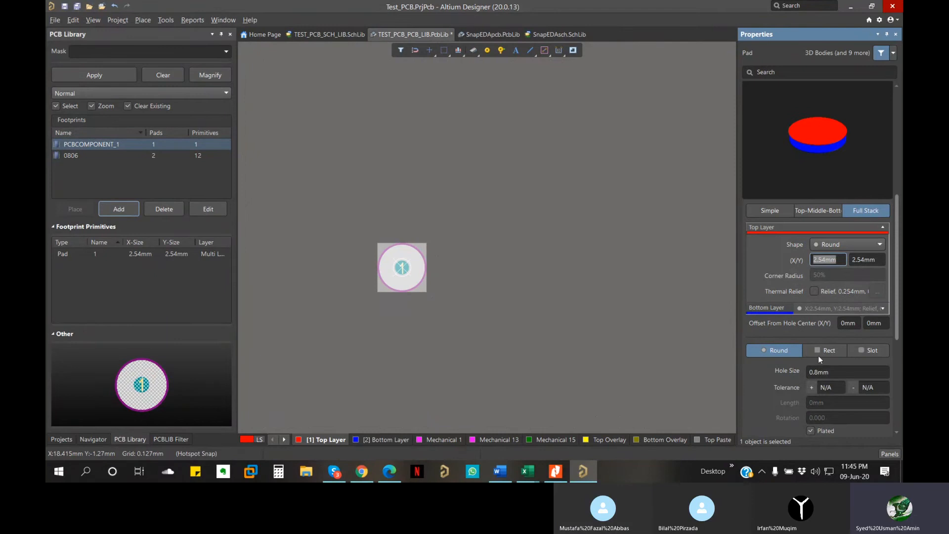
click(390, 471)
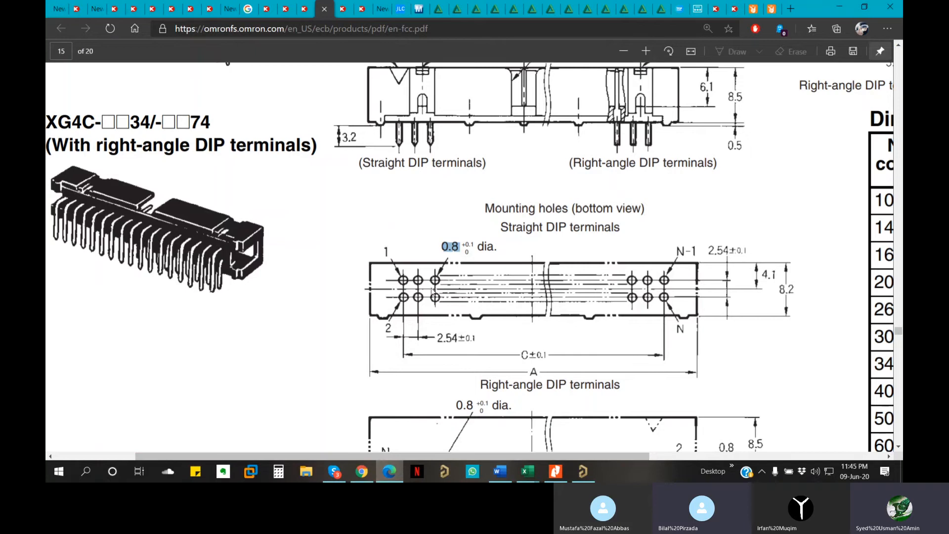
click(390, 471)
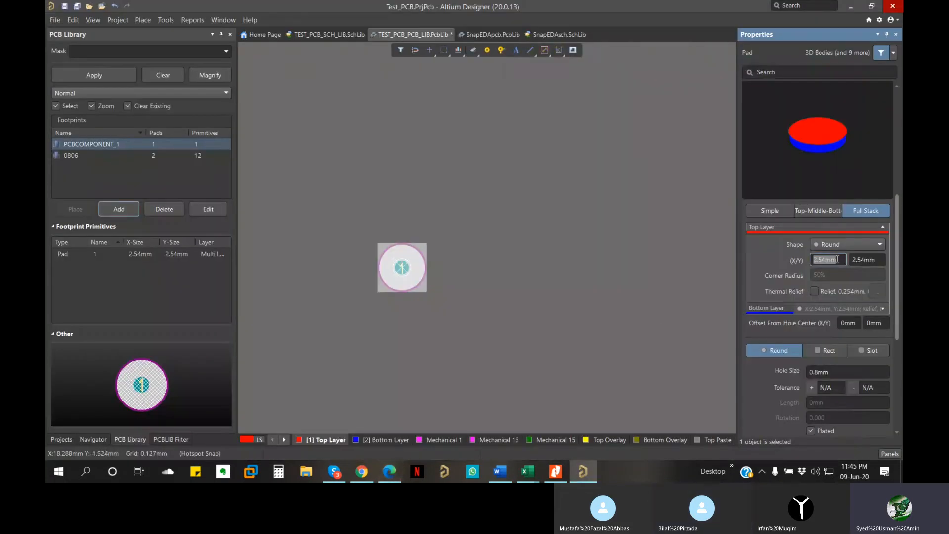
text(1.2)
key(Tab)
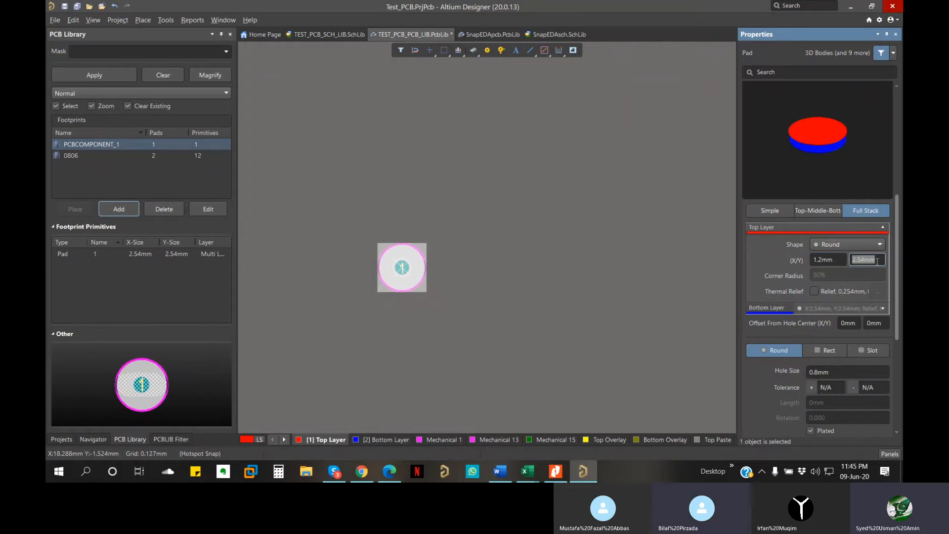
text(1.)
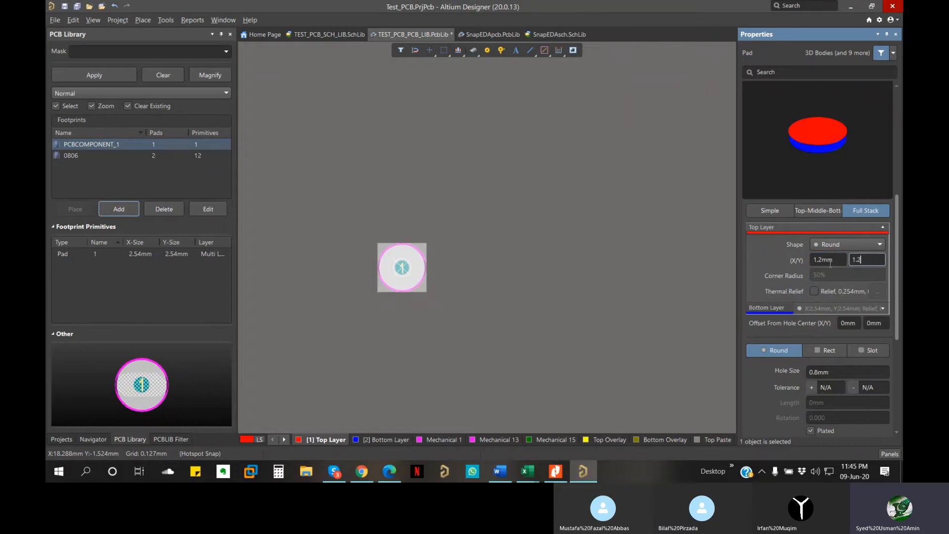
click(580, 285)
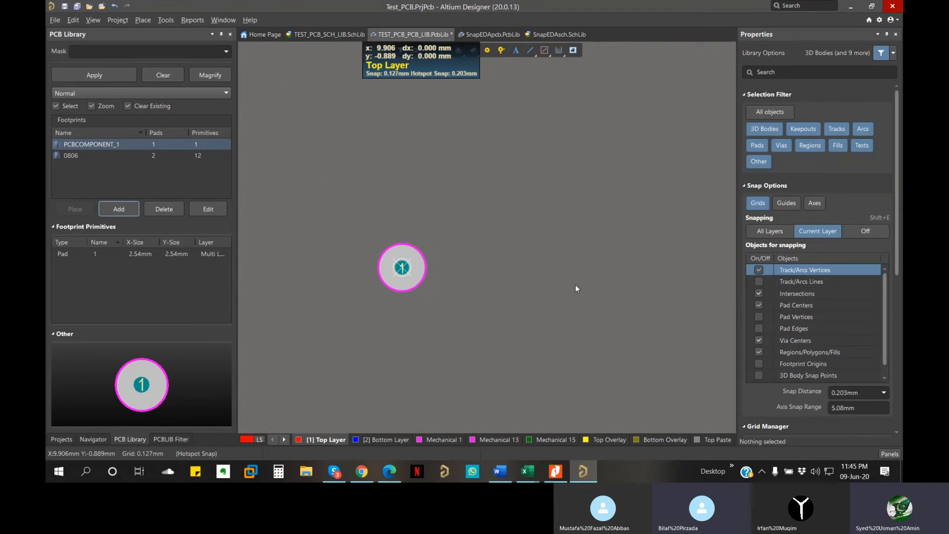
Step: Set pad 1's bottom layer size to 1.2 mm in both X and Y
click(423, 266)
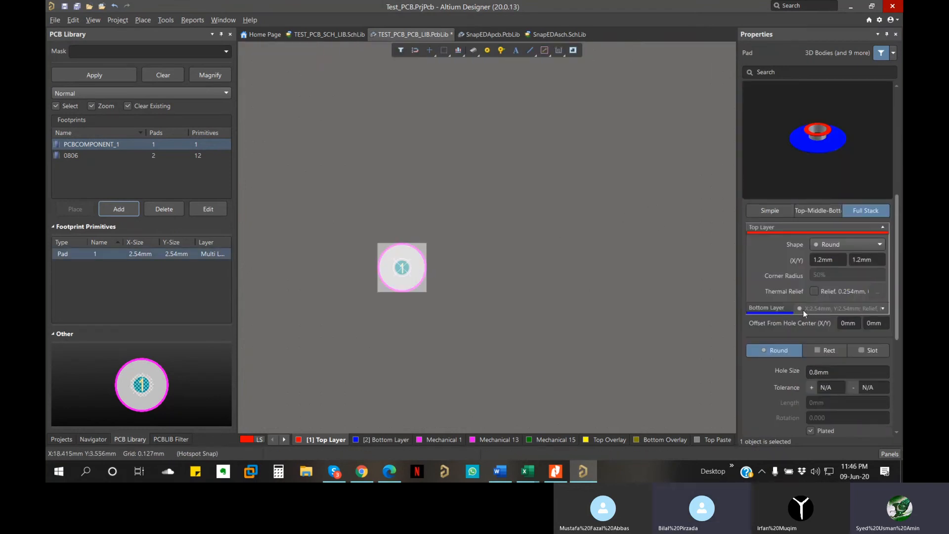
click(774, 308)
click(824, 267)
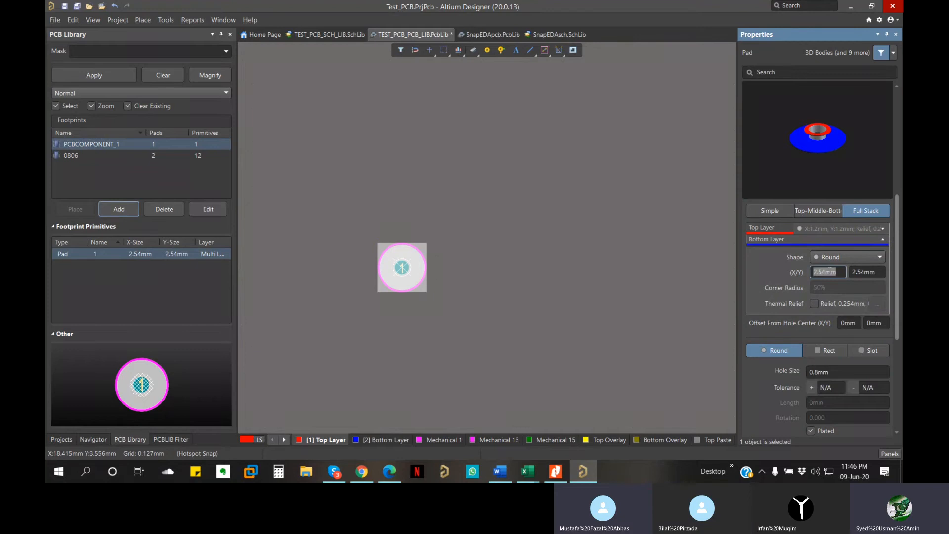
text(1.2)
key(Tab)
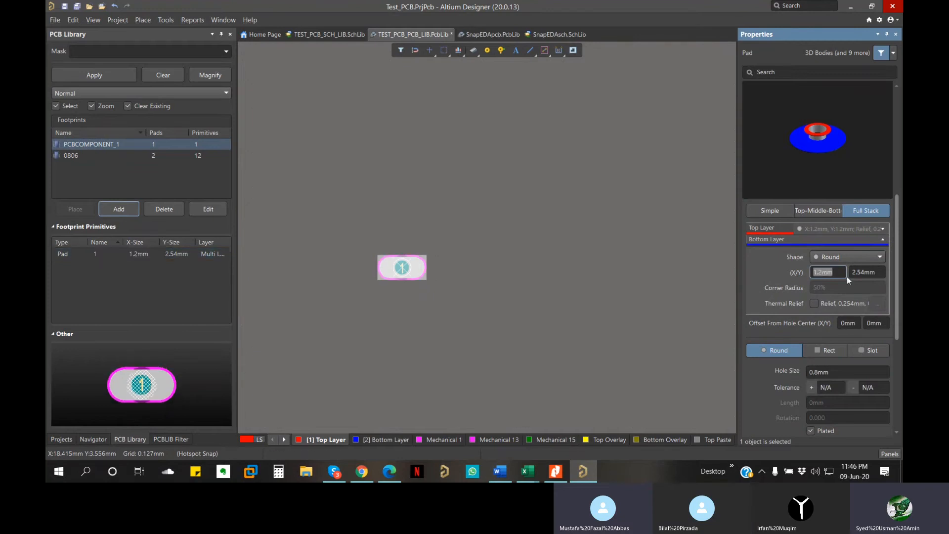
text(1.2)
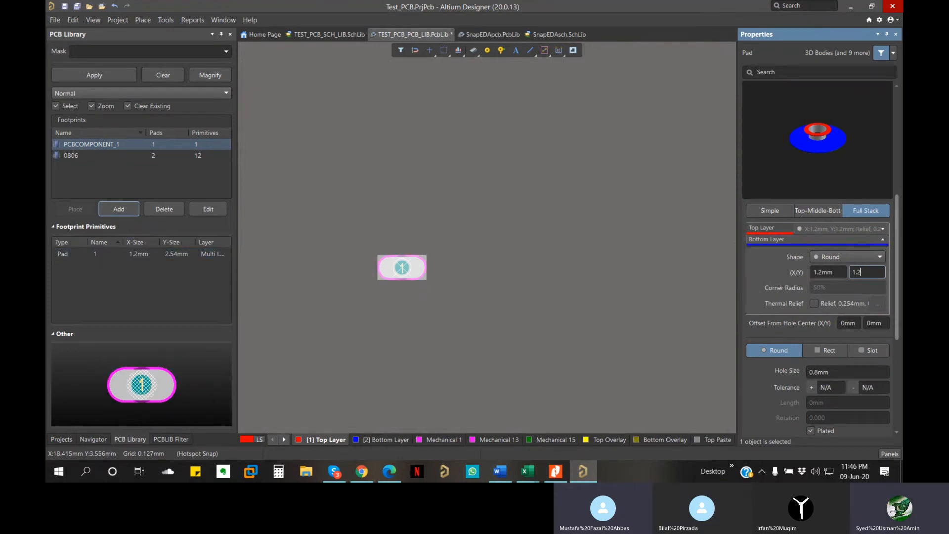
key(Return)
Step: Review pad 1's top layer dimensions and inspect its 3D pad stack preview
click(766, 228)
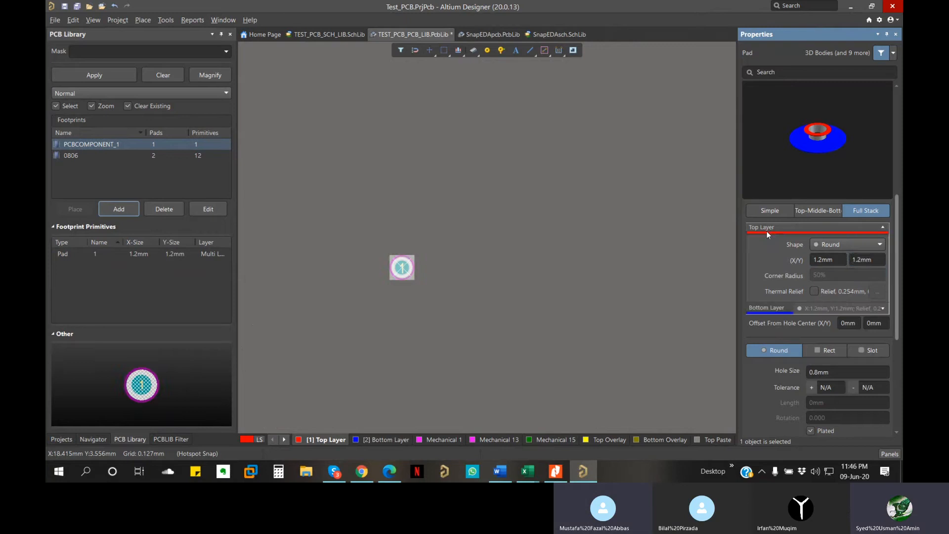
click(823, 260)
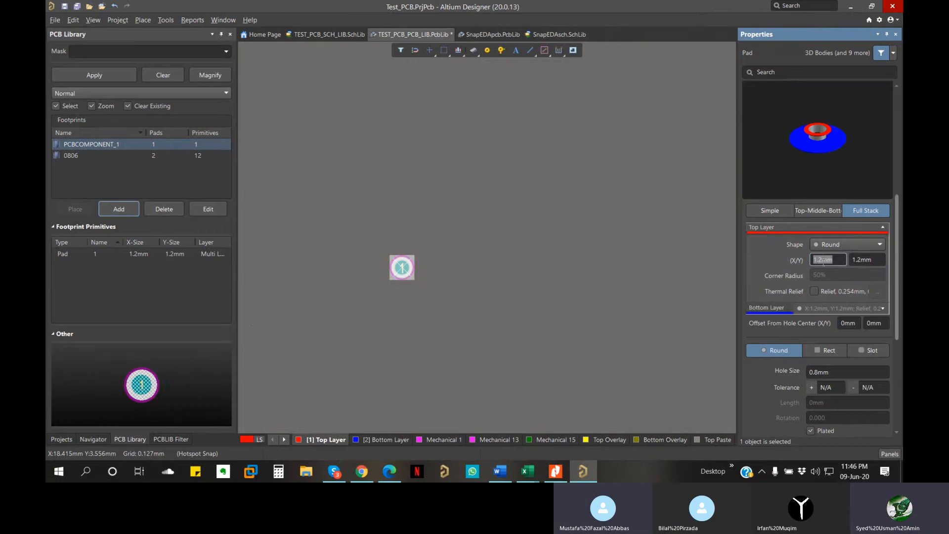
click(523, 260)
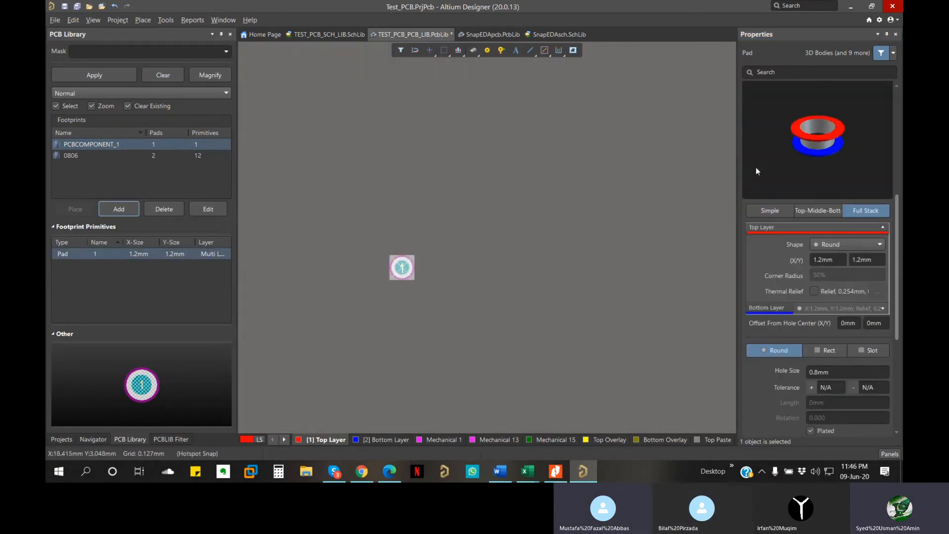
scroll(775, 147, up, 2)
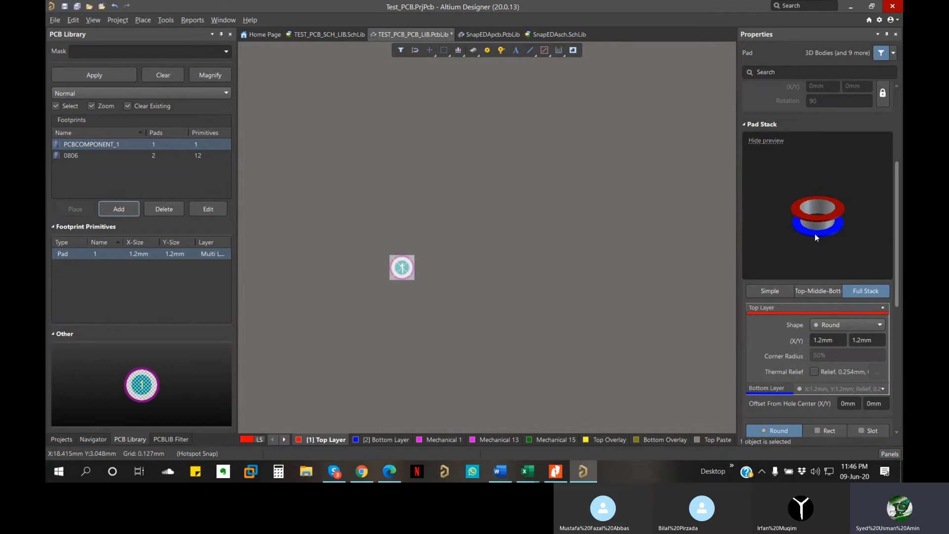
drag(818, 208, 817, 235)
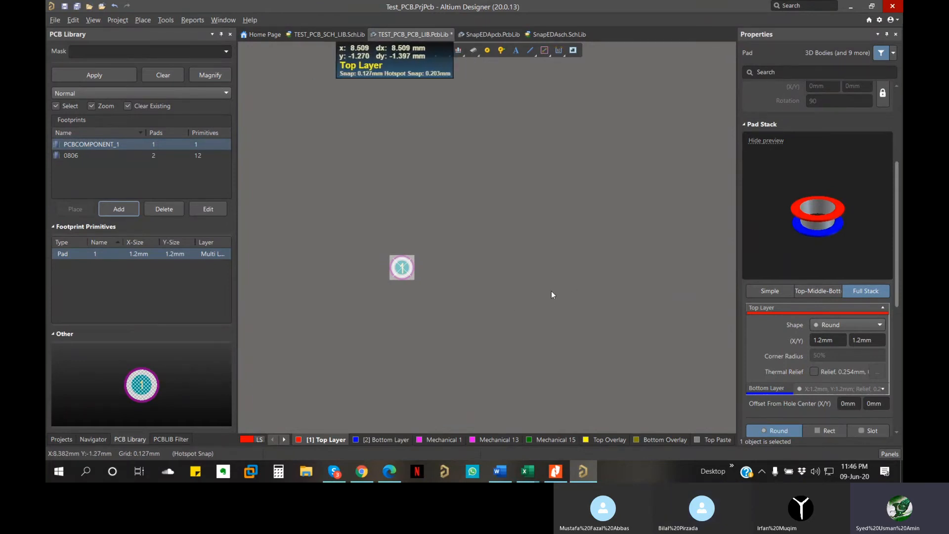
click(508, 296)
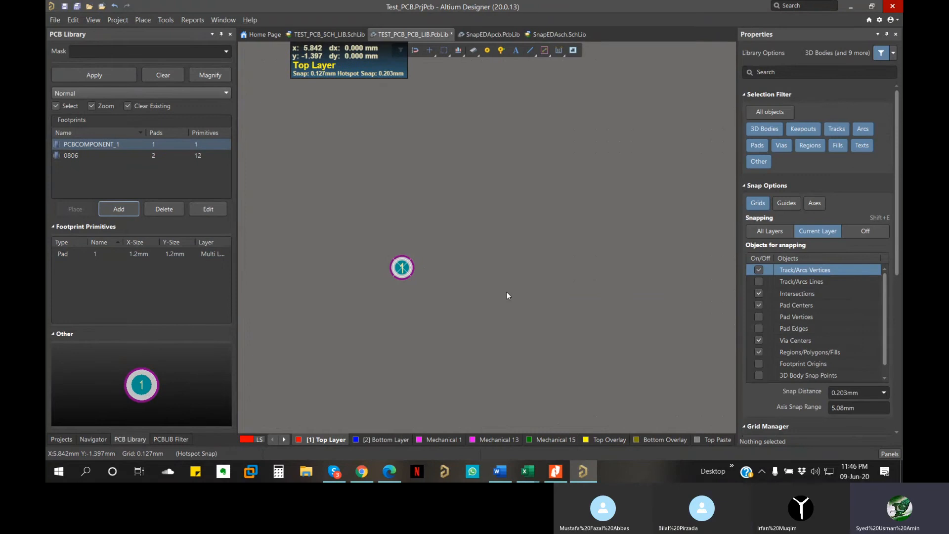
Step: Switch the measurement units to mils and set pad 1's top layer size to 60 mil in both X and Y
key(q)
click(403, 268)
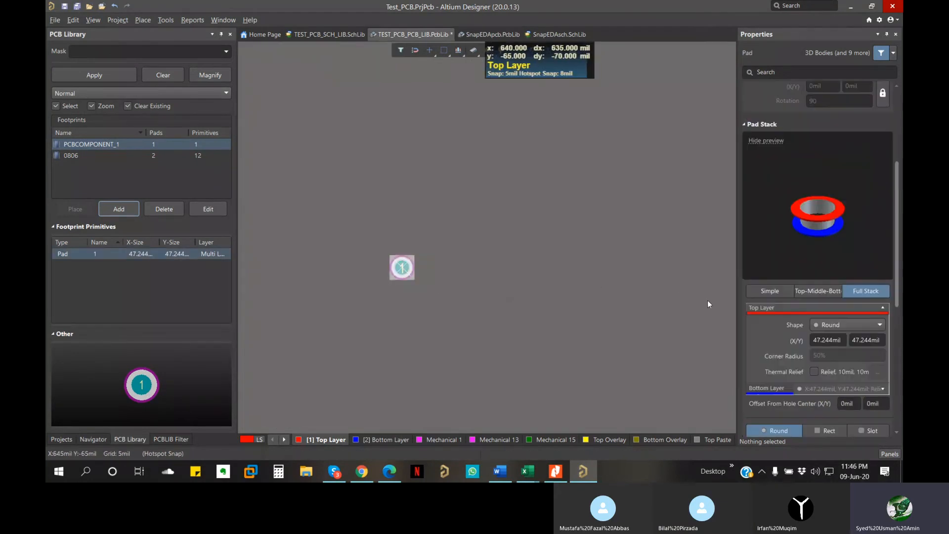
click(822, 341)
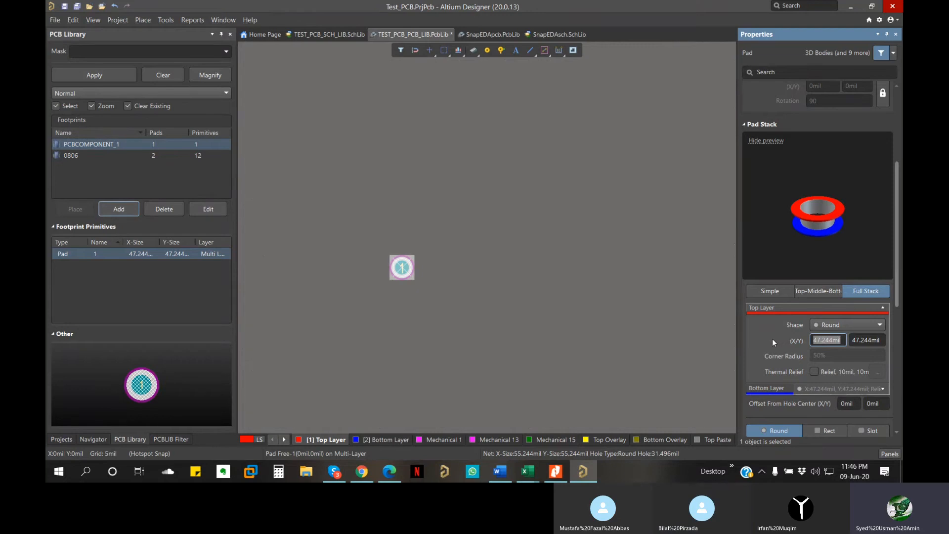
text(60)
click(864, 341)
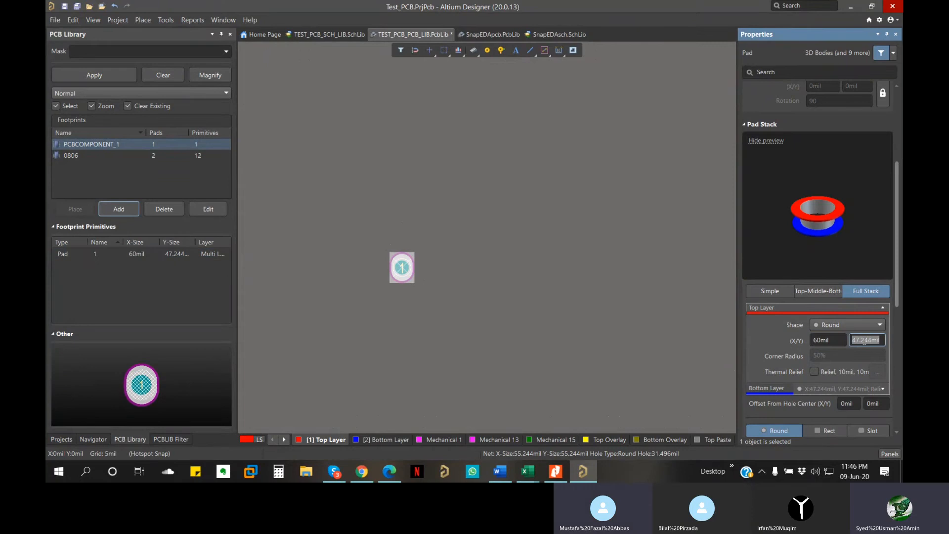
text(630)
key(BackSpace)
key(BackSpace)
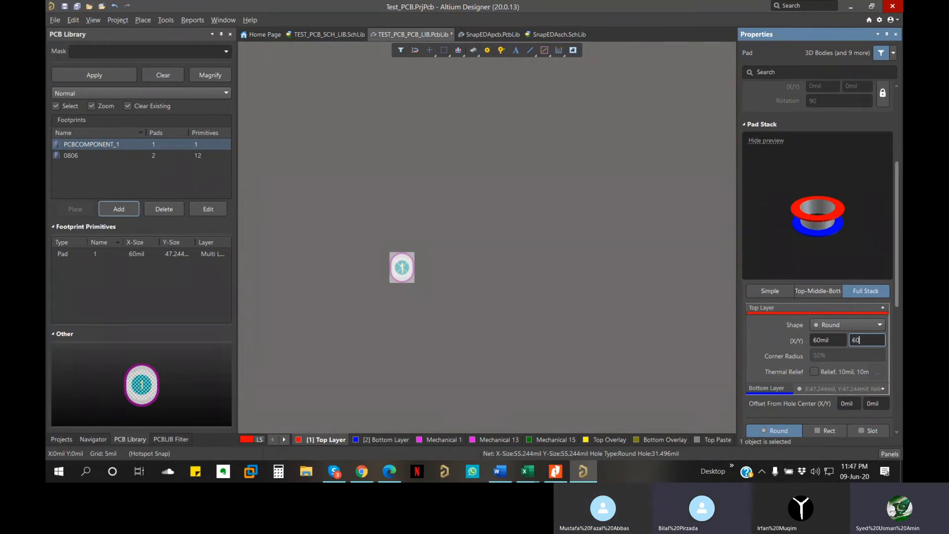
text(0)
key(Return)
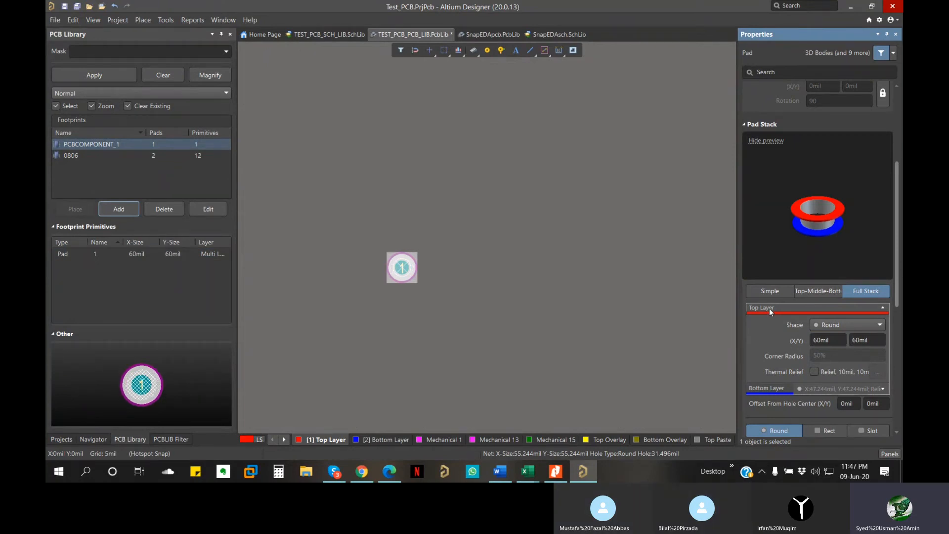
Step: Set pad 1's bottom layer size to 60 mil in both X and Y
click(767, 389)
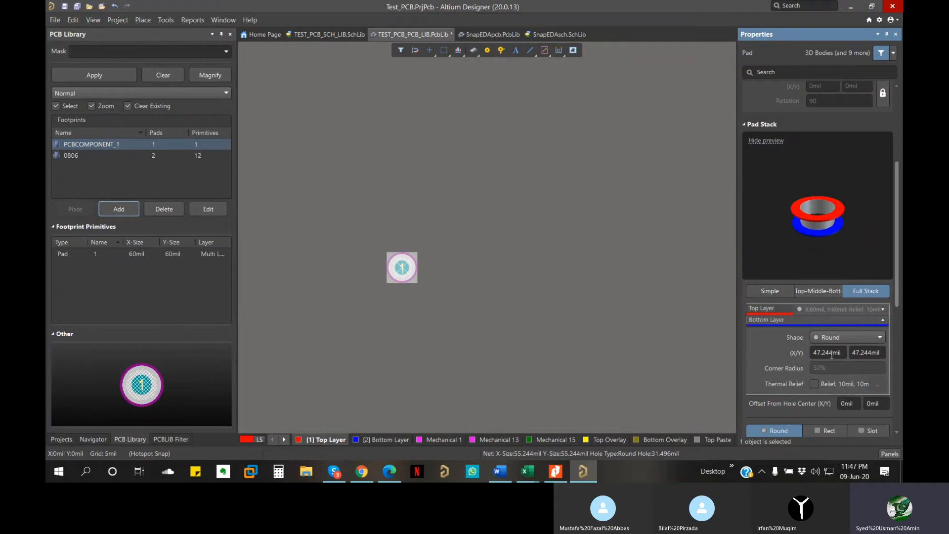
click(828, 353)
text(60)
key(Tab)
text(60)
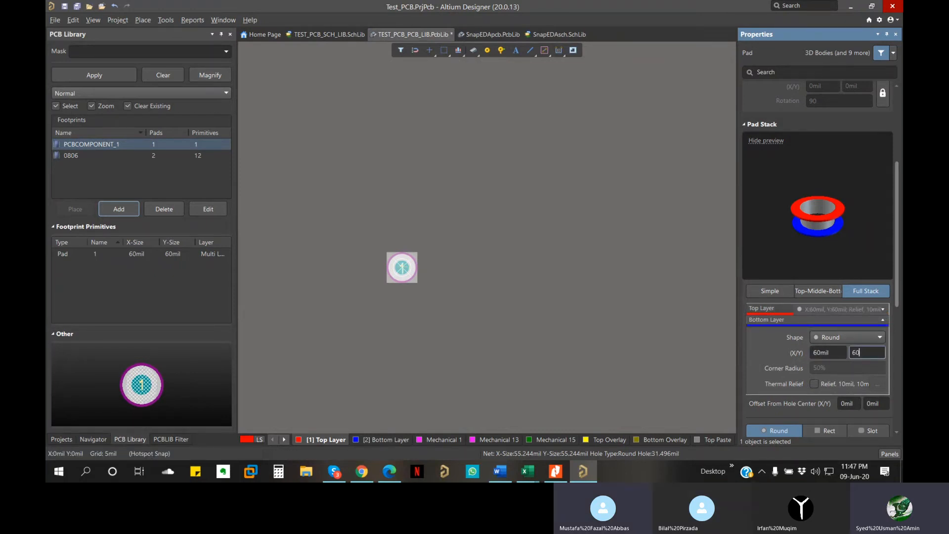
key(Return)
click(760, 321)
click(388, 272)
click(388, 272)
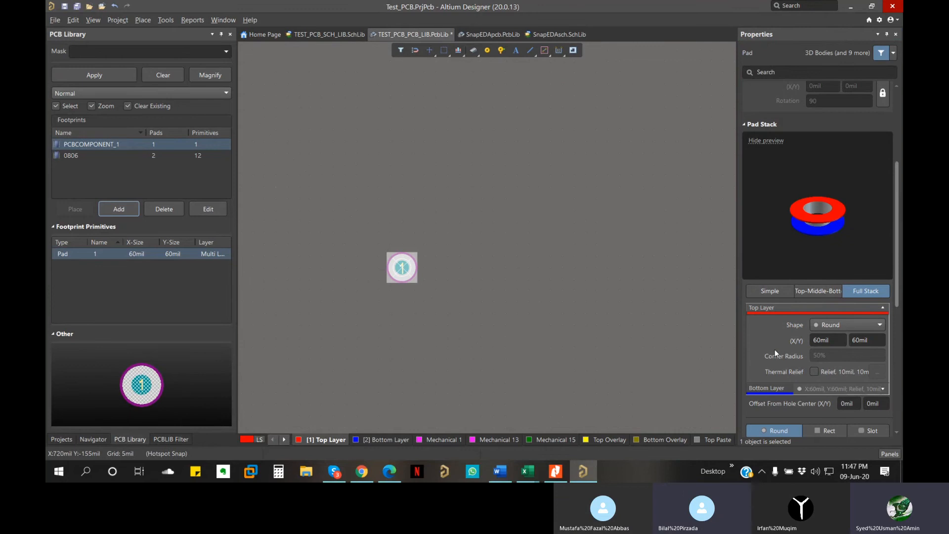
Step: Review pad 1's hole size, plating and mask expansion settings
scroll(764, 297, down, 3)
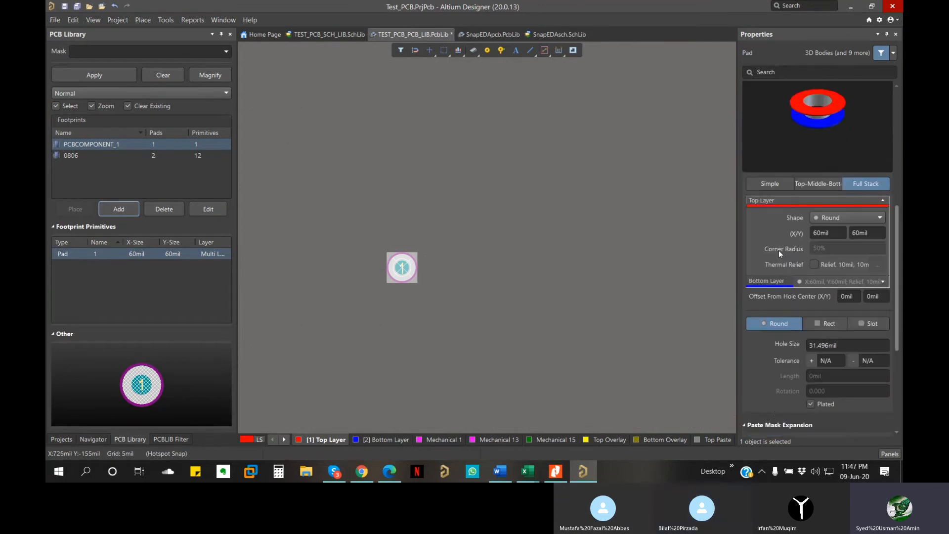
scroll(779, 316, down, 2)
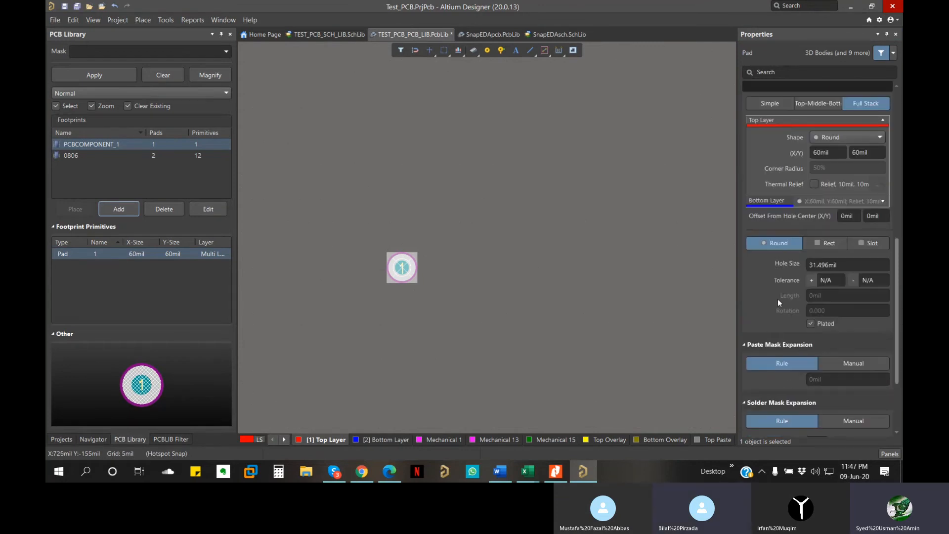
click(827, 267)
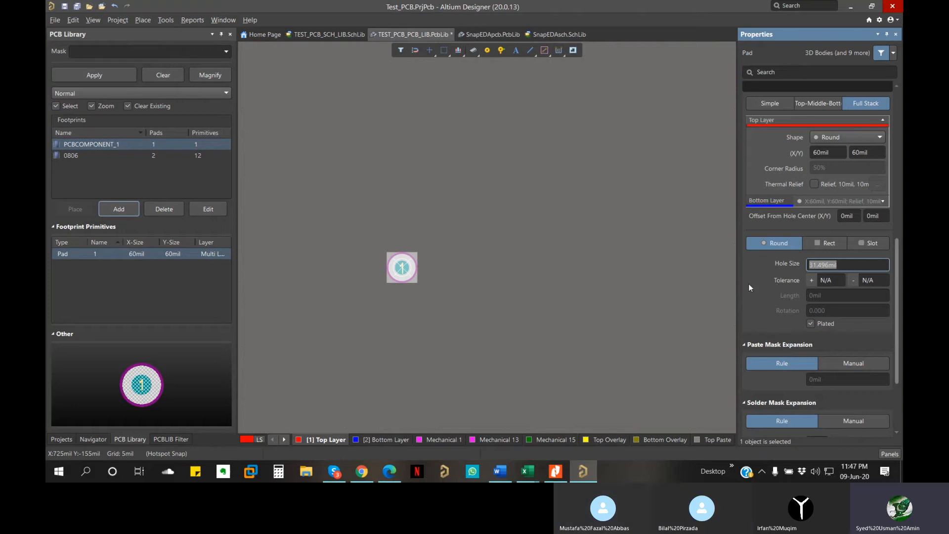
scroll(778, 280, down, 3)
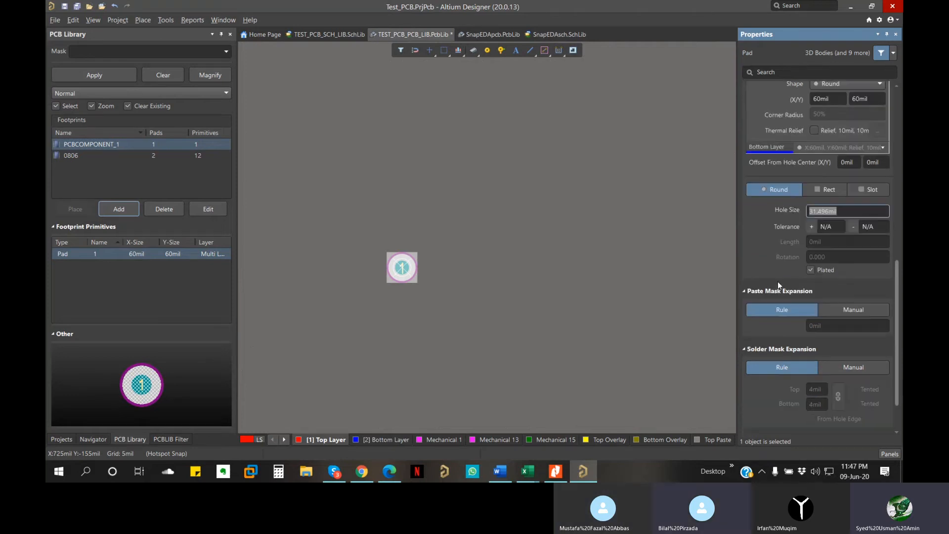
scroll(772, 308, up, 5)
scroll(773, 309, up, 1)
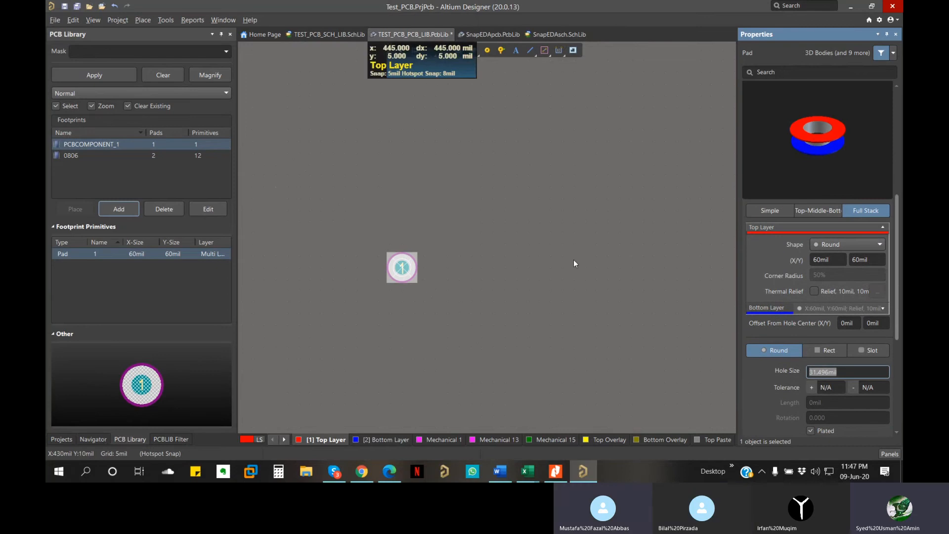
click(435, 277)
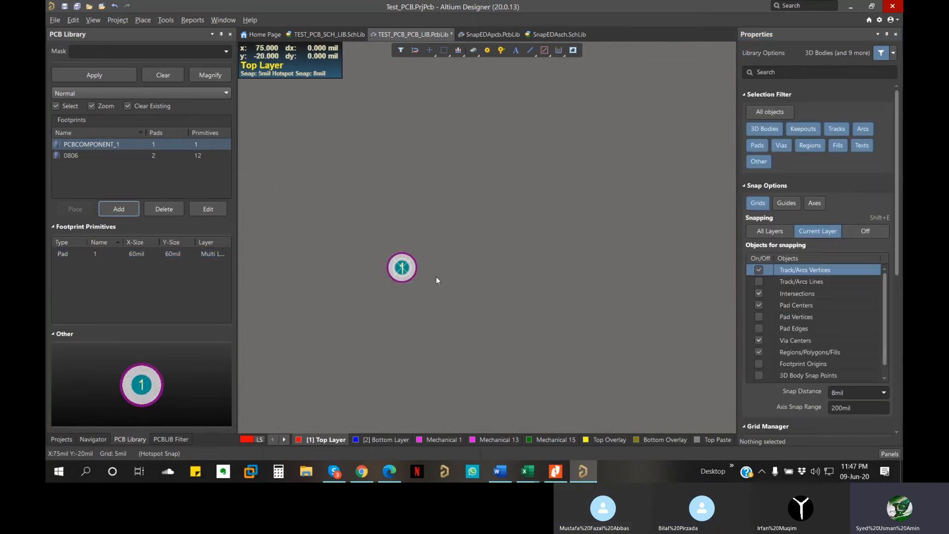
Step: Copy pad 1 with its centre as the reference point and preview the pasted copy without placing it
right_drag(484, 265, 459, 270)
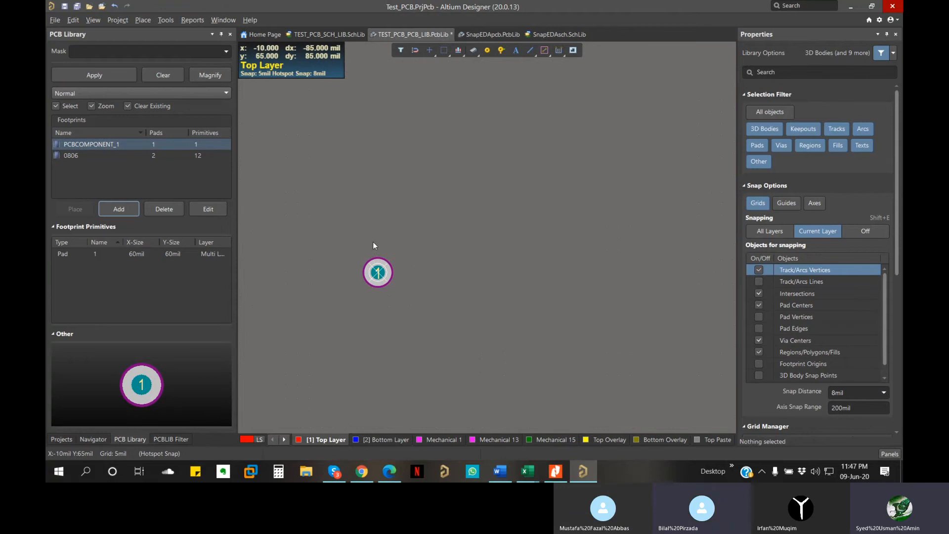
click(377, 274)
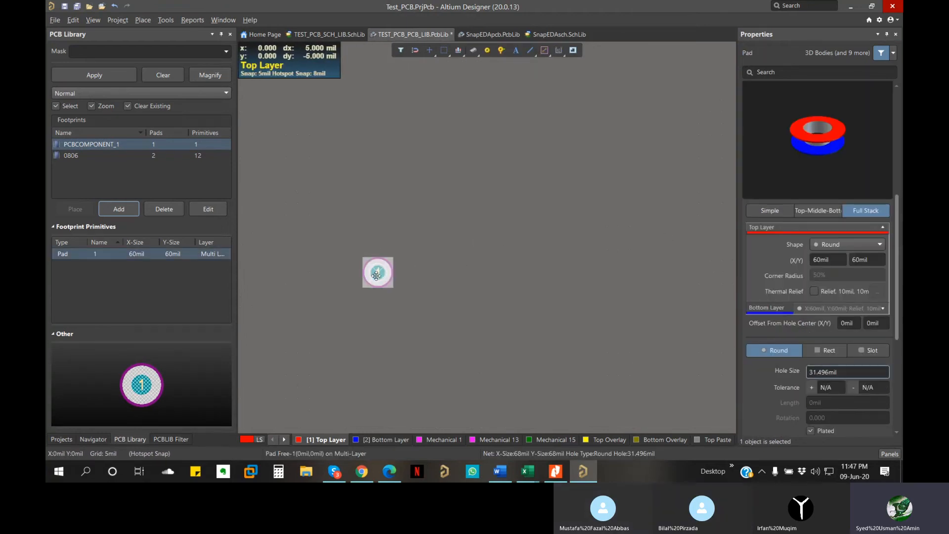
click(413, 275)
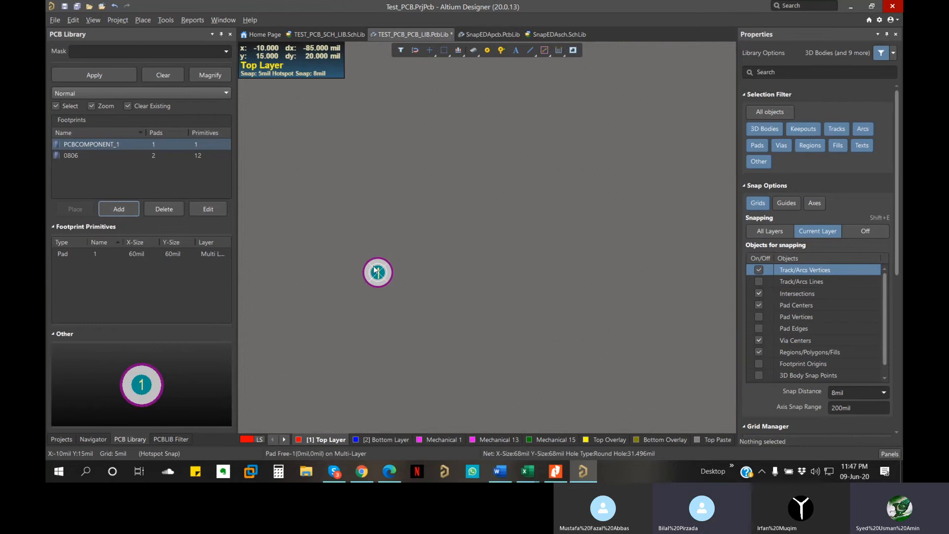
click(391, 279)
key(ctrl+c)
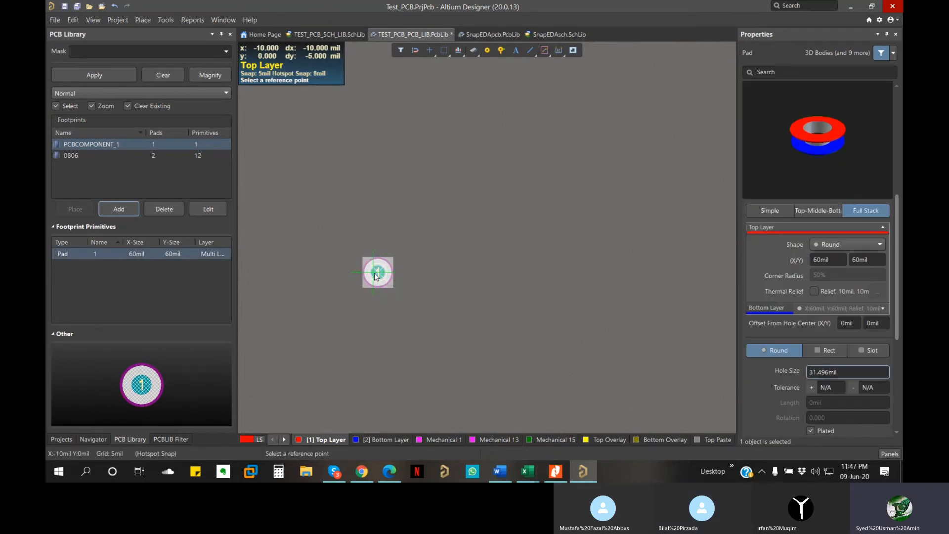
ctrl+scroll(377, 271, up, 3)
ctrl+scroll(377, 271, up, 1)
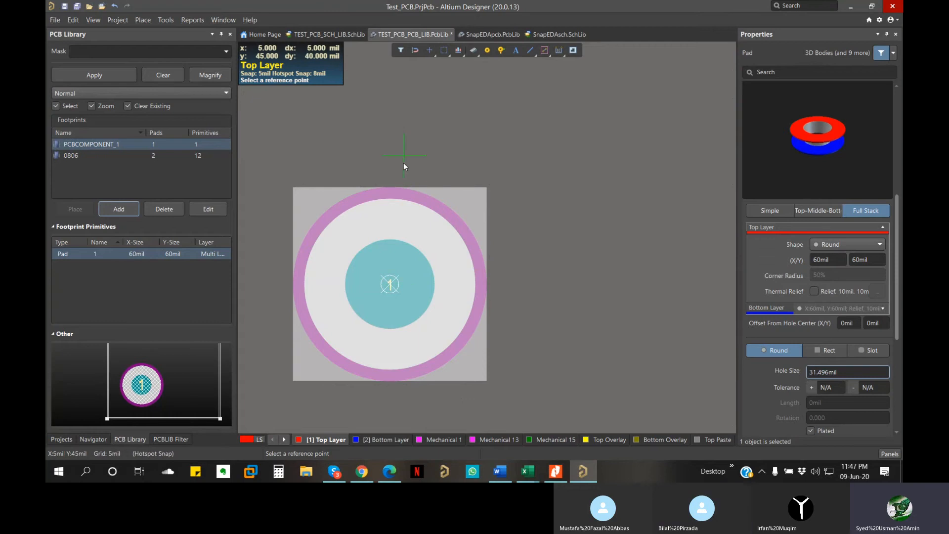
click(390, 284)
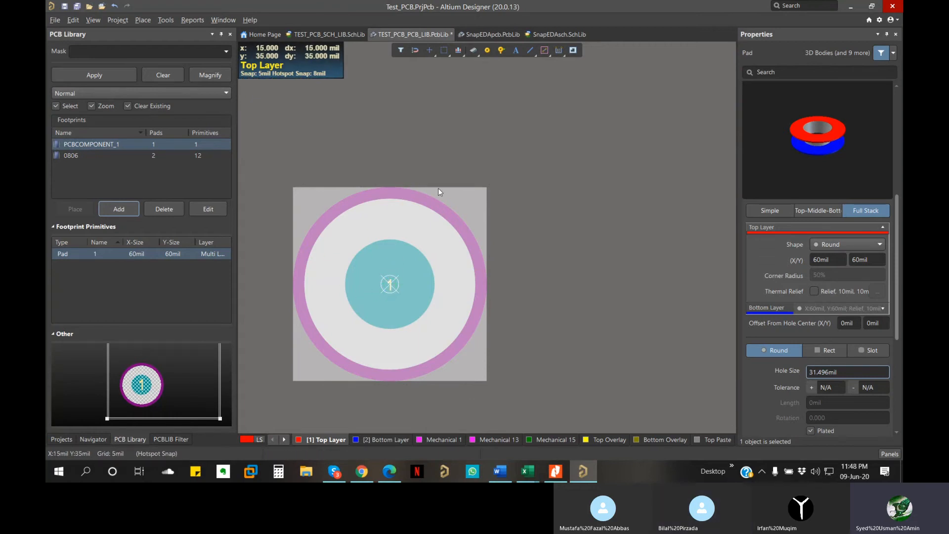
key(ctrl+v)
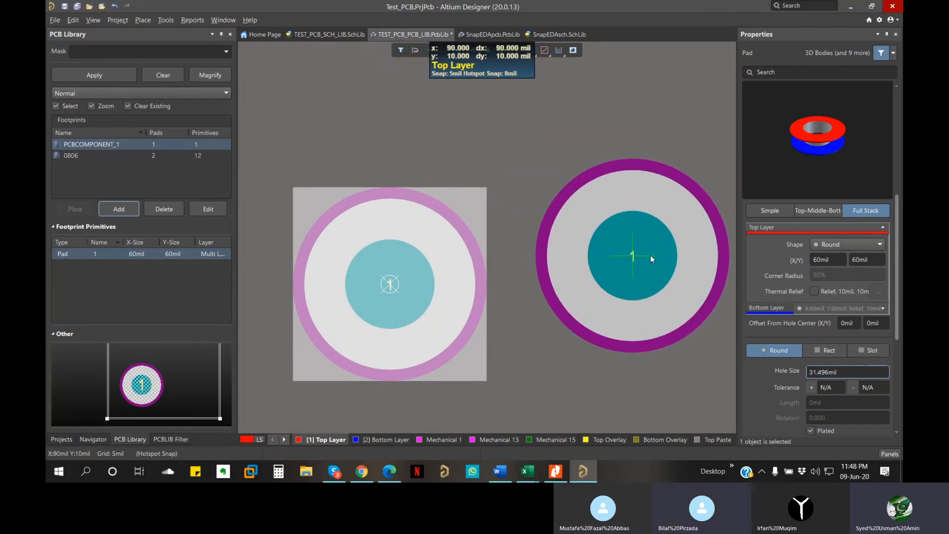
key(Escape)
Step: Try copying pad 1 with a reference point away from the pad, at about X 105, Y 75 mil, and preview the offset paste
click(399, 282)
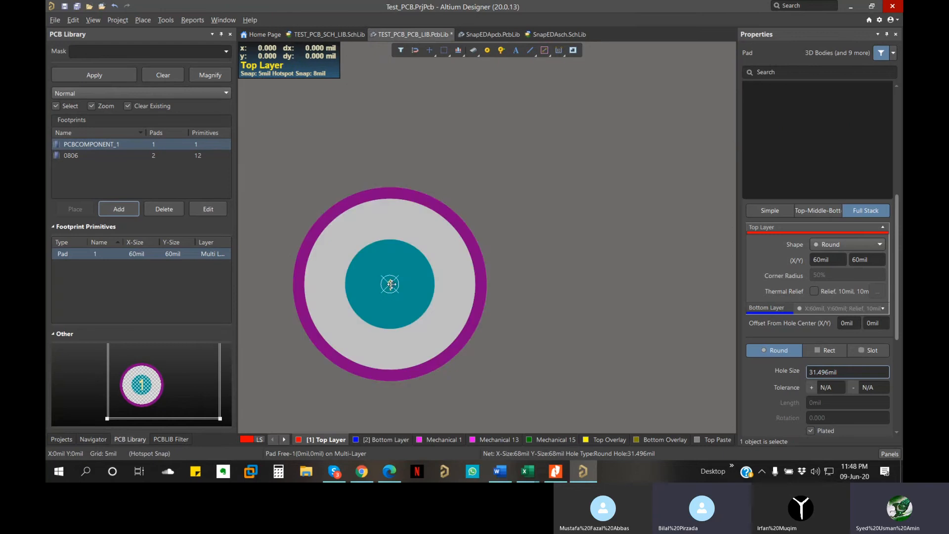
key(ctrl+c)
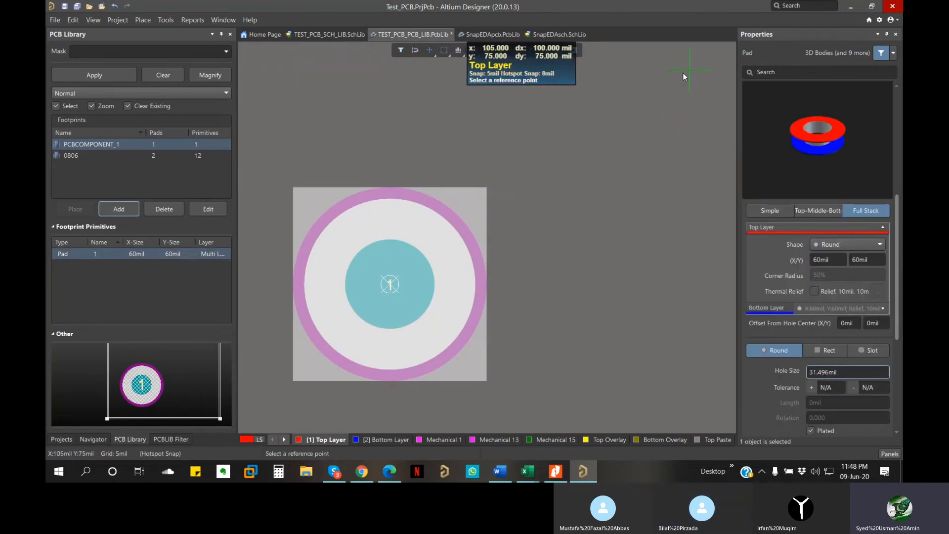
click(684, 75)
key(ctrl+v)
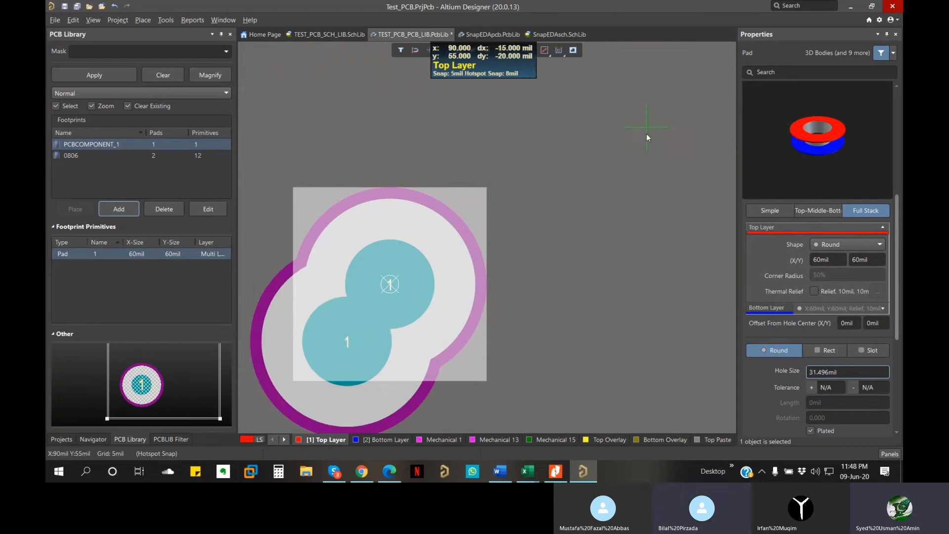
ctrl+scroll(647, 148, down, 3)
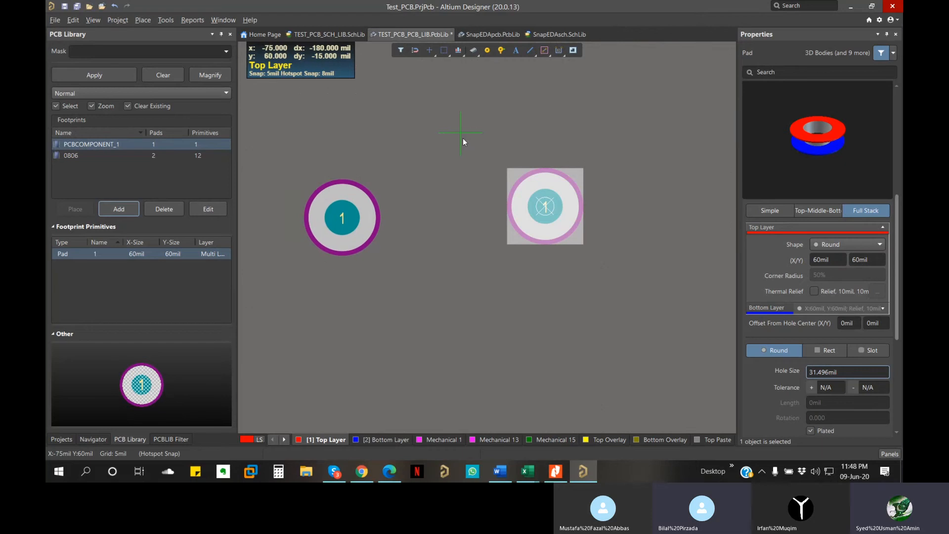
key(Escape)
click(461, 266)
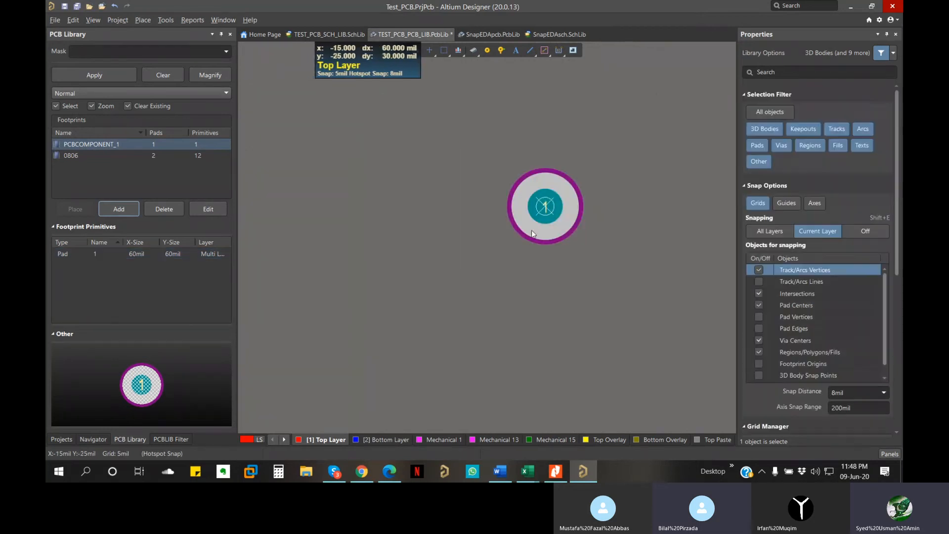
Step: Copy pad 1 from its centre and preview the paste beside it at about X 105, Y 0 mil
click(549, 215)
key(ctrl+c)
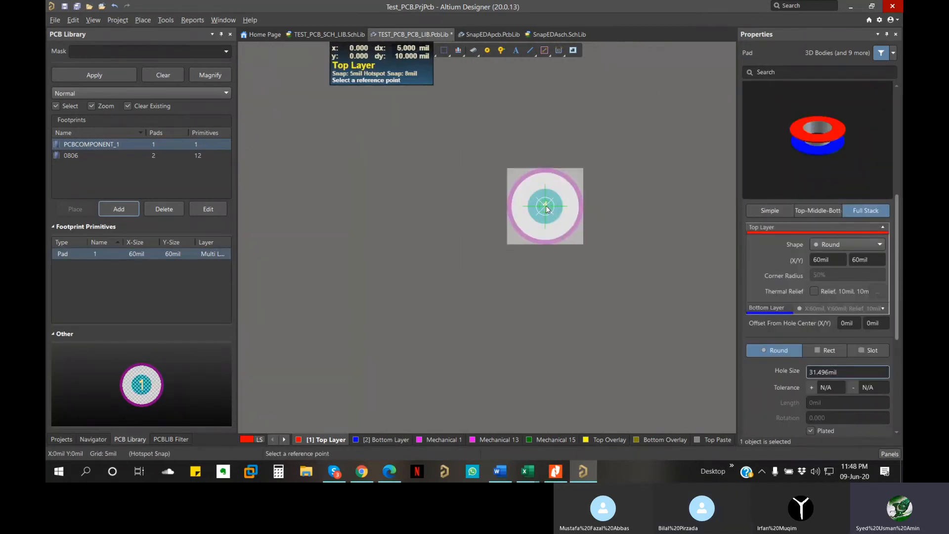
click(545, 206)
click(545, 291)
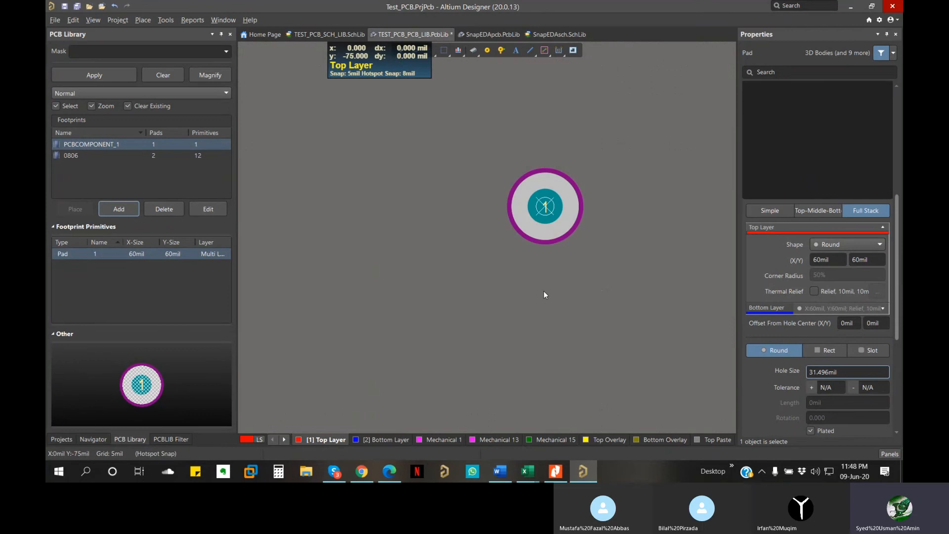
right_drag(565, 243, 405, 300)
key(ctrl+v)
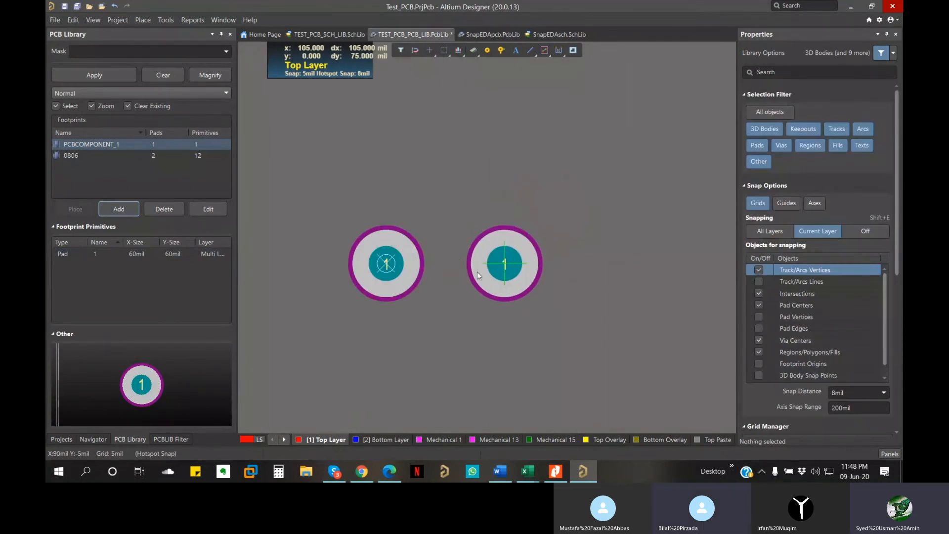
click(400, 267)
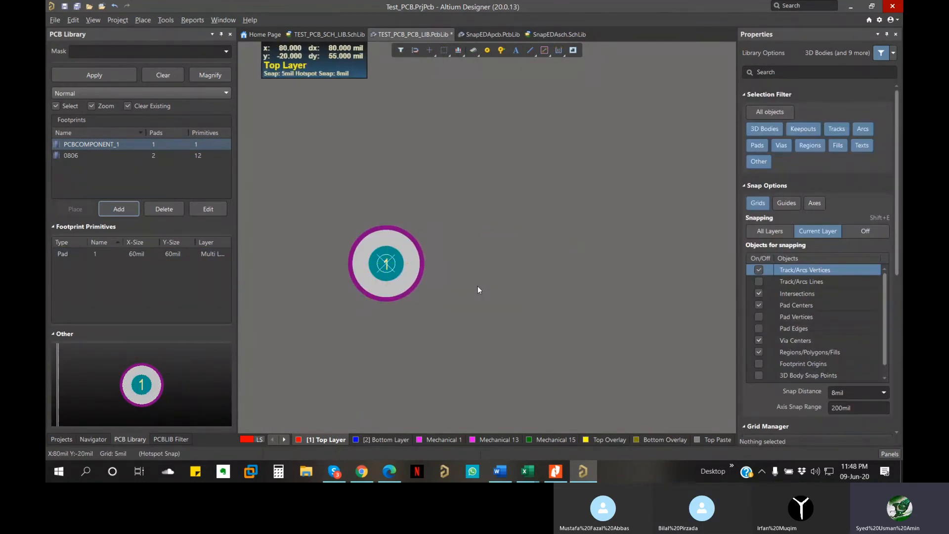
click(375, 269)
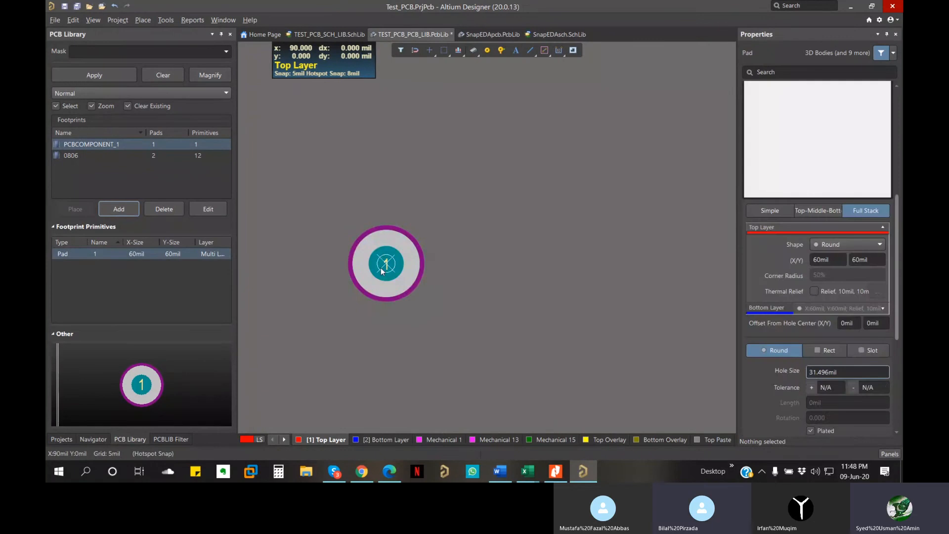
key(ctrl+c)
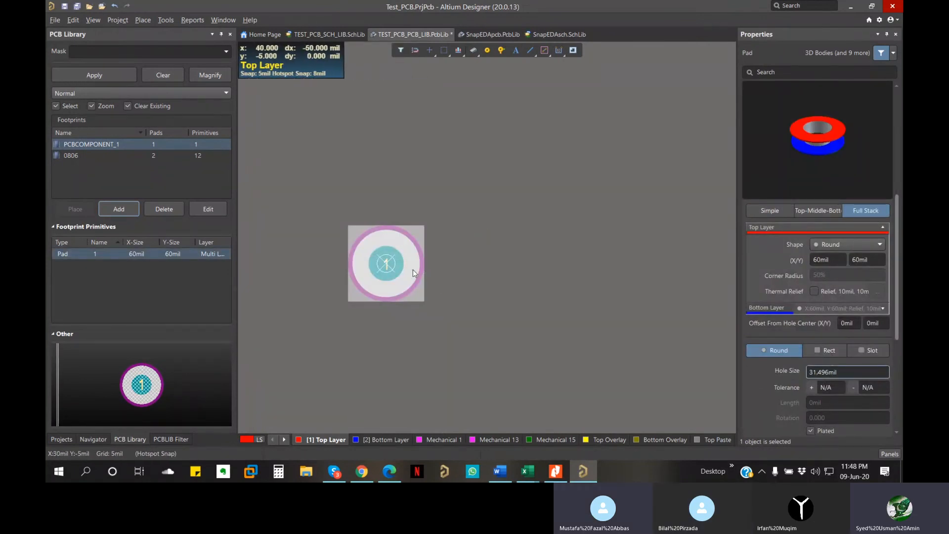
click(385, 267)
click(399, 287)
key(ctrl+c)
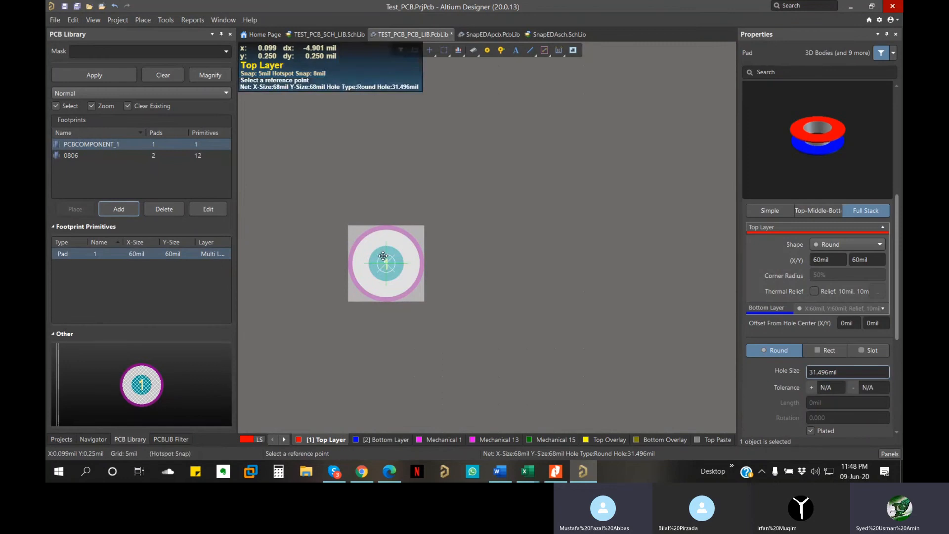
click(388, 267)
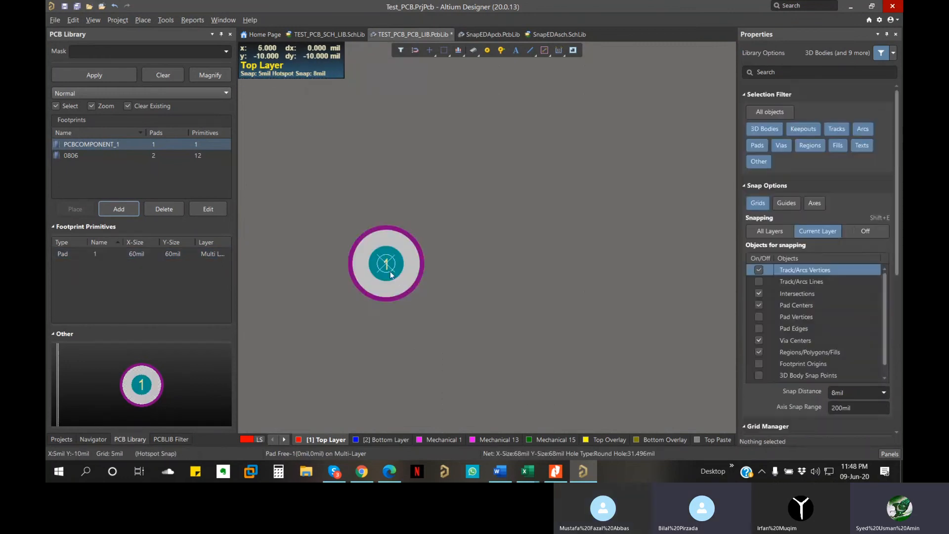
Step: Copy pad 1 with its centre as the reference point and paste the copy at X 90, Y 0 mil
click(394, 293)
key(ctrl+c)
click(386, 266)
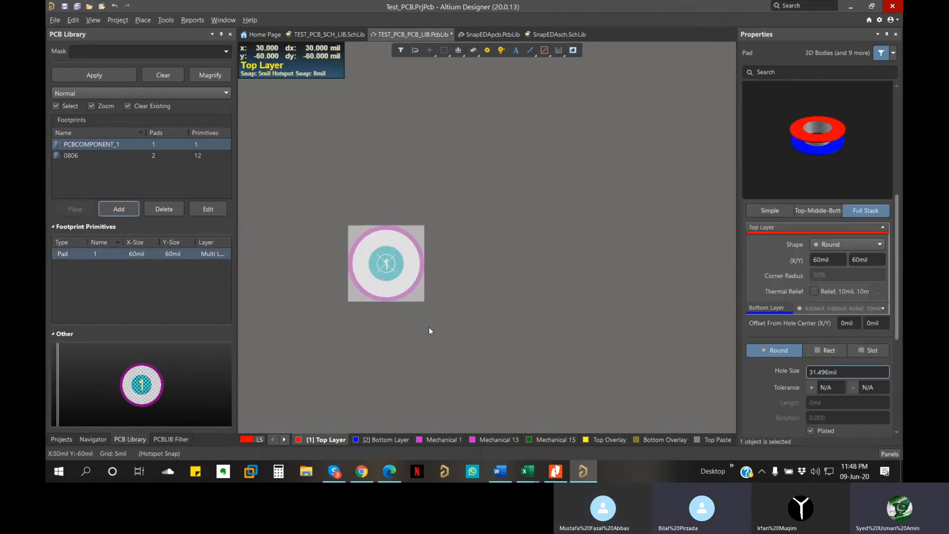
click(429, 328)
key(ctrl+v)
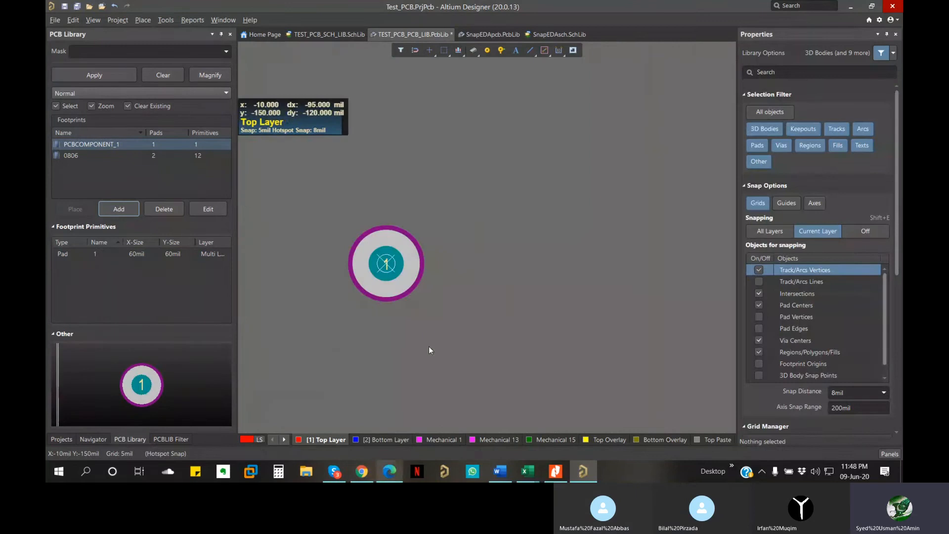
click(487, 263)
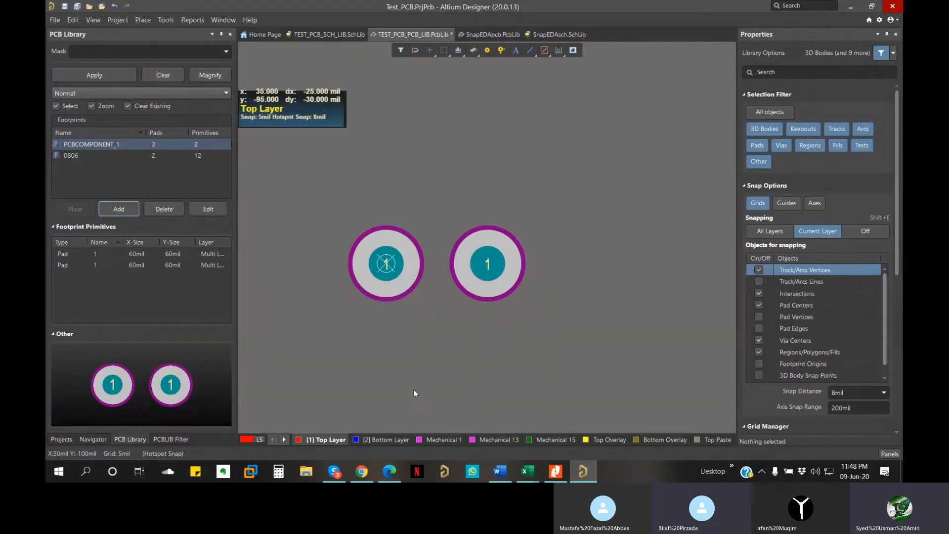
Step: Check the mounting-hole pitch in the Omron datasheet in the browser, and review pad 1's properties back in Altium Designer
click(389, 471)
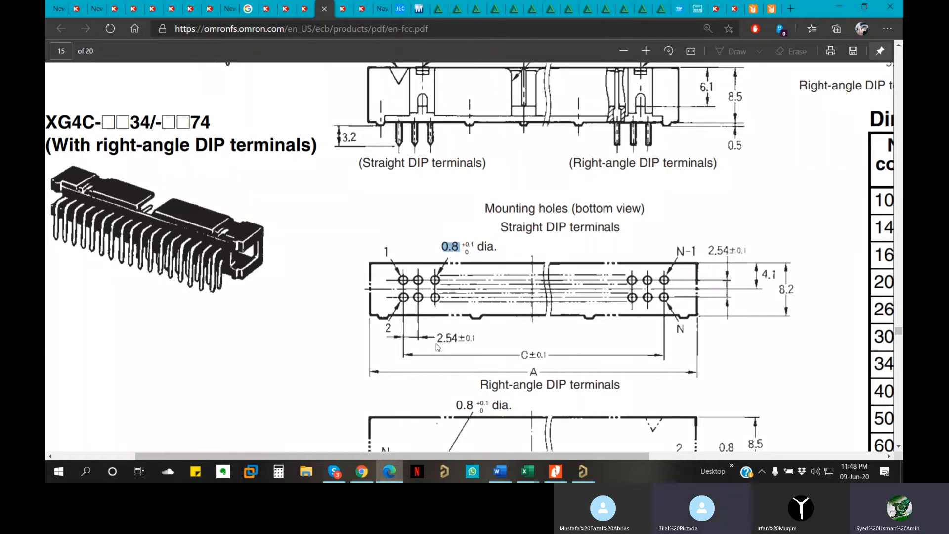
click(389, 471)
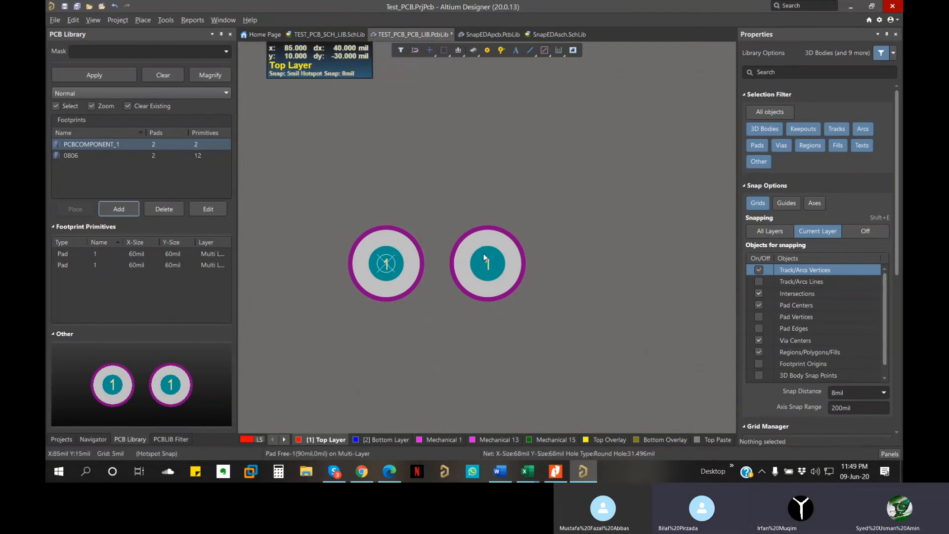
click(386, 263)
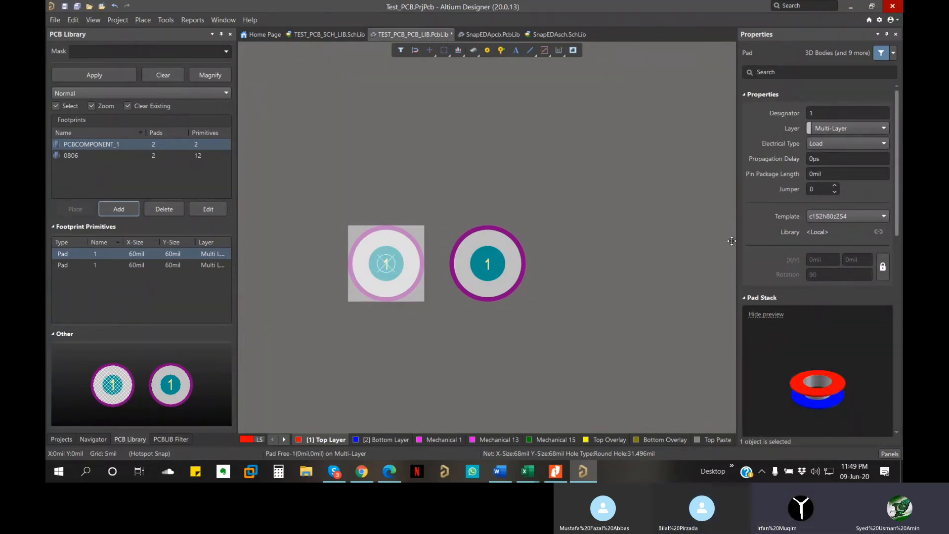
right_click(544, 221)
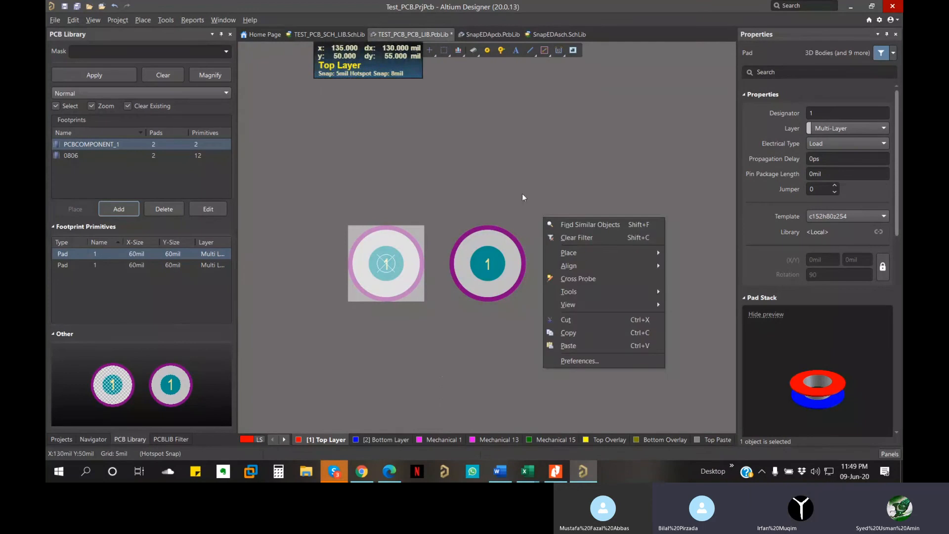
click(382, 162)
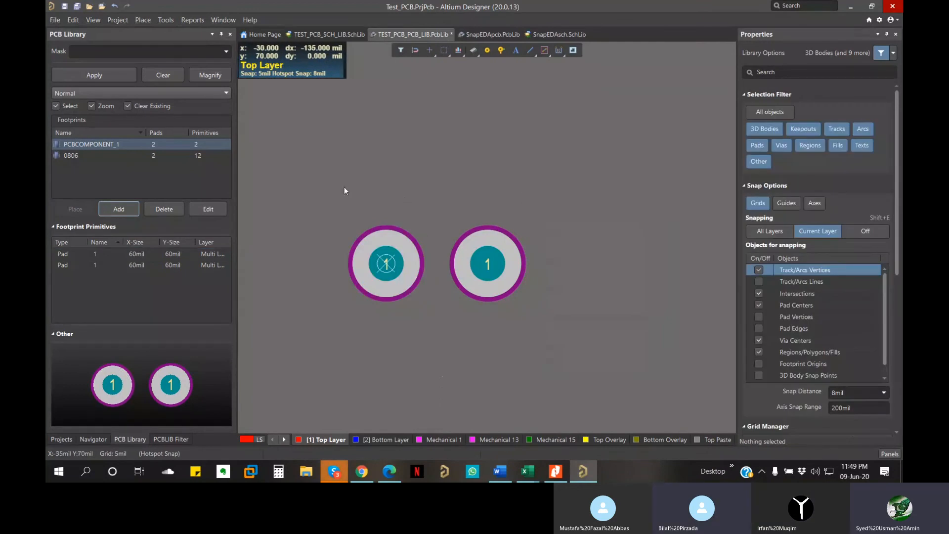
Step: Move the locked second pad to X 100, Y 0 mil, allowing the change to the locked primitive
click(487, 264)
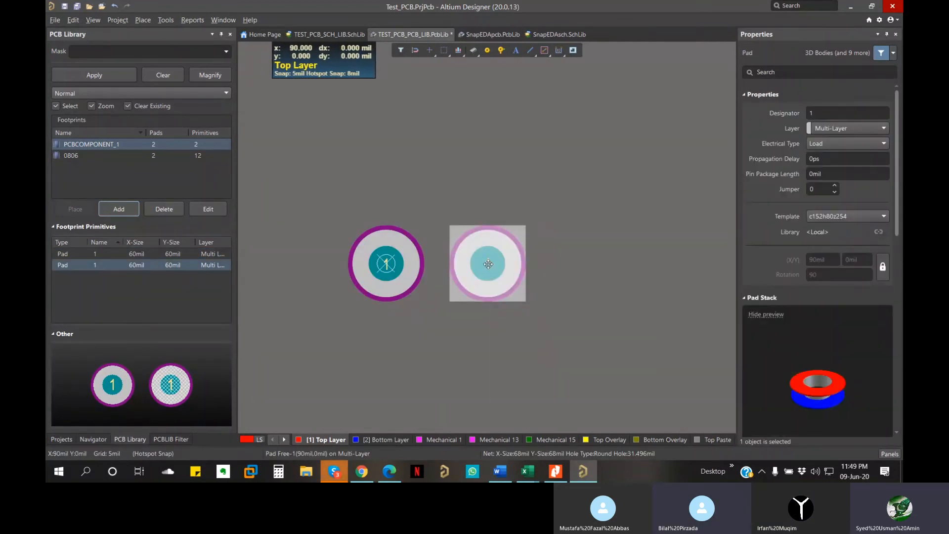
click(489, 264)
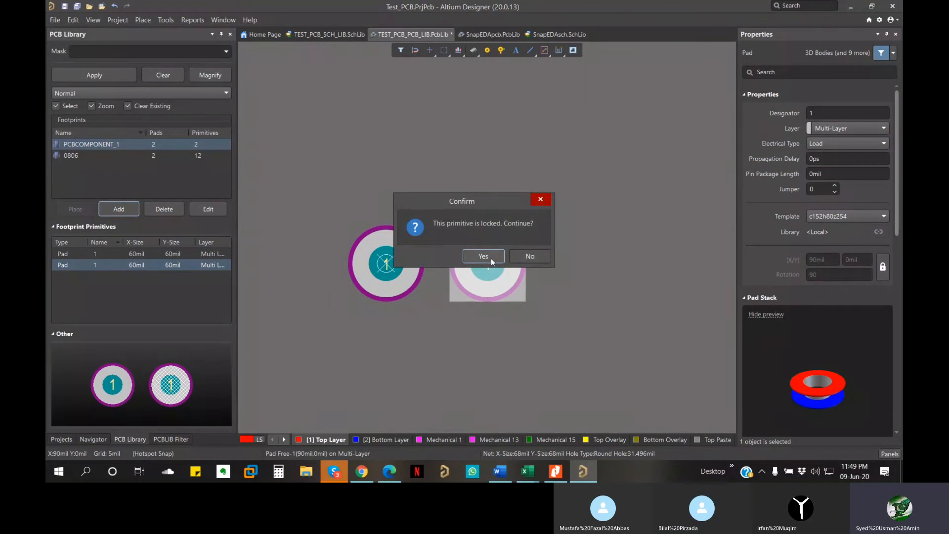
click(491, 258)
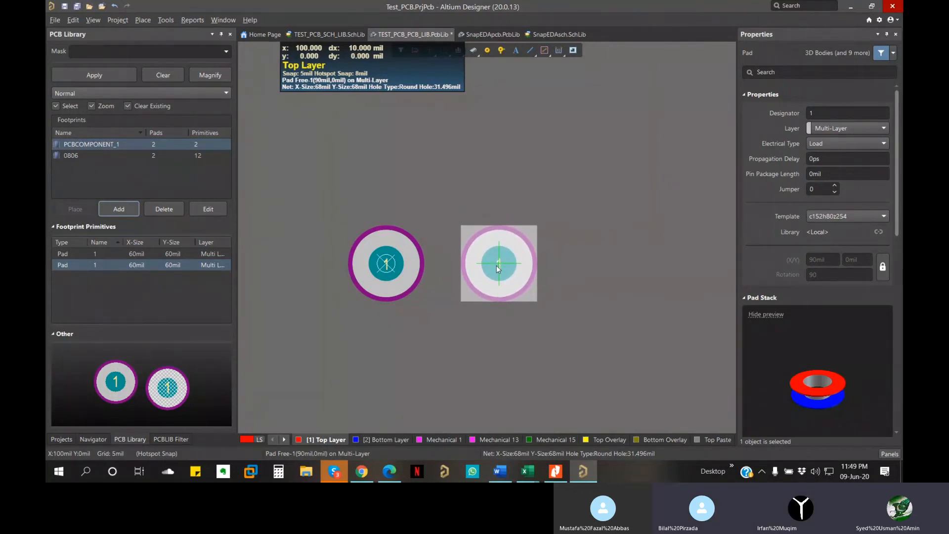
click(598, 278)
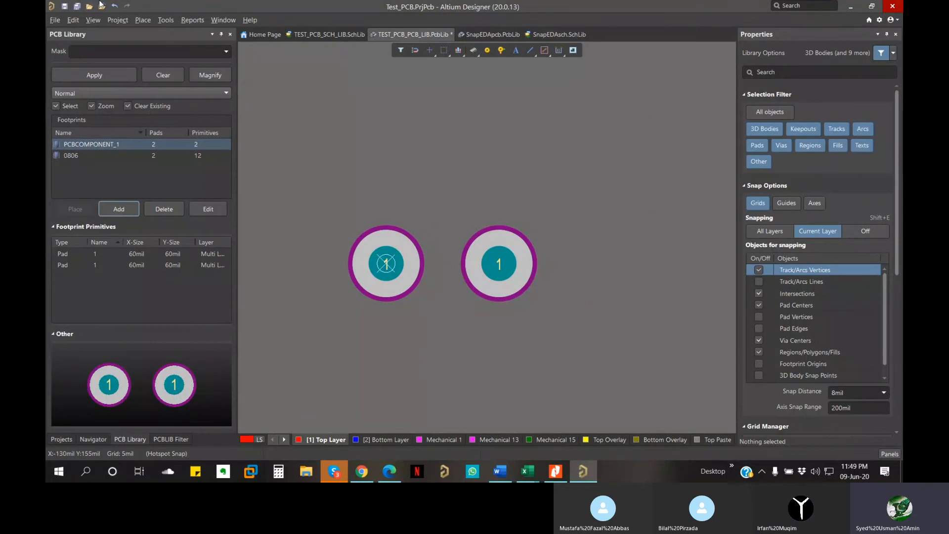
Step: Try to place a linear dimension between the two pads
click(93, 22)
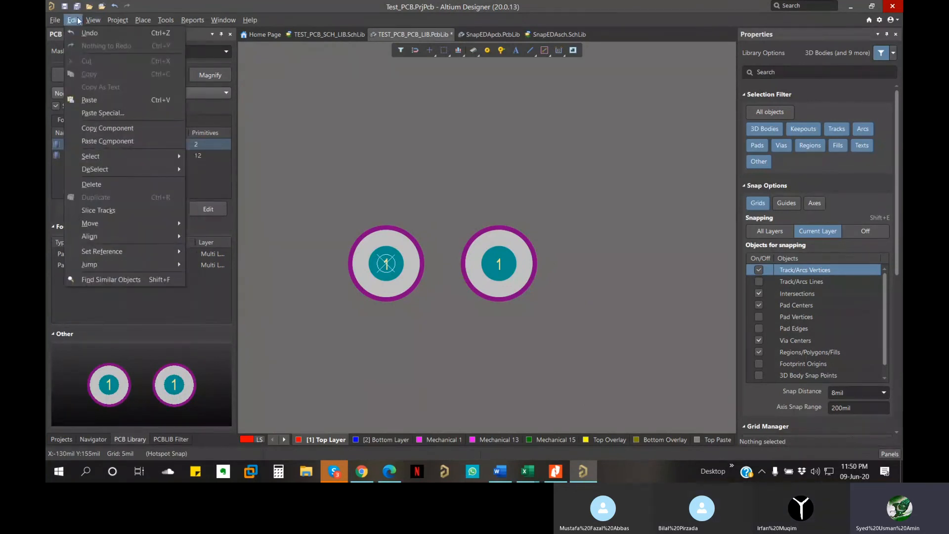
mouse_move(79, 22)
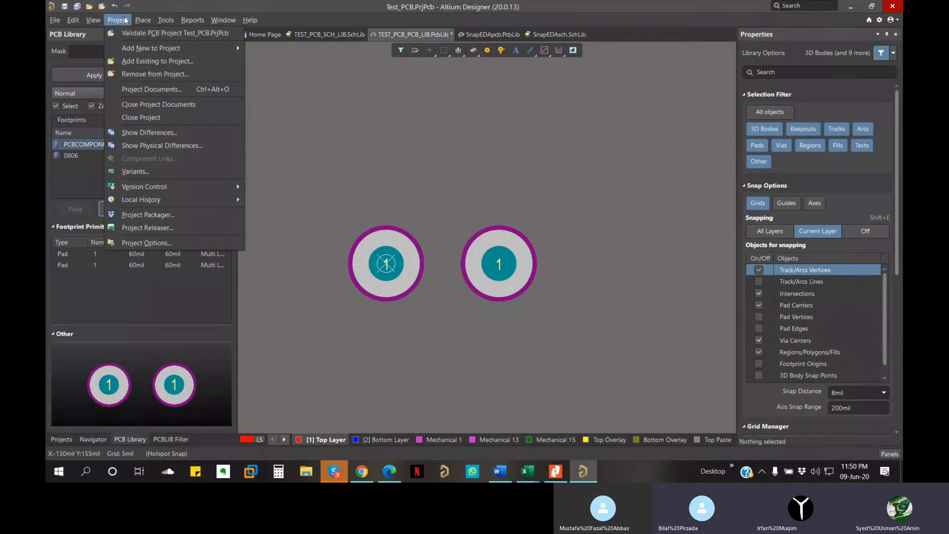
mouse_move(136, 22)
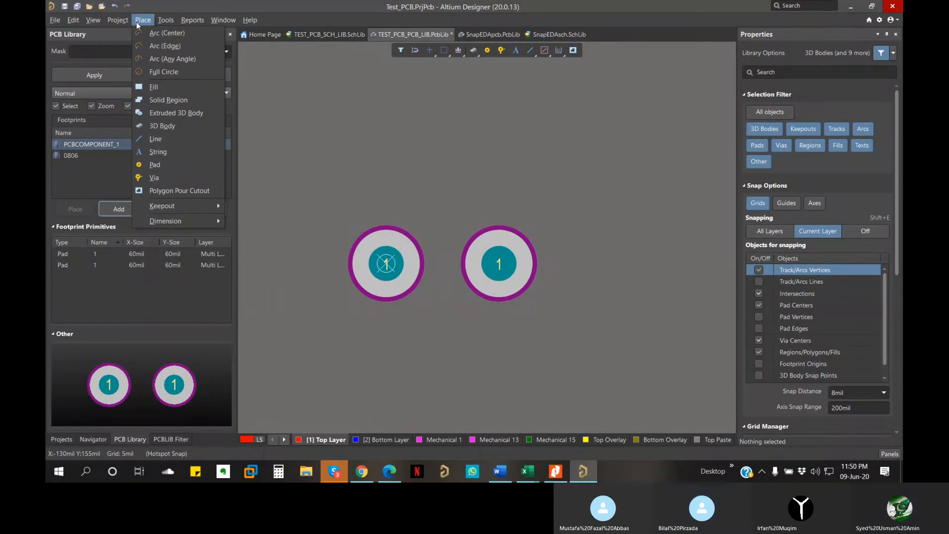
mouse_move(177, 219)
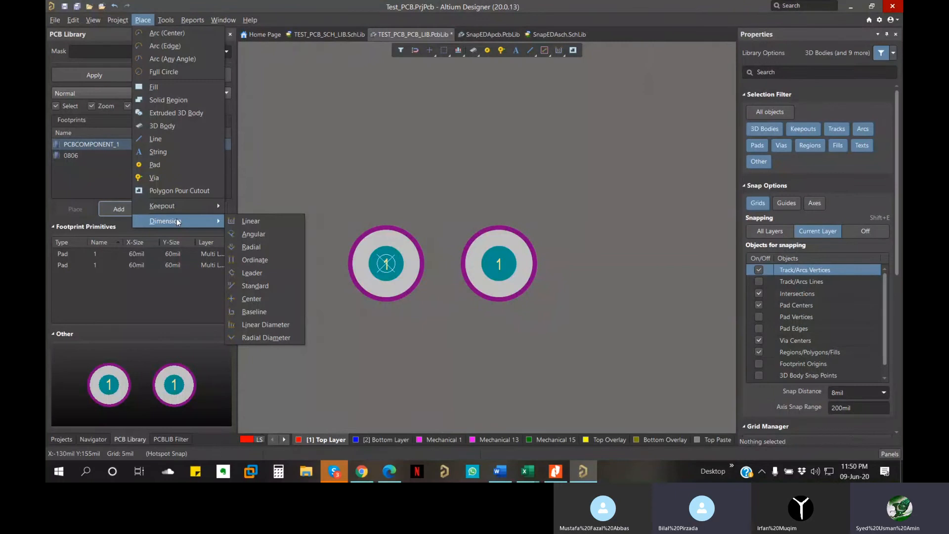
click(271, 219)
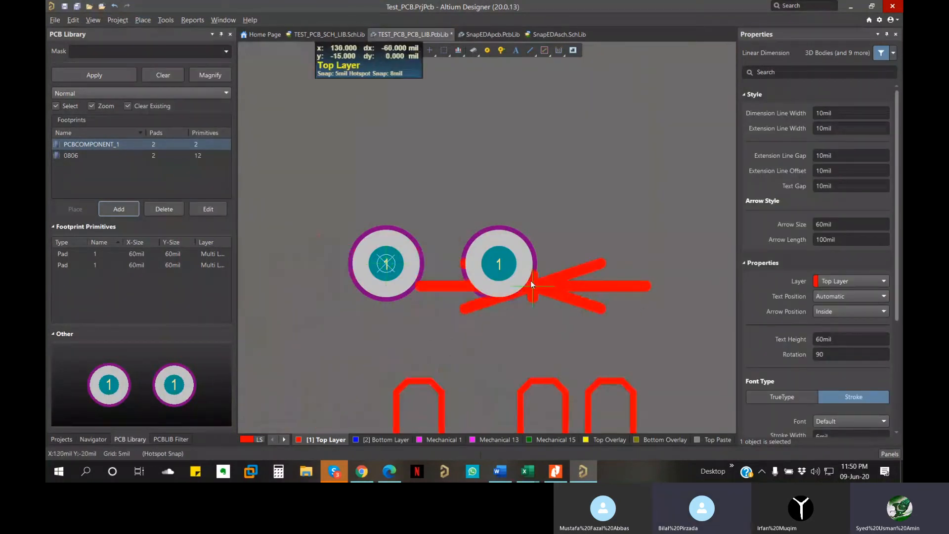
key(Escape)
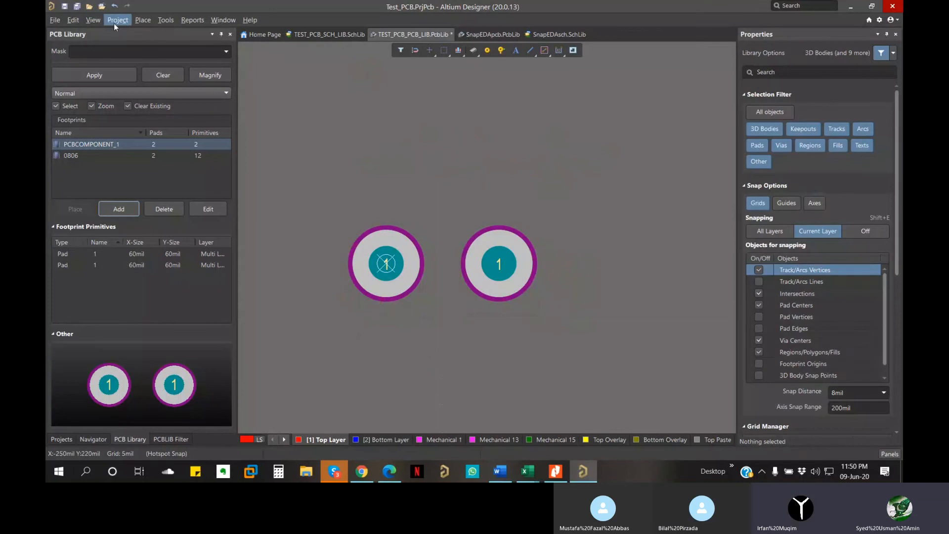
click(142, 21)
mouse_move(115, 23)
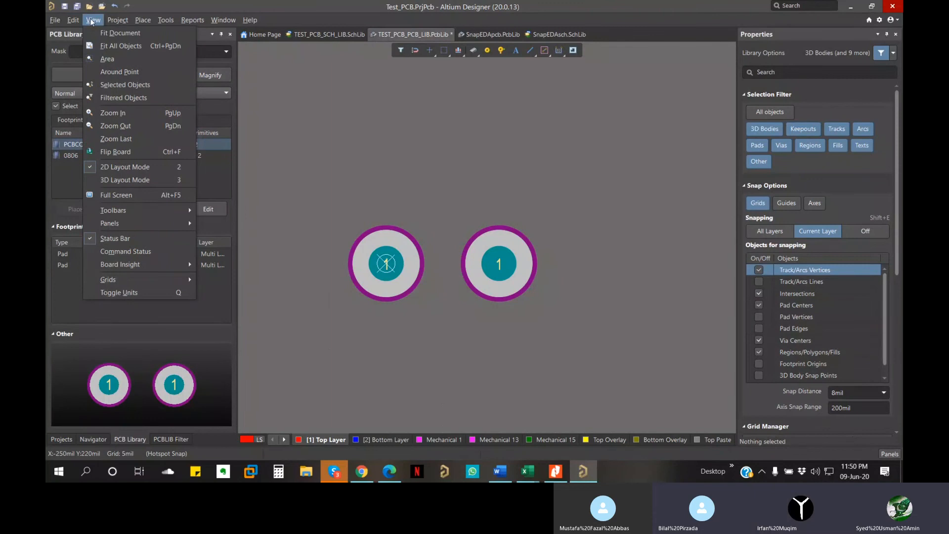
mouse_move(126, 228)
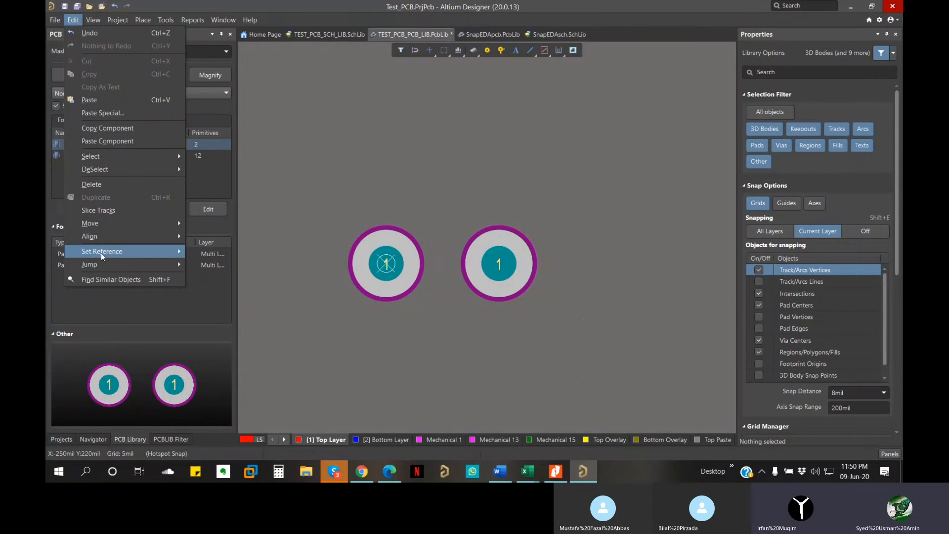
mouse_move(103, 263)
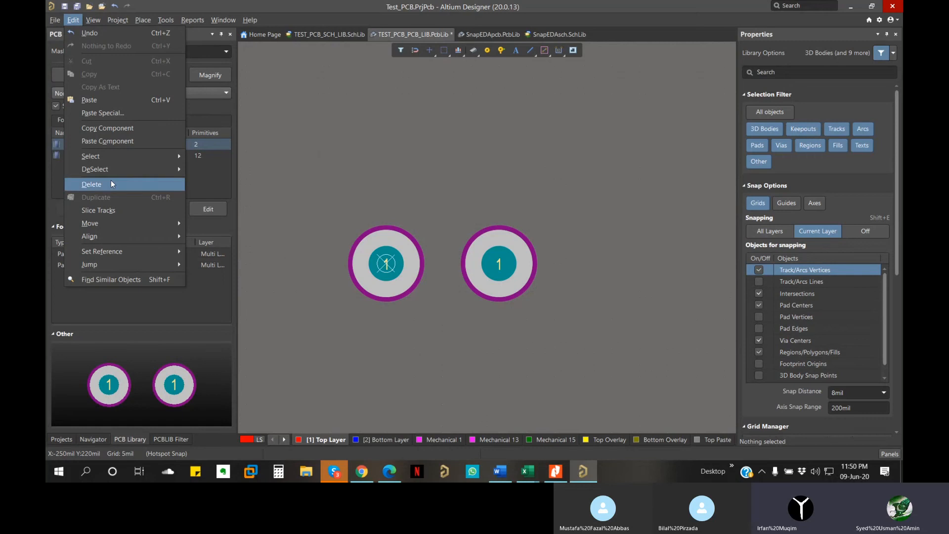
mouse_move(116, 157)
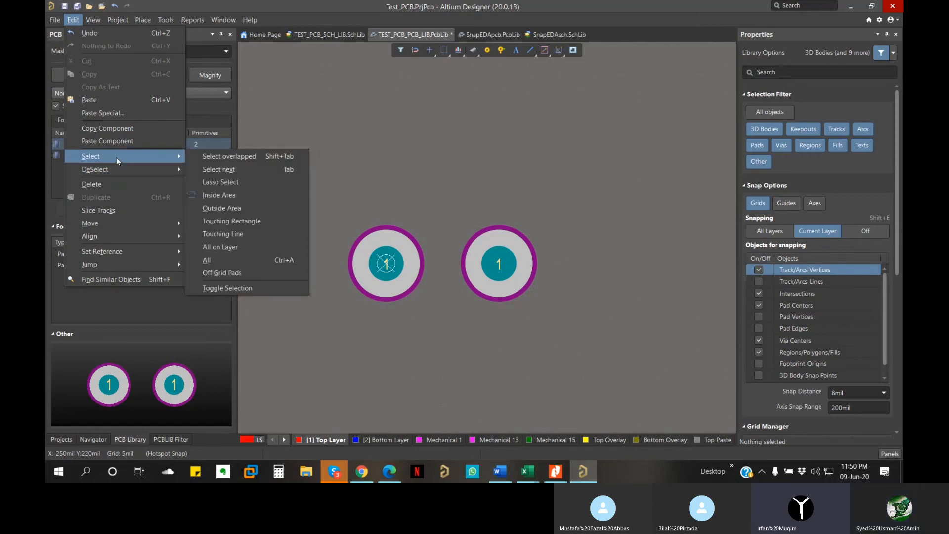
click(117, 20)
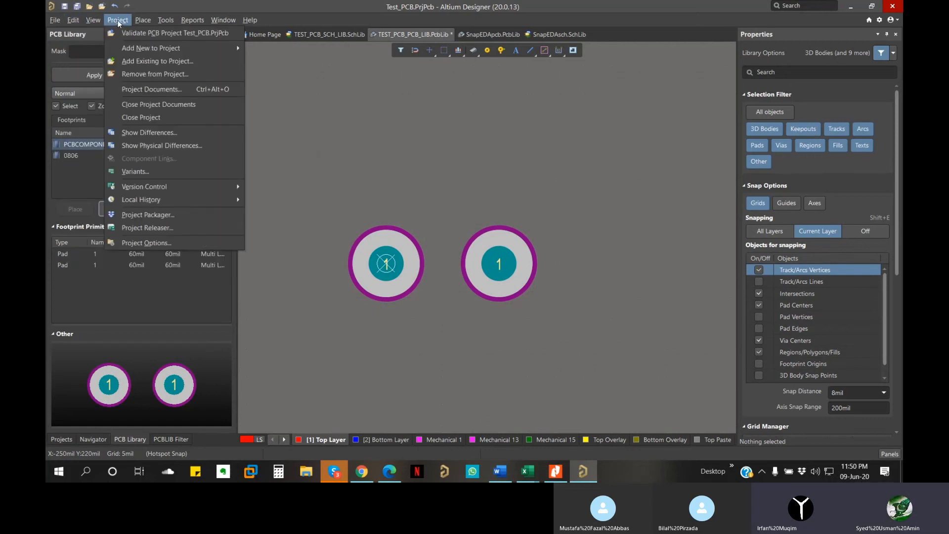
click(109, 20)
Step: Measure the centre-to-centre distance between the two pads
click(166, 20)
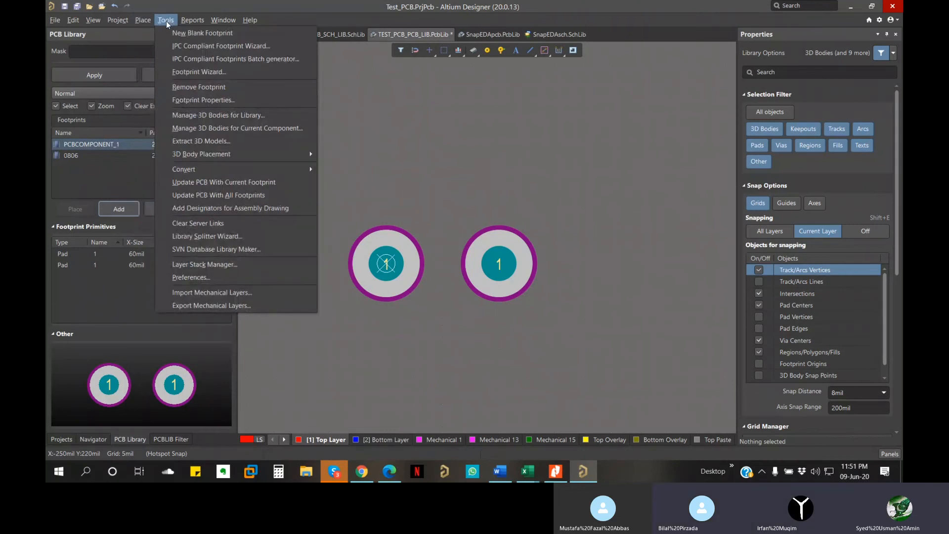
mouse_move(189, 23)
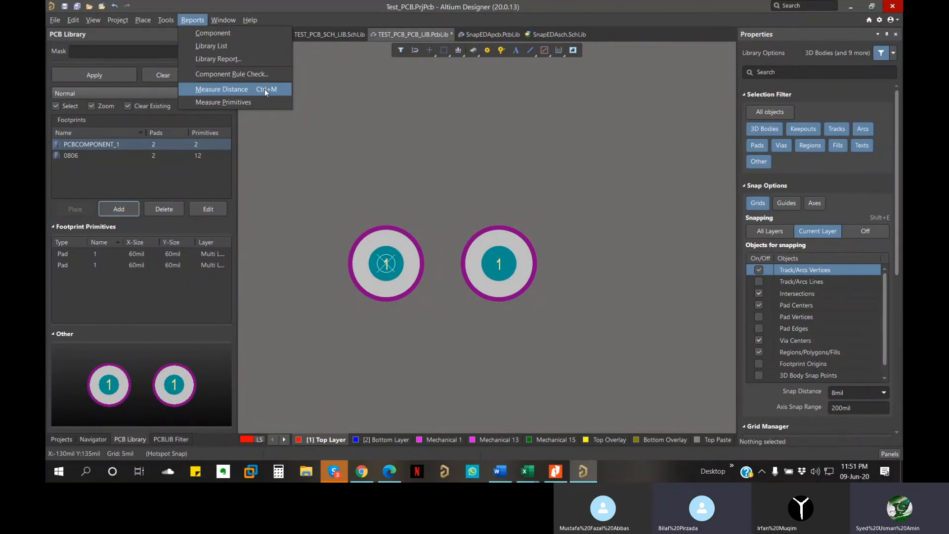
click(217, 91)
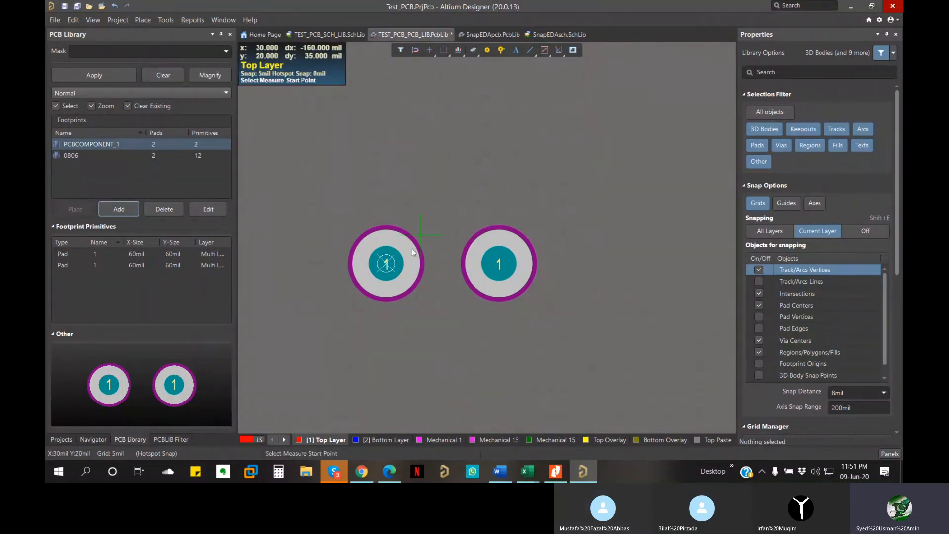
click(387, 267)
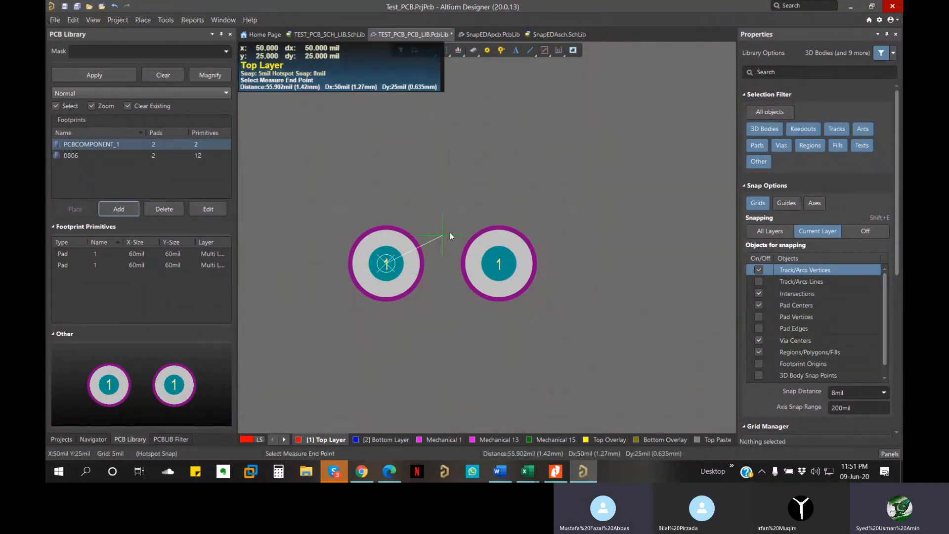
click(498, 265)
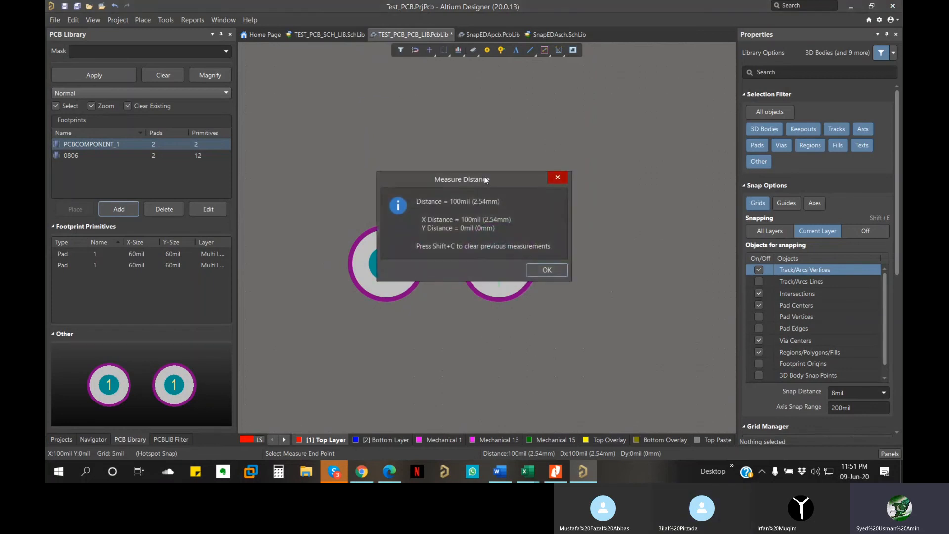
drag(484, 182, 449, 87)
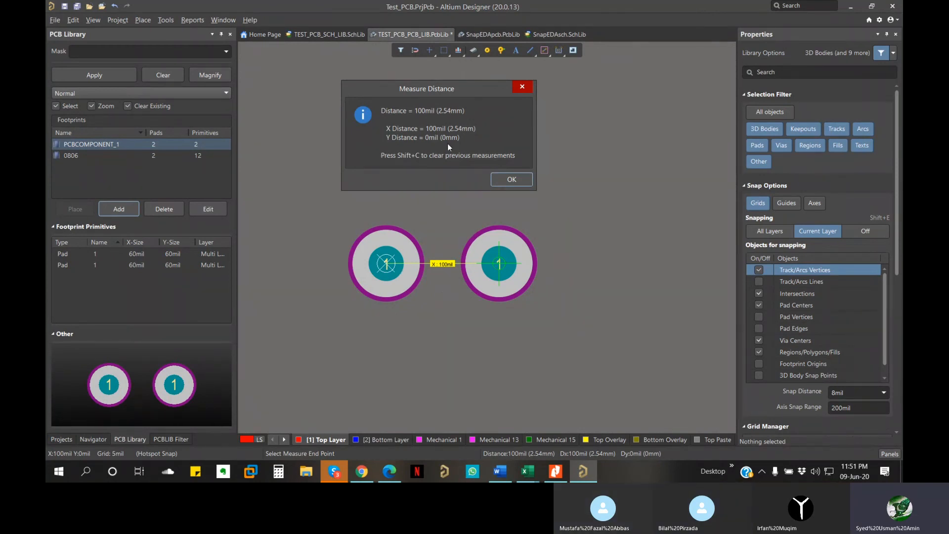
click(498, 178)
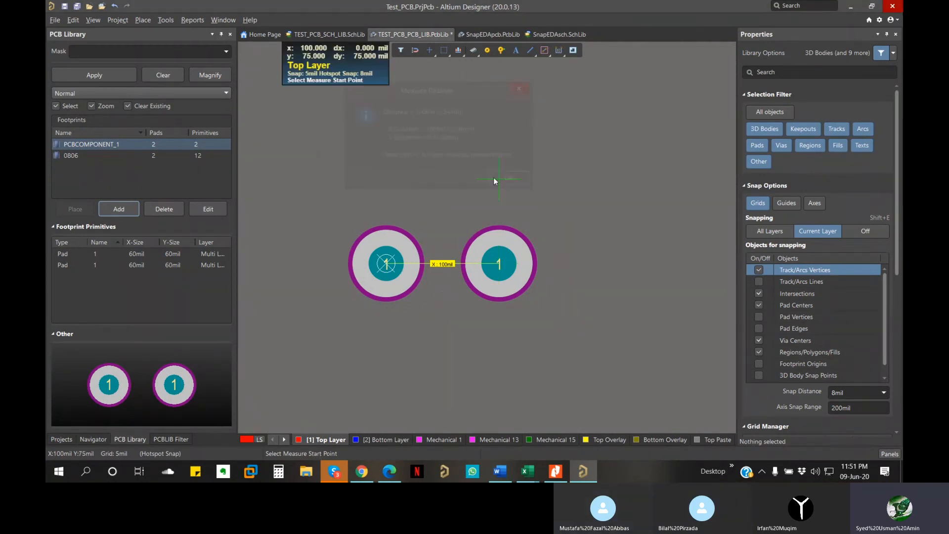
Step: Measure the diagonal distance from pad 1's centre to a point straight above the second pad, then clear the measurements
click(386, 266)
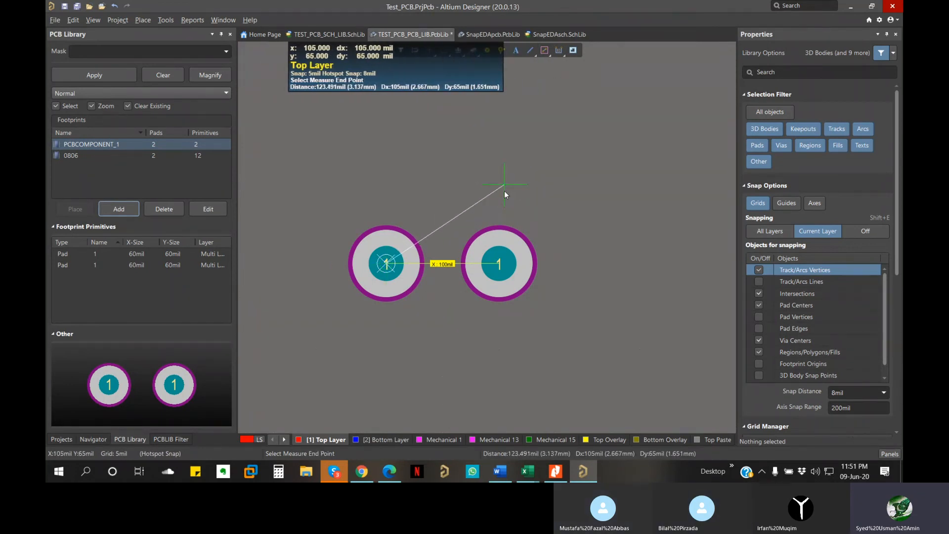
click(499, 174)
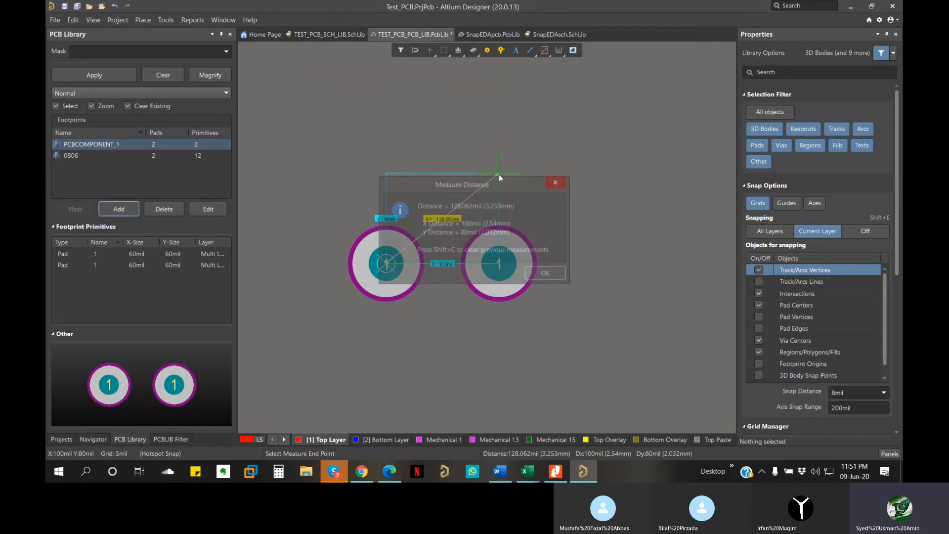
drag(497, 179, 307, 33)
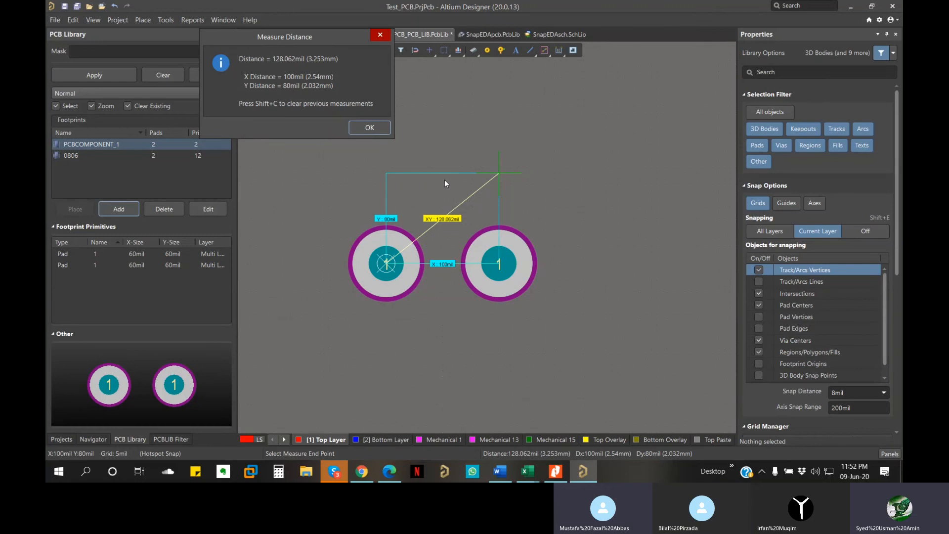
click(370, 128)
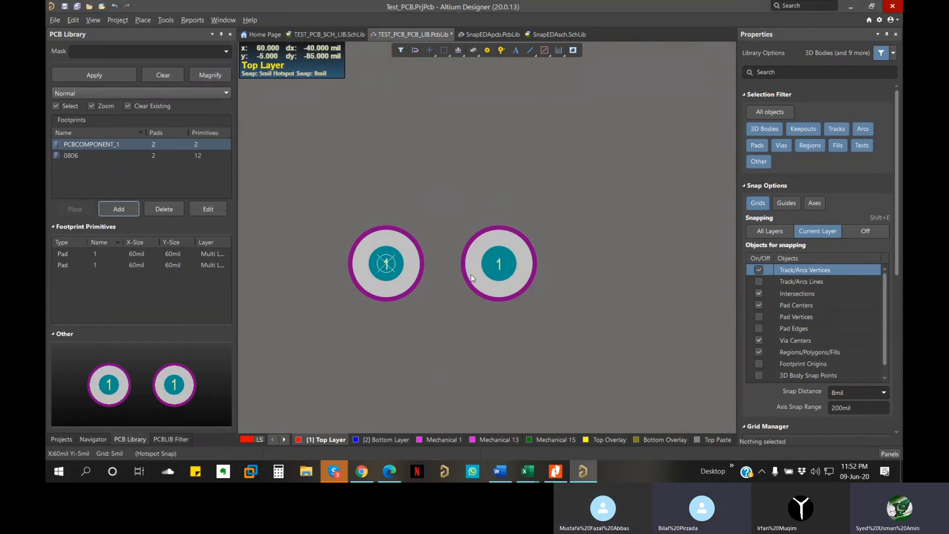
Step: Delete the locked second pad at X 100 mil
click(501, 263)
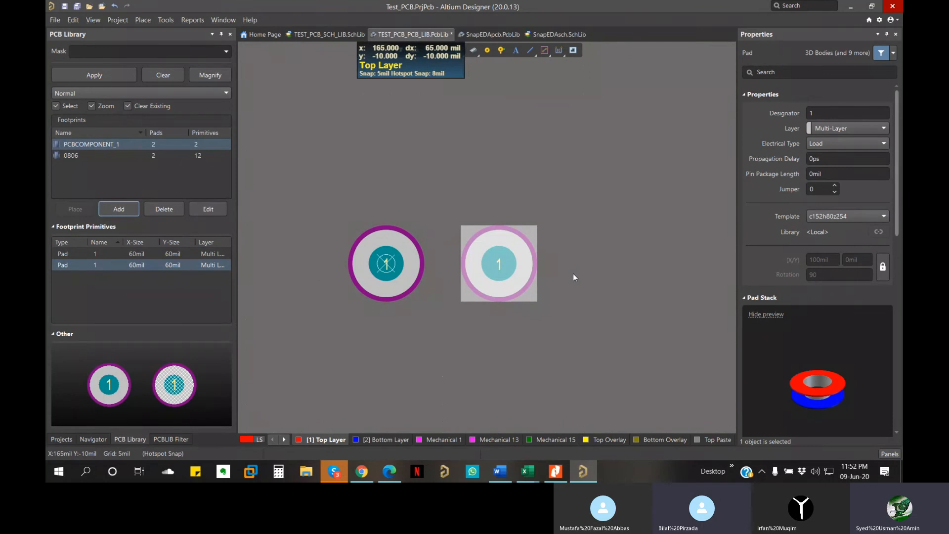
key(Delete)
click(493, 256)
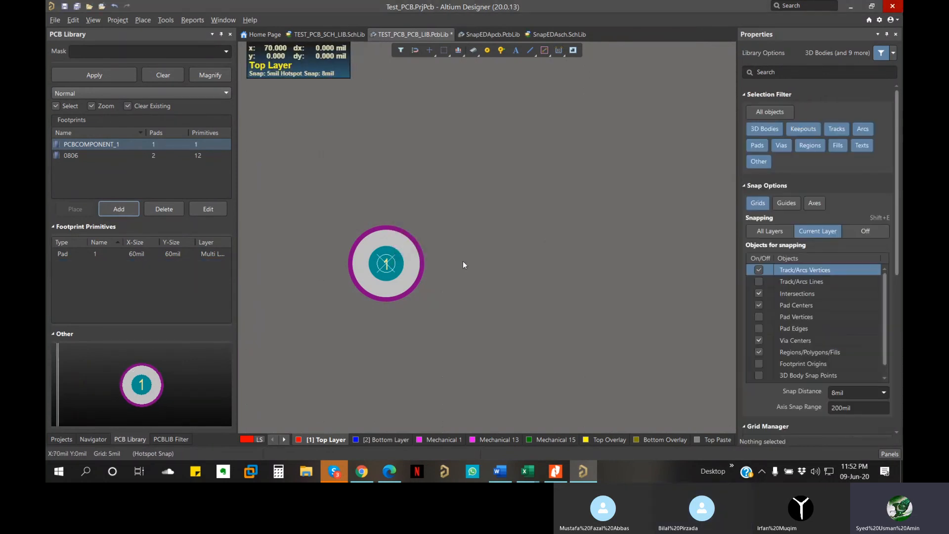
Step: Copy pad 1 with its centre as the reference point
click(382, 259)
key(ctrl+c)
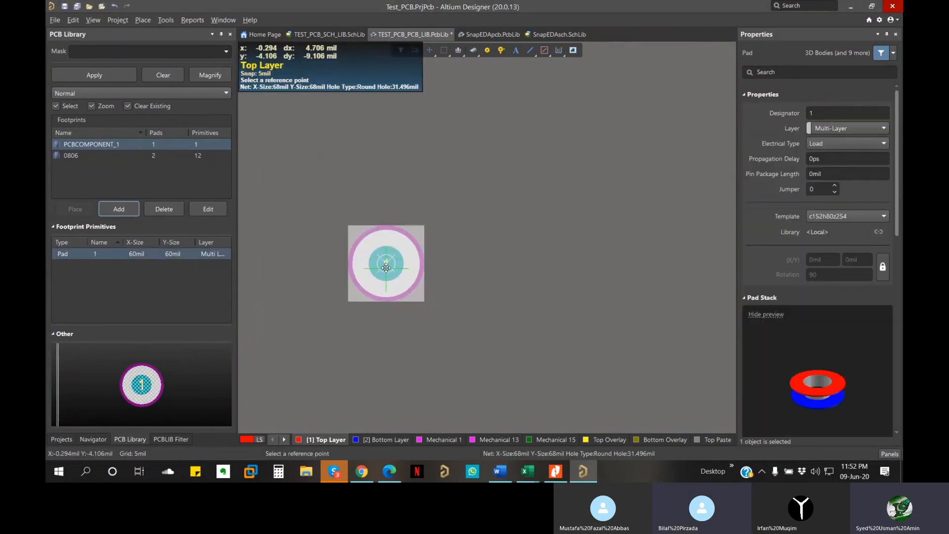
click(384, 262)
click(521, 260)
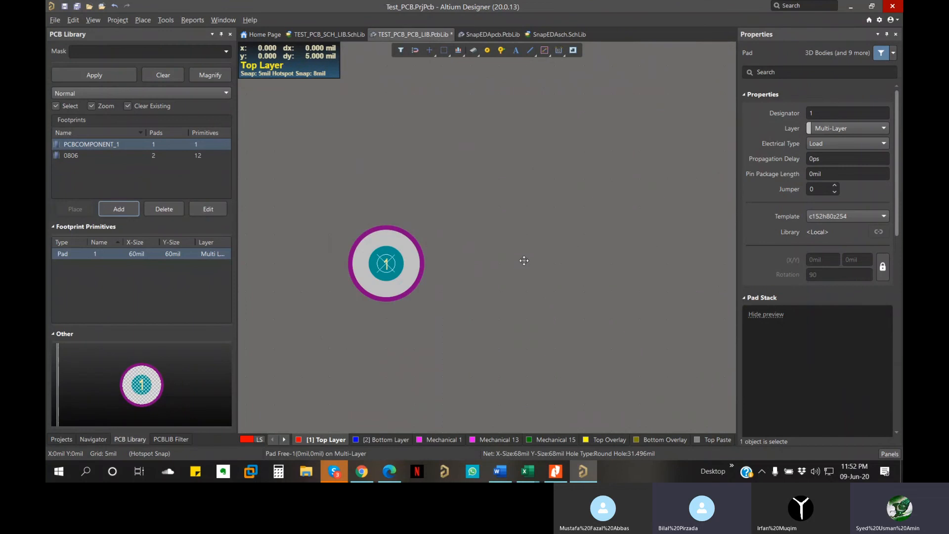
click(387, 266)
key(ctrl+c)
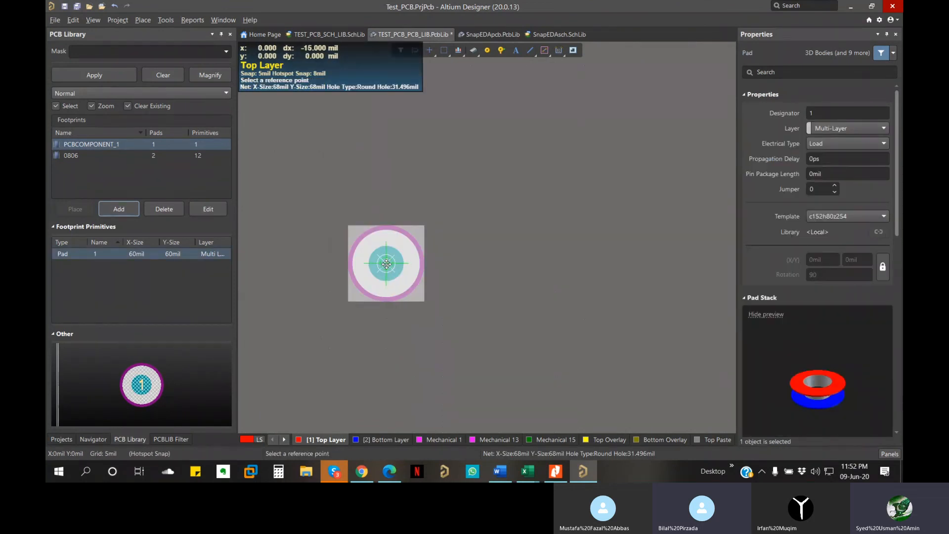
click(387, 266)
click(409, 346)
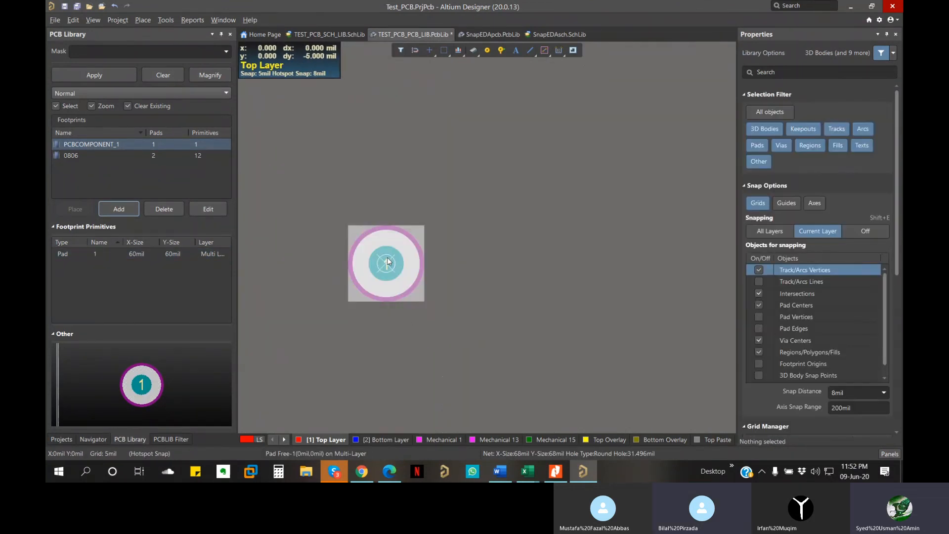
Step: Delete the locked original pad 1 so the footprint is empty
click(387, 259)
key(Delete)
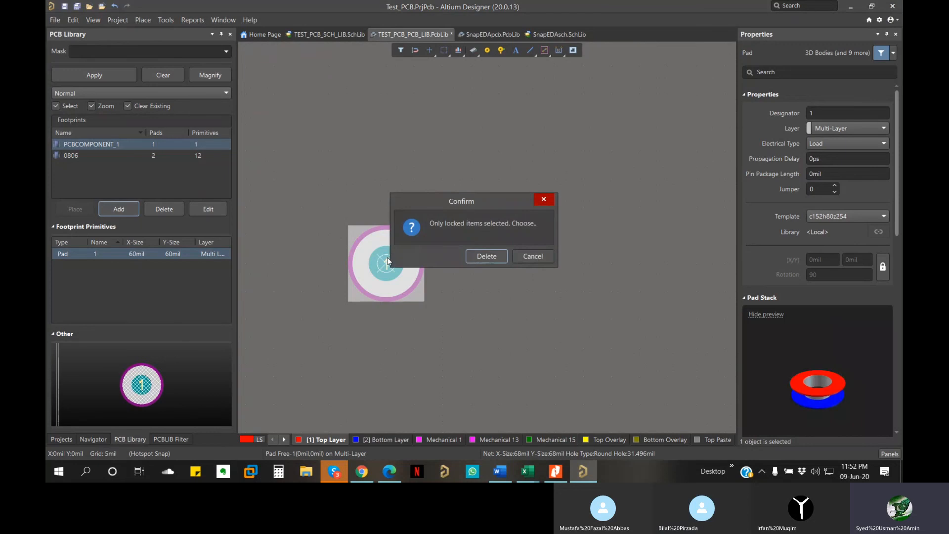
click(487, 256)
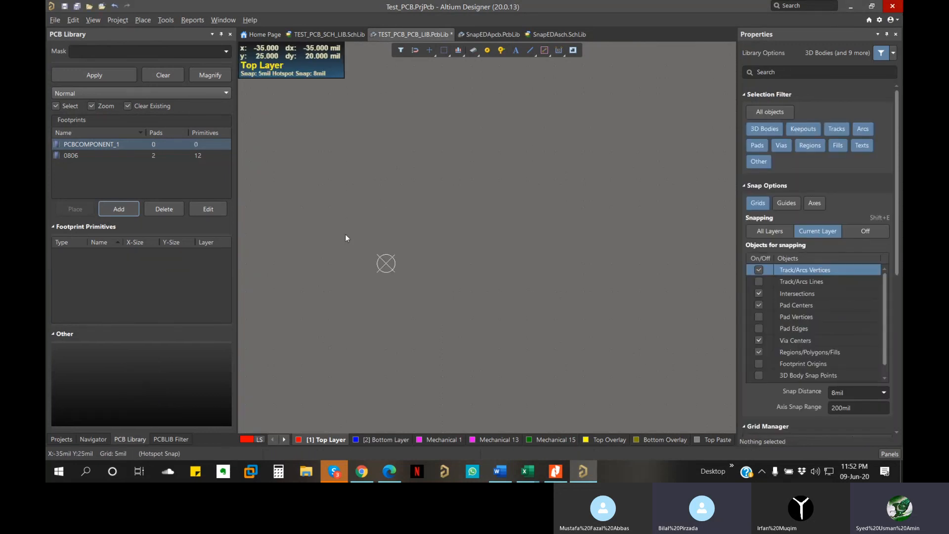
drag(299, 188, 488, 340)
Step: Paste the copied pad as a linear array of 10 items with text increment 1 and 100 mil X-spacing, starting at the origin
click(75, 20)
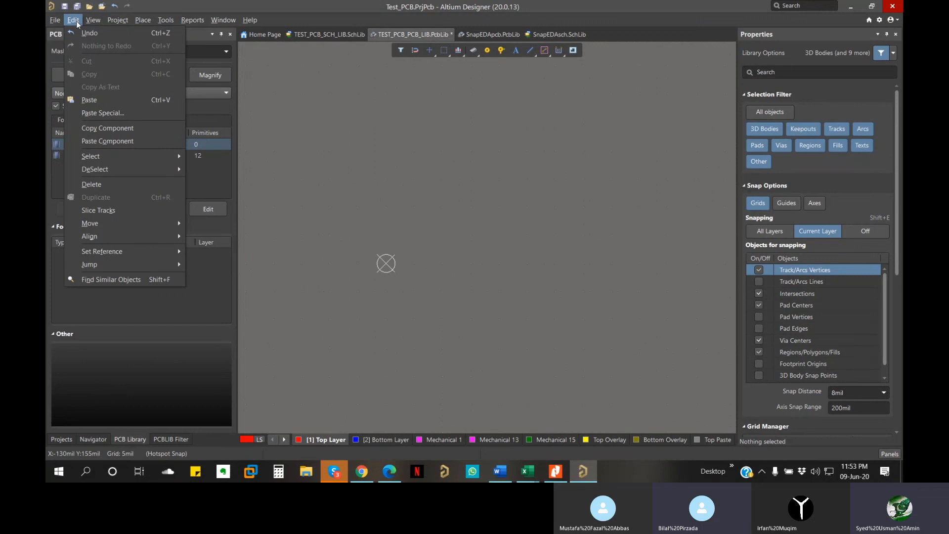
click(94, 114)
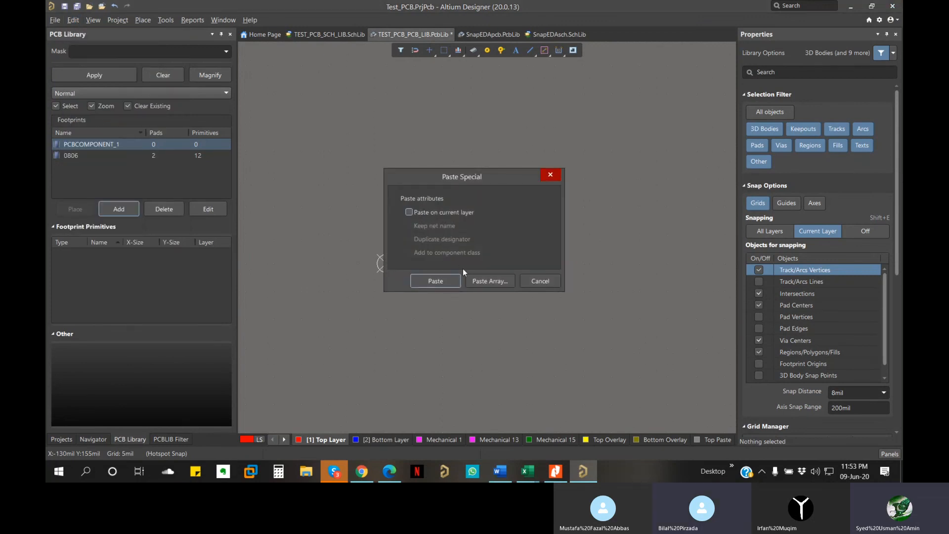
click(485, 282)
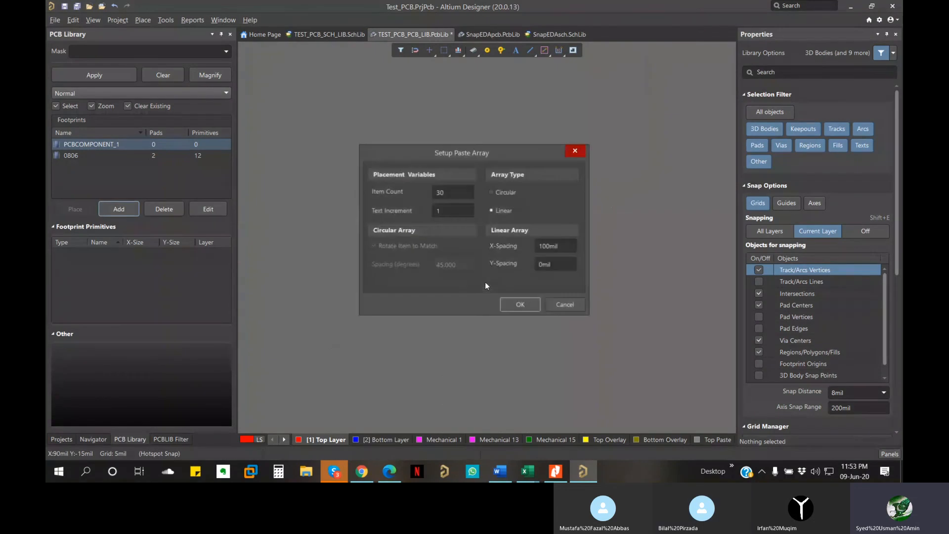
double_click(455, 192)
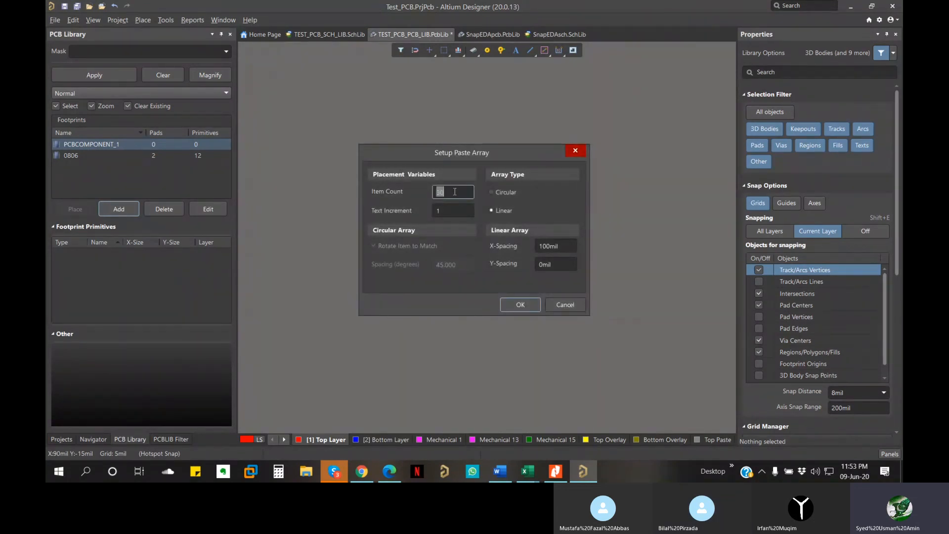
text(10)
drag(440, 158, 389, 167)
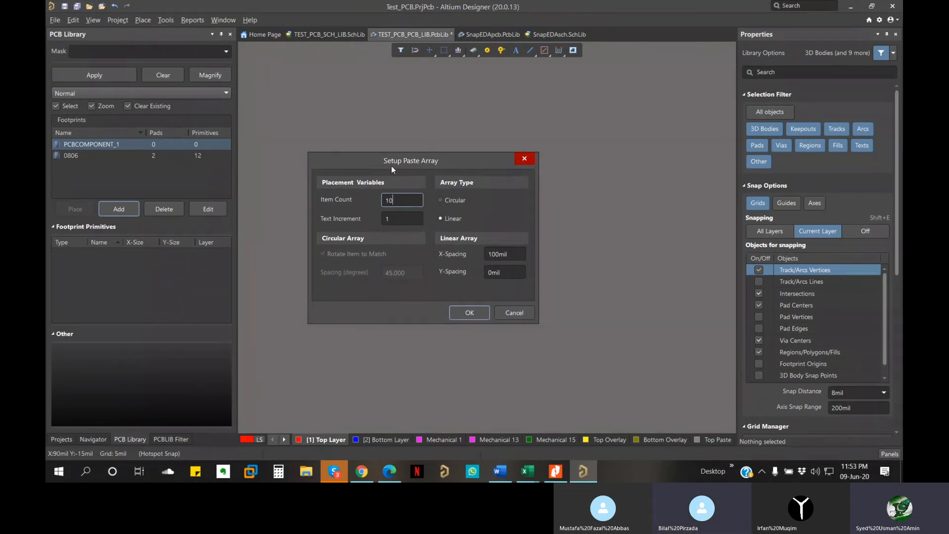
click(515, 255)
click(471, 312)
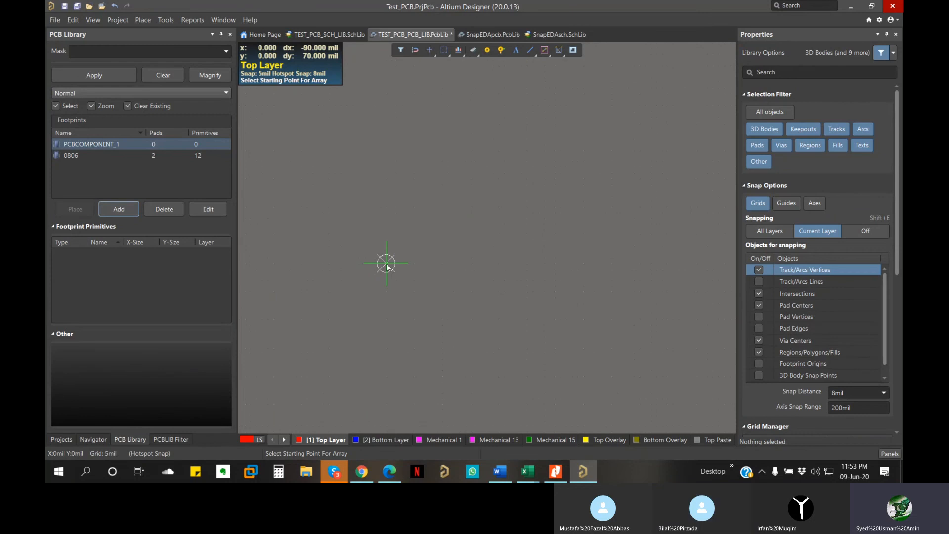
click(386, 264)
ctrl+scroll(443, 219, down, 5)
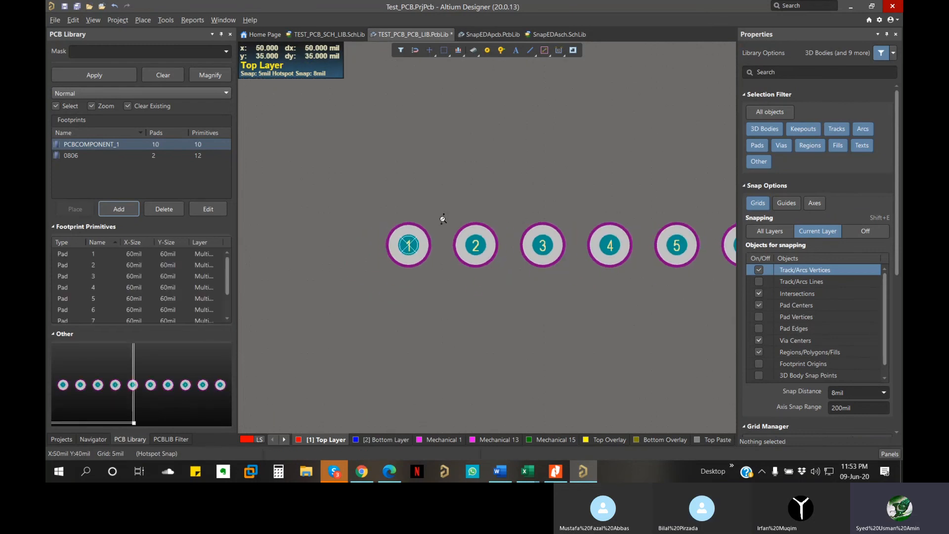
ctrl+scroll(416, 265, up, 2)
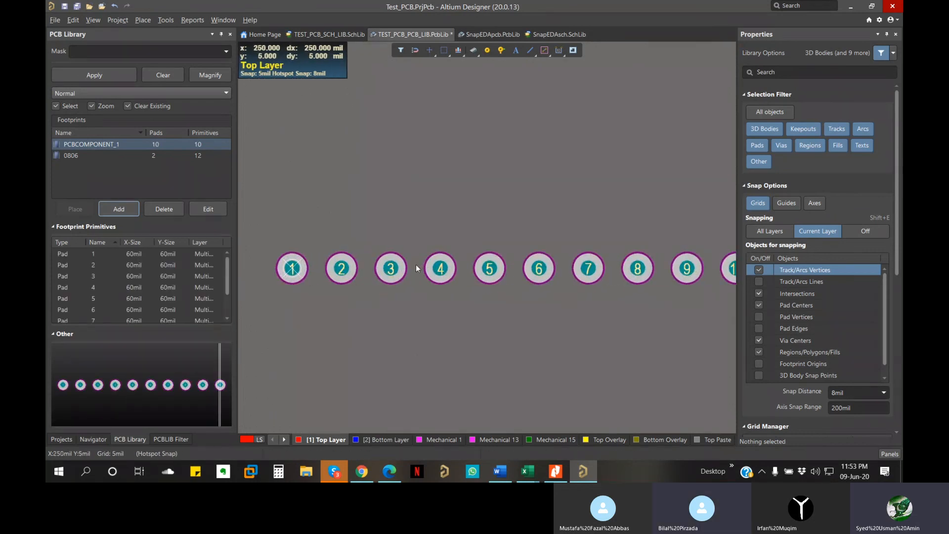
Step: Start placing a new pad above pad 1 for the second row
click(372, 239)
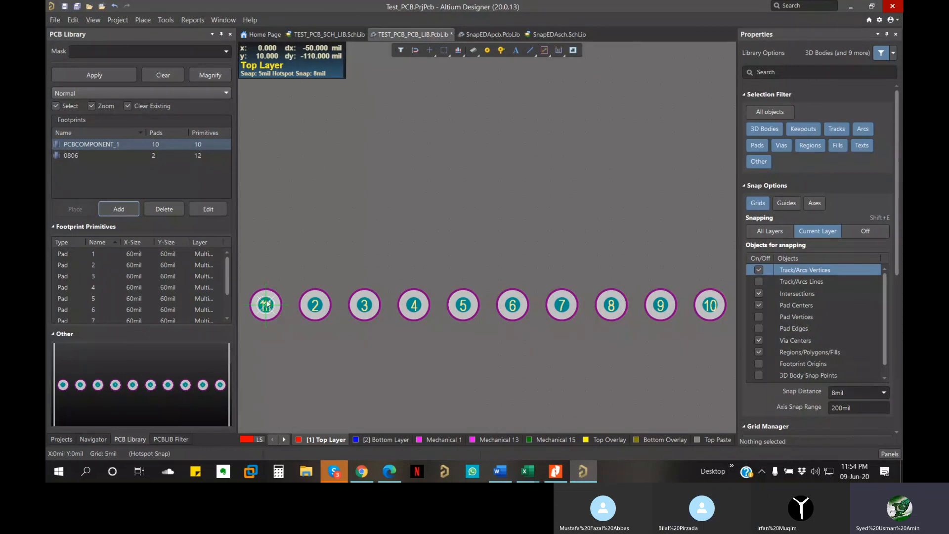
key(p)
key(p)
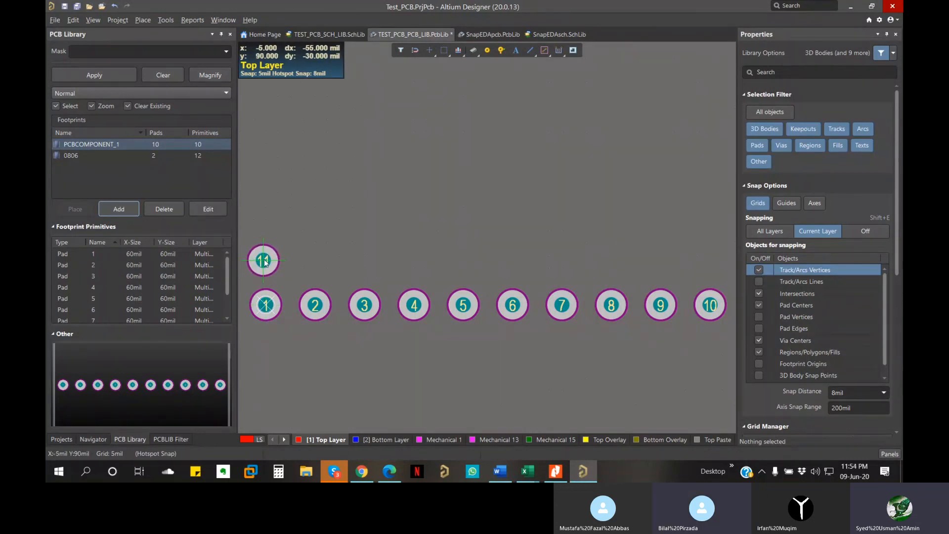